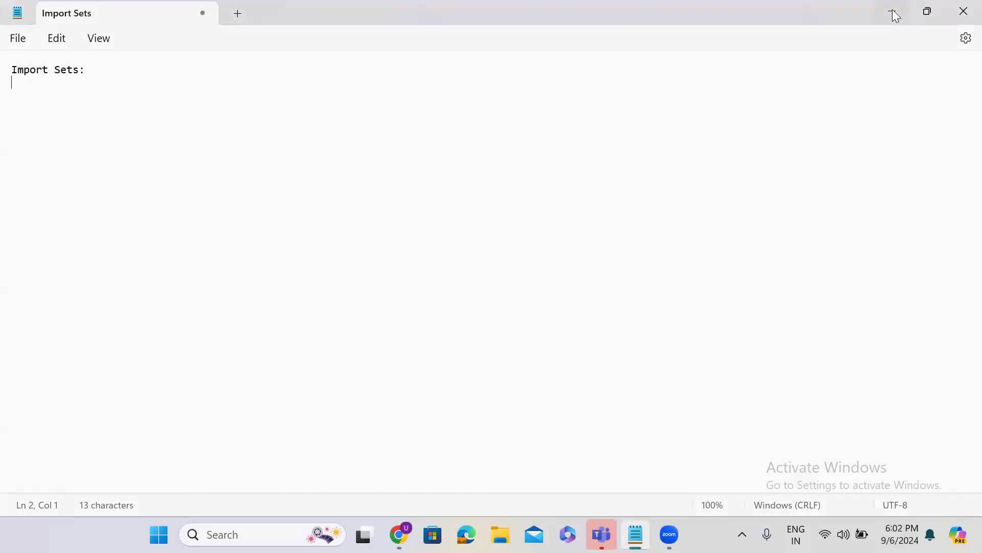
# Switch to the Zoom website in Chrome and open the Data Policies whiteboard from the whiteboards list
pyautogui.click(893, 11)
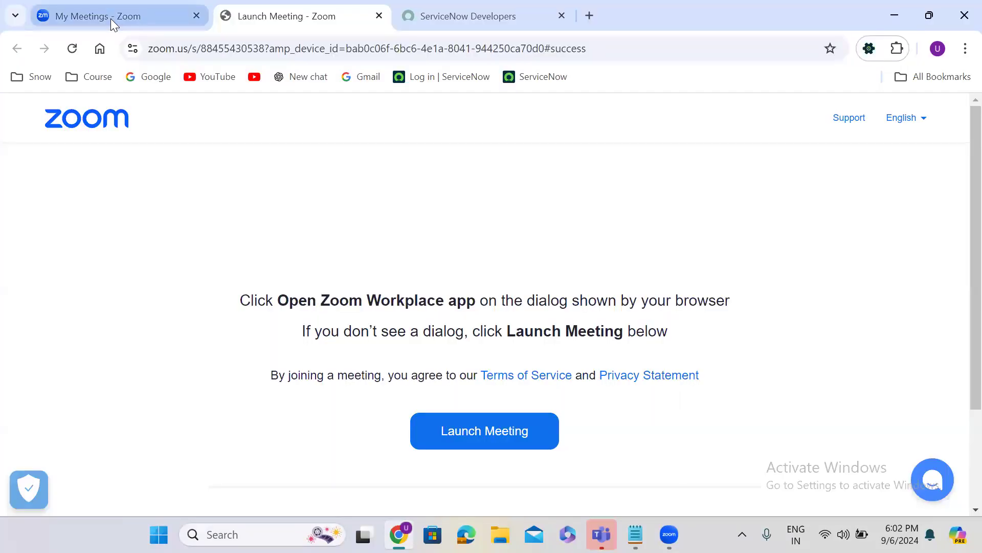
pyautogui.click(110, 18)
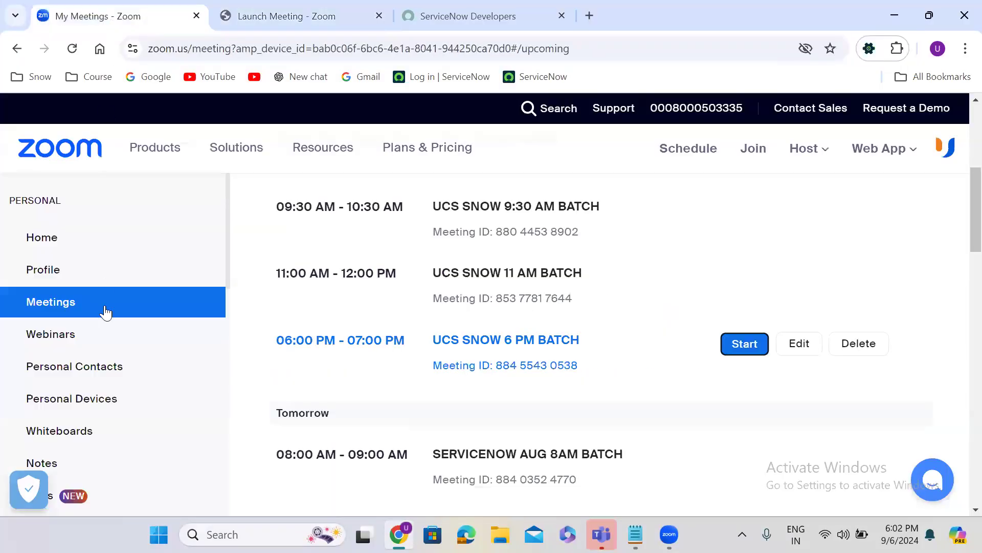
pyautogui.click(73, 431)
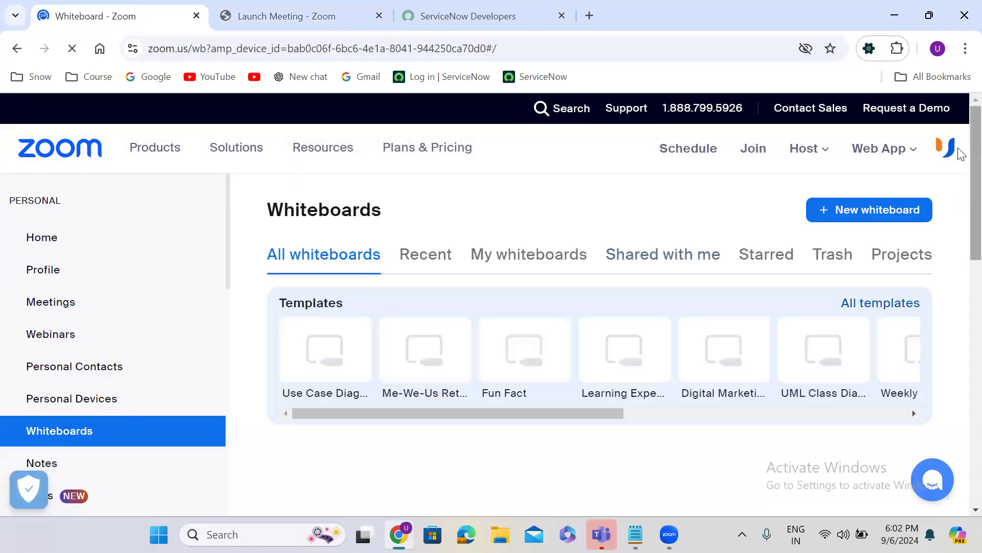
pyautogui.scroll(-7, 958, 217)
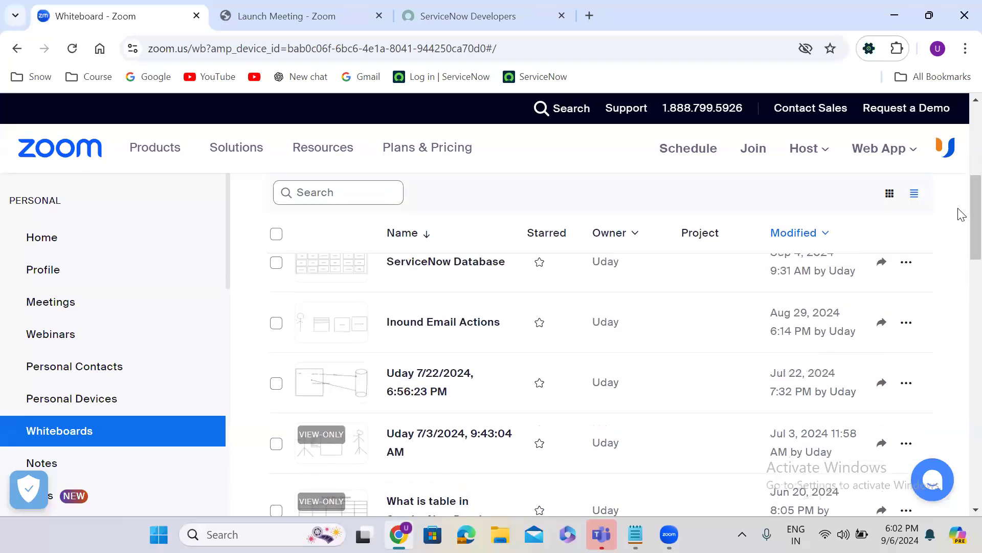
pyautogui.scroll(-3, 960, 219)
pyautogui.scroll(-7, 959, 266)
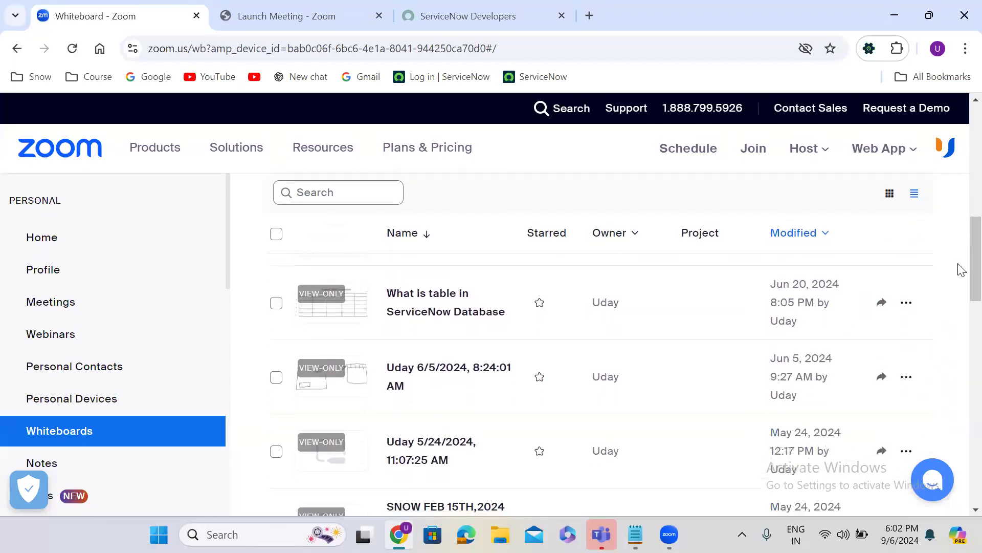
pyautogui.scroll(-1, 958, 308)
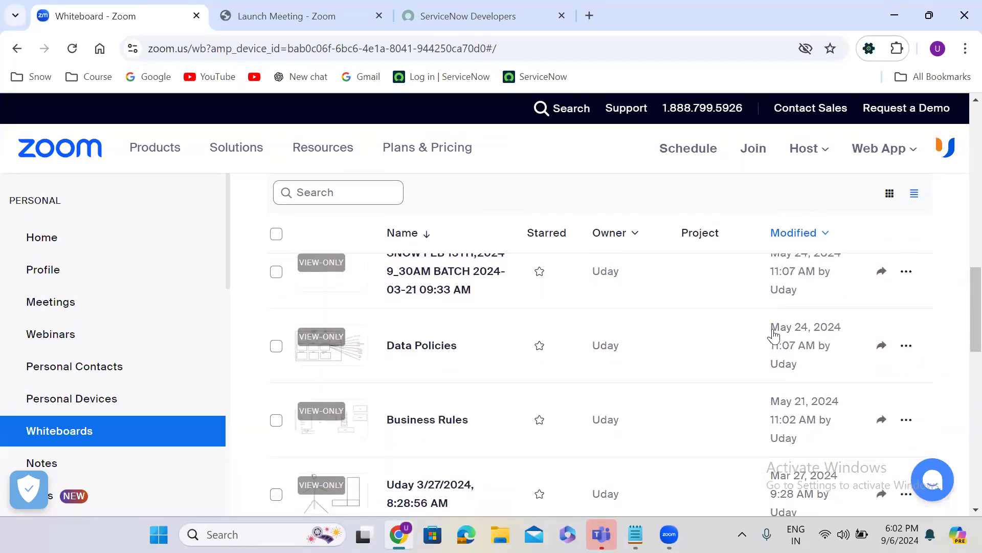
pyautogui.click(421, 346)
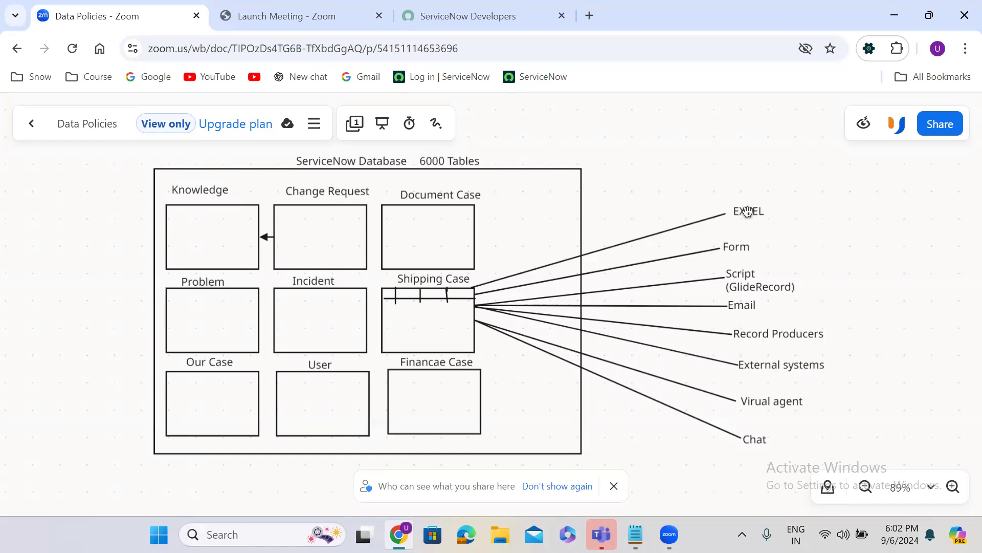
# Switch to Notepad and add "whenever we load data in servicenow, importset will be created" after the Import Sets heading
pyautogui.click(635, 535)
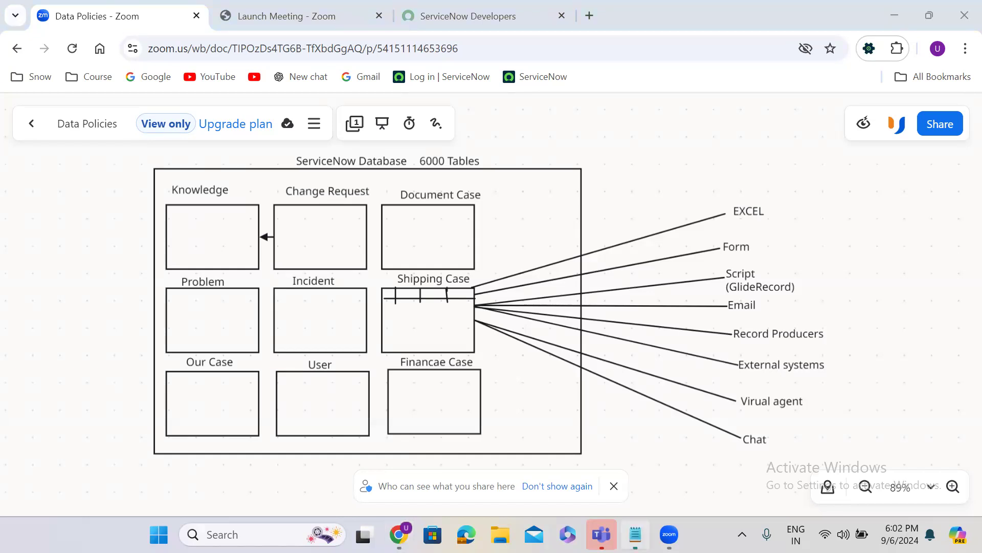
pyautogui.click(109, 74)
pyautogui.write('whenever we lo')
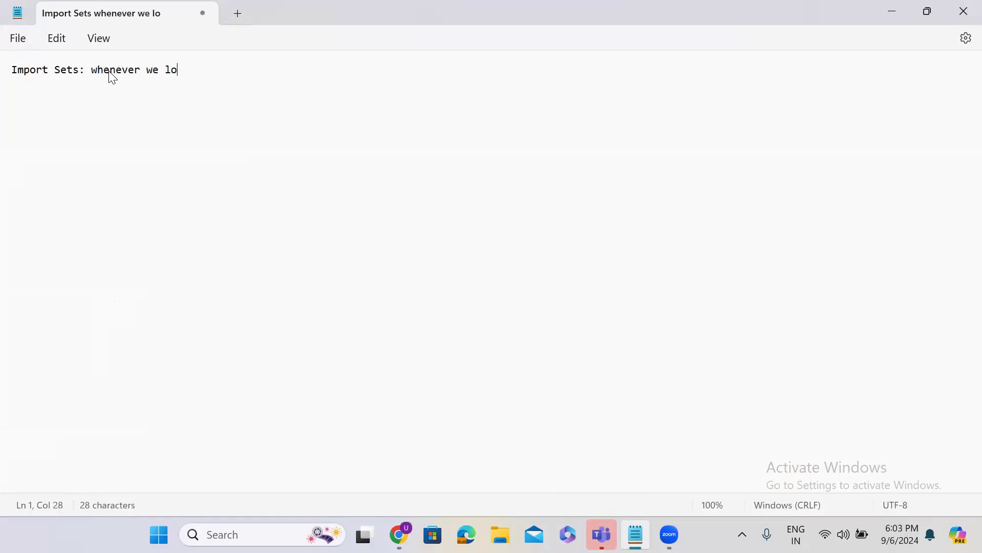
pyautogui.write('ad data i')
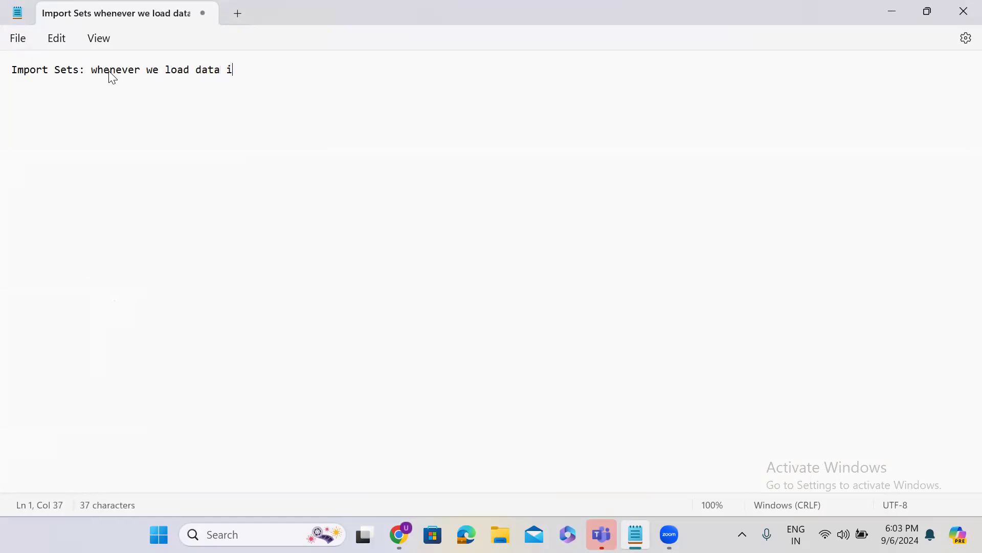
pyautogui.write('n servicenmp')
pyautogui.press('BackSpace')
pyautogui.press('BackSpace')
pyautogui.write('ow, ')
pyautogui.write('importset')
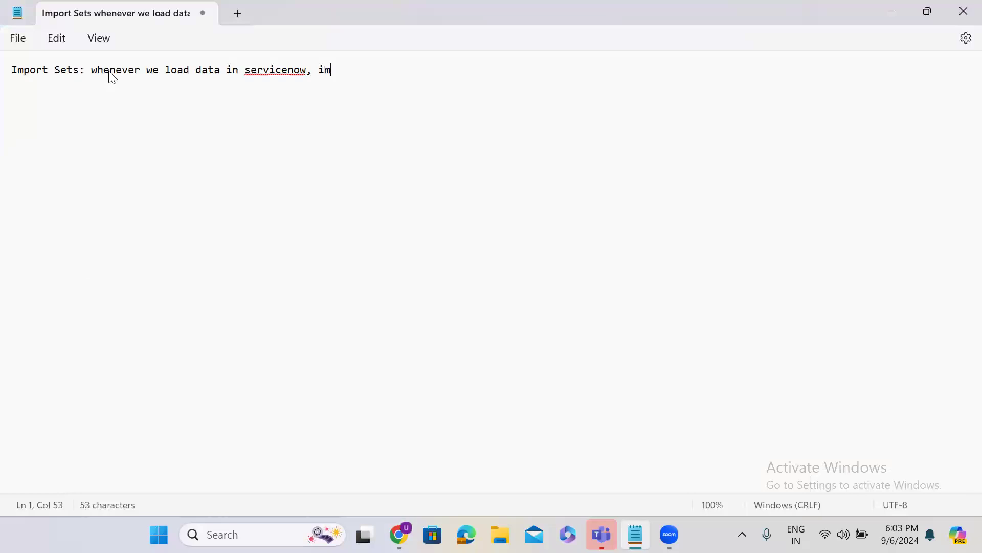
pyautogui.write(' will be')
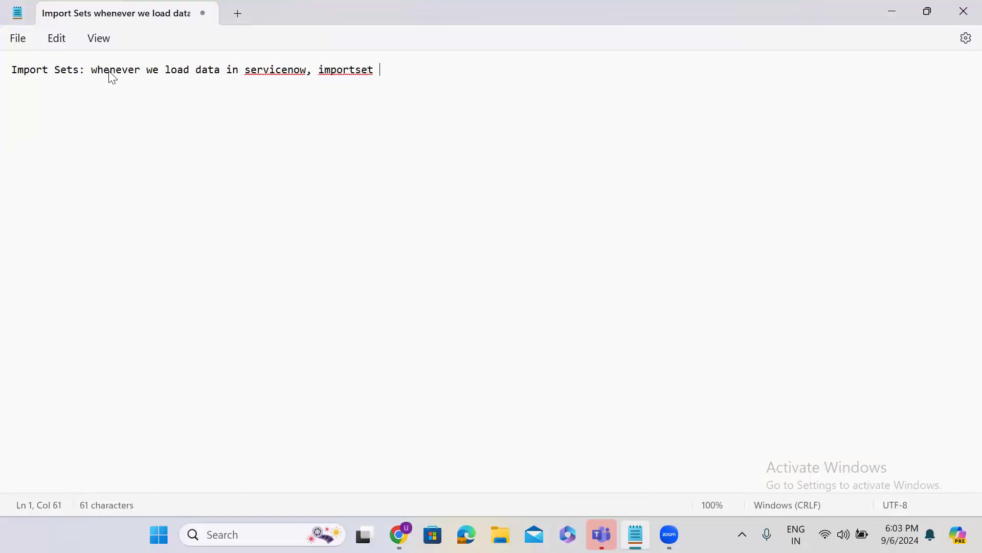
pyautogui.write(' created')
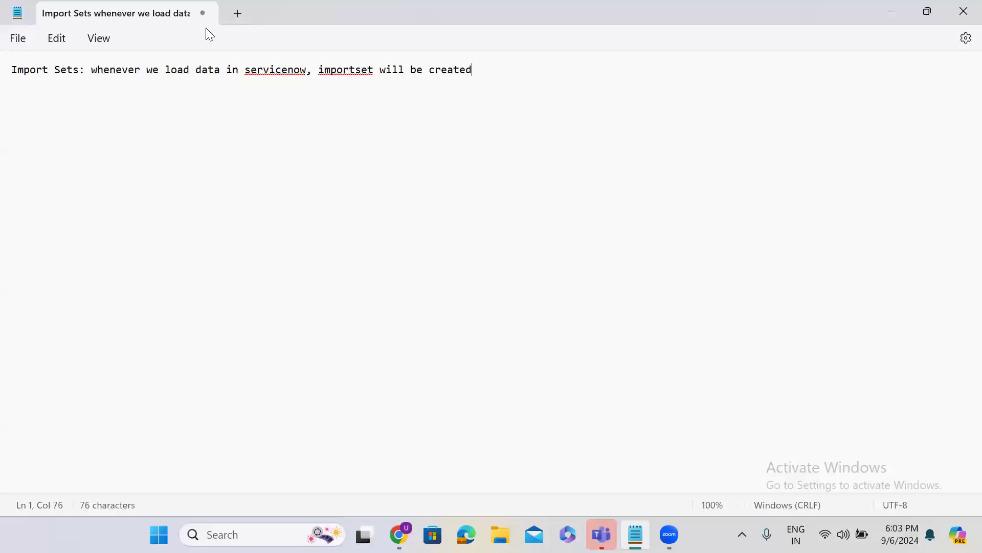
# Correct the misspelled words in the note to "import set" and "ServiceNow" using the spelling suggestions
pyautogui.click(343, 70)
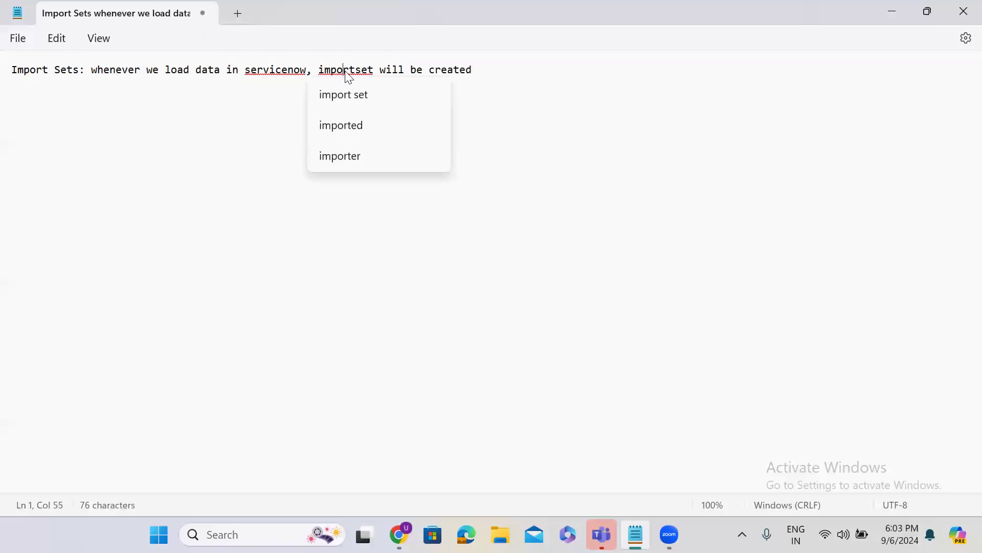
pyautogui.click(359, 100)
pyautogui.click(271, 70)
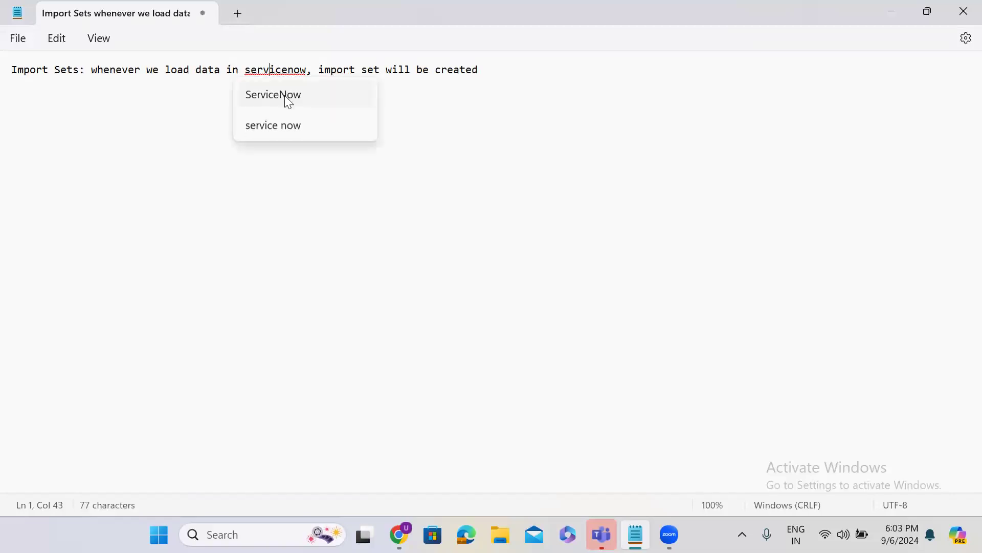
pyautogui.click(285, 95)
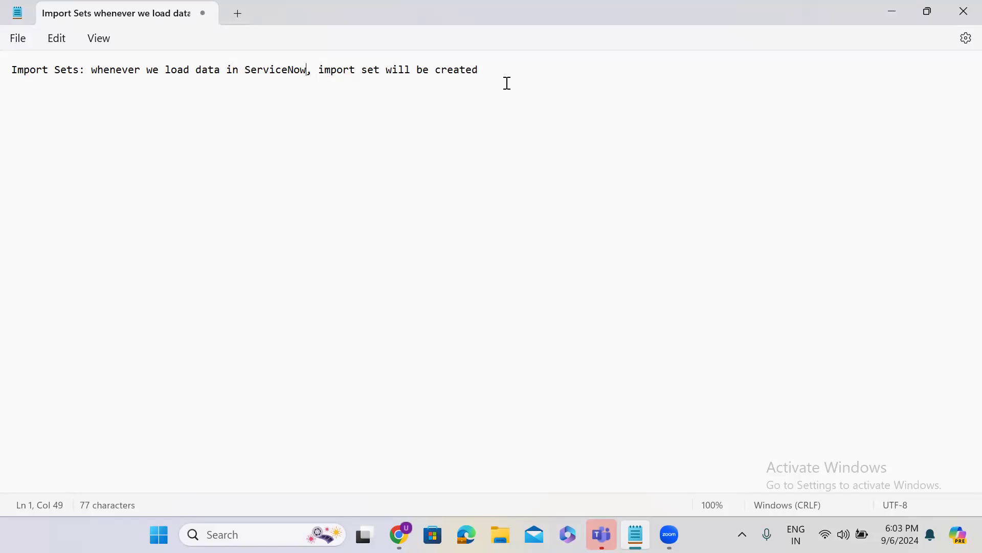
# Switch back to Chrome and launch the developer instance from the ServiceNow Developers site
pyautogui.click(892, 13)
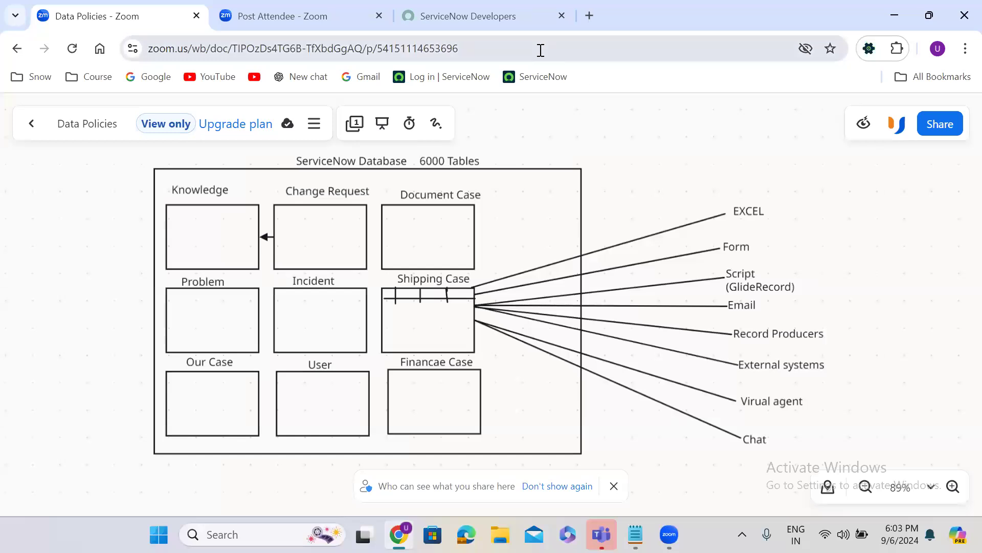
pyautogui.click(495, 22)
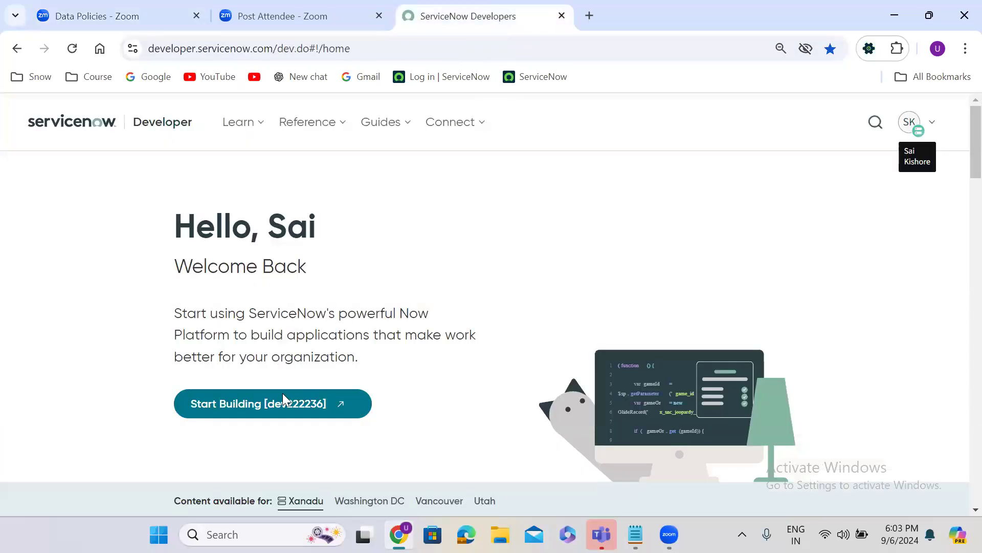
pyautogui.click(231, 404)
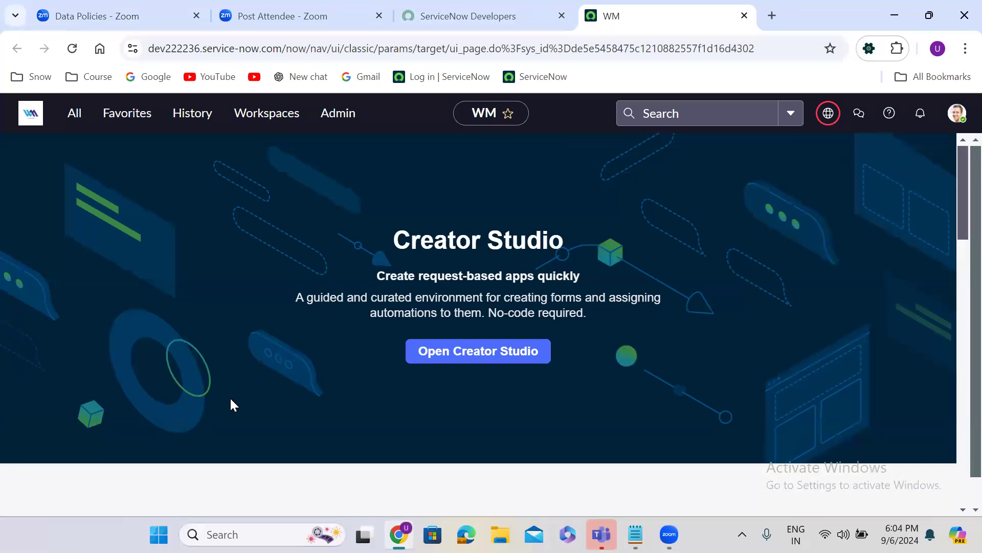
# Open the problem table's record list with problem.LIST in the navigation filter
pyautogui.click(75, 115)
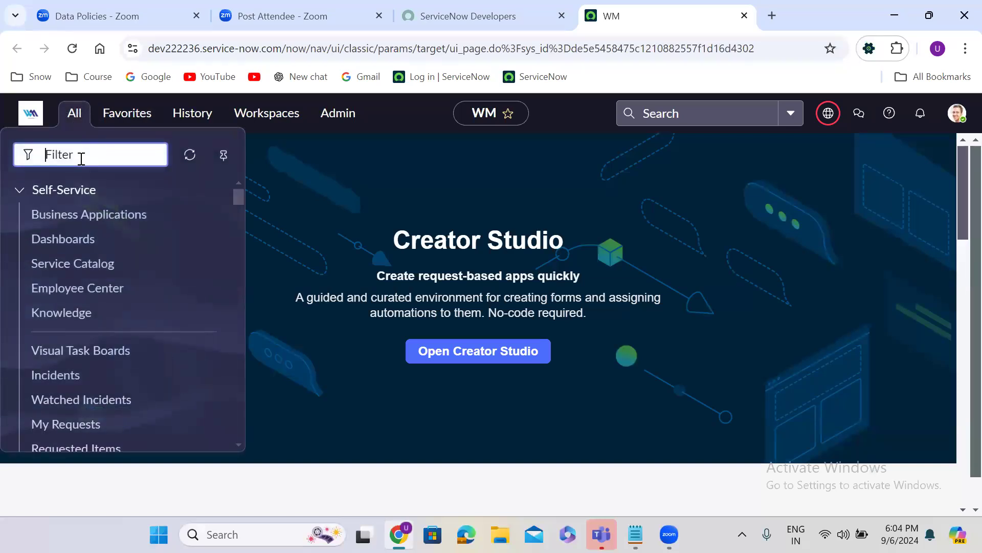
pyautogui.write('probl')
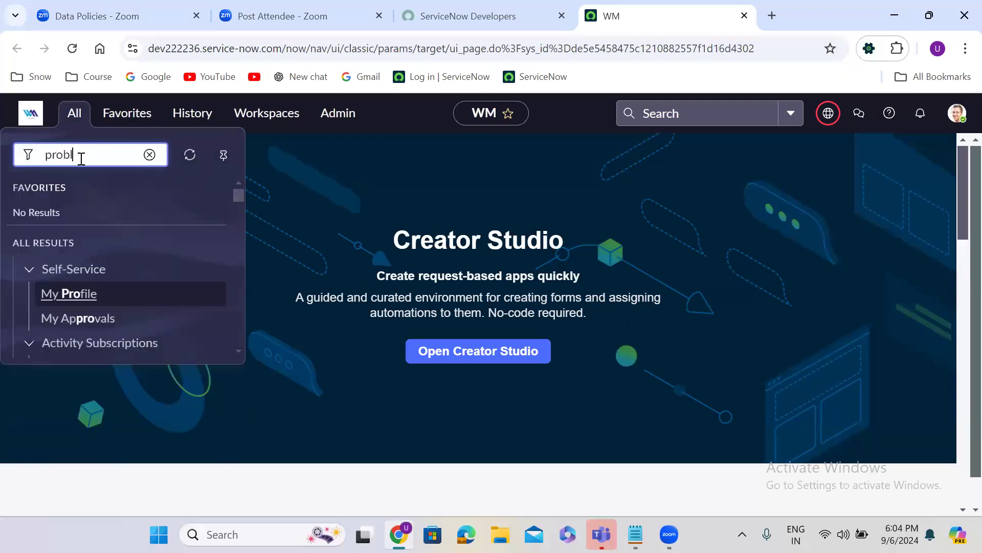
pyautogui.write('em.LIST')
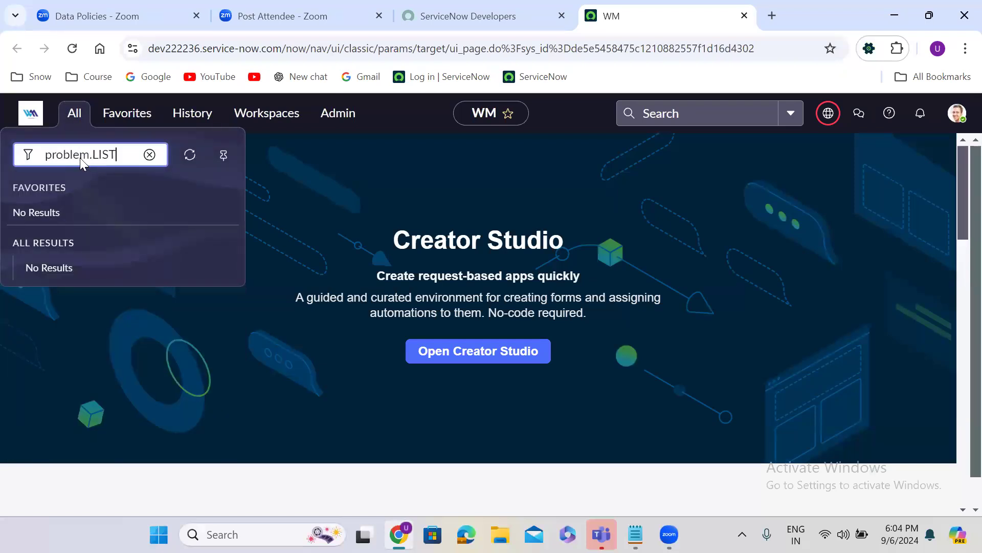
pyautogui.press('Return')
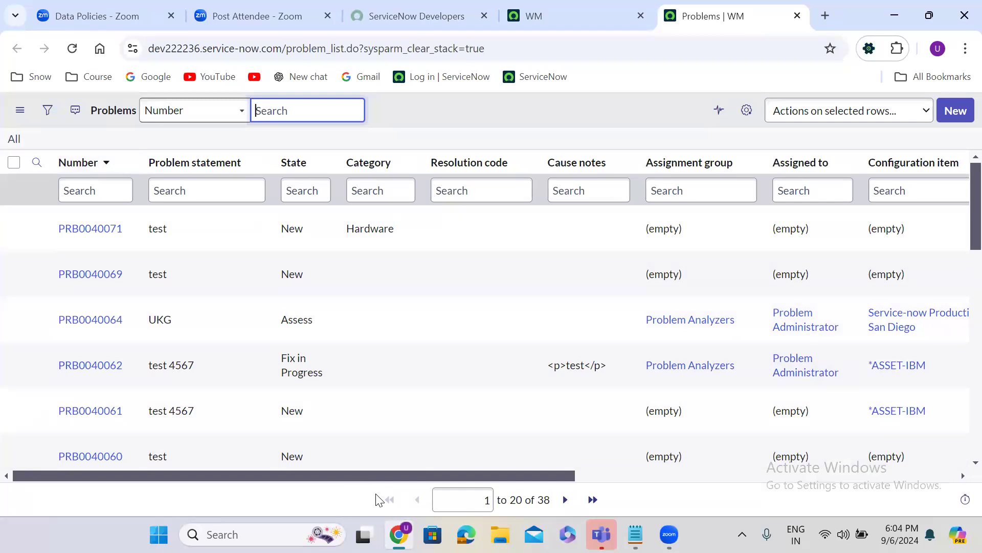
# Set the Problems list to show 50 rows per page
pyautogui.hotkey('alt', 'Tab')
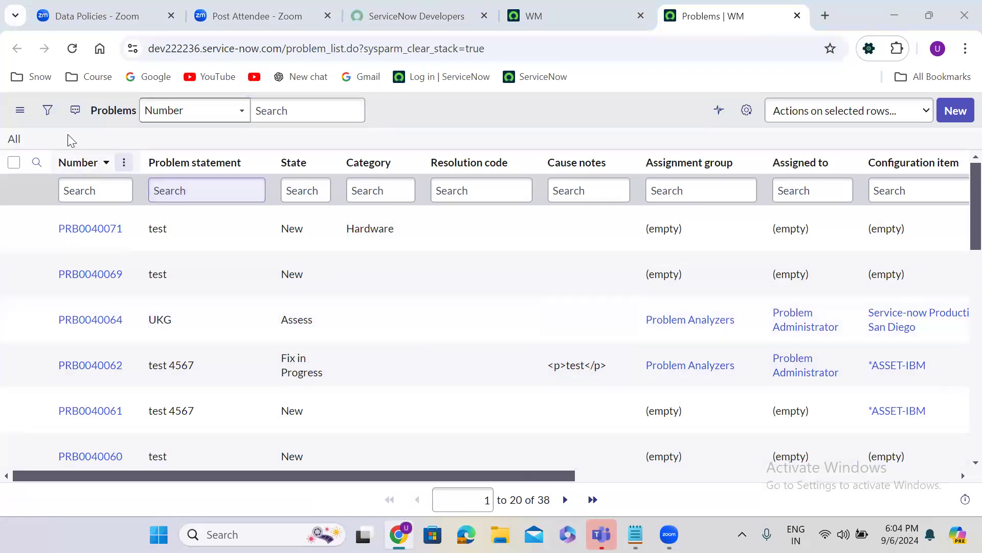
pyautogui.click(20, 110)
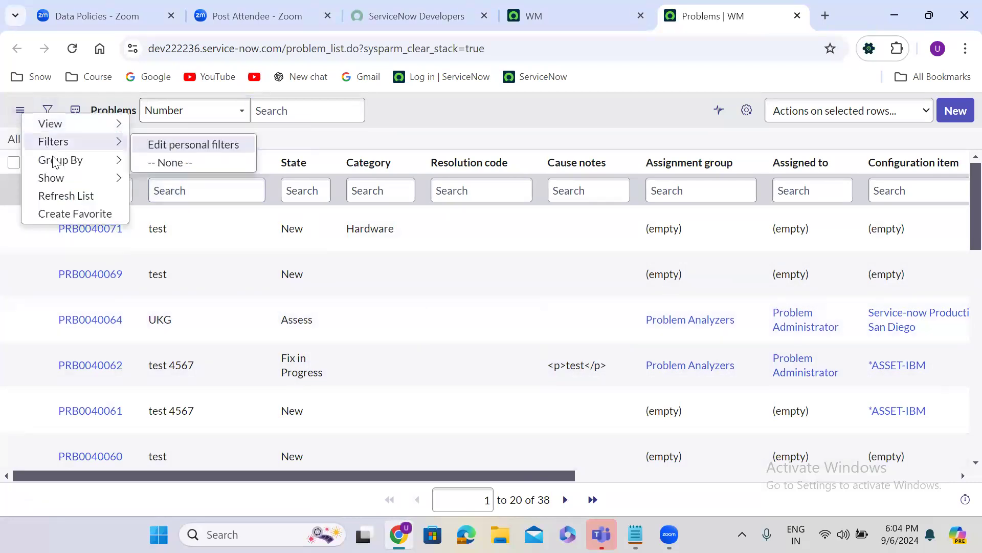
pyautogui.moveTo(86, 179)
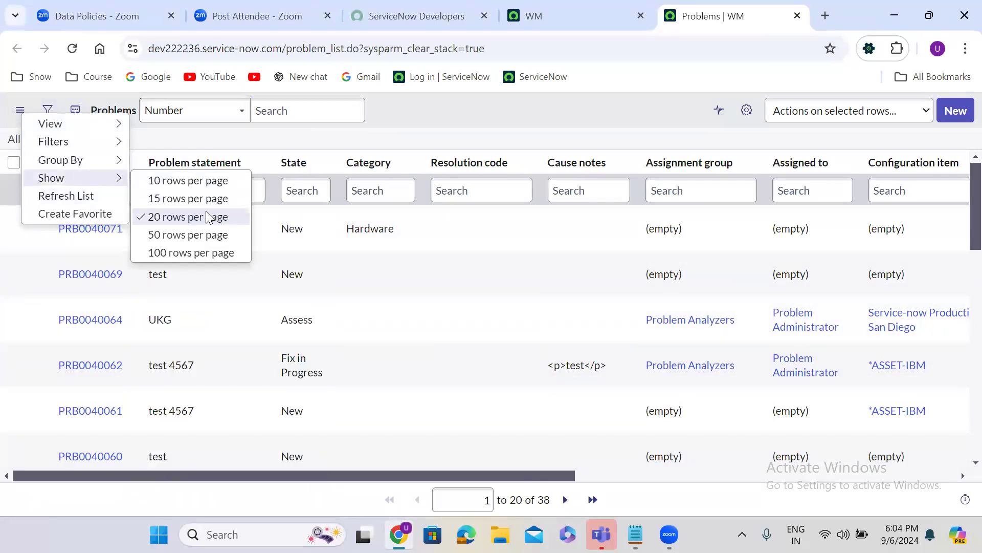
pyautogui.click(211, 236)
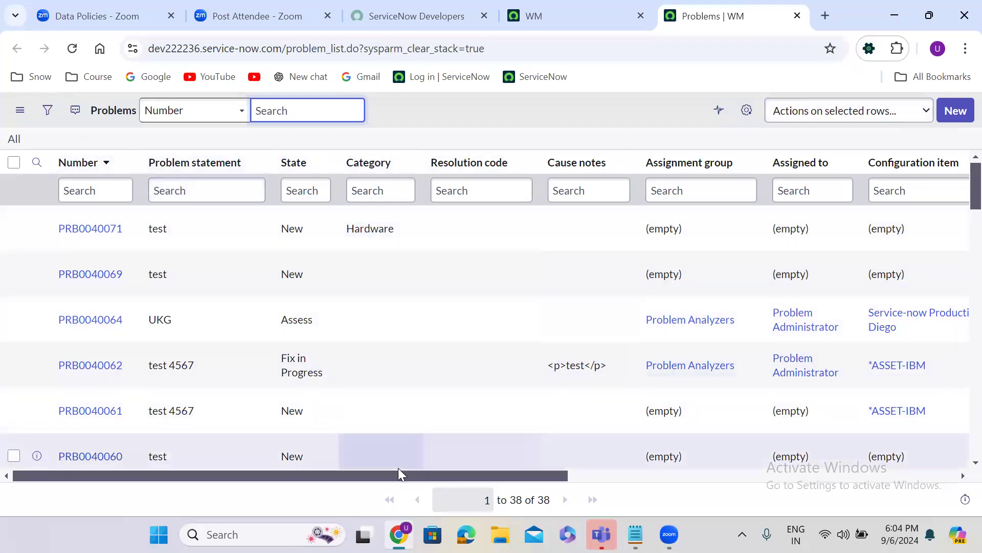
pyautogui.moveTo(369, 481); pyautogui.dragTo(244, 507)
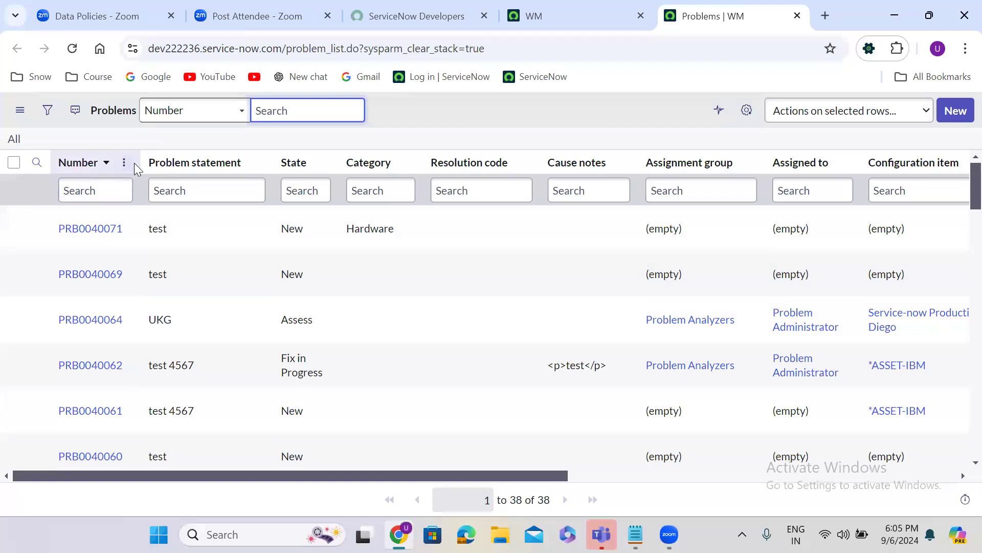
# Export the Problems list to Excel (.xlsx) and save the file as problem in the Downloads folder
pyautogui.click(123, 163)
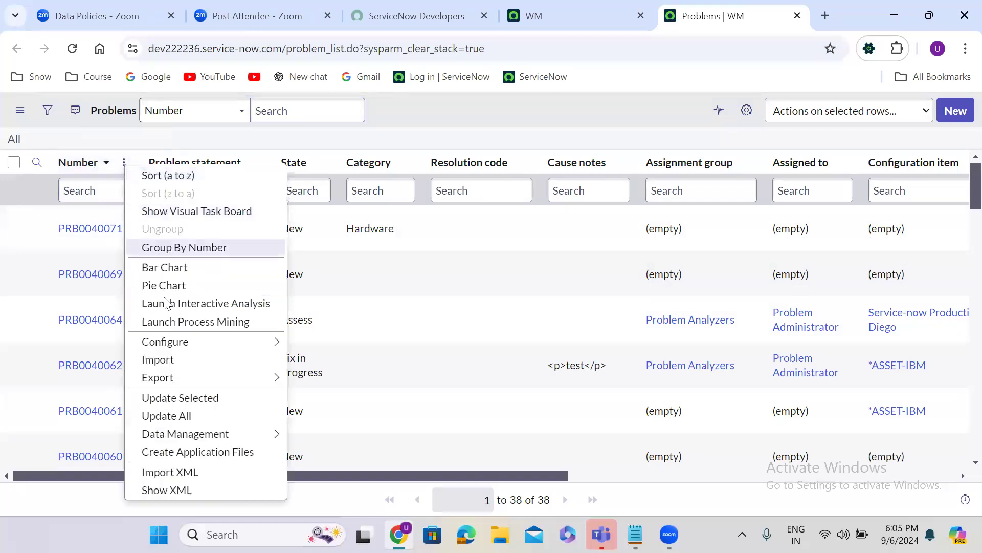
pyautogui.moveTo(185, 376)
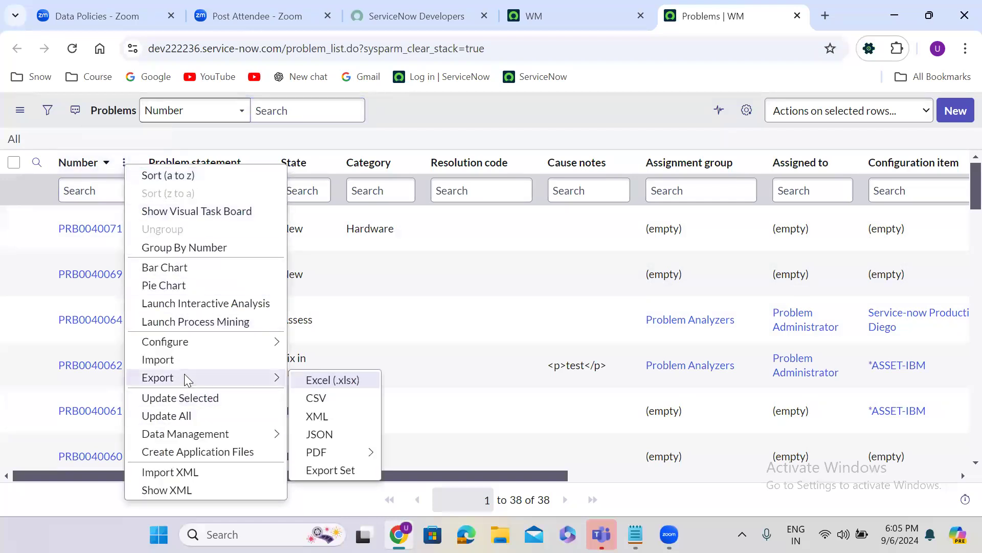
pyautogui.click(352, 381)
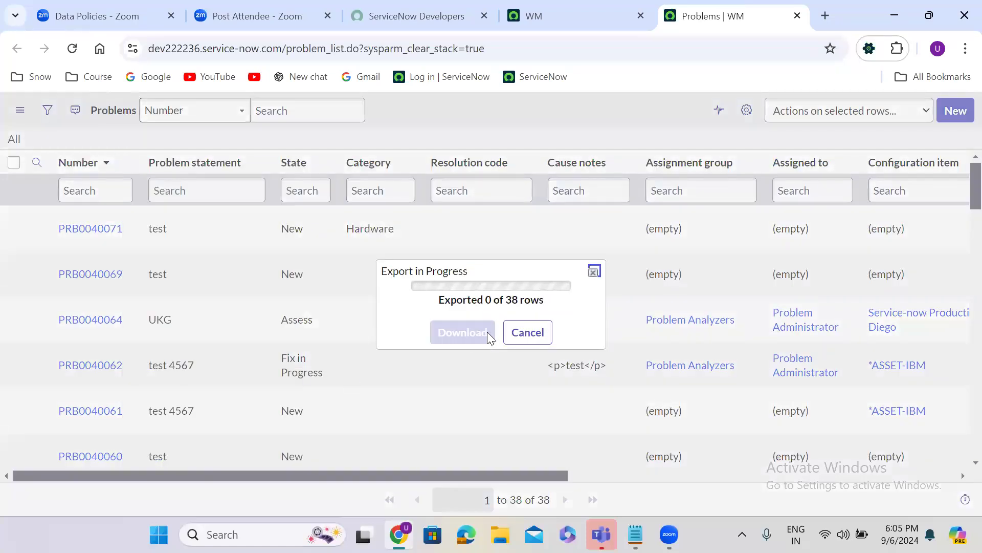
pyautogui.click(465, 333)
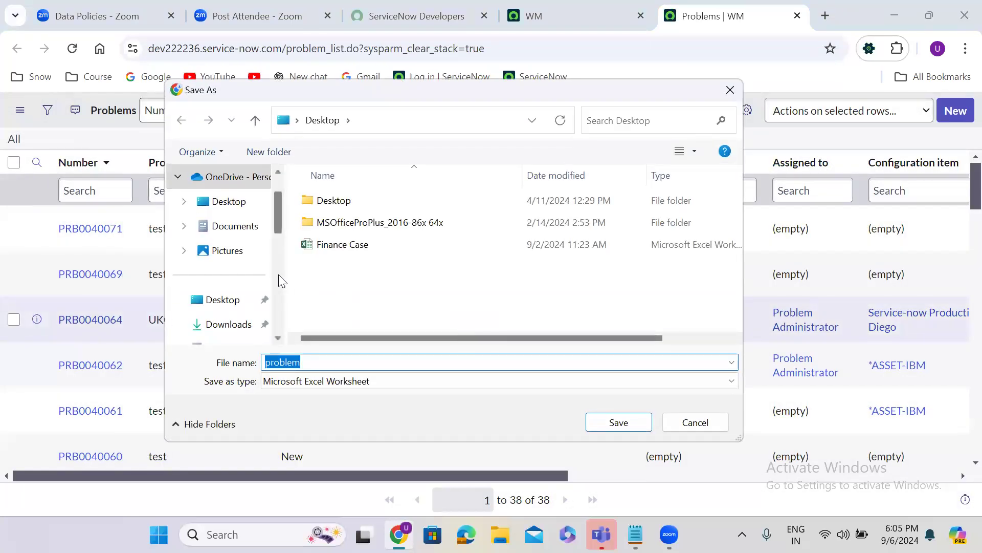
pyautogui.click(230, 325)
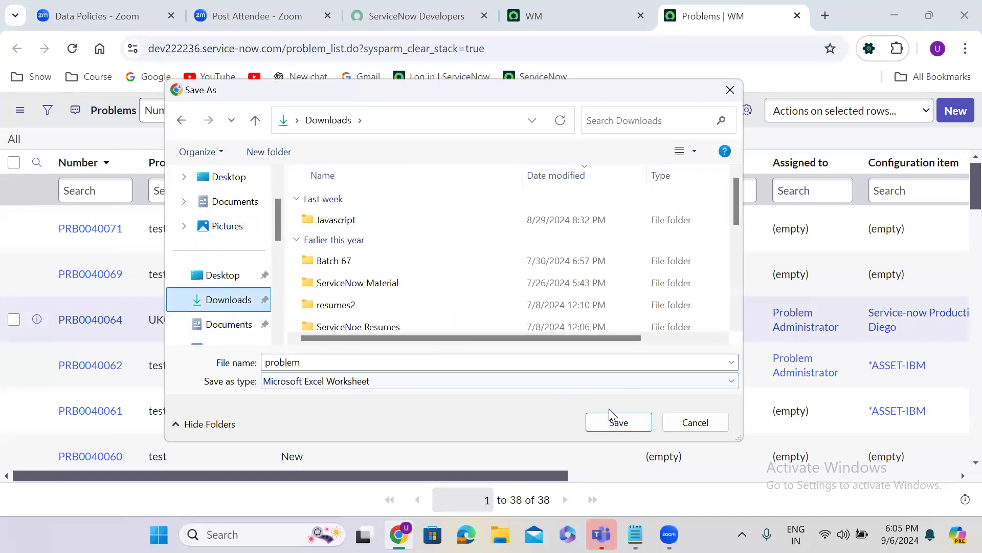
pyautogui.click(621, 421)
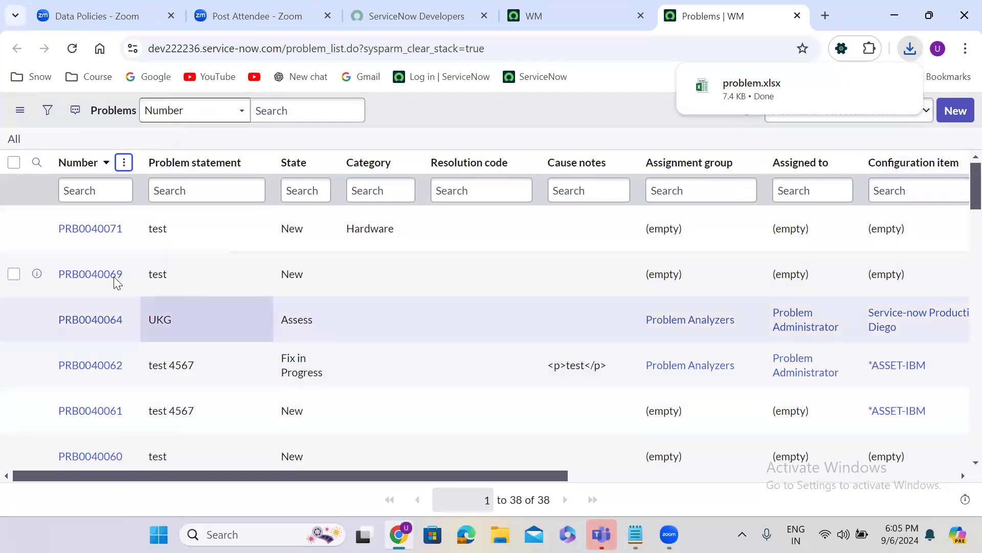
# Delete all records in the Problems list
pyautogui.click(14, 163)
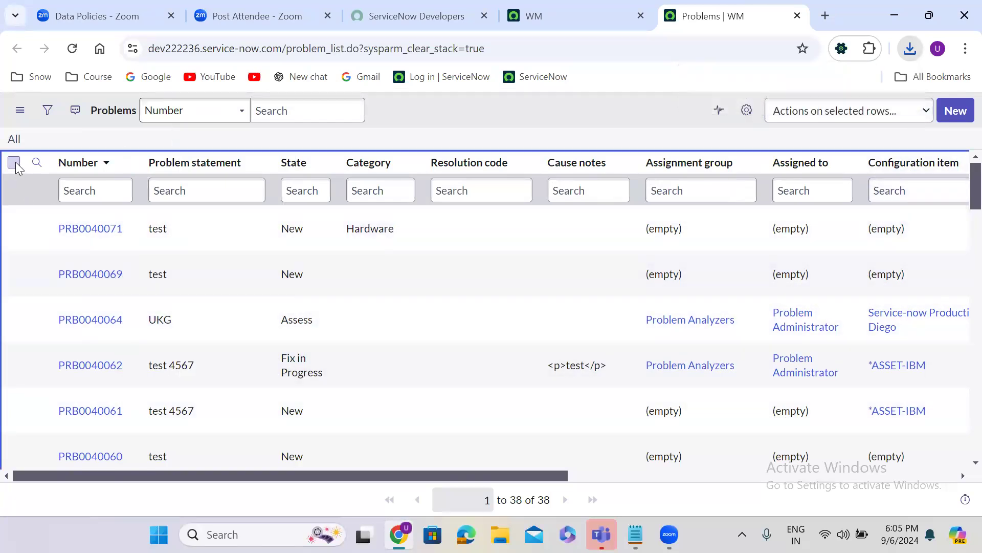
pyautogui.click(825, 119)
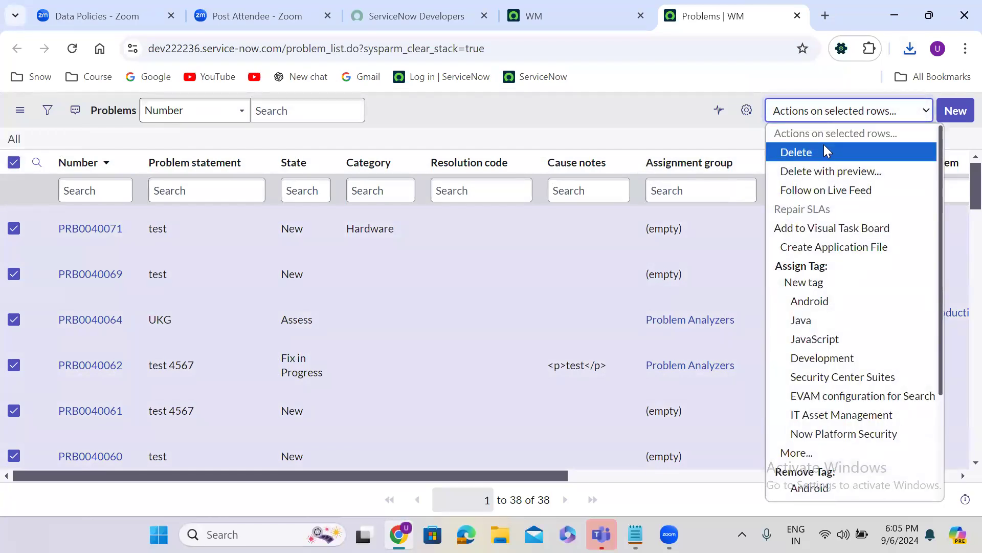
pyautogui.click(827, 150)
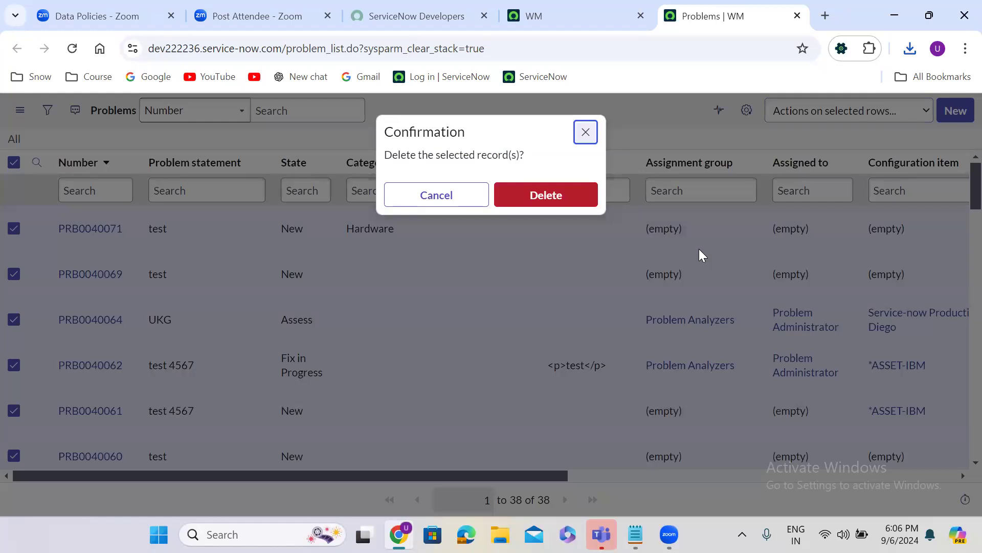
pyautogui.click(550, 200)
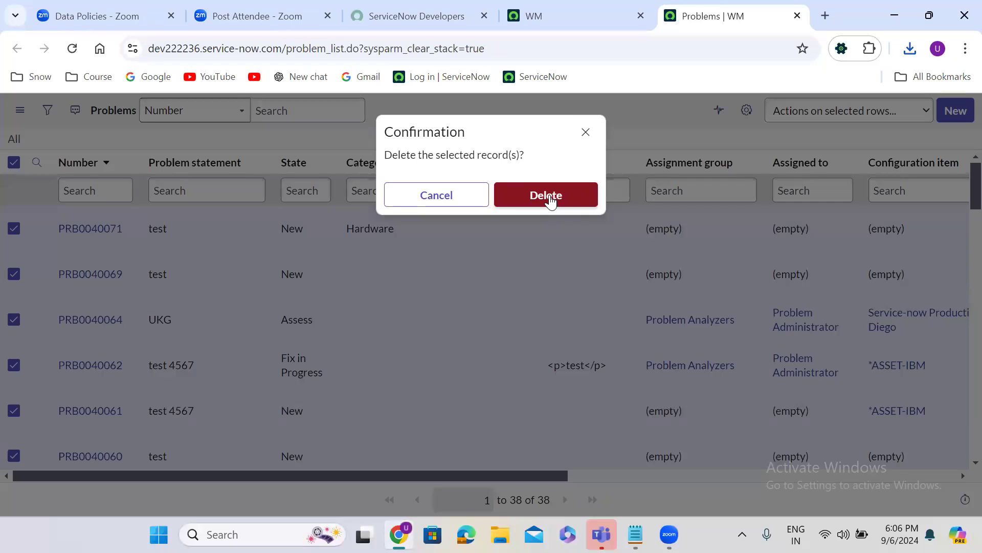
pyautogui.click(549, 195)
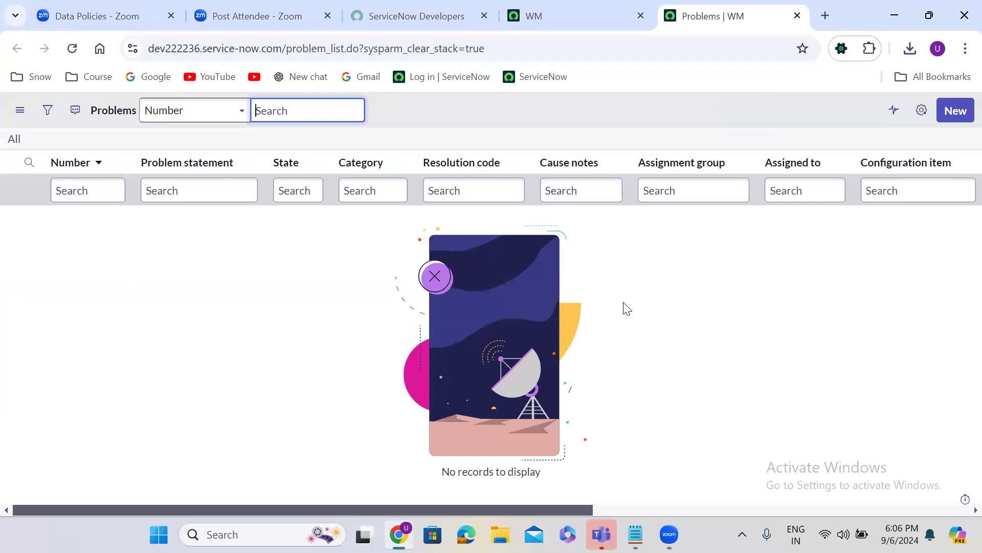
# Switch to File Explorer, select the problem workbook in the Downloads folder, and maximize the window
pyautogui.click(501, 534)
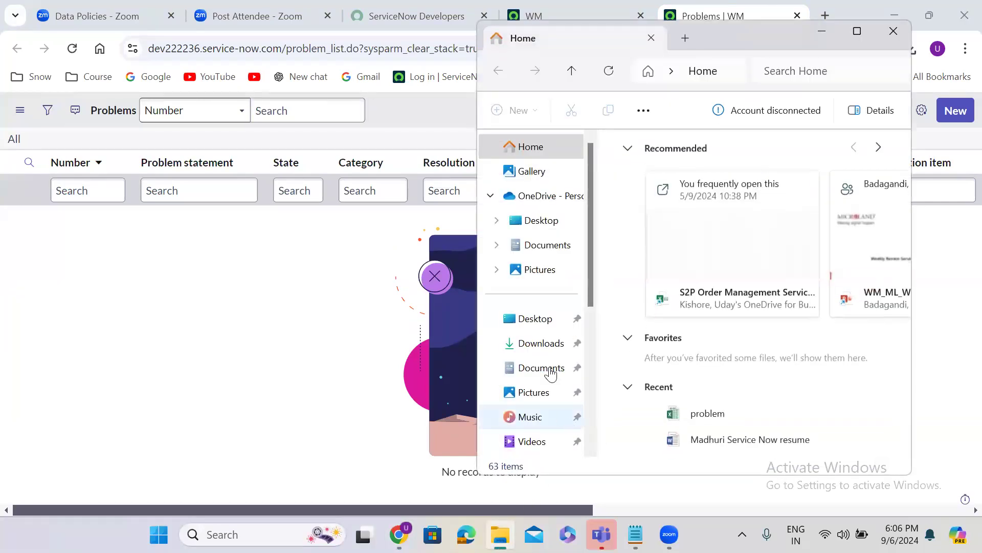
pyautogui.click(546, 344)
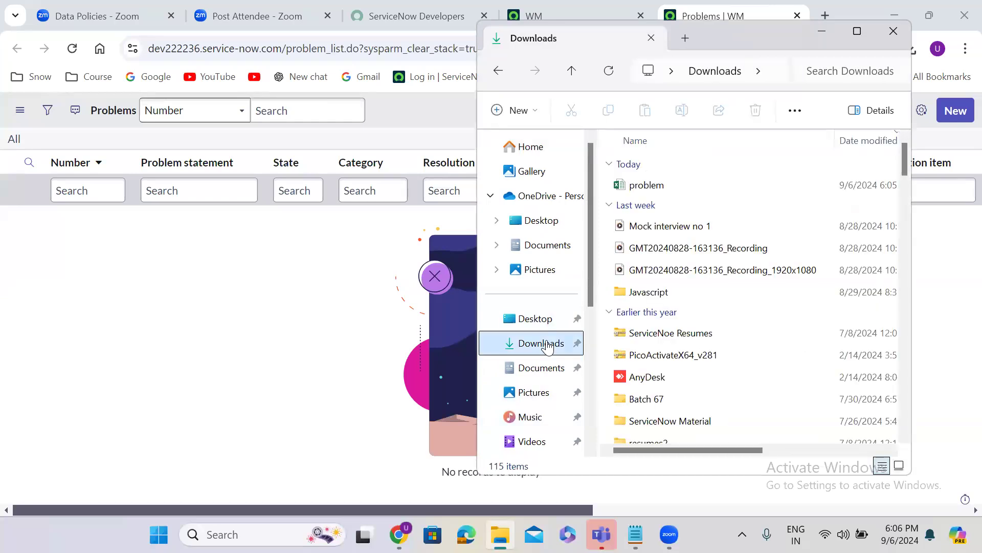
pyautogui.click(670, 189)
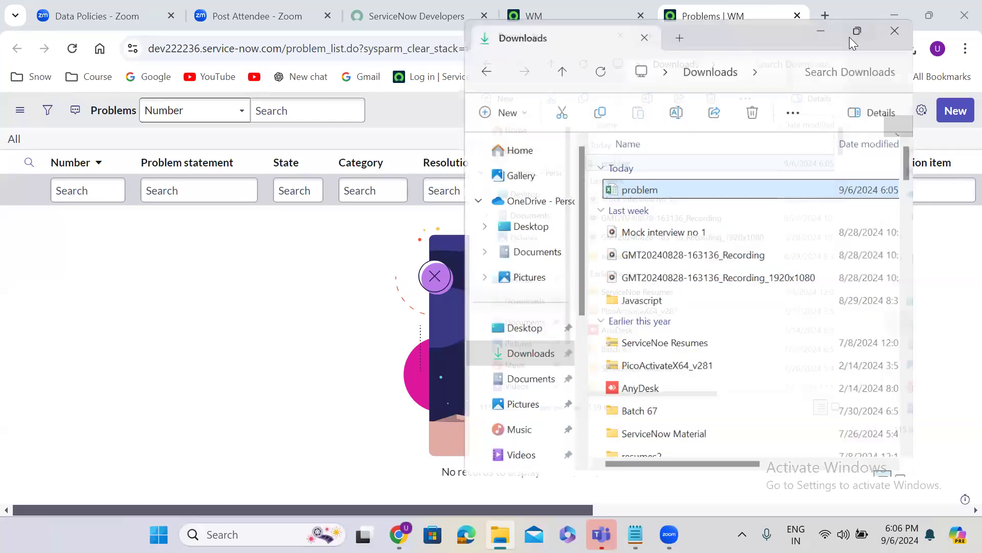
pyautogui.click(856, 31)
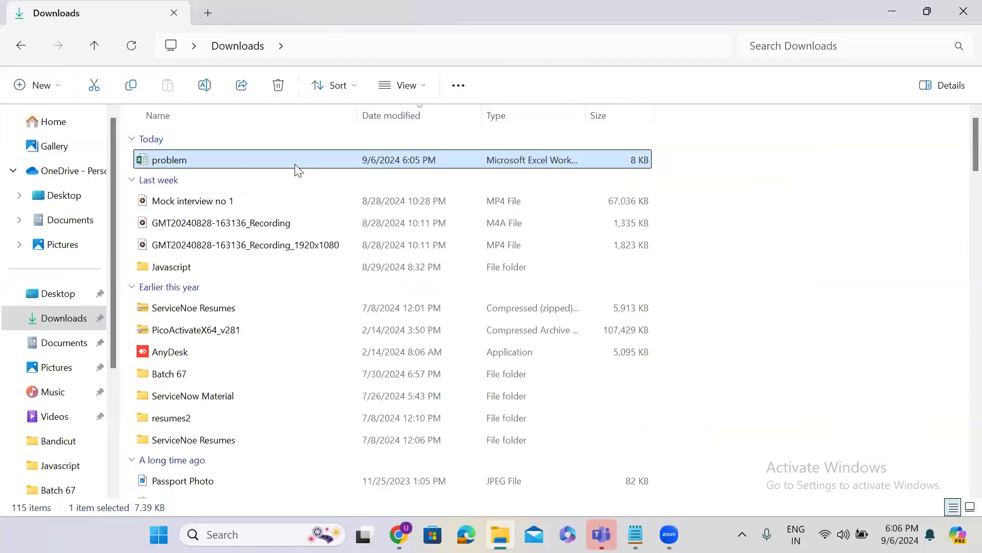
# Open the problem workbook in a maximized Excel window, dismissing the Office activation notice and removing the recovered files
pyautogui.doubleClick(298, 163)
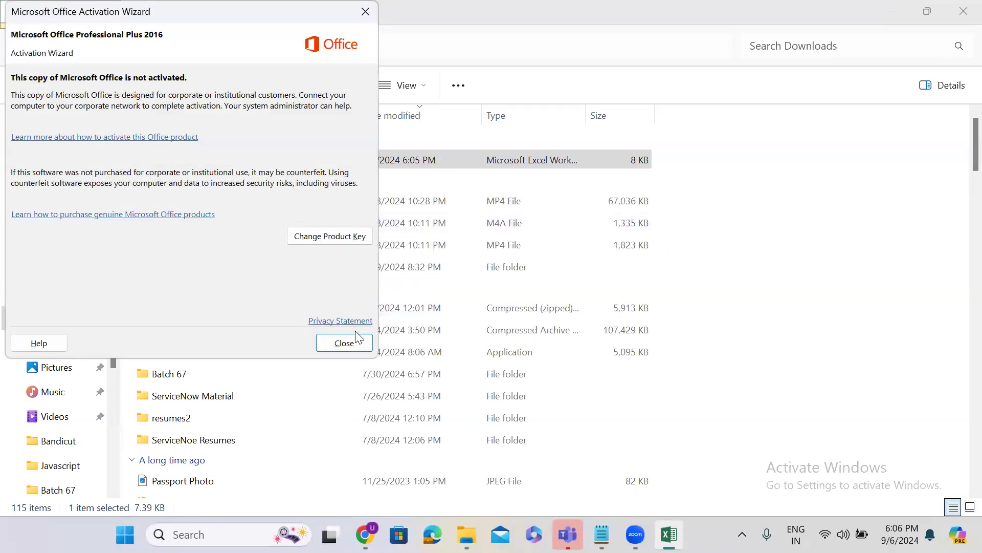
pyautogui.click(353, 339)
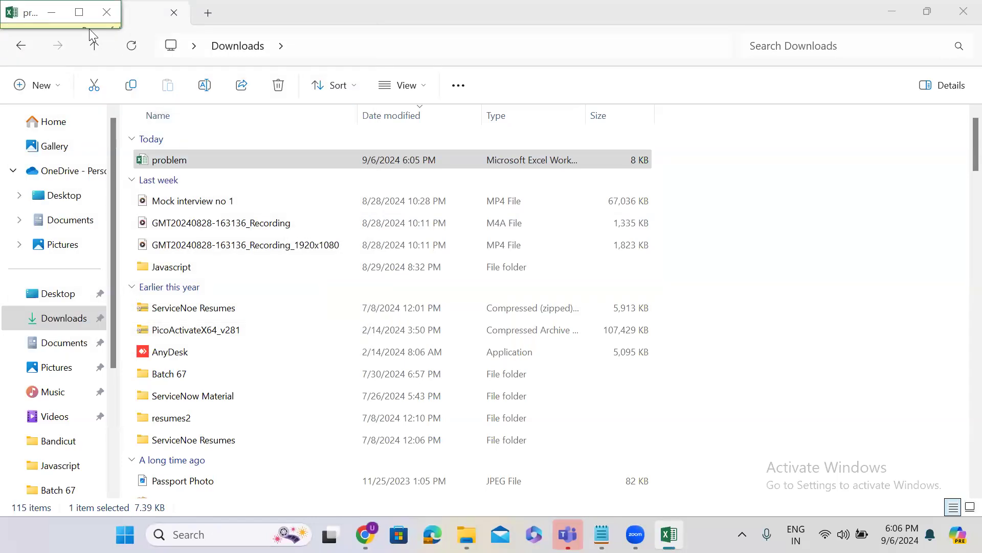
pyautogui.click(82, 21)
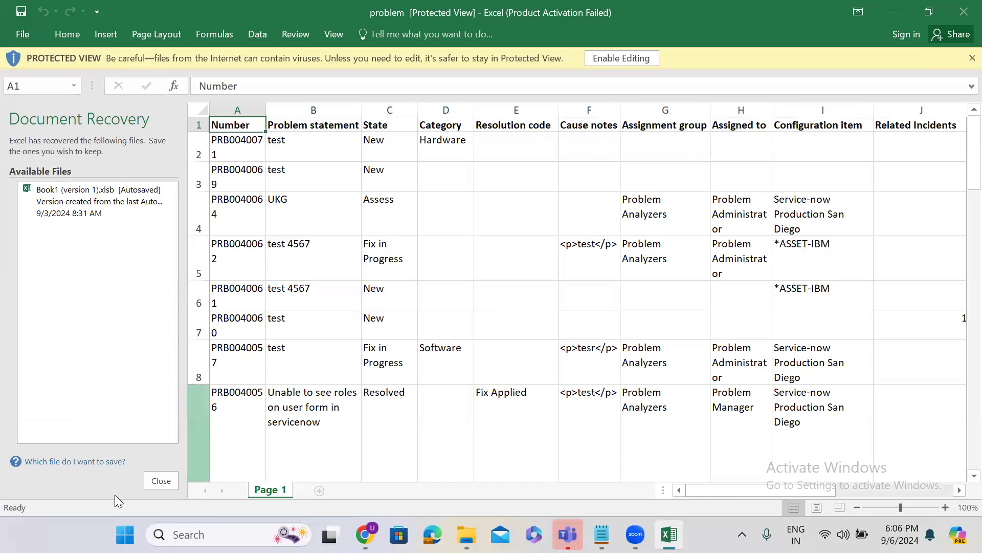
pyautogui.click(161, 481)
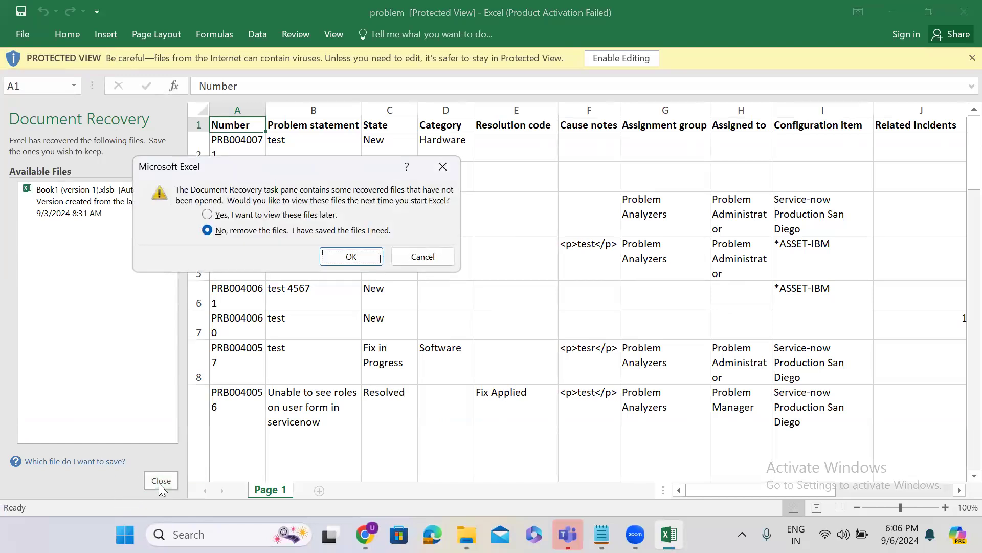
pyautogui.click(359, 258)
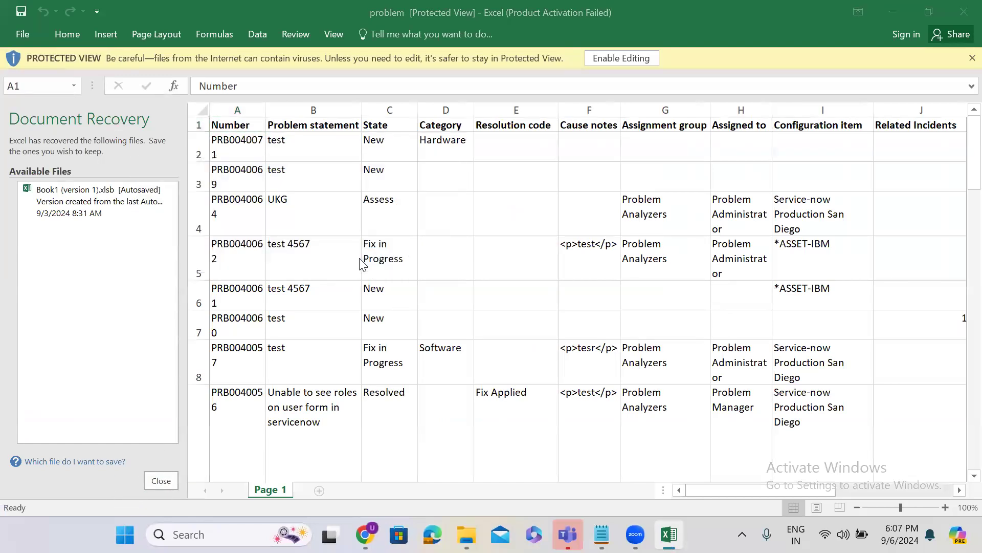
# Compare the Problems list in Chrome with the exported records in the problem workbook
pyautogui.click(893, 12)
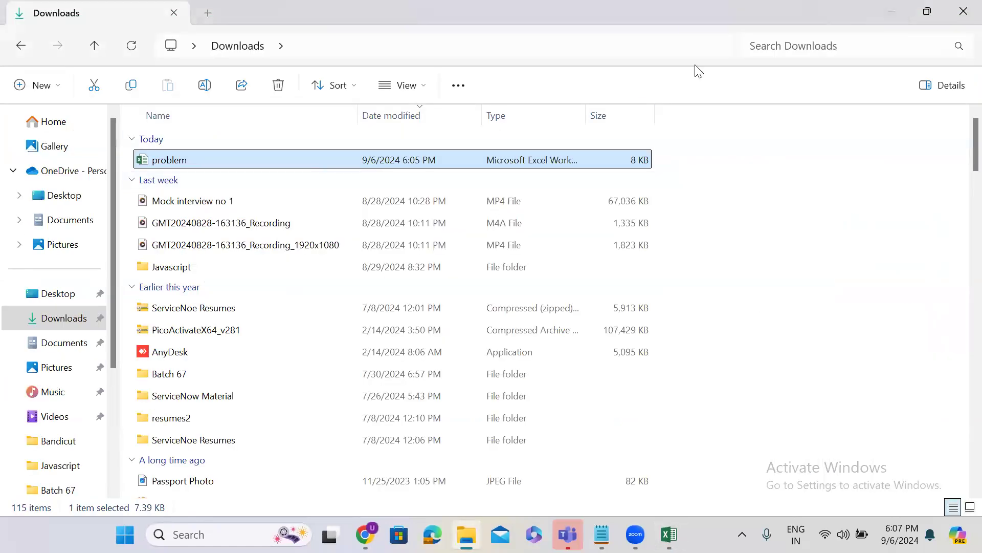
pyautogui.doubleClick(857, 23)
pyautogui.click(857, 22)
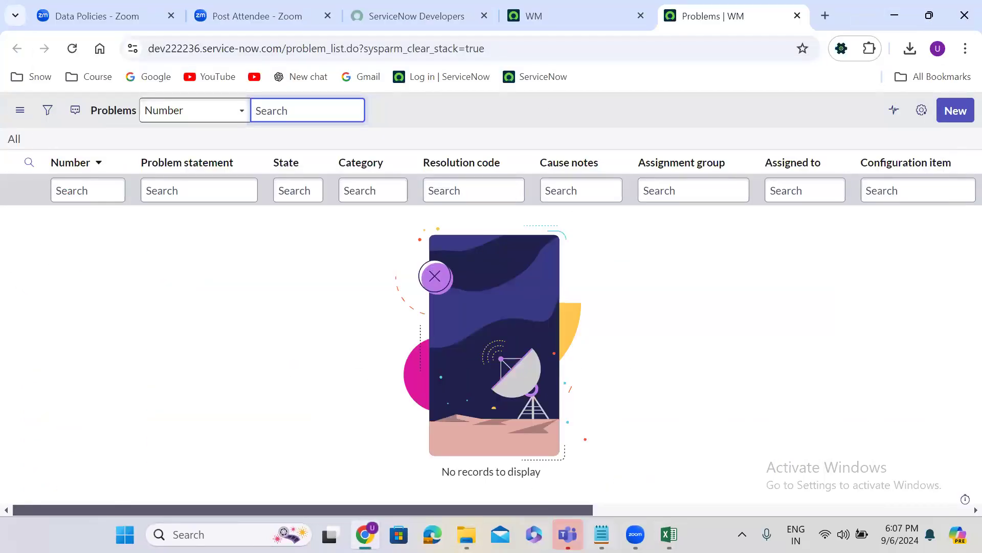
pyautogui.click(669, 534)
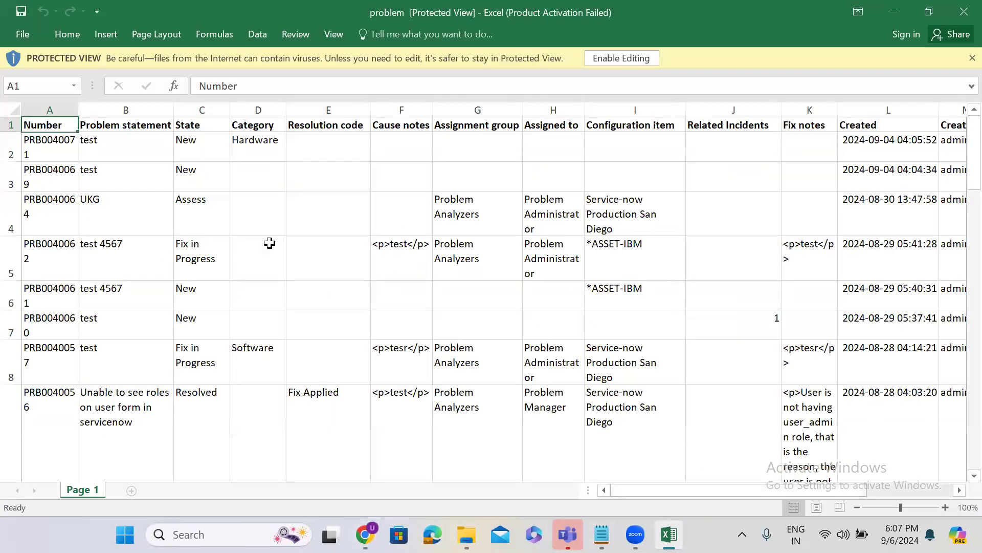
pyautogui.click(893, 21)
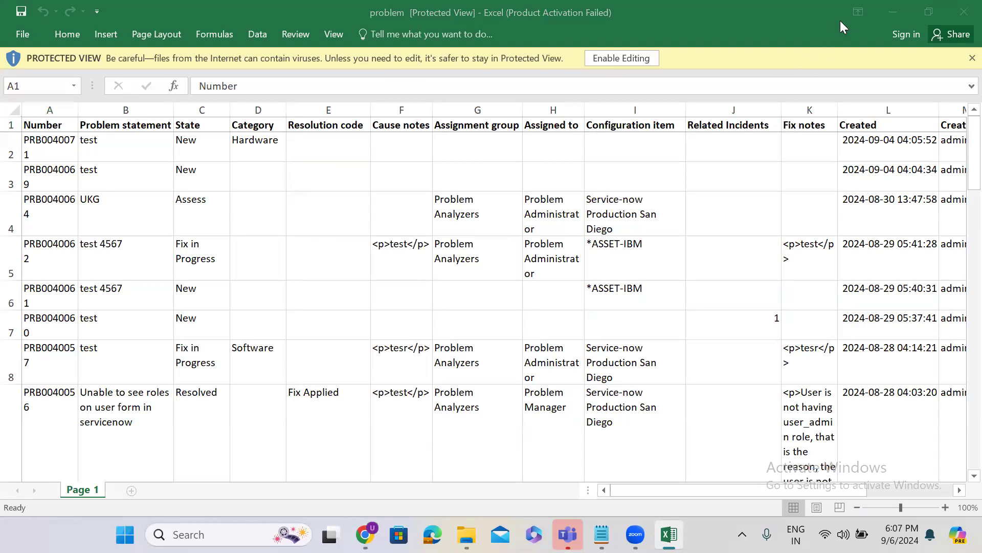
pyautogui.click(893, 11)
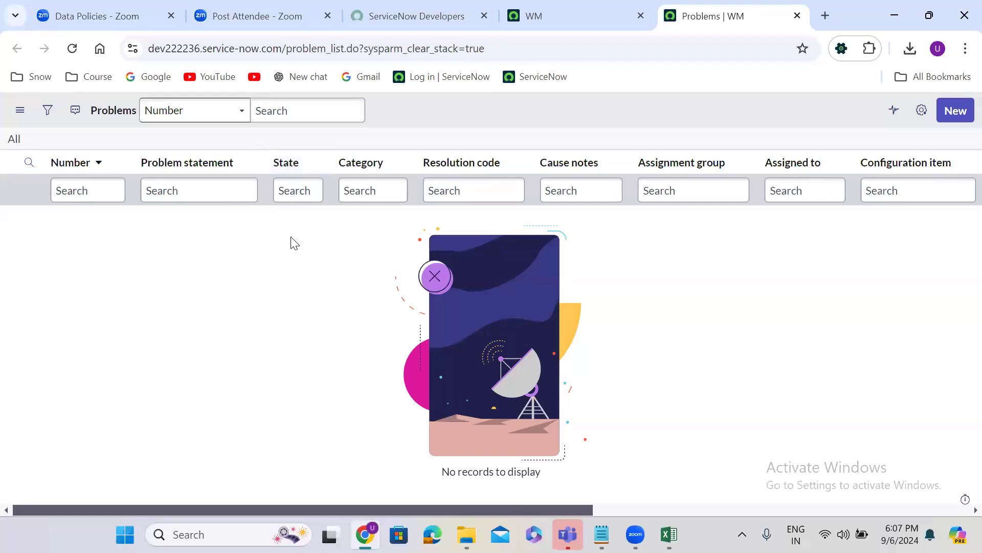
# Enable editing in the problem workbook in Excel, and return to the Problems list in Chrome
pyautogui.click(669, 534)
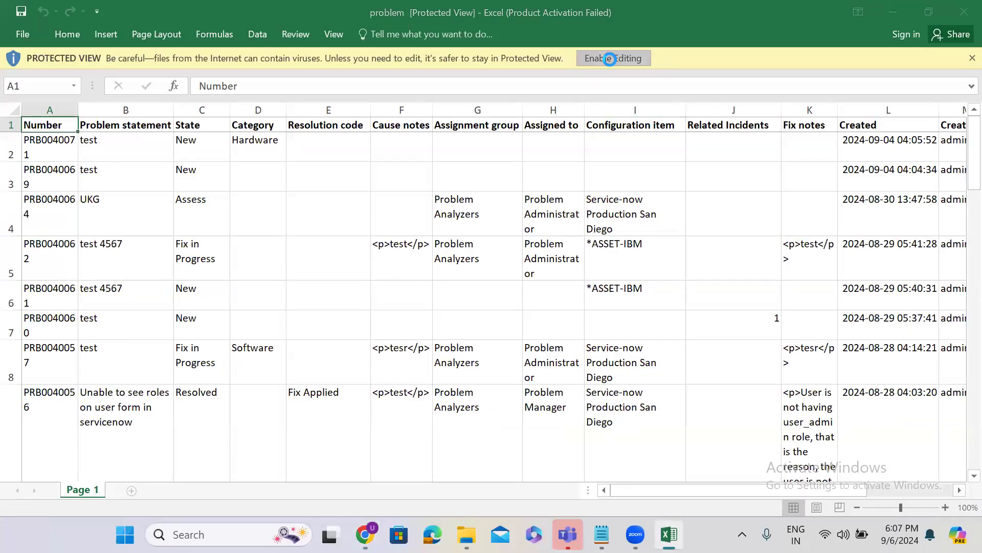
pyautogui.click(610, 59)
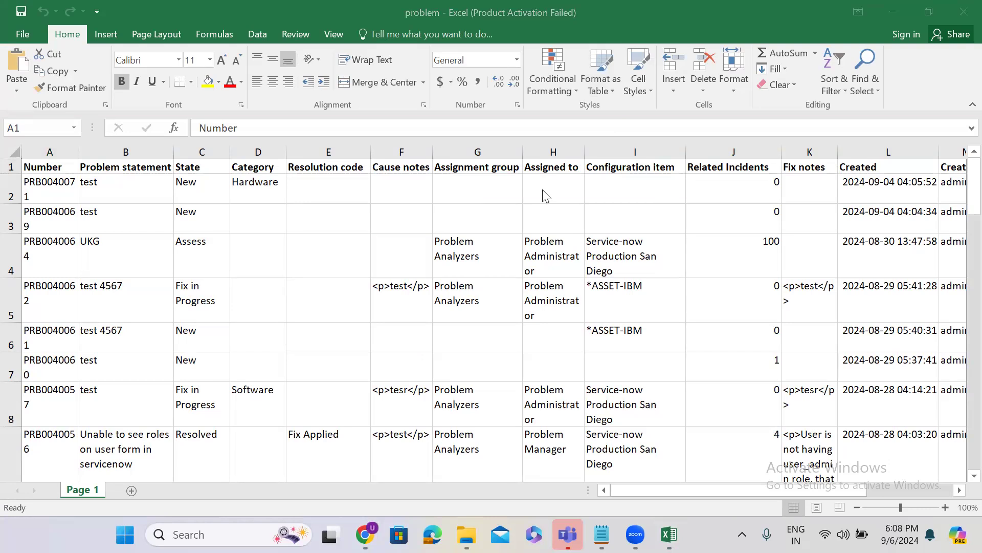
pyautogui.click(899, 11)
pyautogui.click(898, 11)
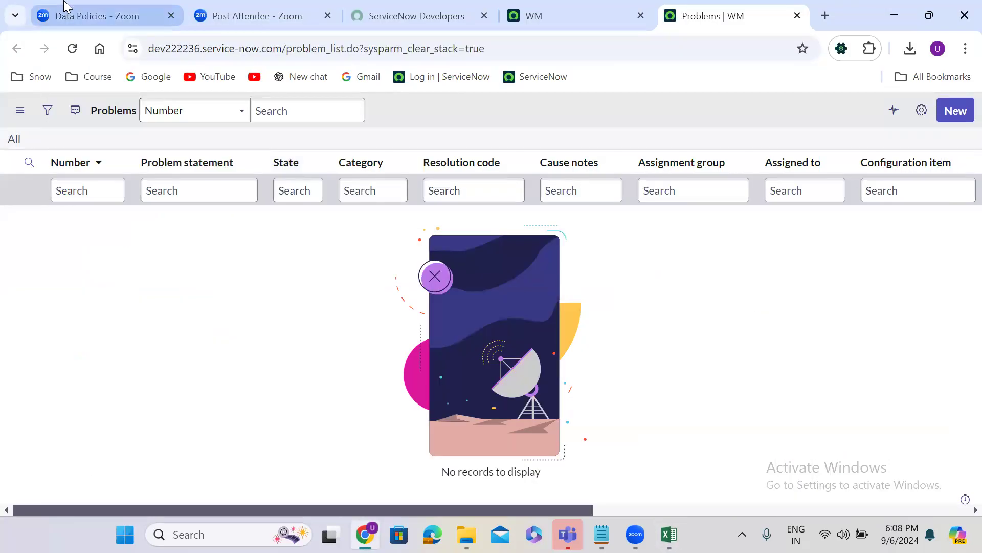
# Return to the Zoom whiteboards list from the Data Policies whiteboard and open the Import Sets whiteboard to examine its data flow diagram
pyautogui.click(66, 6)
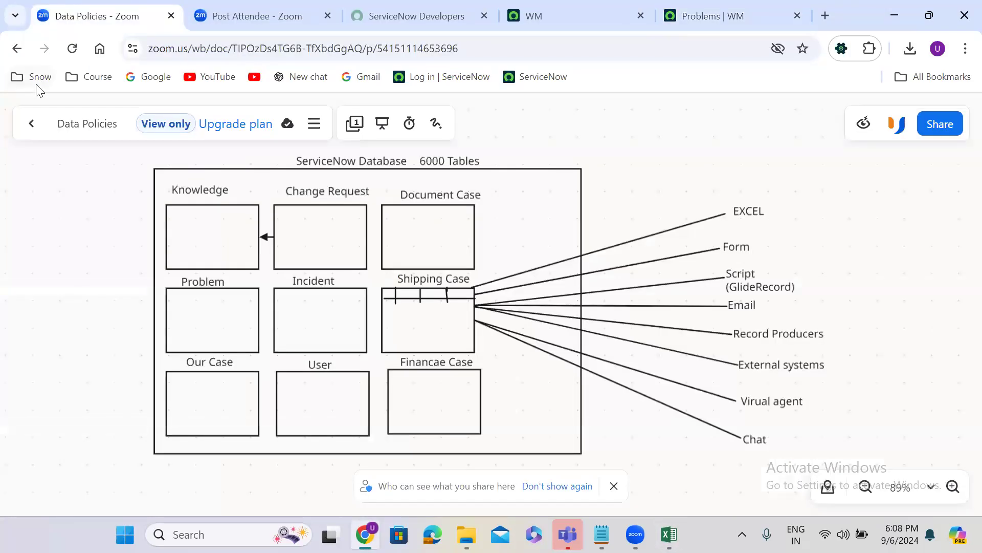
pyautogui.click(18, 51)
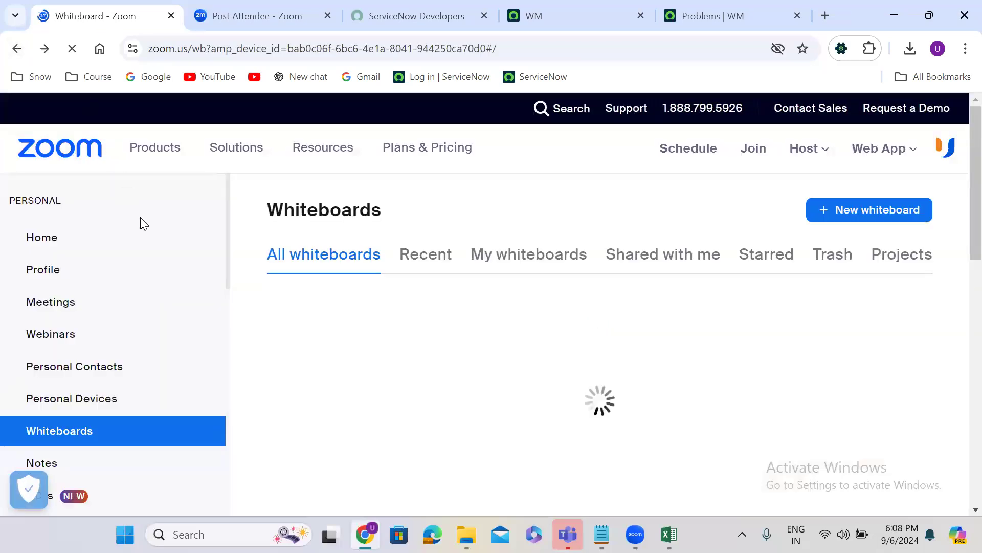
pyautogui.scroll(-7, 384, 235)
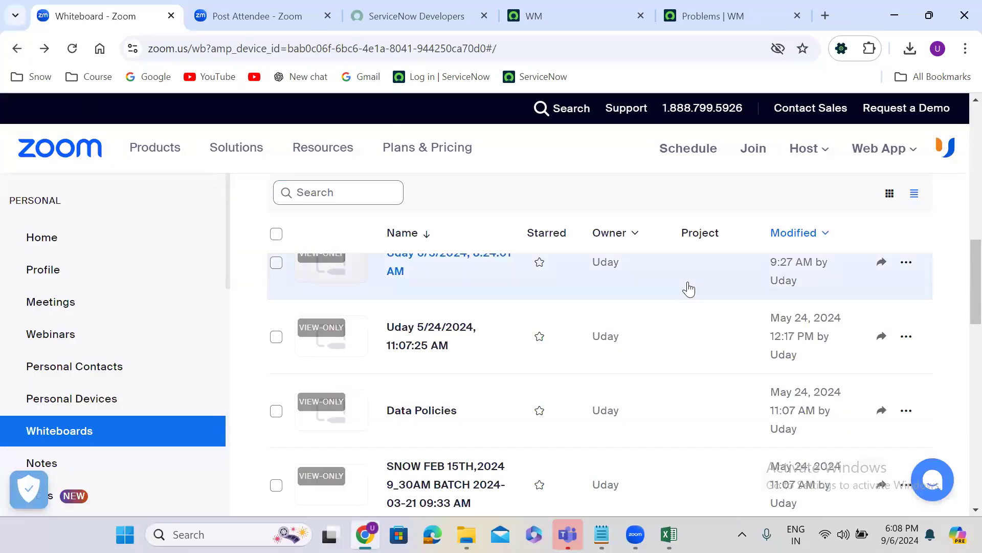
pyautogui.scroll(2, 960, 307)
pyautogui.scroll(5, 960, 276)
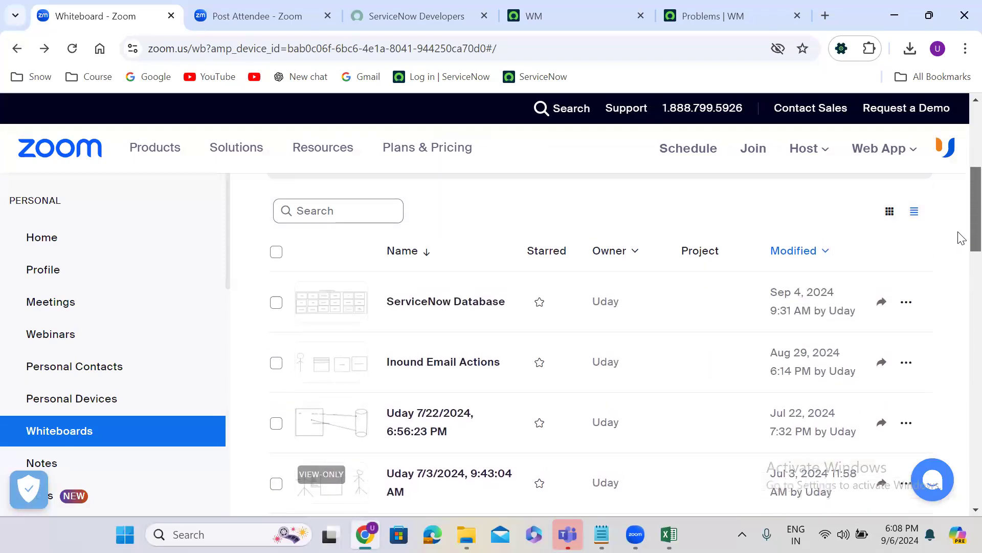
pyautogui.scroll(-5, 960, 261)
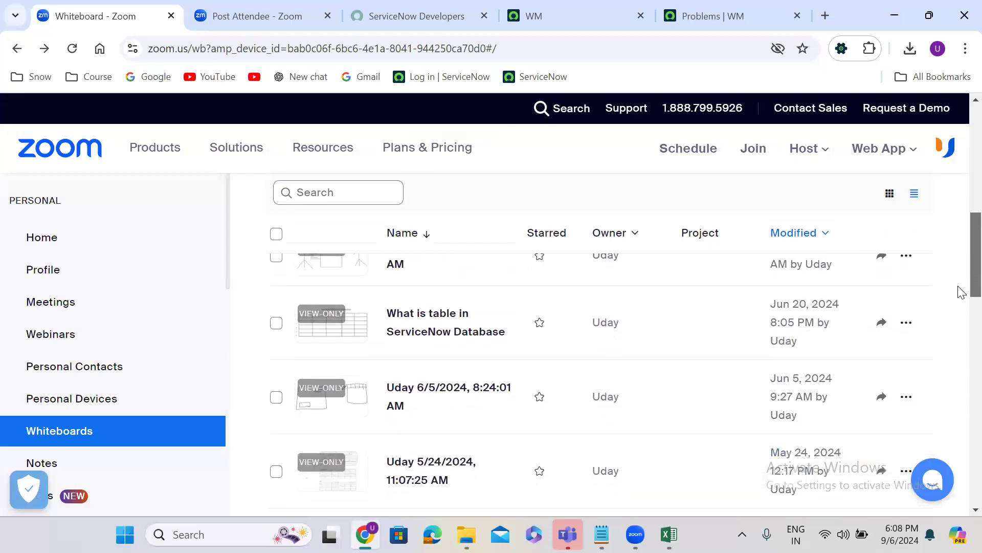
pyautogui.scroll(-6, 960, 307)
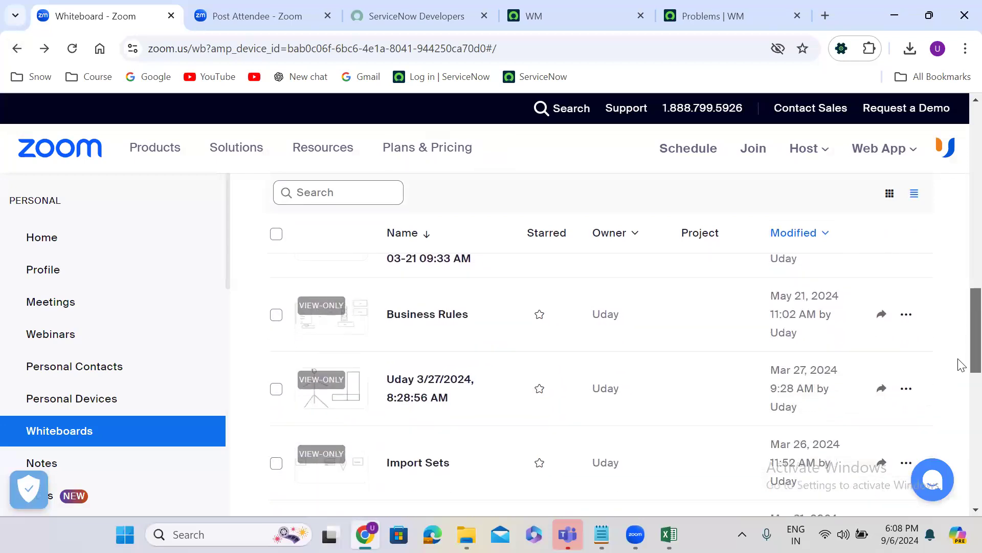
pyautogui.scroll(-2, 960, 364)
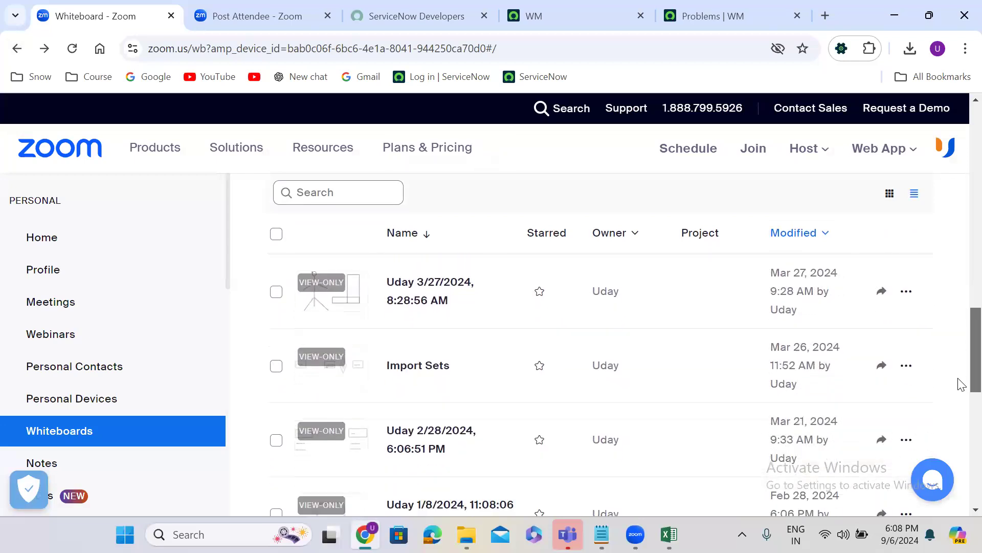
pyautogui.click(418, 356)
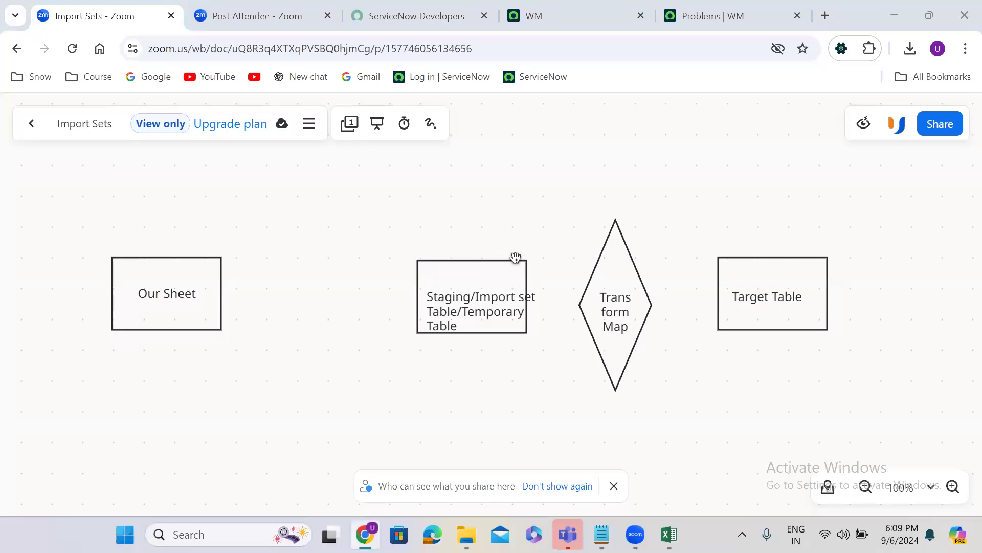
pyautogui.click(473, 276)
# Switch to the ServiceNow instance's home page, filter the navigator for "load data", and open Load Data under System Import Sets
pyautogui.click(554, 13)
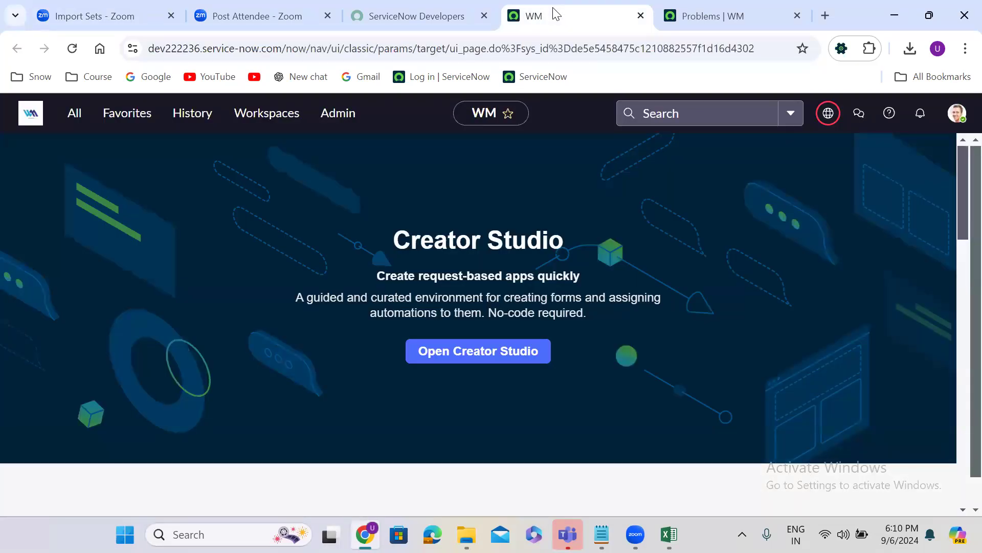
pyautogui.click(75, 114)
pyautogui.write('load da')
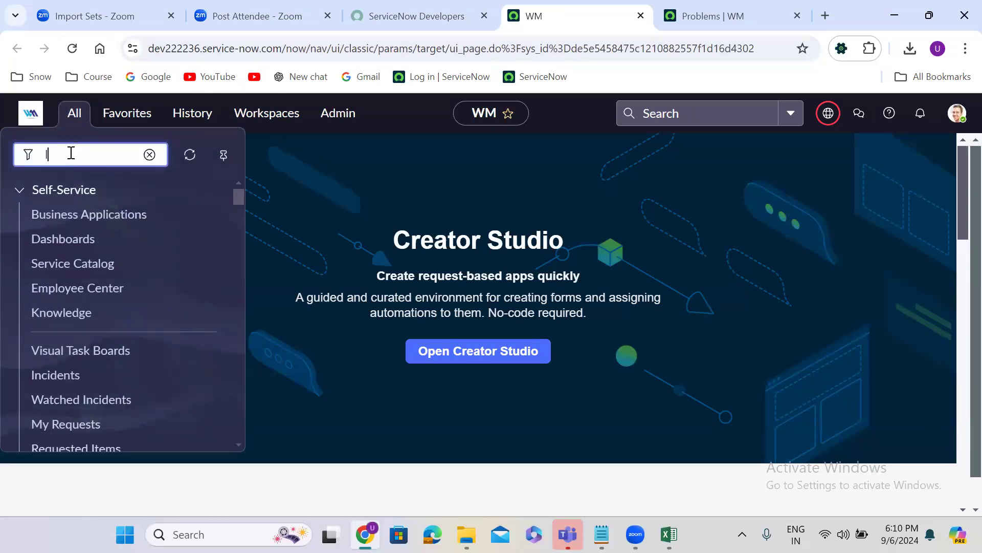
pyautogui.write('ta')
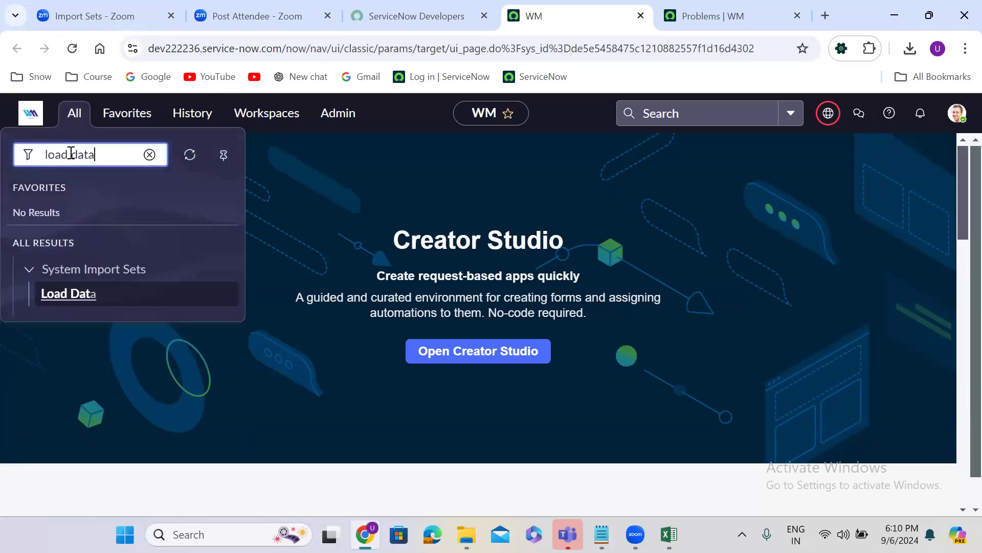
pyautogui.click(62, 292)
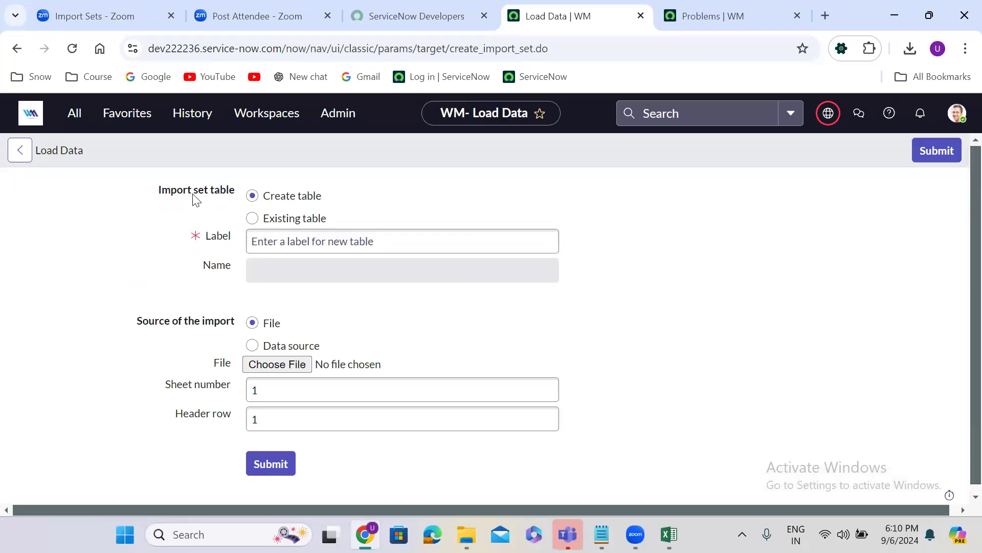
# Label the new import set table "Temporary Problem", replacing the misspelled "Temparay" with the suggested spelling
pyautogui.click(272, 240)
pyautogui.write('T')
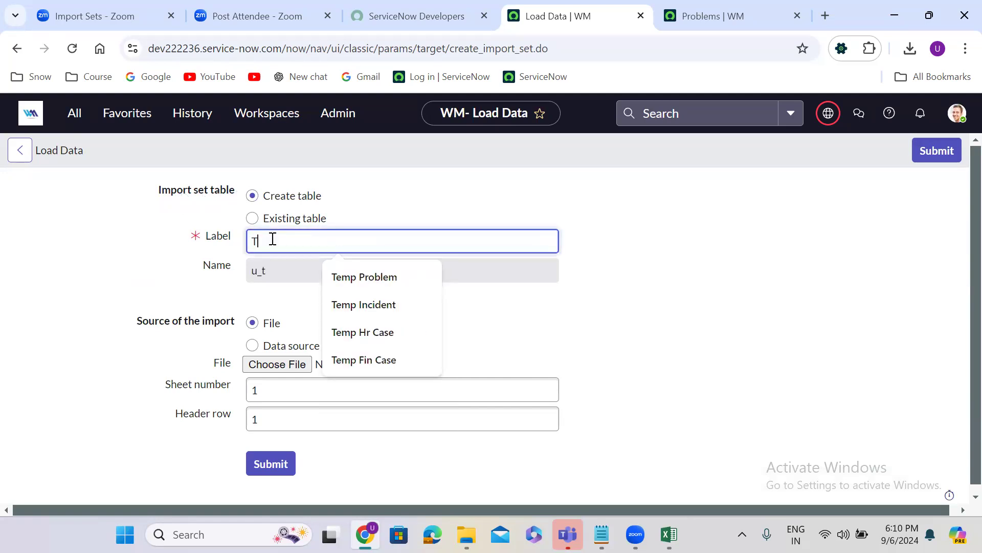
pyautogui.write('emparay')
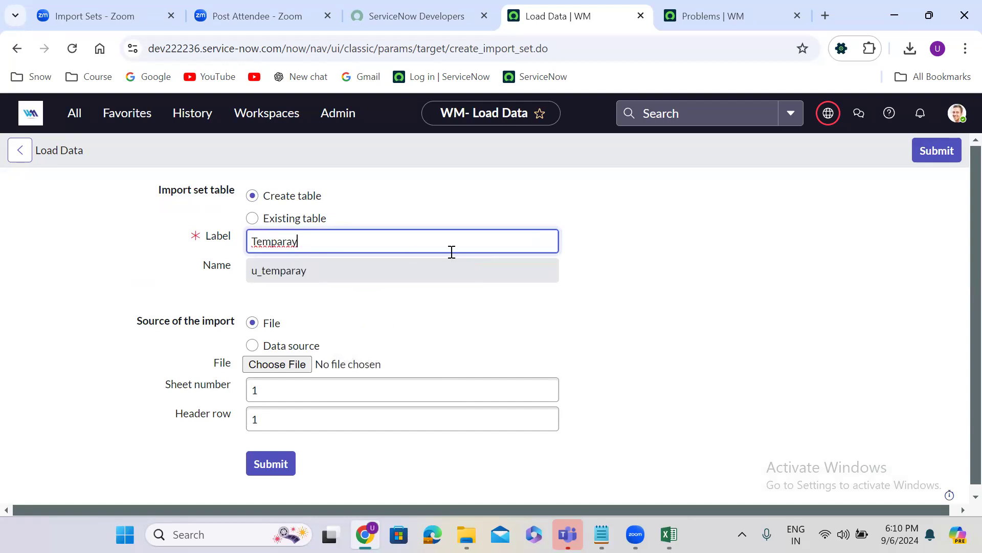
pyautogui.write(' Problem')
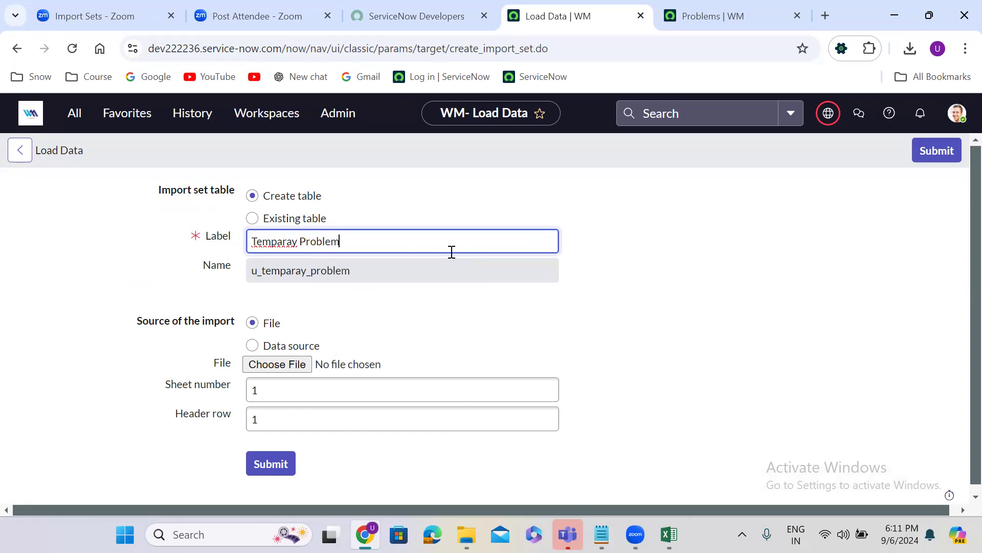
pyautogui.rightClick(277, 243)
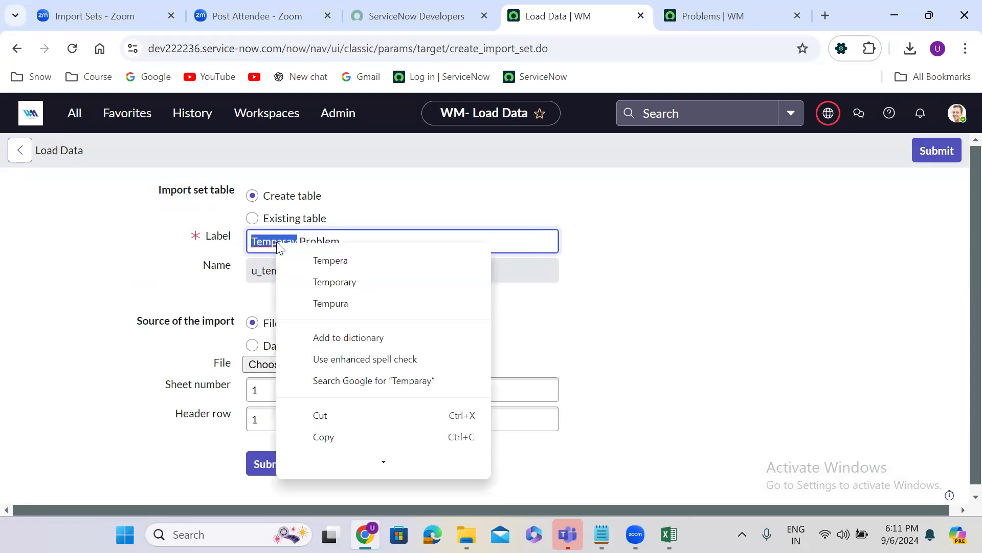
pyautogui.click(337, 285)
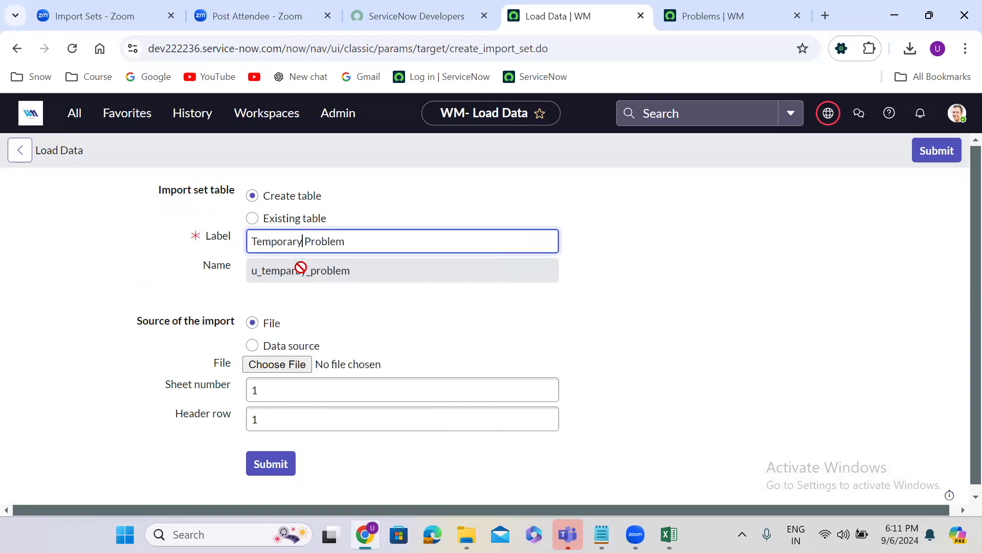
pyautogui.click(384, 305)
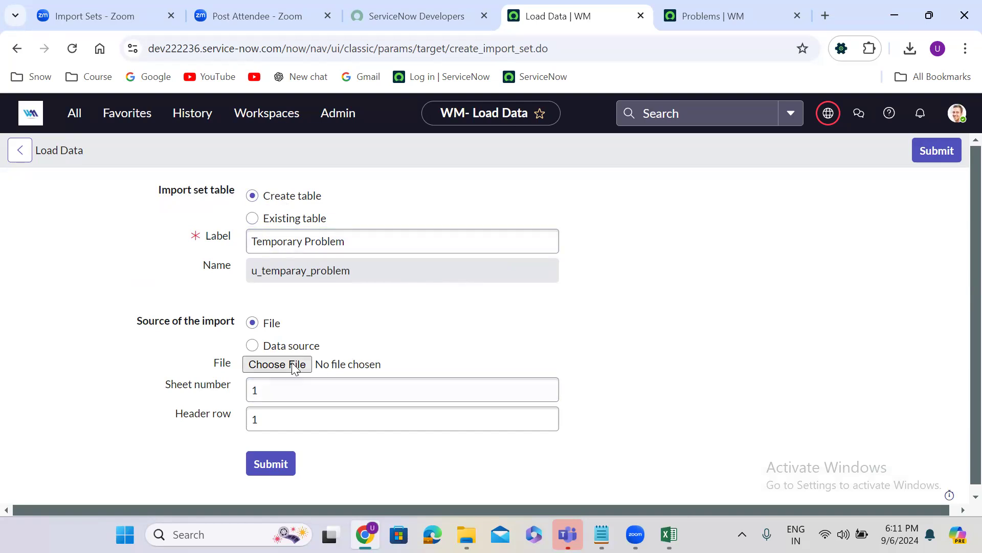
# Glance at the problem workbook in Excel and choose problem.xlsx from Downloads as the import source file in Chrome
pyautogui.click(669, 535)
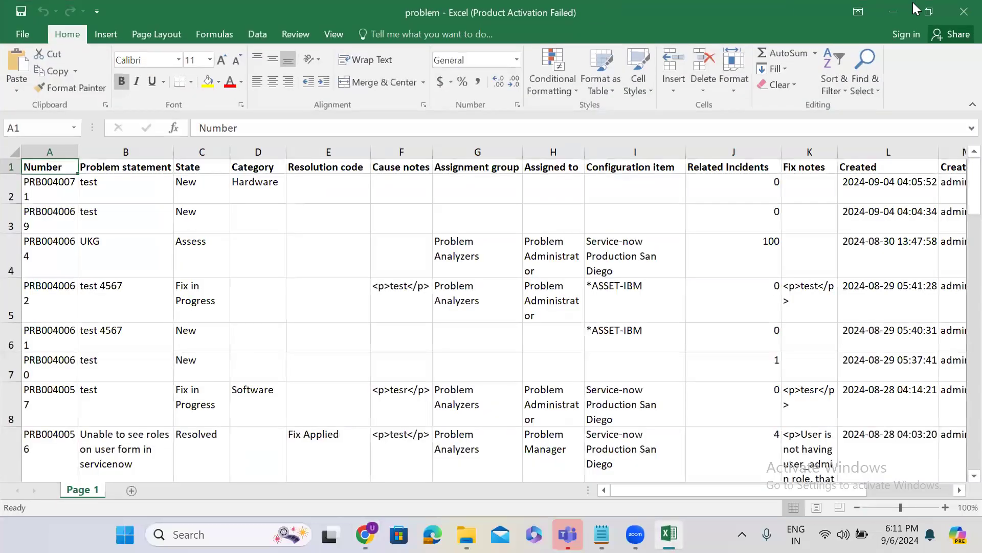
pyautogui.click(892, 13)
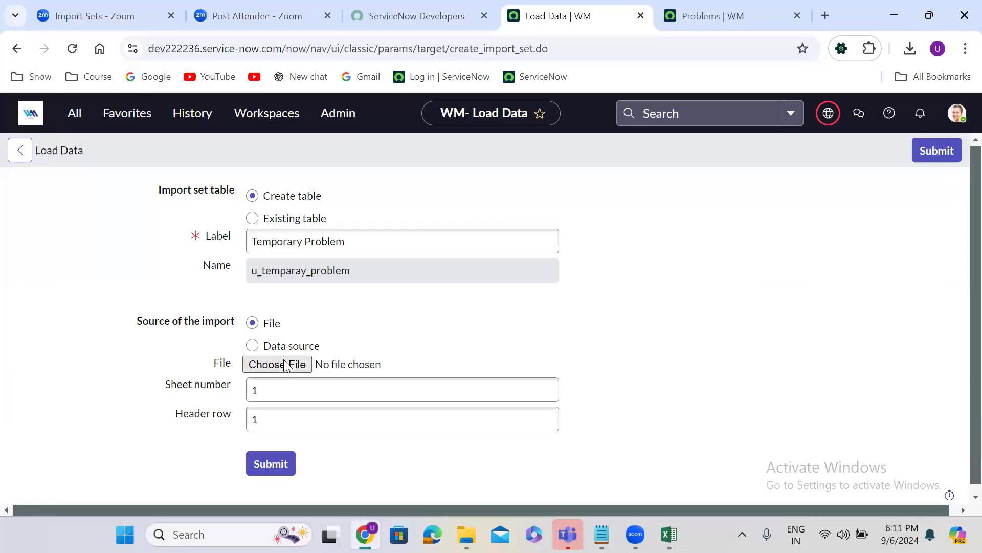
pyautogui.click(284, 362)
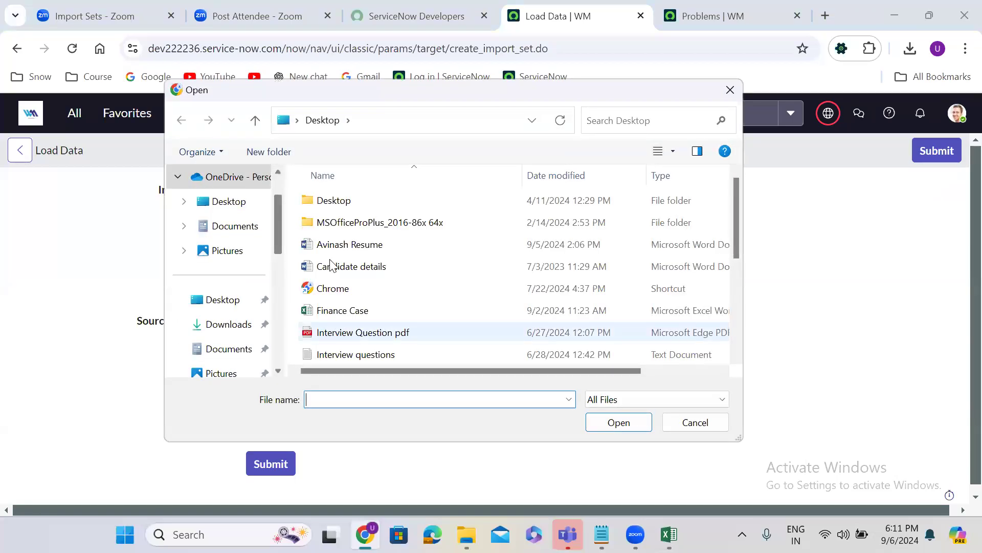
pyautogui.click(233, 324)
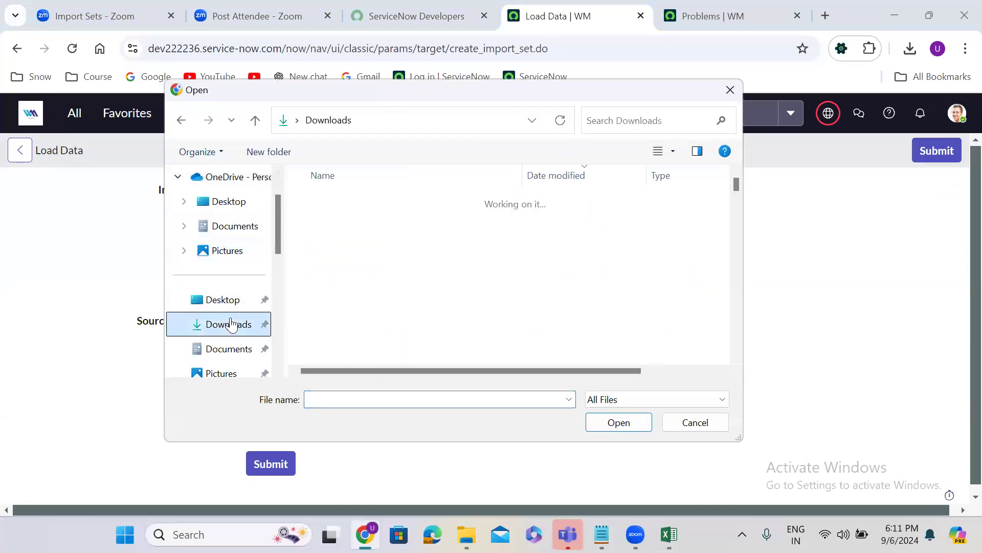
pyautogui.click(337, 222)
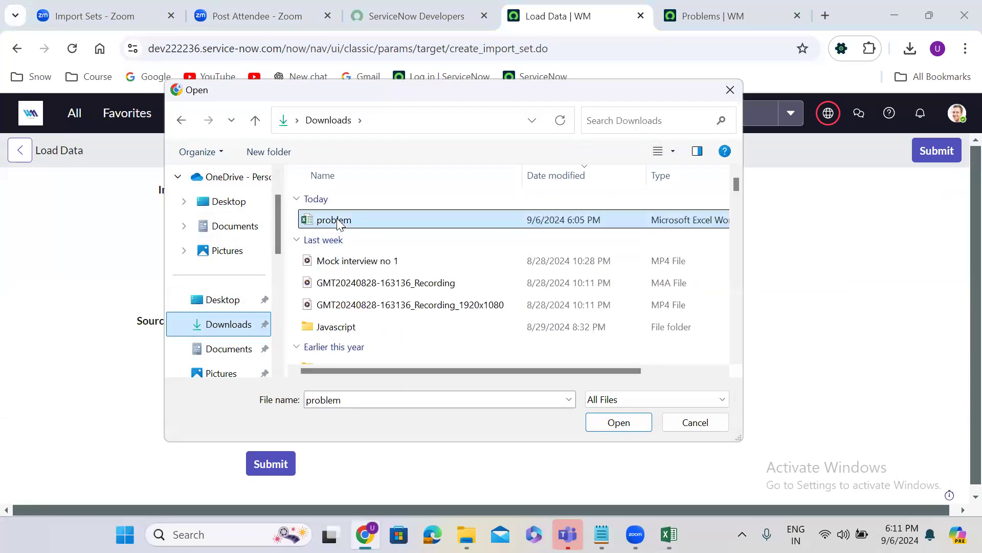
pyautogui.click(617, 422)
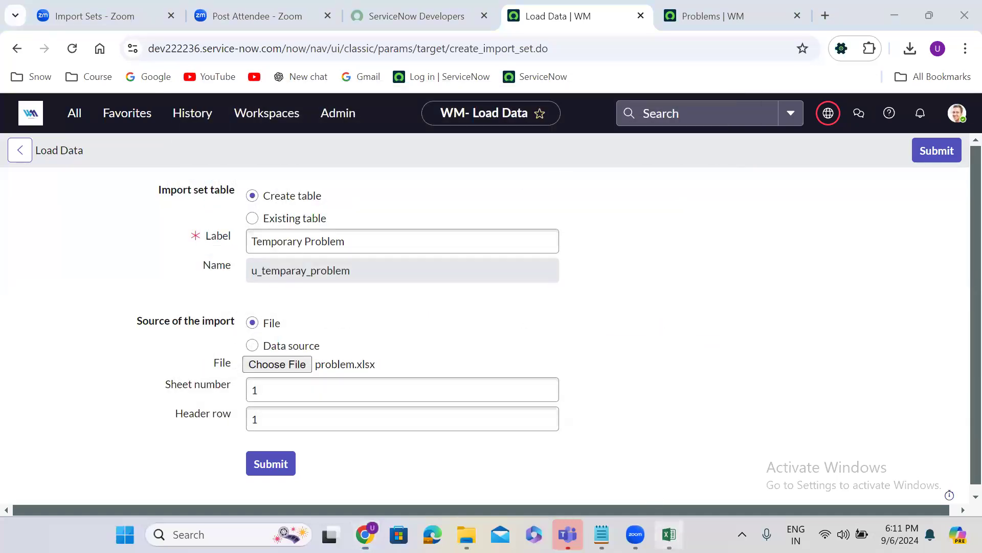
# Check the sheet and header row in the problem workbook in Excel, and submit the Load Data form in Chrome
pyautogui.moveTo(669, 534)
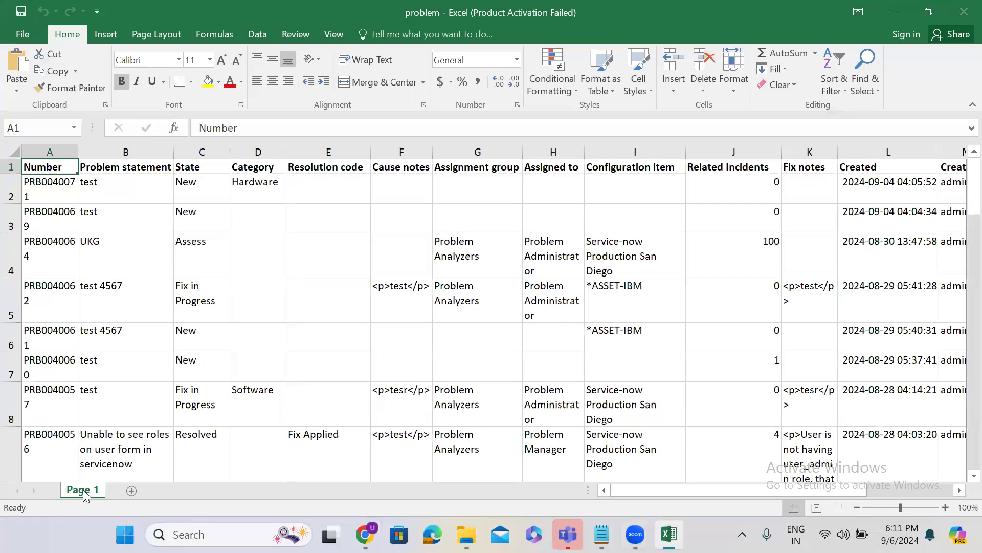
pyautogui.click(11, 167)
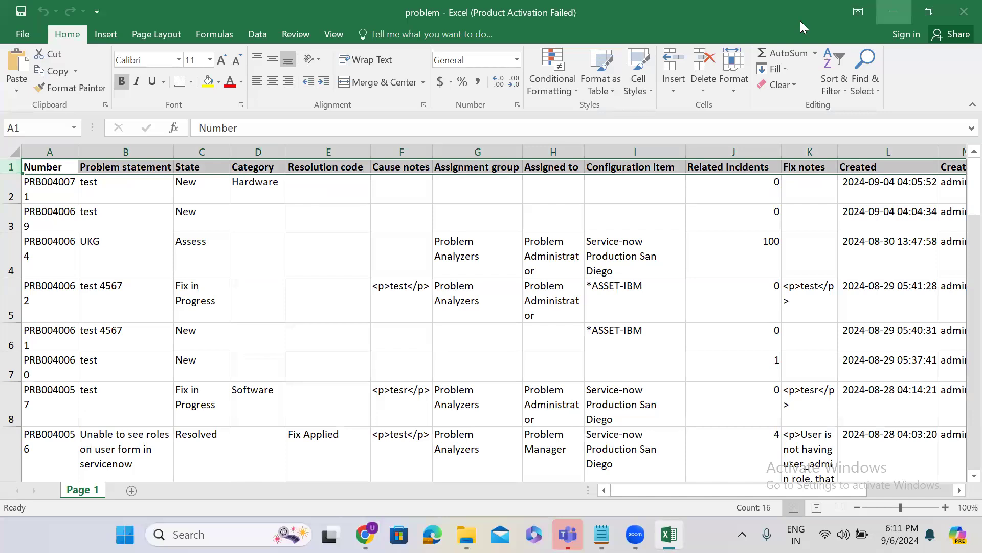
pyautogui.click(893, 11)
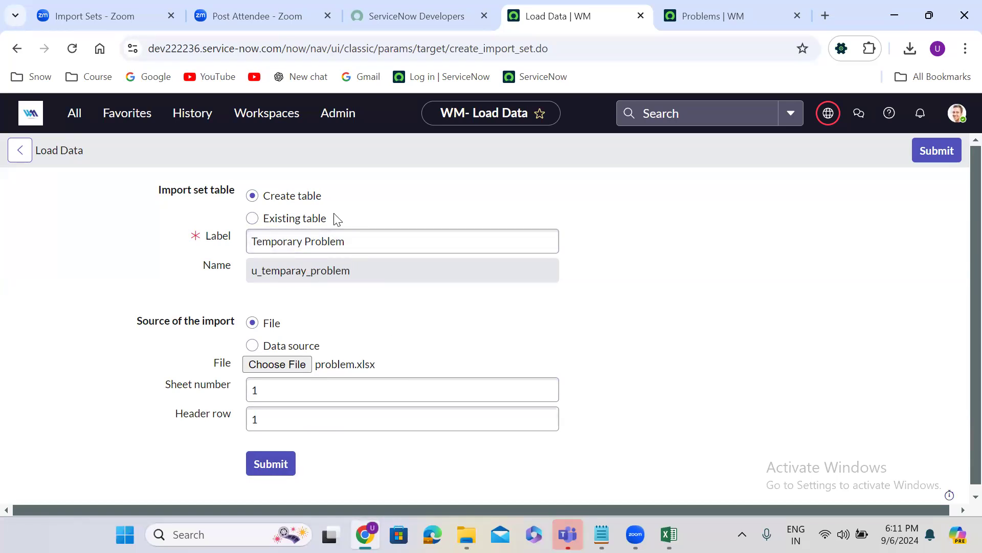
pyautogui.click(270, 465)
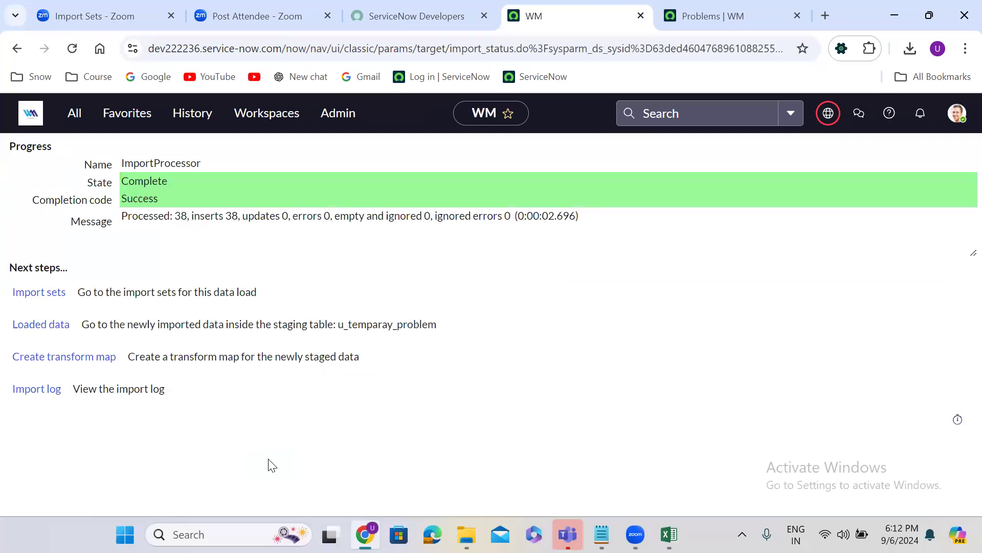
# Open the import sets for this data load in a new tab and examine the record alongside the import progress page
pyautogui.rightClick(41, 297)
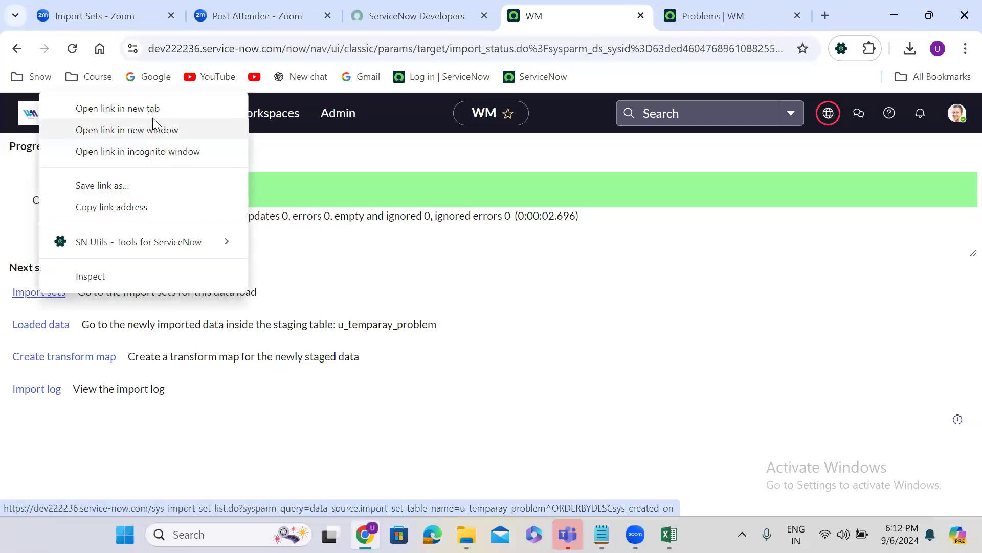
pyautogui.click(137, 105)
pyautogui.click(618, 24)
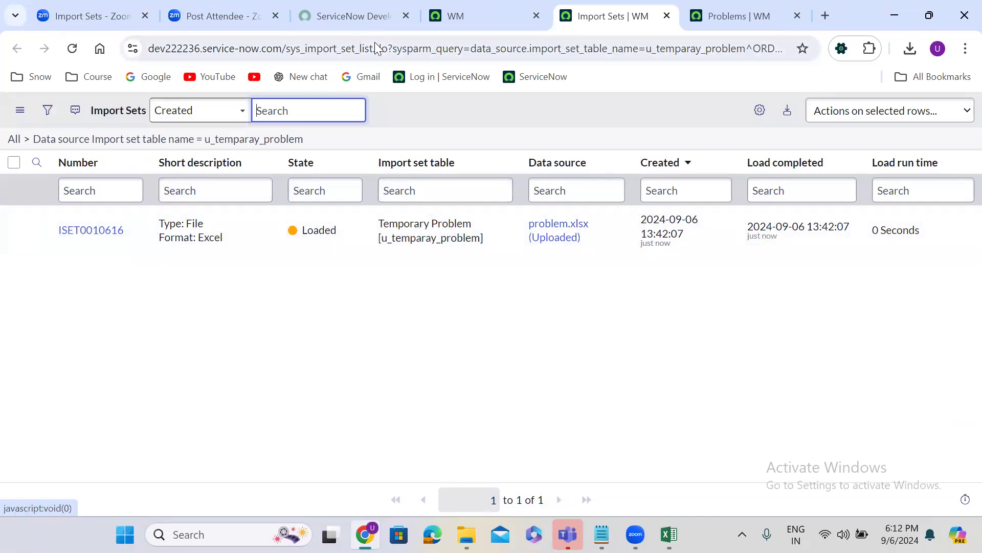
pyautogui.click(516, 7)
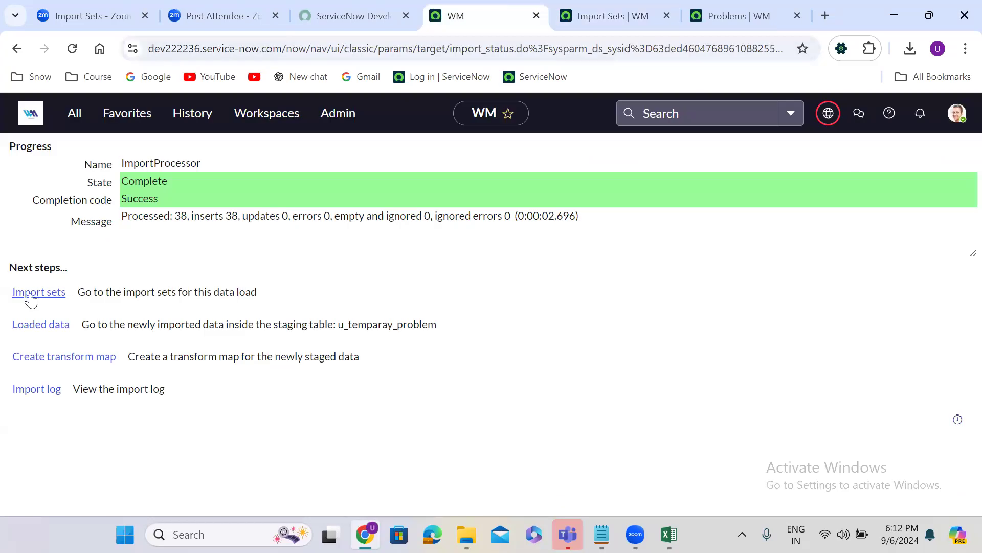
pyautogui.click(625, 16)
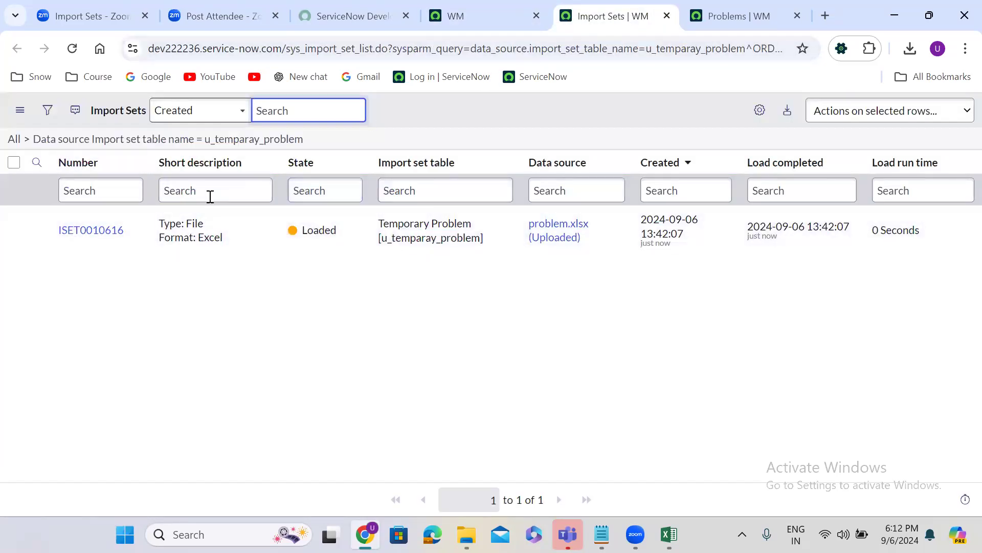
# Return to the import progress page and open the loaded data of the u_temparay_problem staging table in a new tab
pyautogui.click(473, 4)
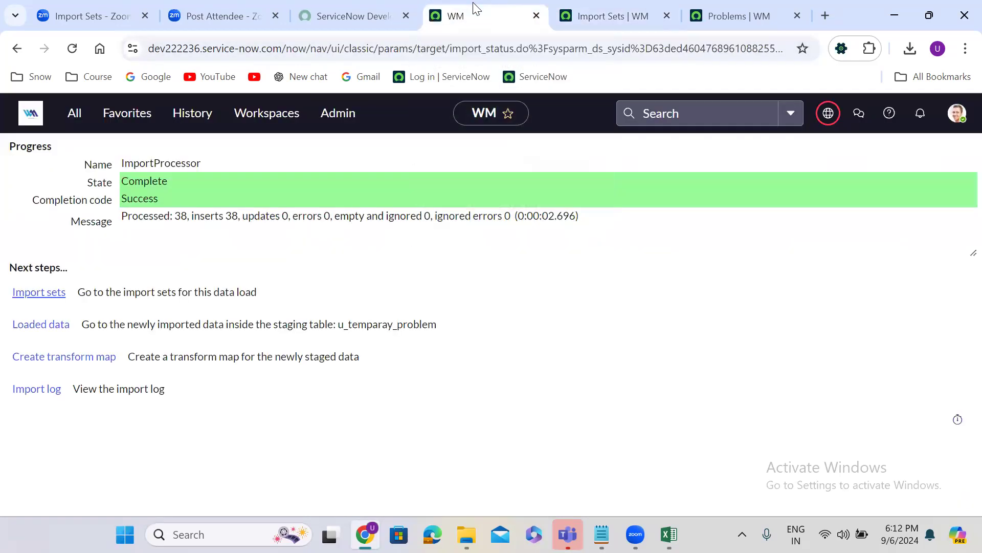
pyautogui.rightClick(39, 332)
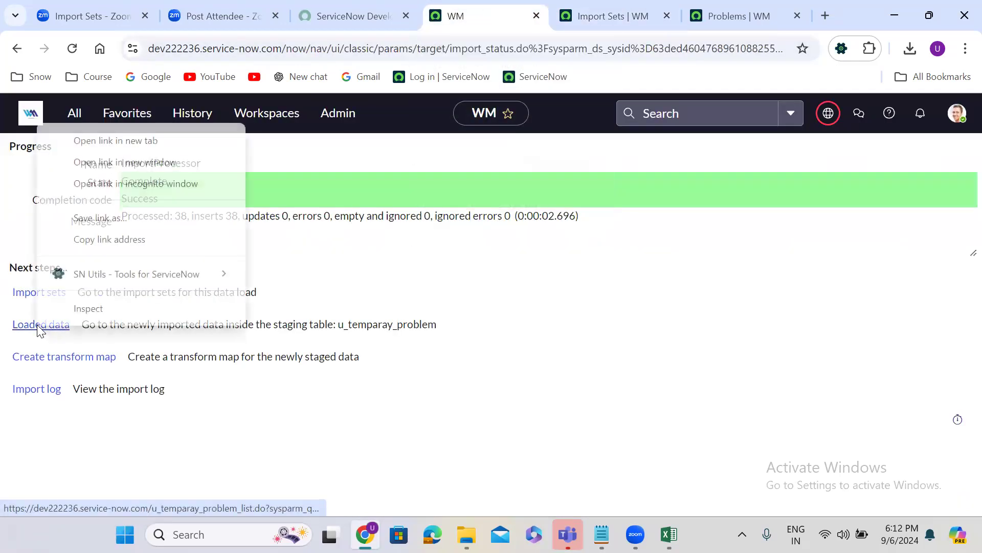
pyautogui.click(115, 141)
pyautogui.click(648, 8)
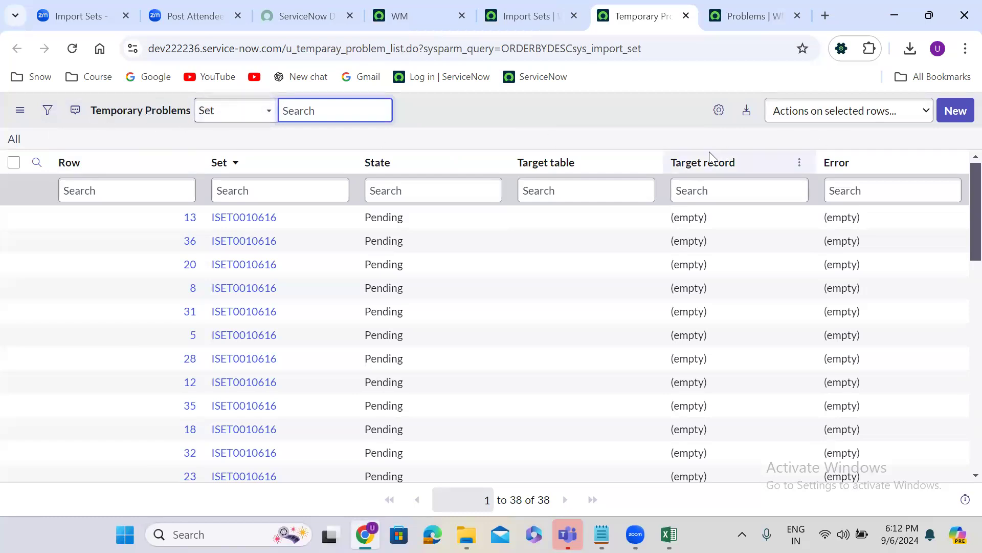
# Add Assigned to, Assignment group, Category, Cause notes, Comment and Configuration item to the Temporary Problems list columns
pyautogui.click(719, 112)
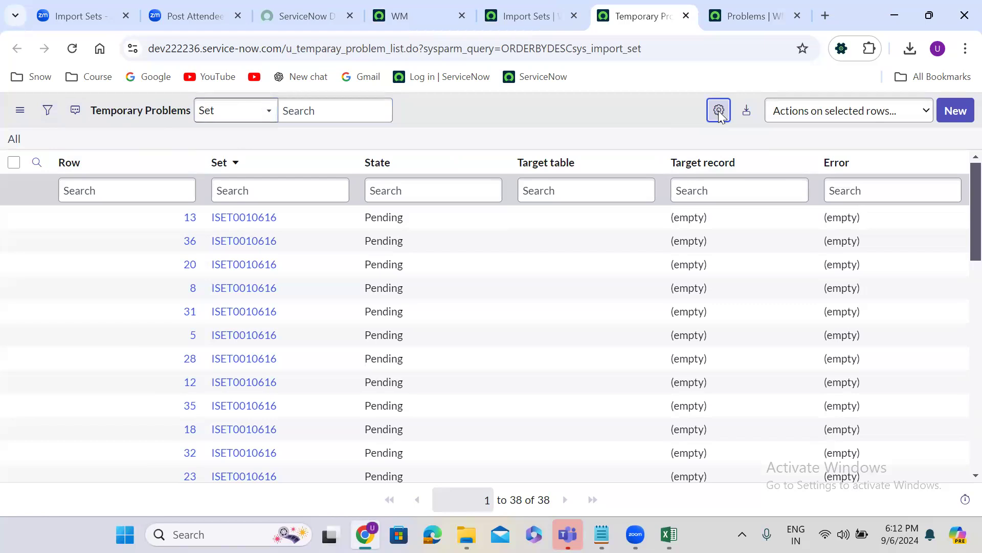
pyautogui.doubleClick(330, 186)
pyautogui.doubleClick(331, 190)
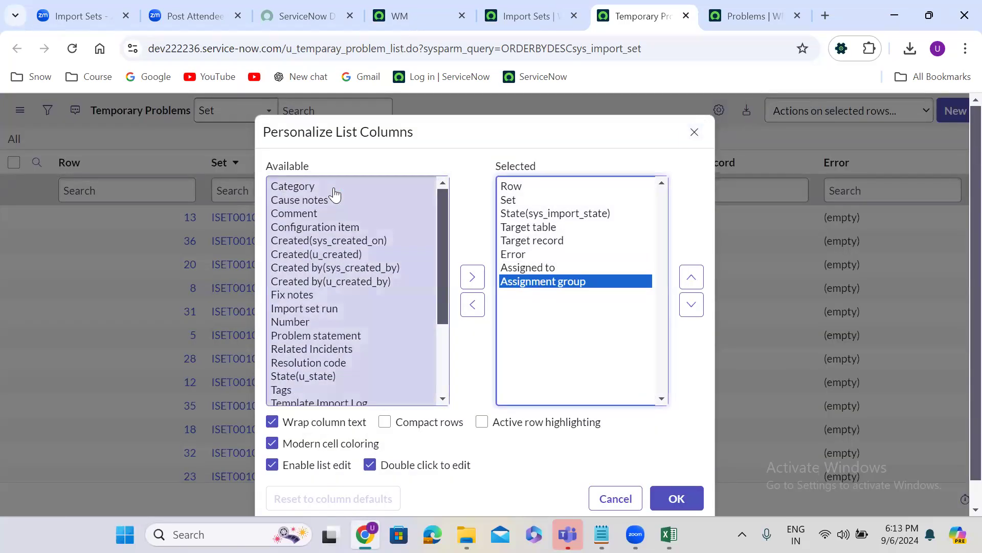
pyautogui.doubleClick(334, 190)
pyautogui.doubleClick(334, 189)
pyautogui.doubleClick(334, 189)
pyautogui.doubleClick(334, 189)
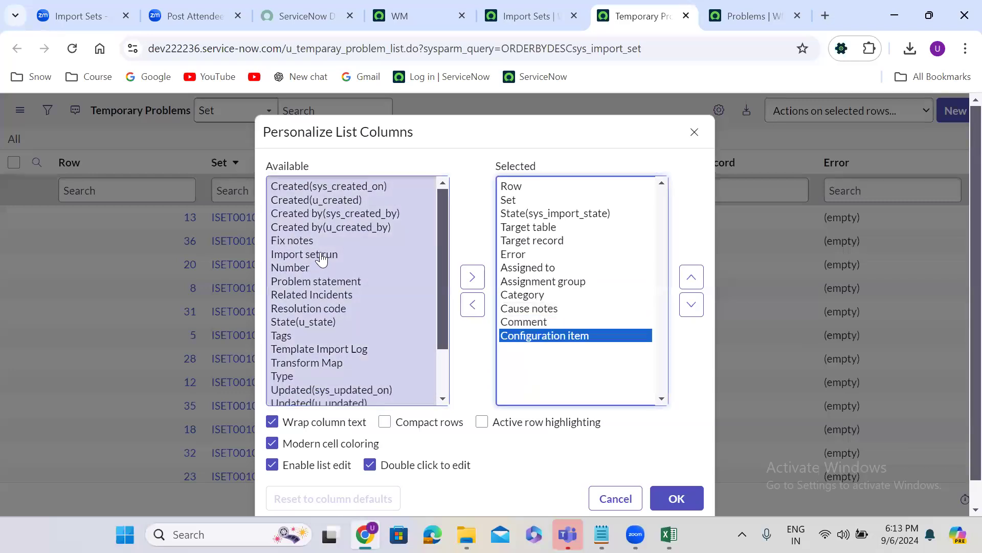
# Add the Fix notes, State(u_state), Resolution code, Related Incidents and Problem statement columns, and apply the list personalization
pyautogui.doubleClick(307, 240)
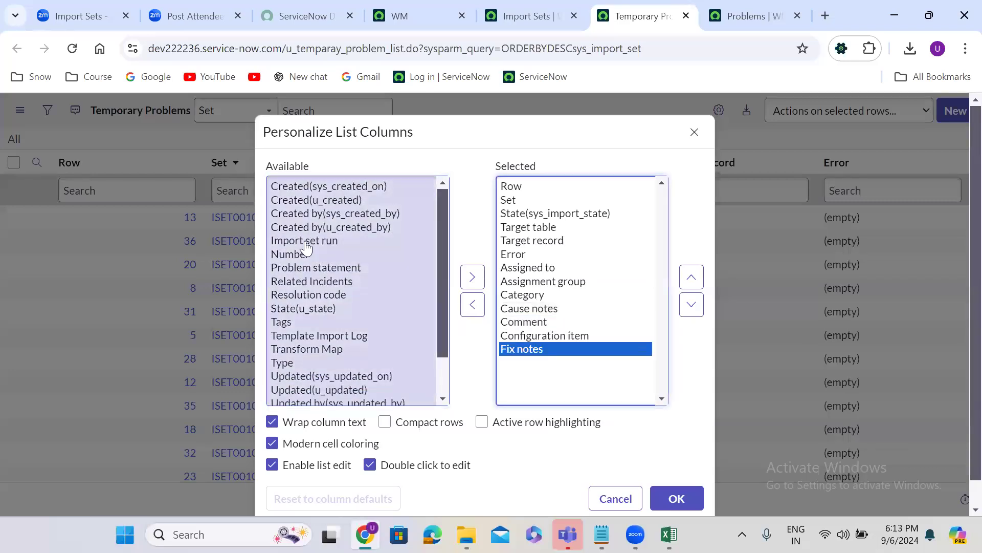
pyautogui.doubleClick(316, 308)
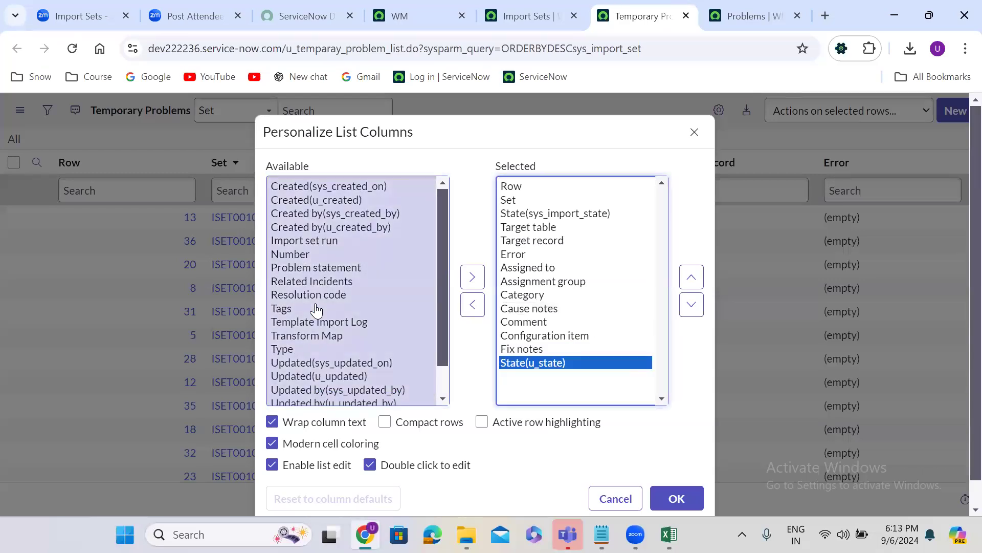
pyautogui.doubleClick(304, 296)
pyautogui.doubleClick(307, 282)
pyautogui.doubleClick(309, 268)
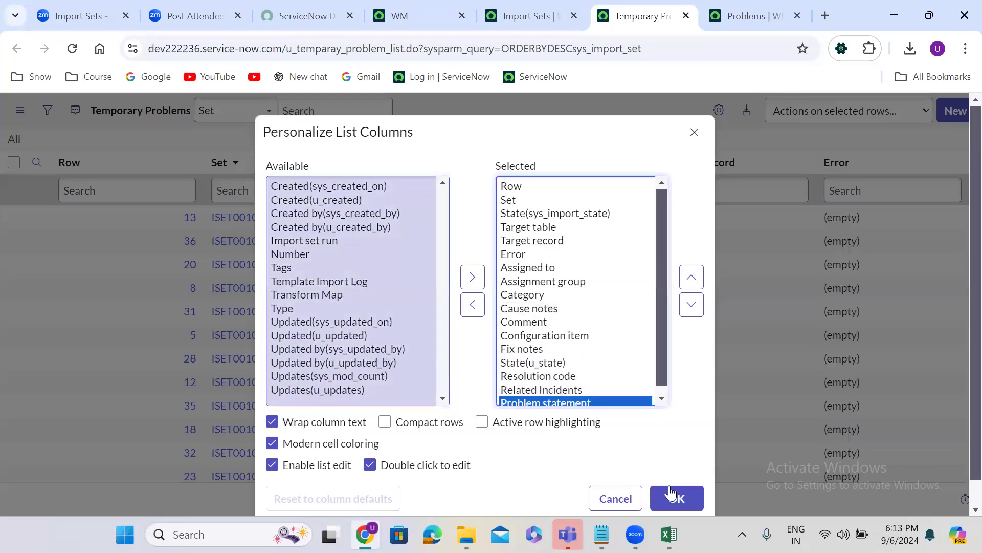
pyautogui.click(677, 496)
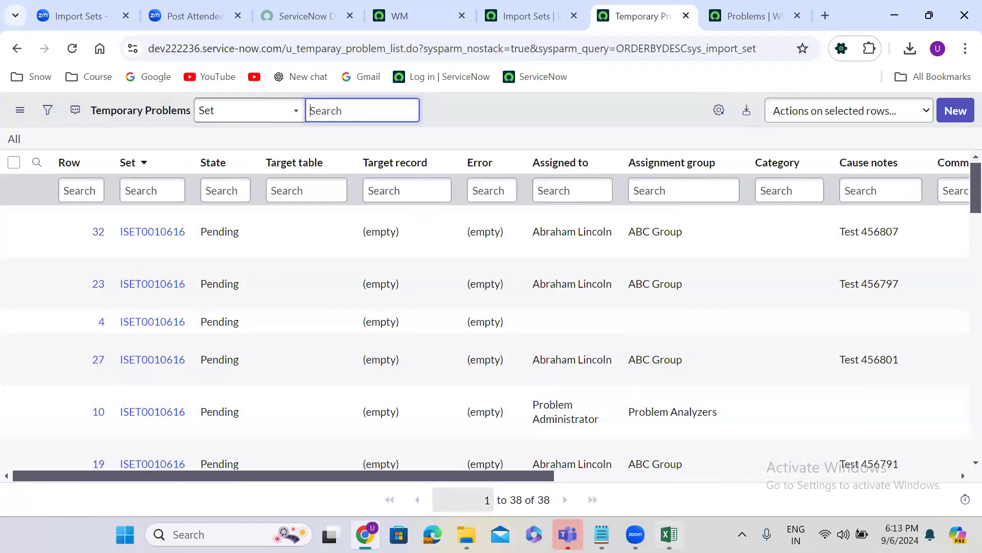
# Sort the Temporary Problems list by Row in ascending order and compare its rows with the problem workbook in Excel
pyautogui.click(669, 534)
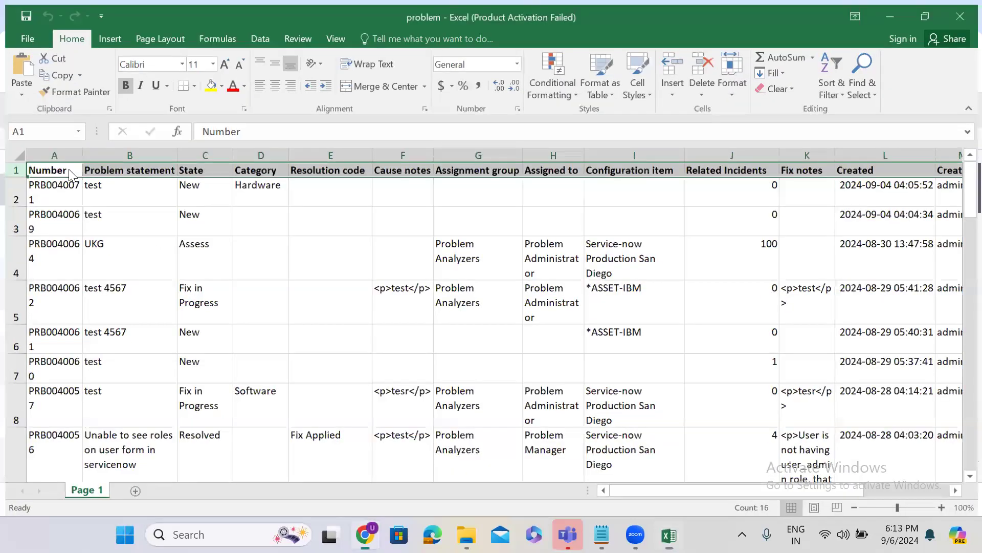
pyautogui.hotkey('alt', 'Tab')
pyautogui.click(70, 163)
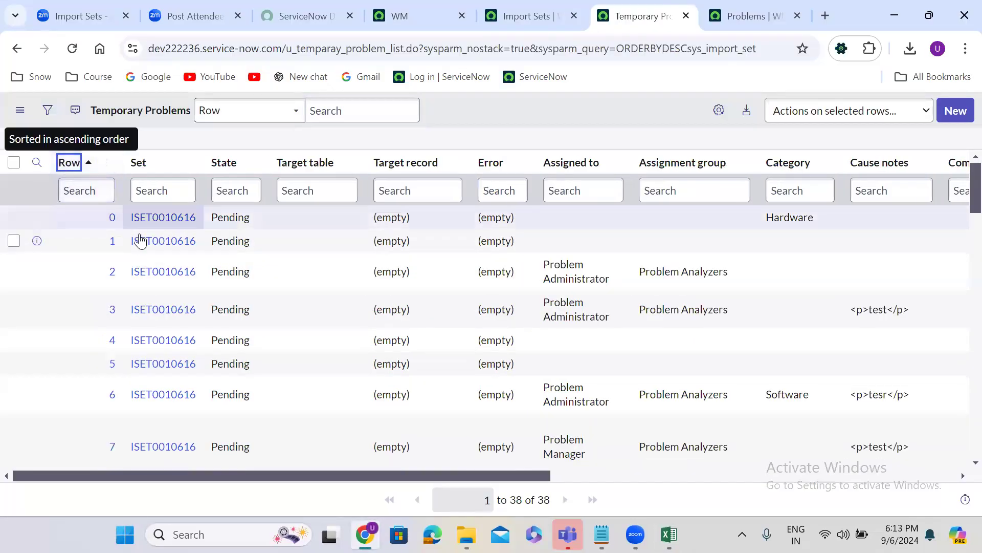
pyautogui.click(669, 534)
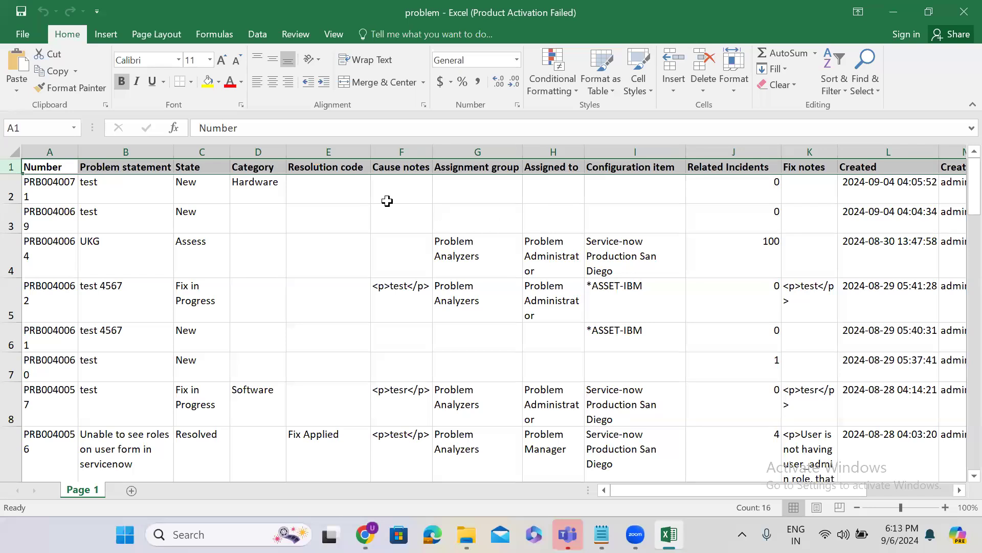
pyautogui.click(268, 185)
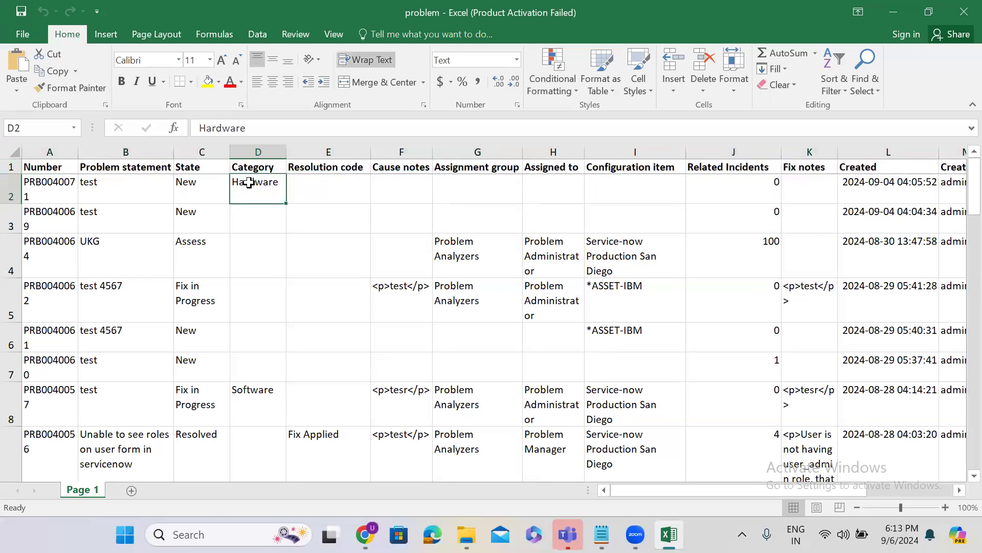
pyautogui.click(893, 11)
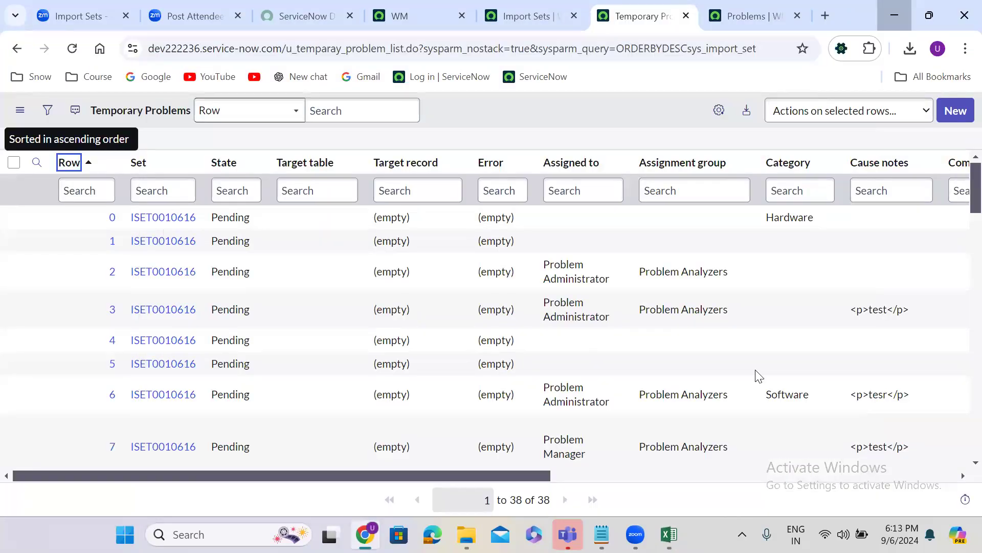
# Switch to Excel and compare the Software category row of the problem workbook with the matching row in the Temporary Problems list
pyautogui.click(893, 11)
pyautogui.click(669, 534)
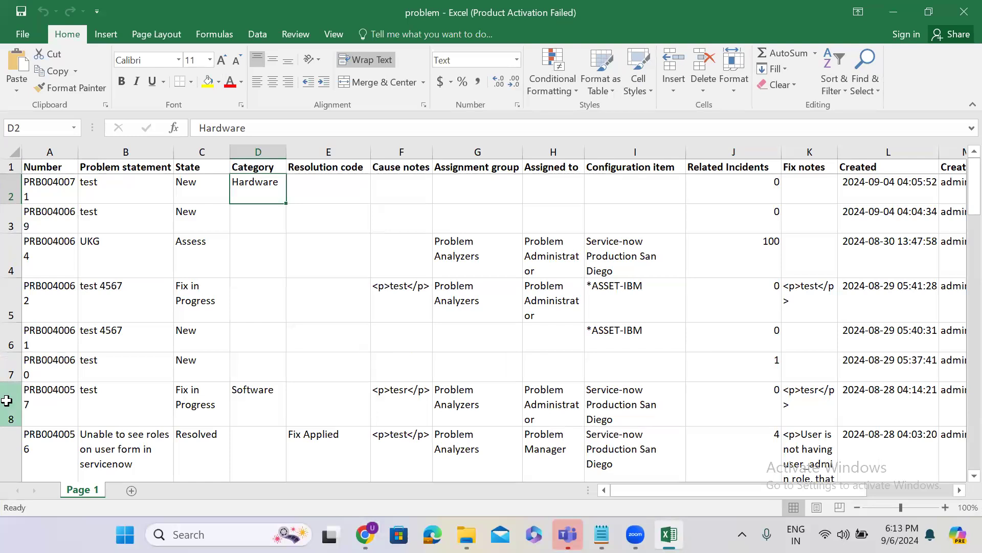
pyautogui.click(11, 400)
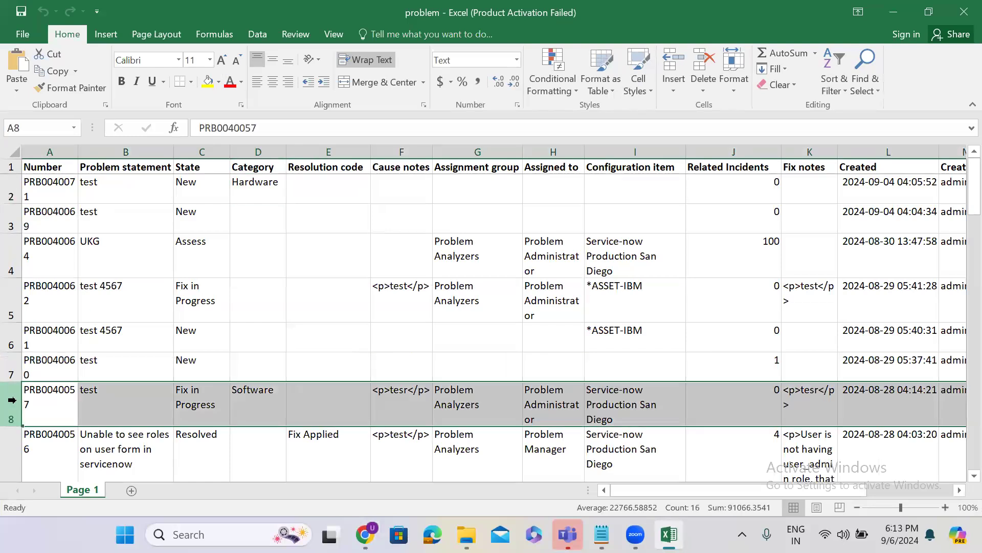
pyautogui.click(276, 402)
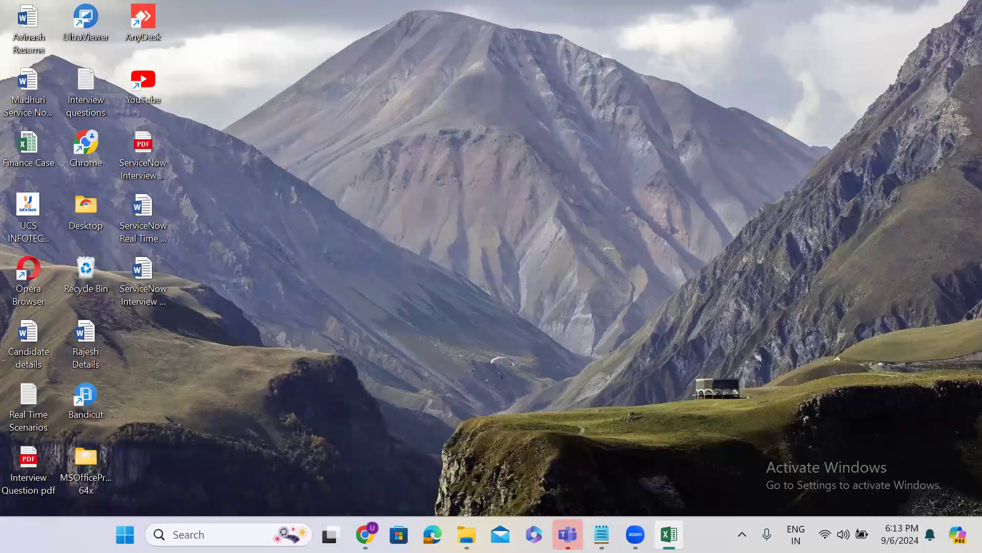
pyautogui.click(365, 535)
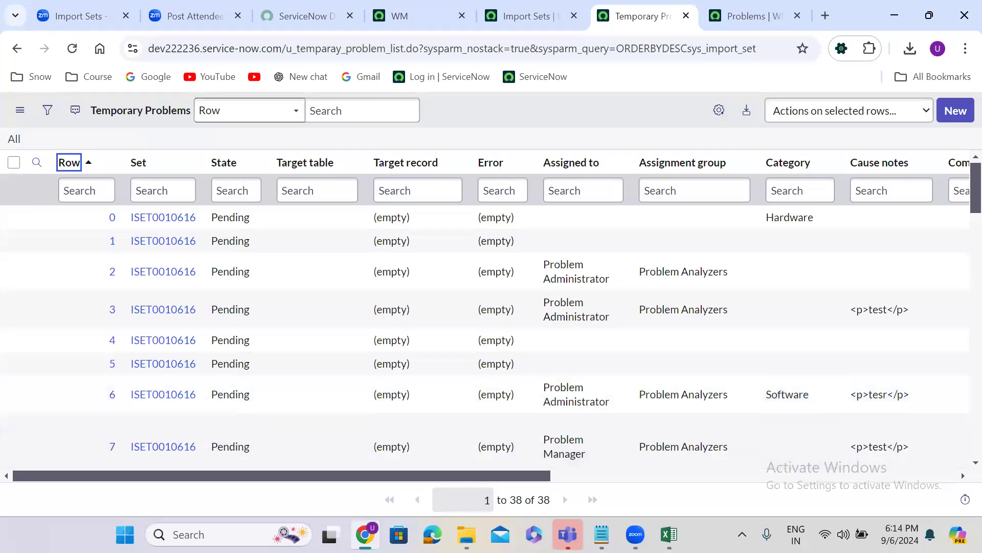
pyautogui.click(670, 534)
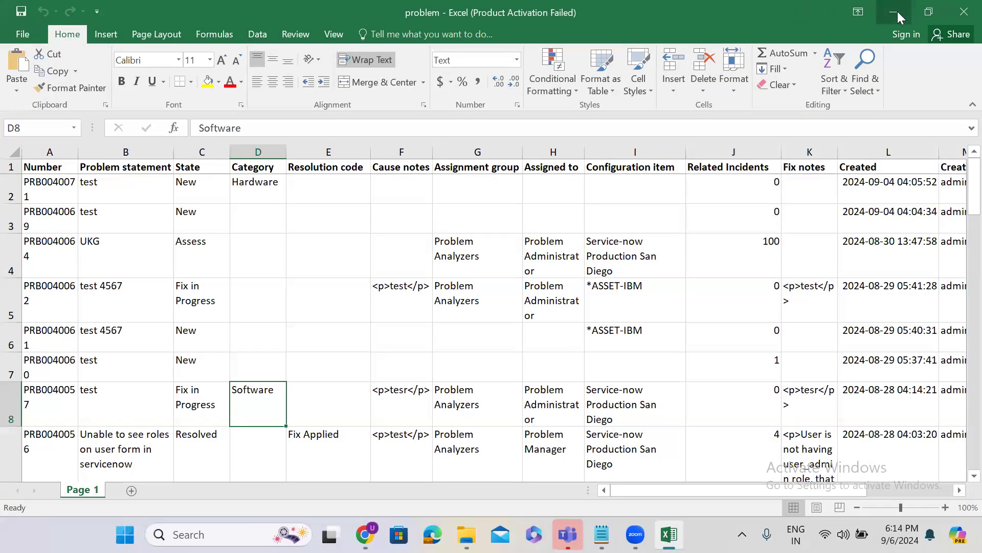
pyautogui.click(894, 13)
# Revisit the import progress page, return to the Temporary Problems list and open its table configuration record
pyautogui.click(431, 10)
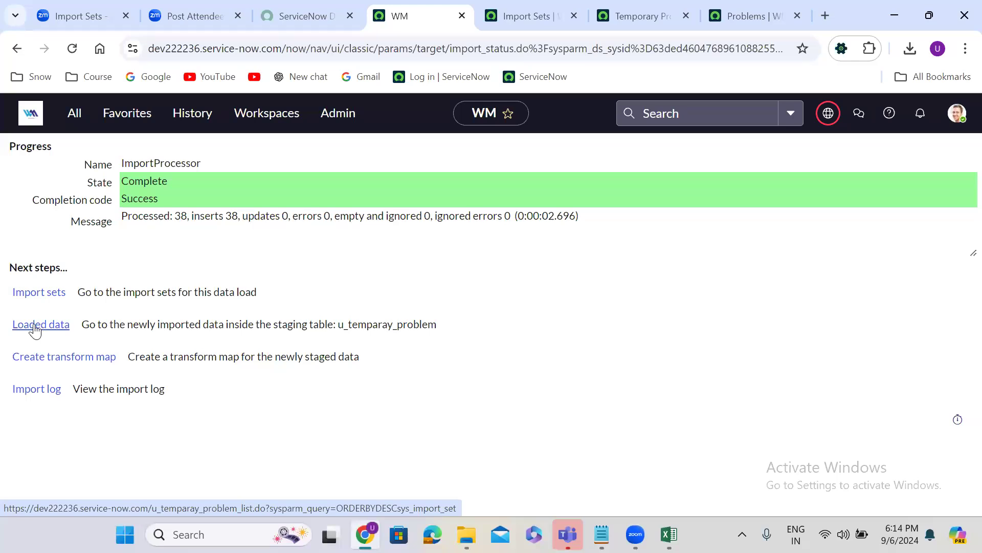
pyautogui.click(635, 6)
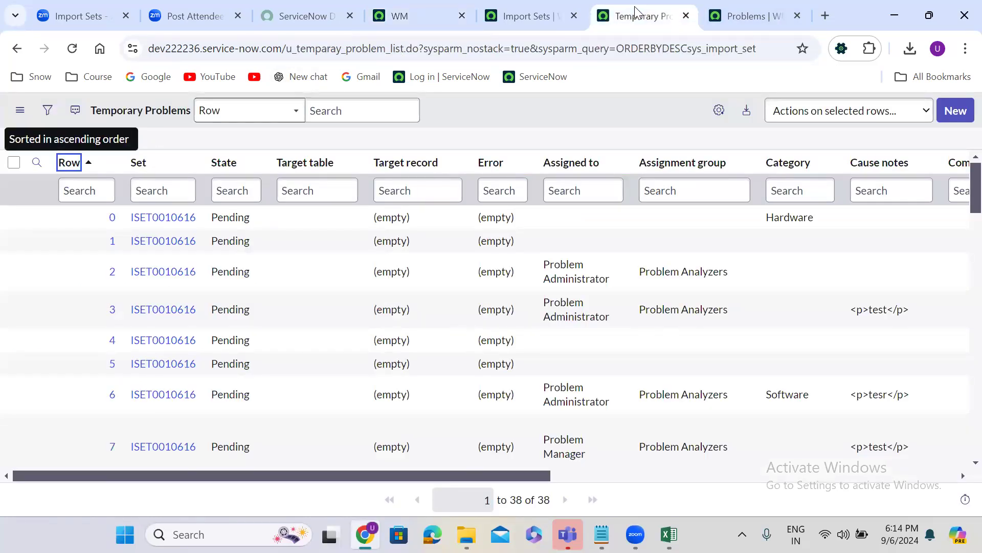
pyautogui.click(250, 163)
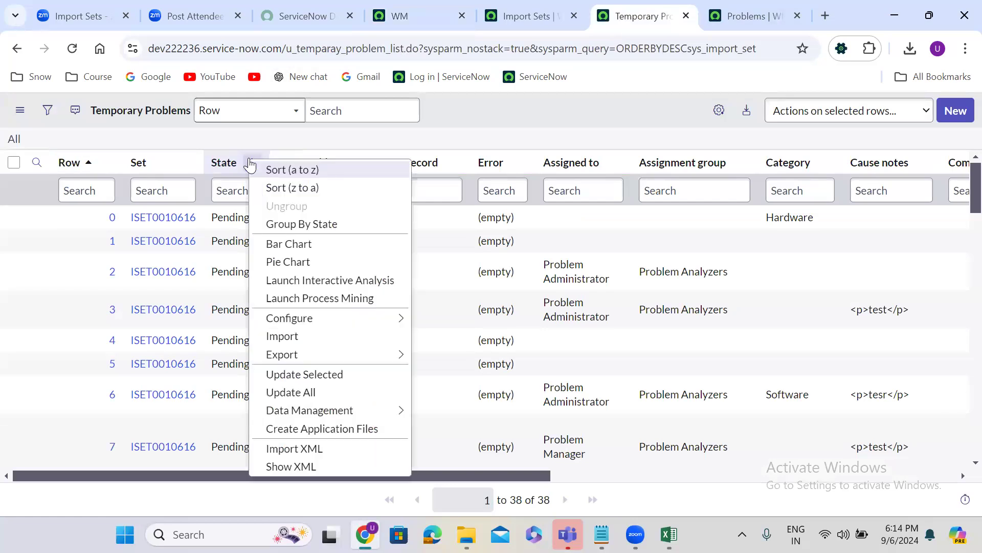
pyautogui.moveTo(380, 322)
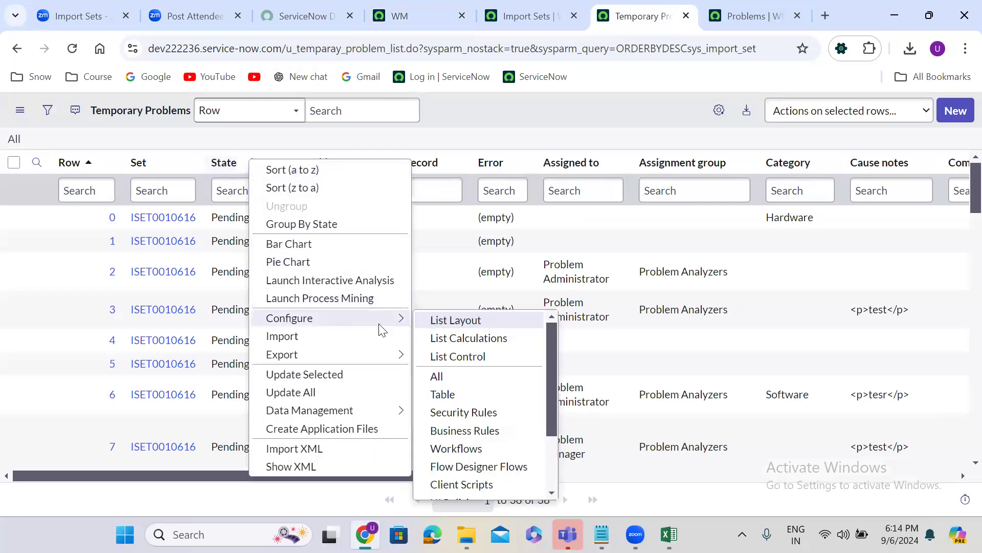
pyautogui.click(449, 395)
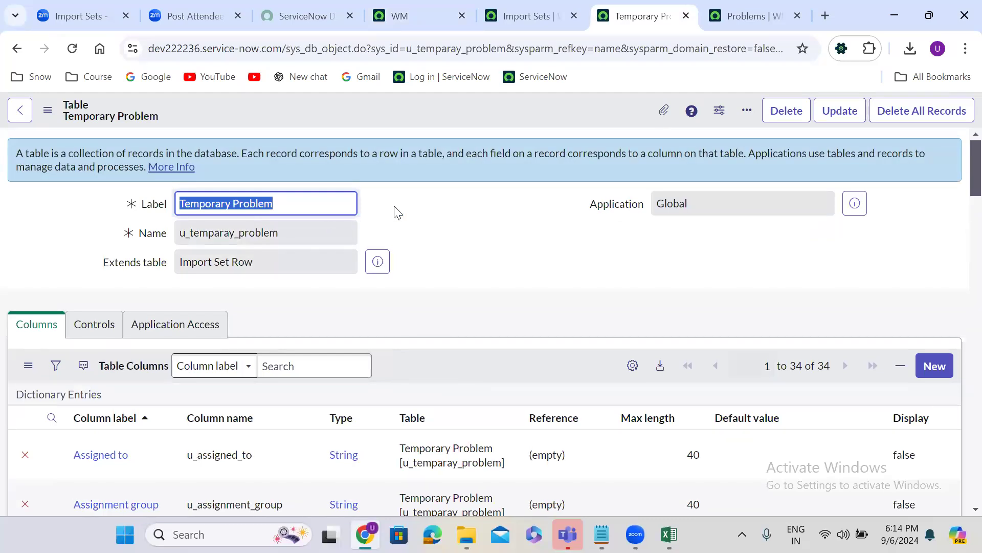
# Examine the Name and Extends table fields of the Temporary Problem table record
pyautogui.click(395, 206)
pyautogui.scroll(-1, 399, 212)
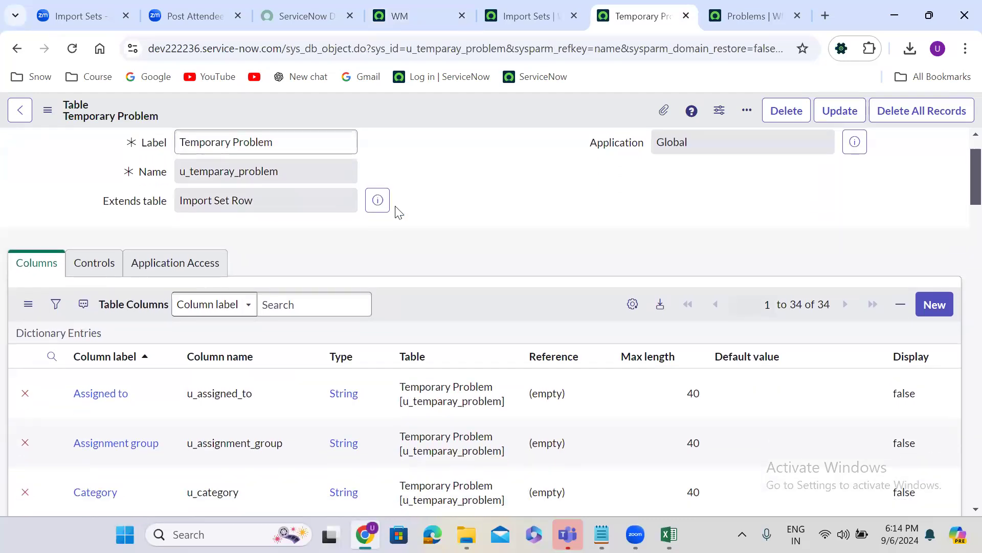
pyautogui.doubleClick(209, 172)
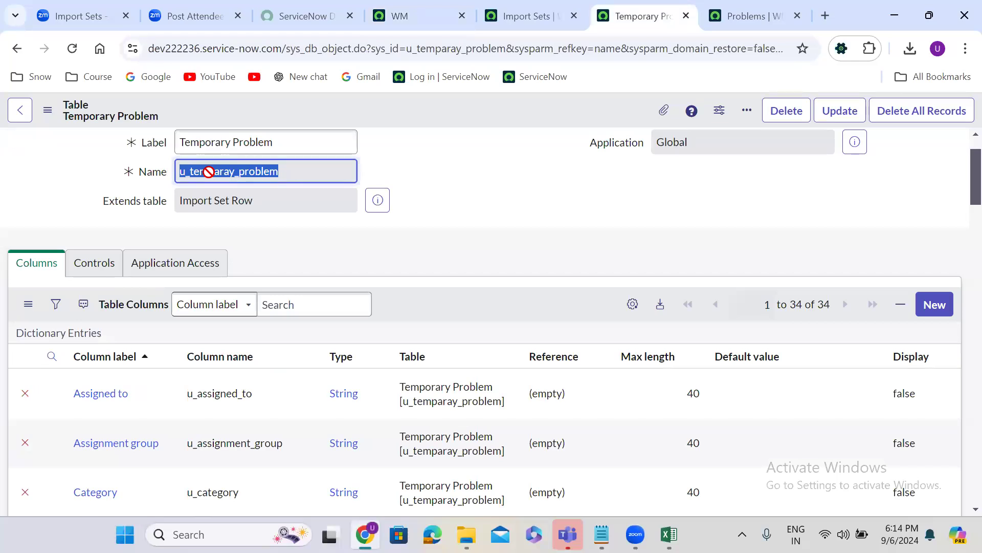
pyautogui.tripleClick(195, 196)
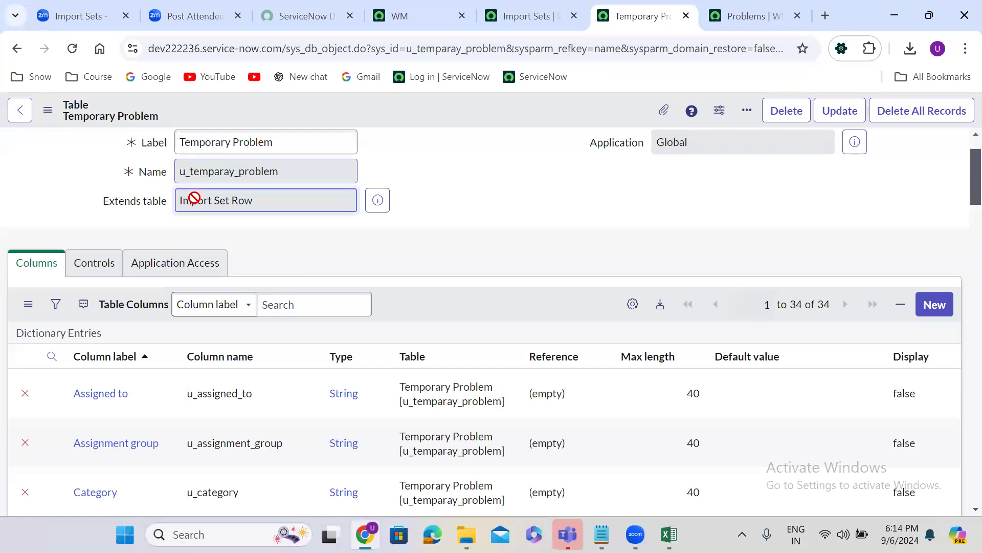
pyautogui.click(307, 236)
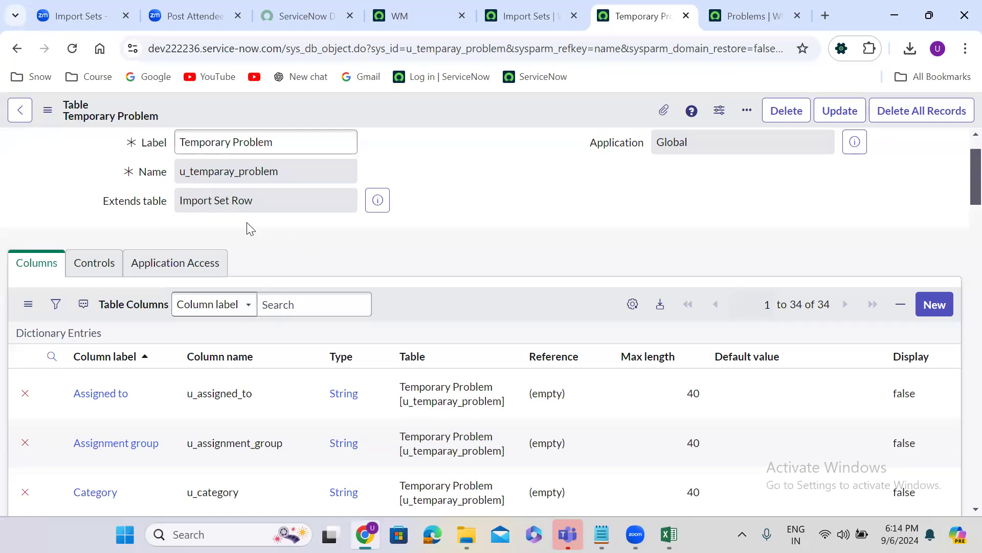
pyautogui.tripleClick(221, 193)
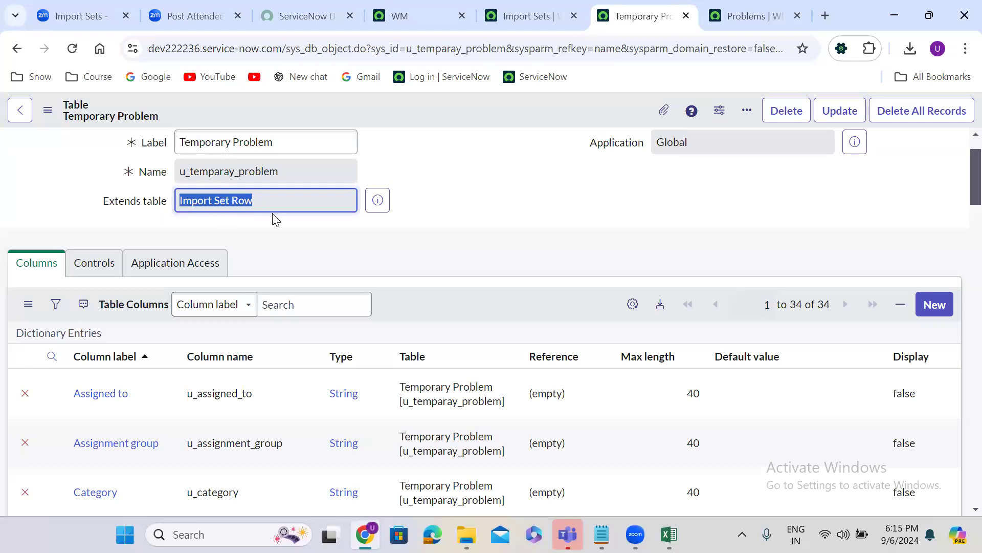
pyautogui.click(256, 226)
pyautogui.scroll(1, 256, 226)
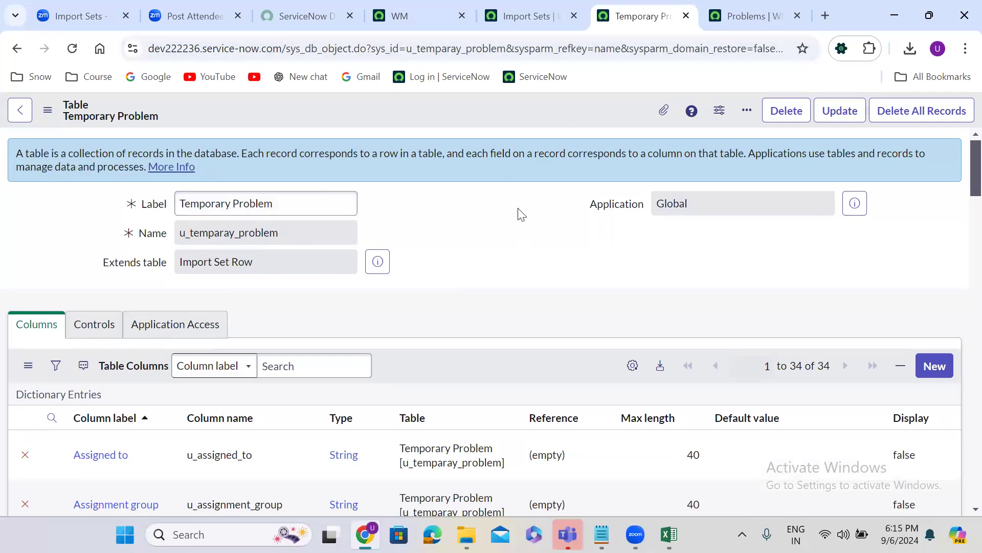
# Review all the Temporary Problem table's column definitions and return to the Temporary Problems list
pyautogui.scroll(-8, 448, 234)
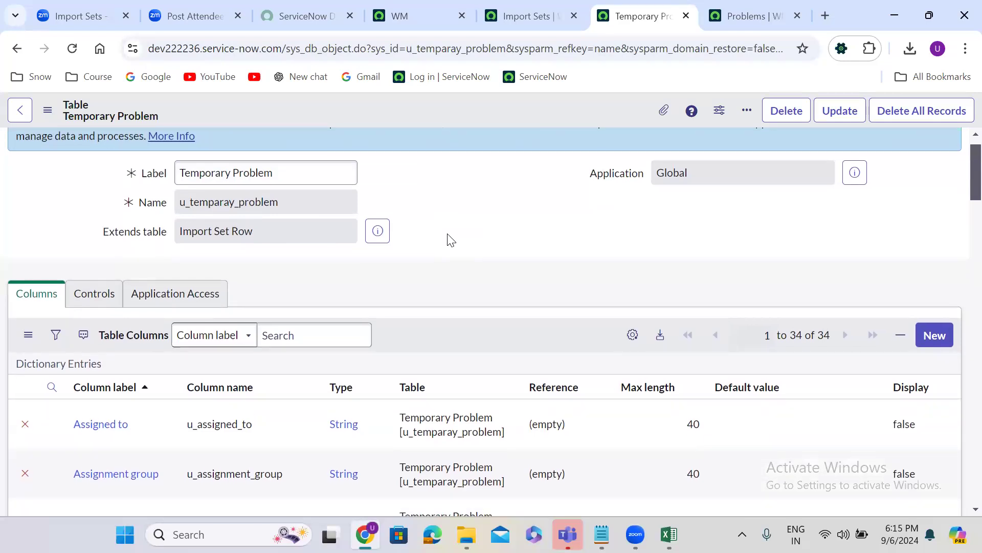
pyautogui.scroll(-9, 448, 237)
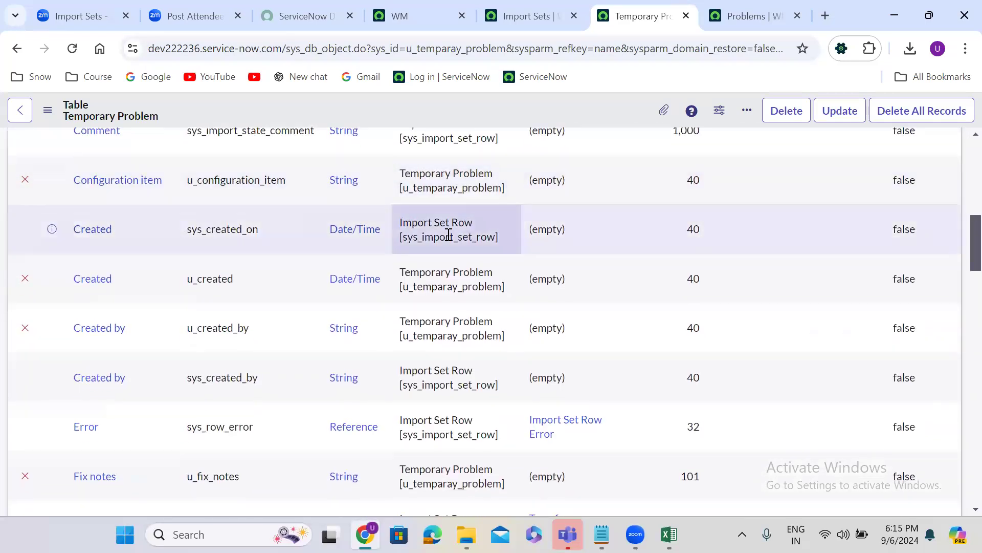
pyautogui.scroll(-8, 448, 237)
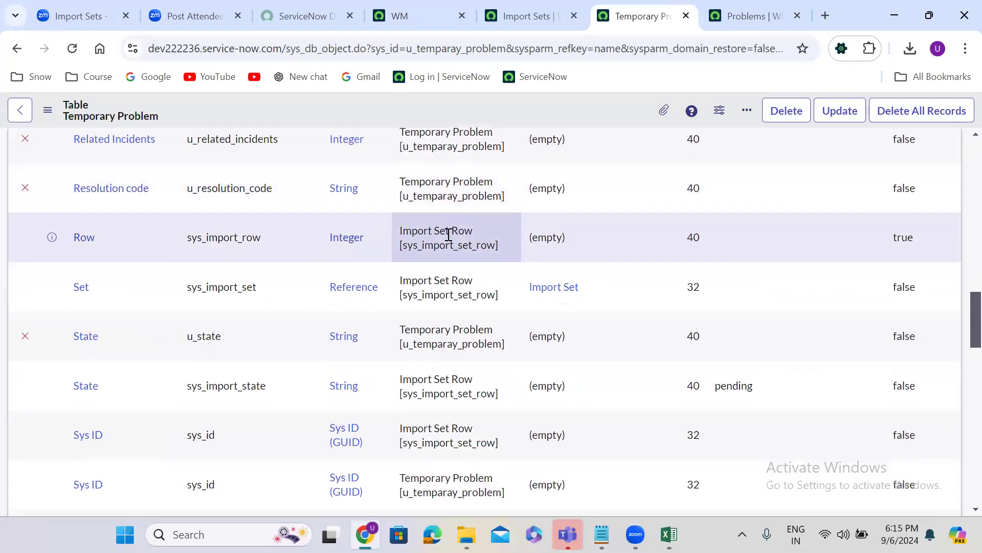
pyautogui.scroll(-10, 448, 234)
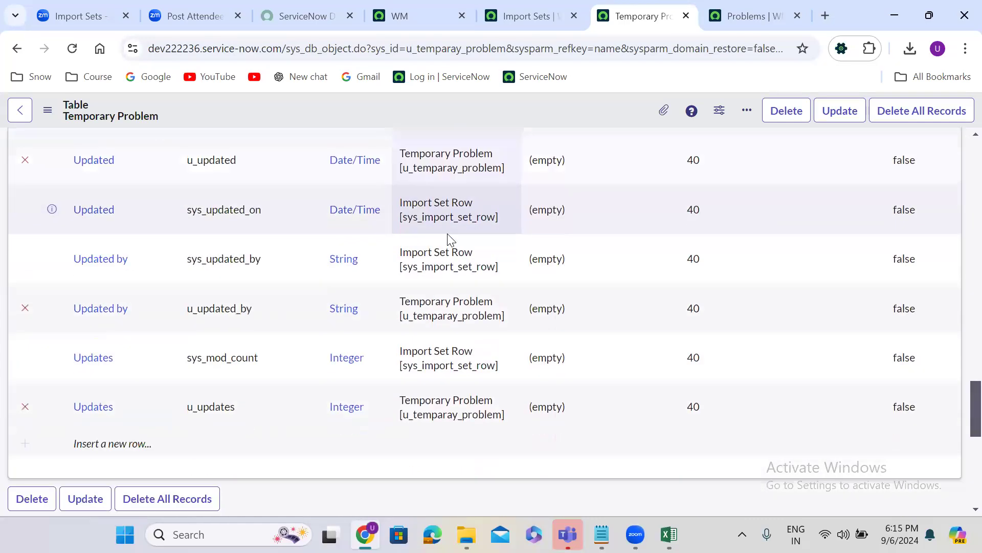
pyautogui.scroll(1, 32, 247)
pyautogui.click(32, 245)
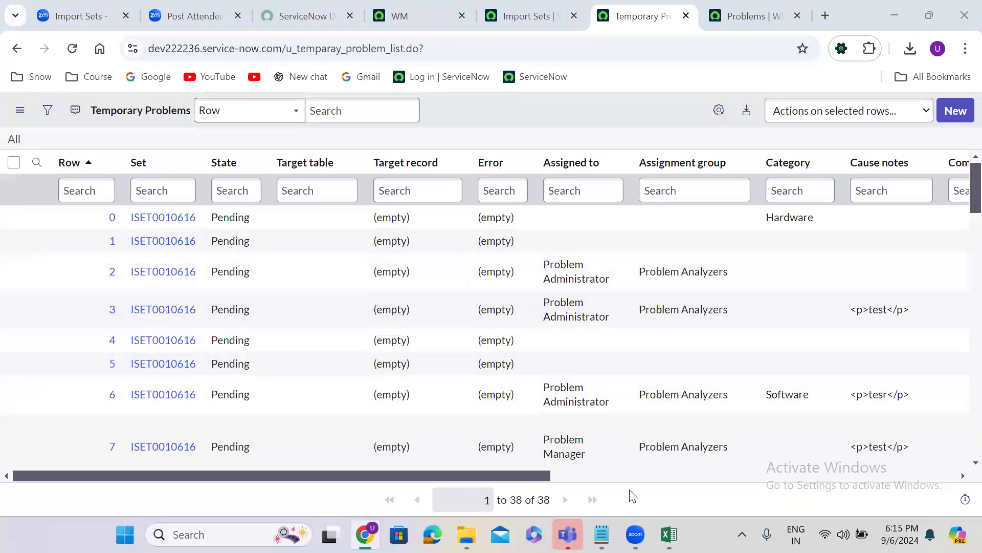
# Switch to Excel, review the problem workbook through its last record, and select the header row
pyautogui.click(669, 534)
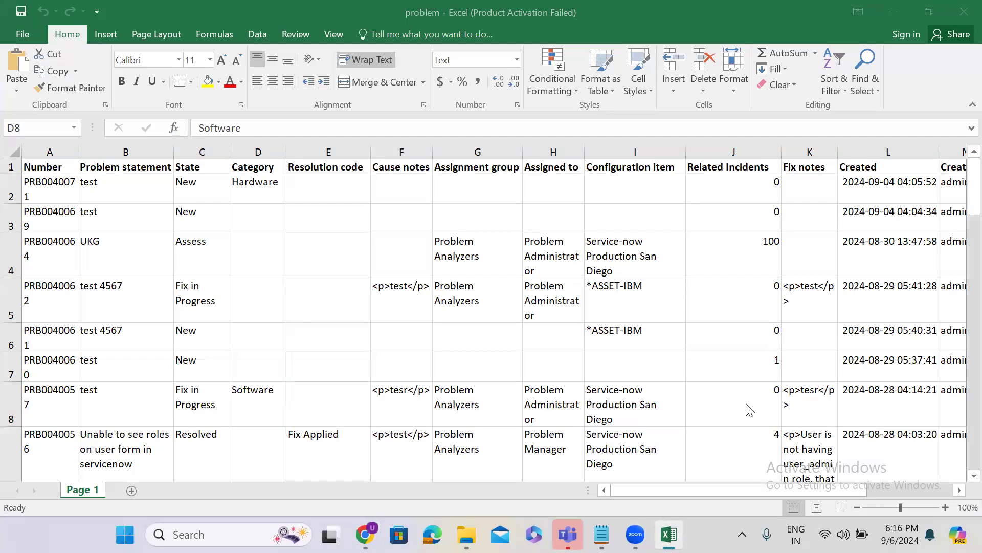
pyautogui.click(959, 190)
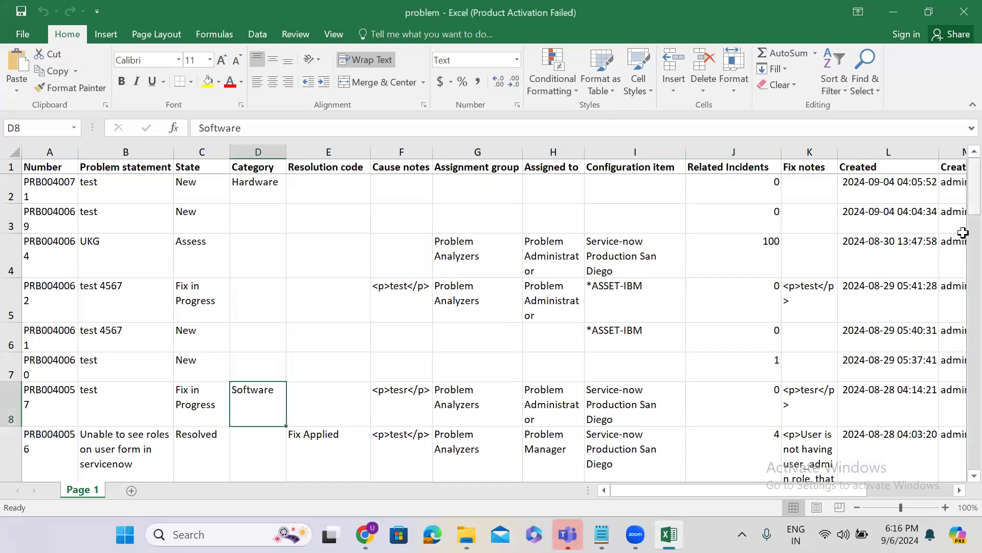
pyautogui.moveTo(970, 194); pyautogui.dragTo(962, 468)
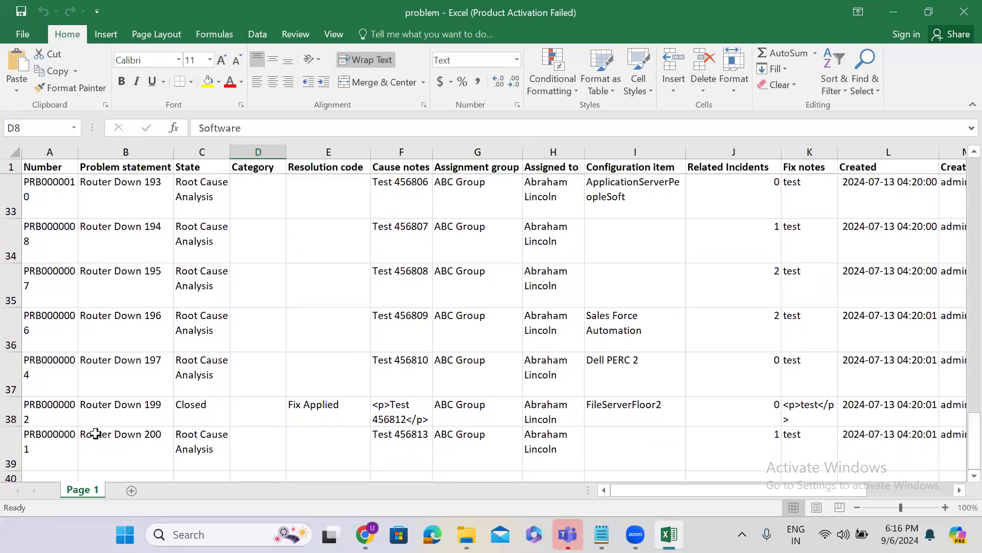
pyautogui.moveTo(962, 443); pyautogui.dragTo(62, 171)
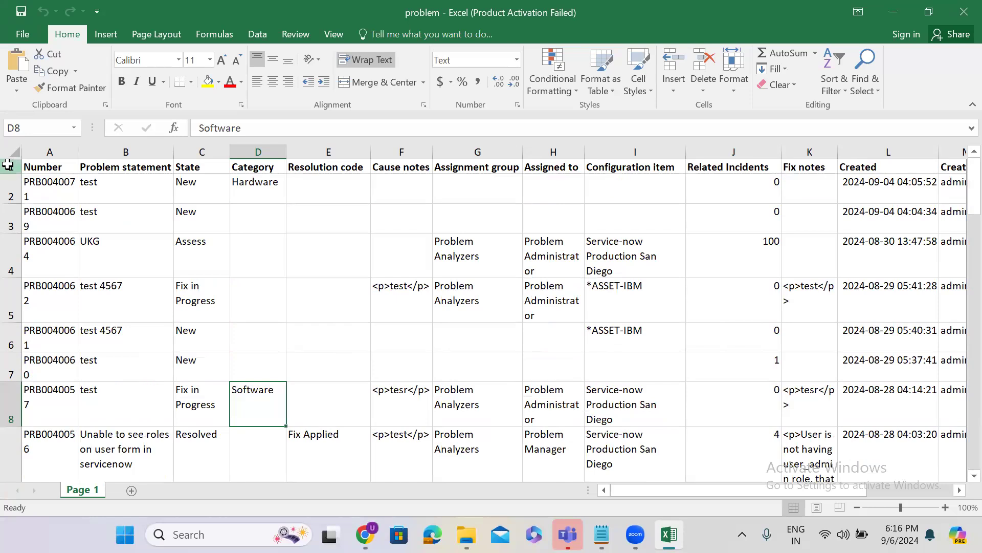
pyautogui.click(11, 167)
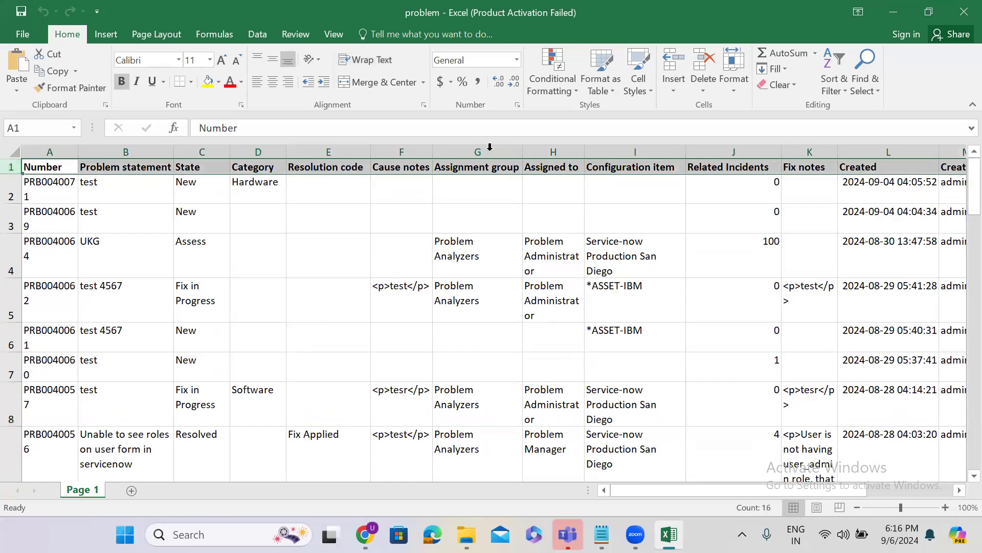
pyautogui.click(893, 12)
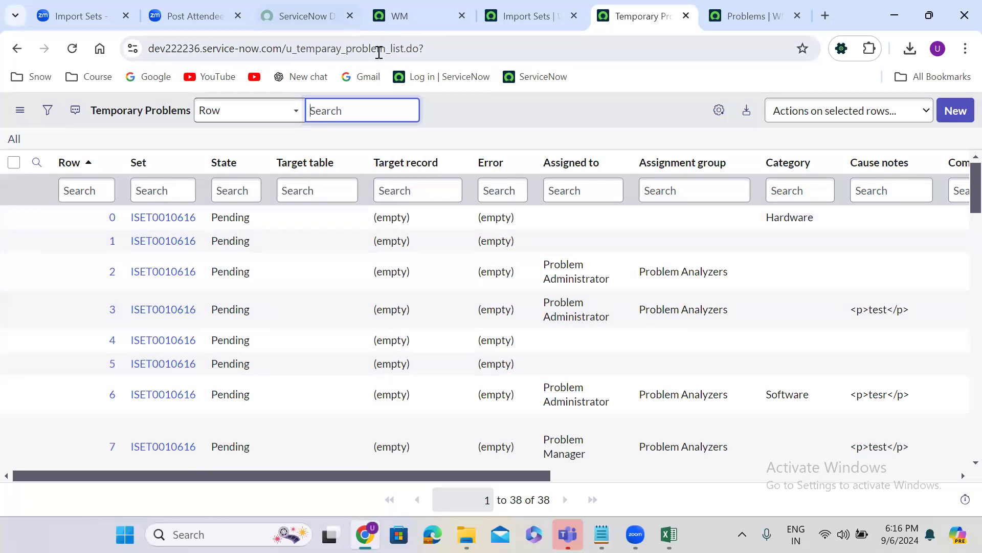
# Return to the Temporary Problems list in the browser and view the Import Sets whiteboard diagram
pyautogui.hotkey('alt', 'Tab')
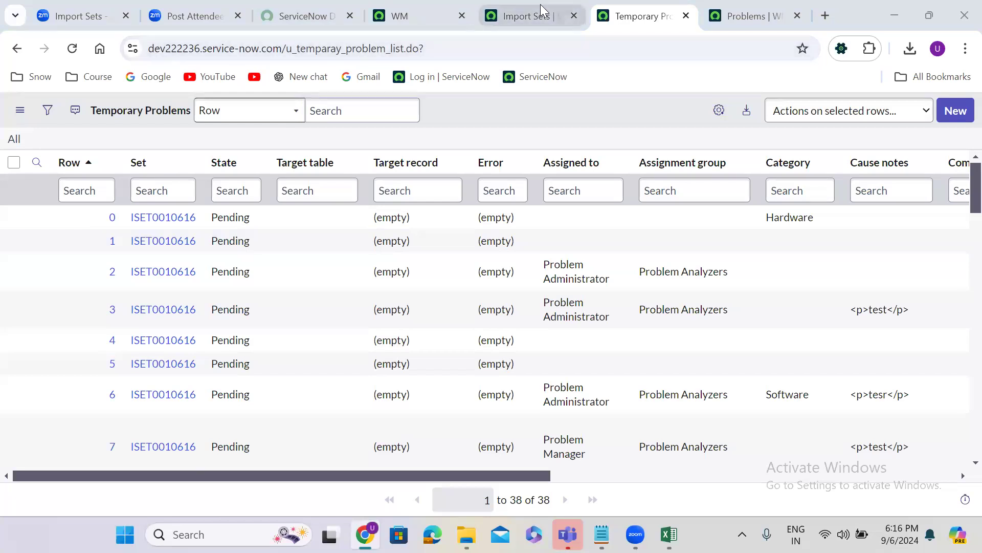
pyautogui.click(527, 16)
pyautogui.click(632, 15)
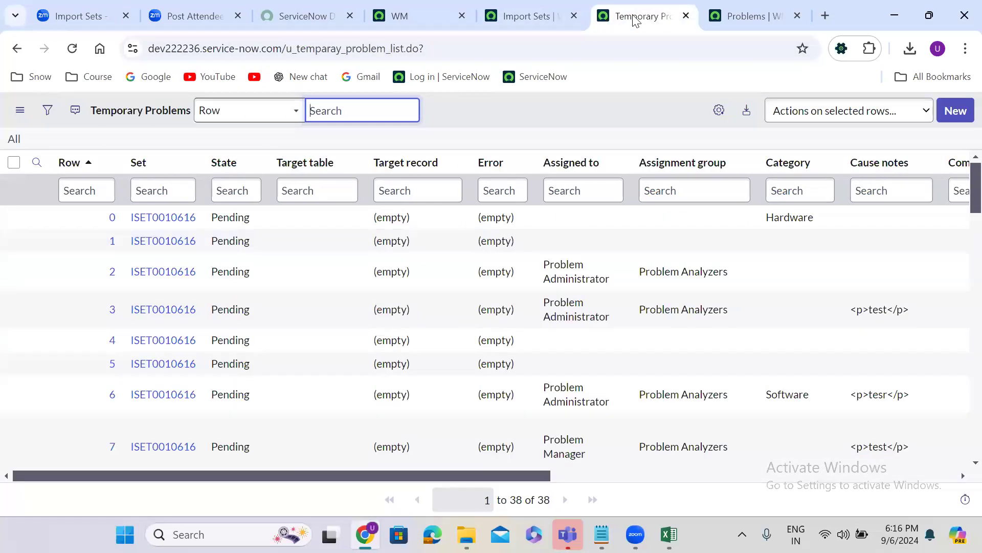
pyautogui.click(89, 11)
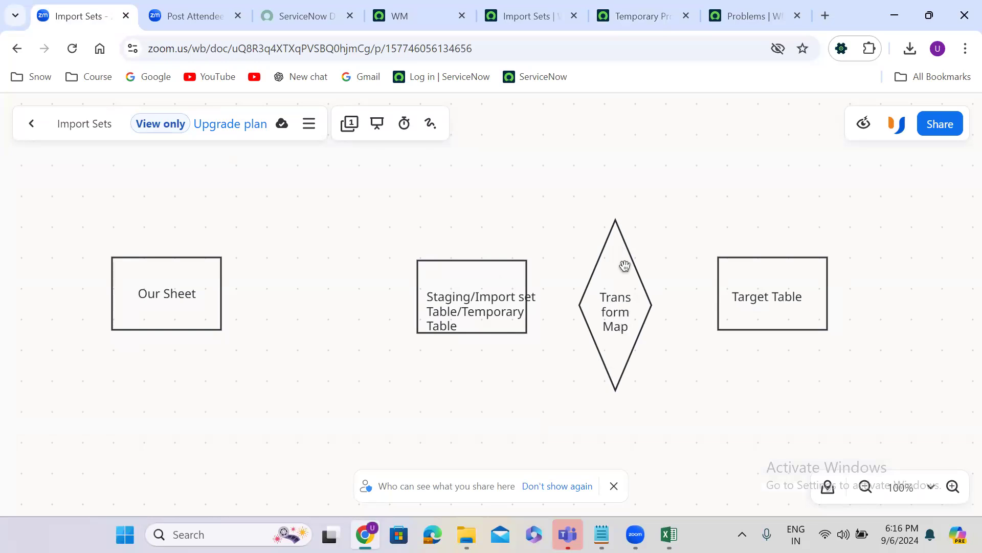
# Open the Create transform map form for the u_temparay_problem staging table in a new tab, and check the Problems list
pyautogui.click(429, 16)
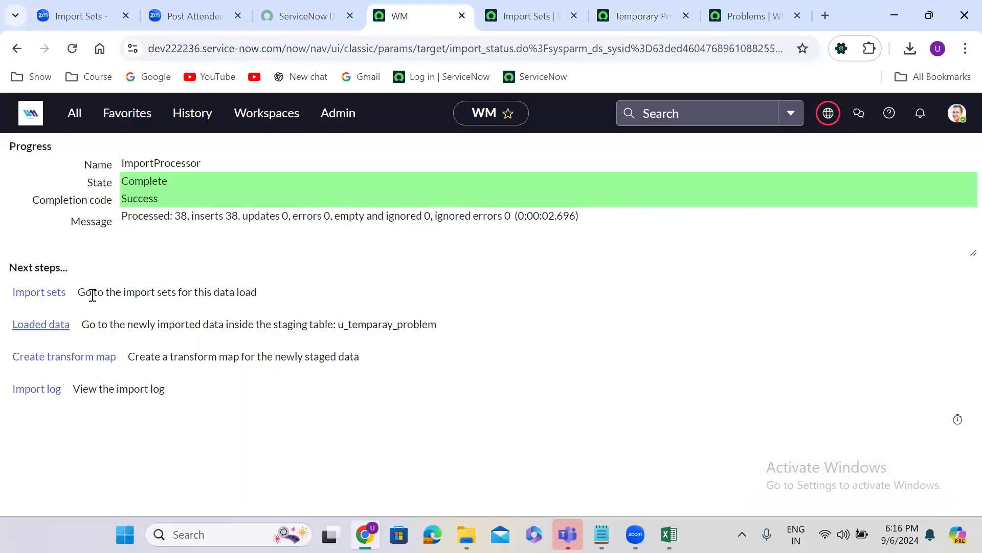
pyautogui.rightClick(67, 360)
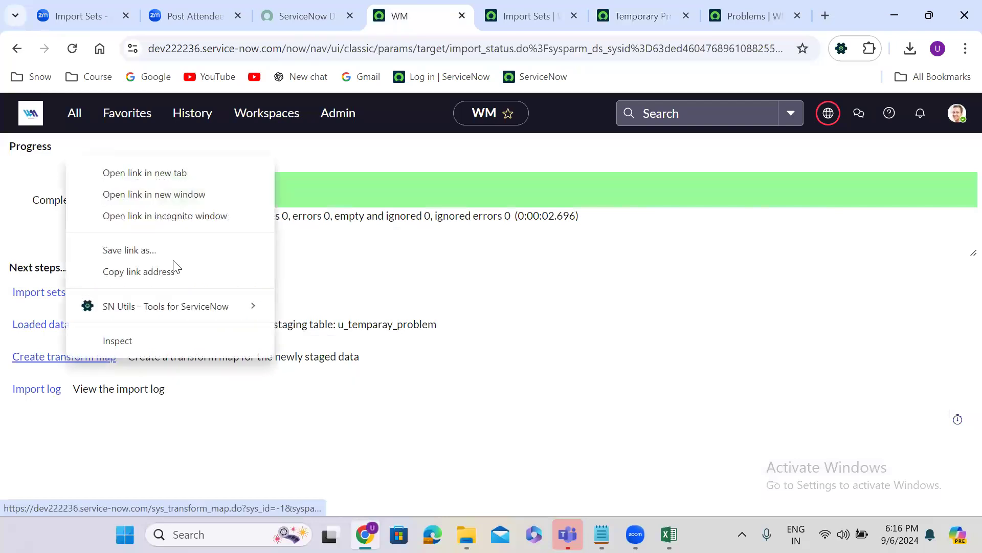
pyautogui.click(158, 174)
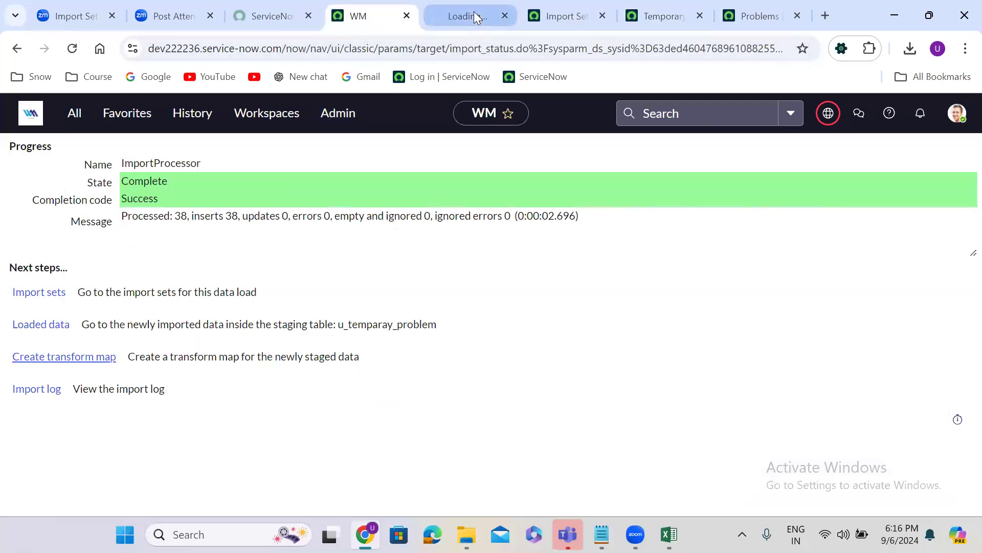
pyautogui.click(466, 16)
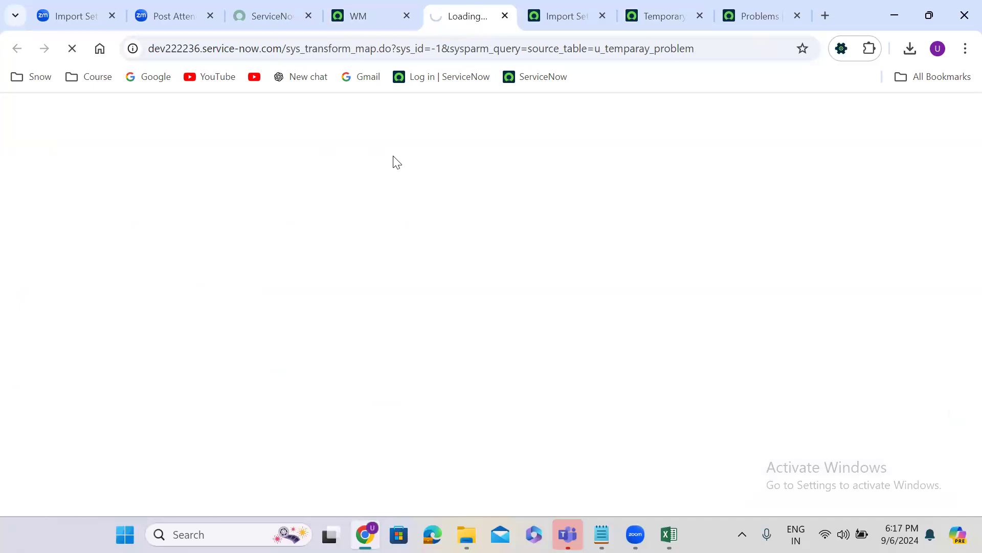
pyautogui.click(740, 12)
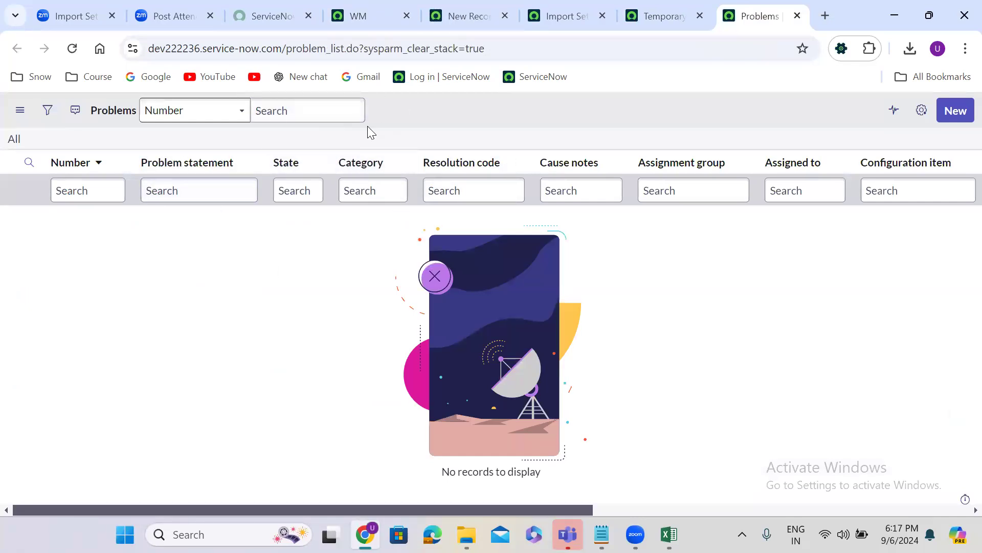
# Return to the new Table Transform Map form and set its target table to Problem [problem]
pyautogui.click(468, 16)
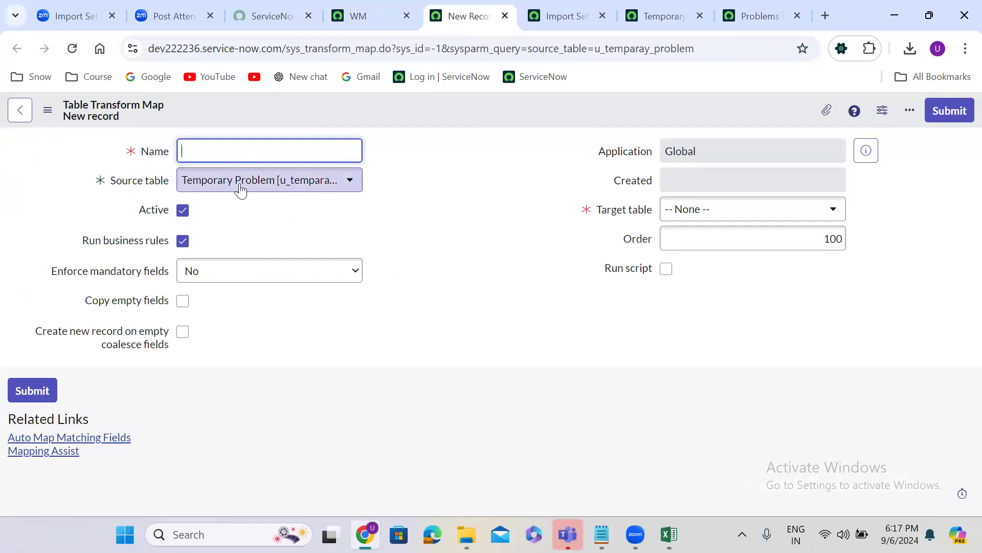
pyautogui.click(699, 214)
pyautogui.write('pro')
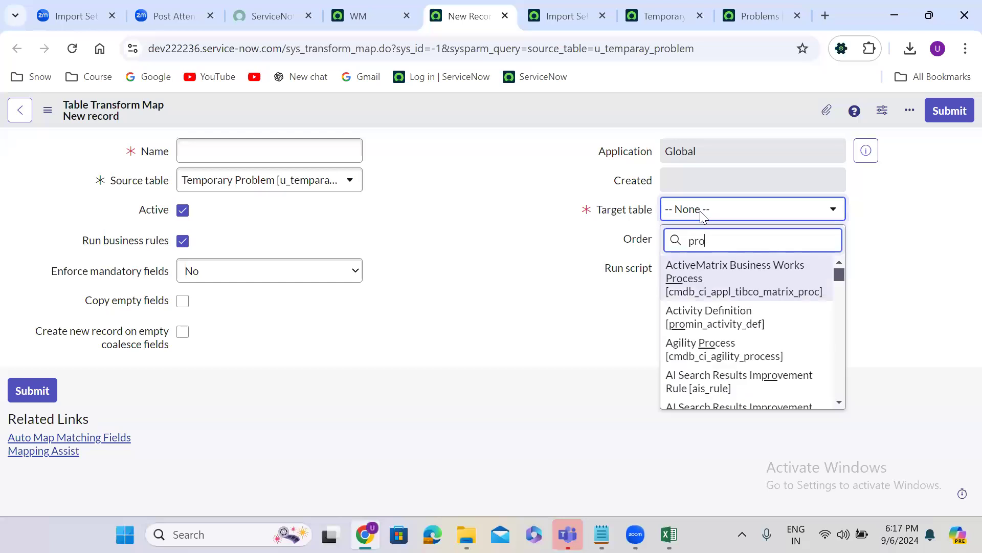
pyautogui.write('blem')
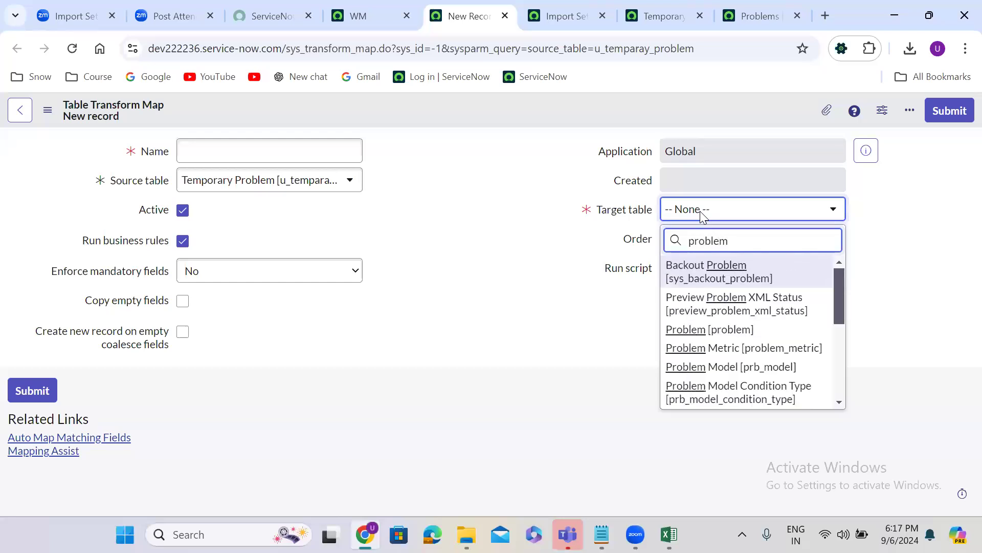
pyautogui.press('Down')
pyautogui.press('Down')
pyautogui.press('Return')
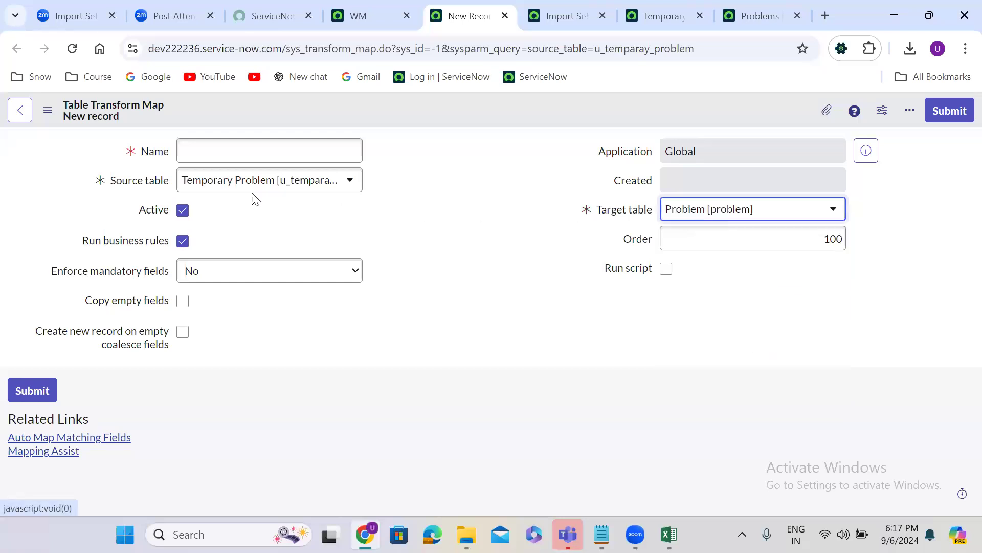
# Name the transform map "Problem data load" and save the record, keeping its form open
pyautogui.click(196, 146)
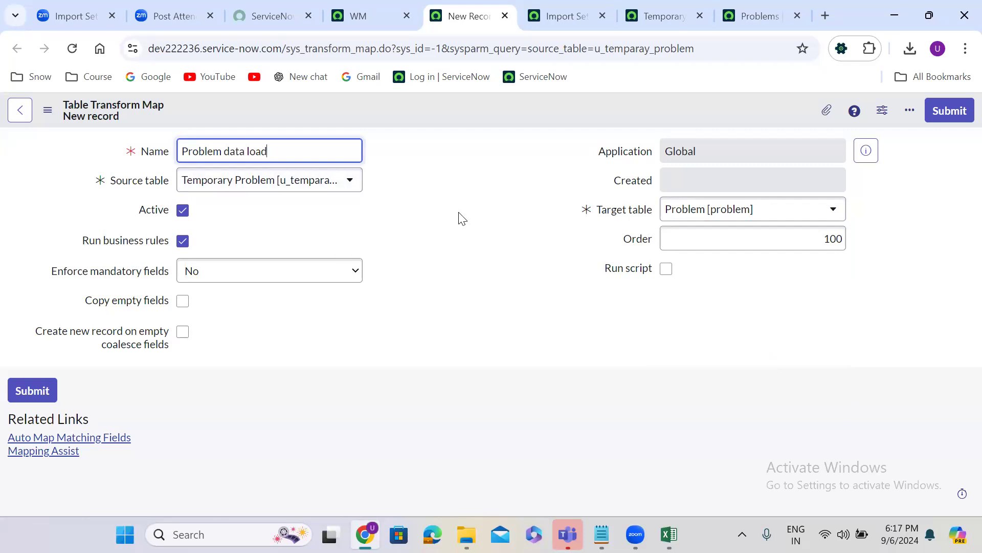
pyautogui.rightClick(463, 104)
pyautogui.click(487, 115)
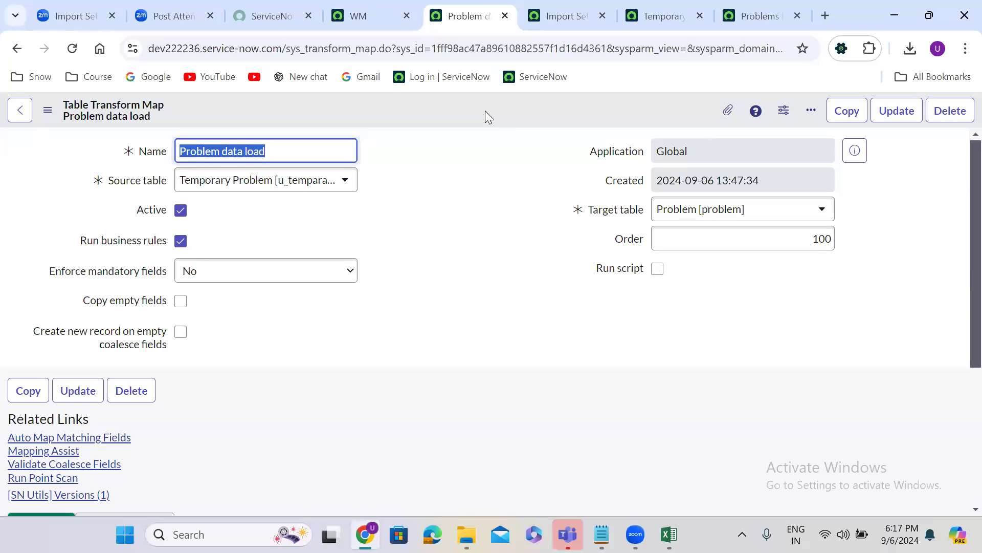
# Review the saved transform map's settings, related links and Field Maps list
pyautogui.click(436, 275)
pyautogui.scroll(-1, 438, 276)
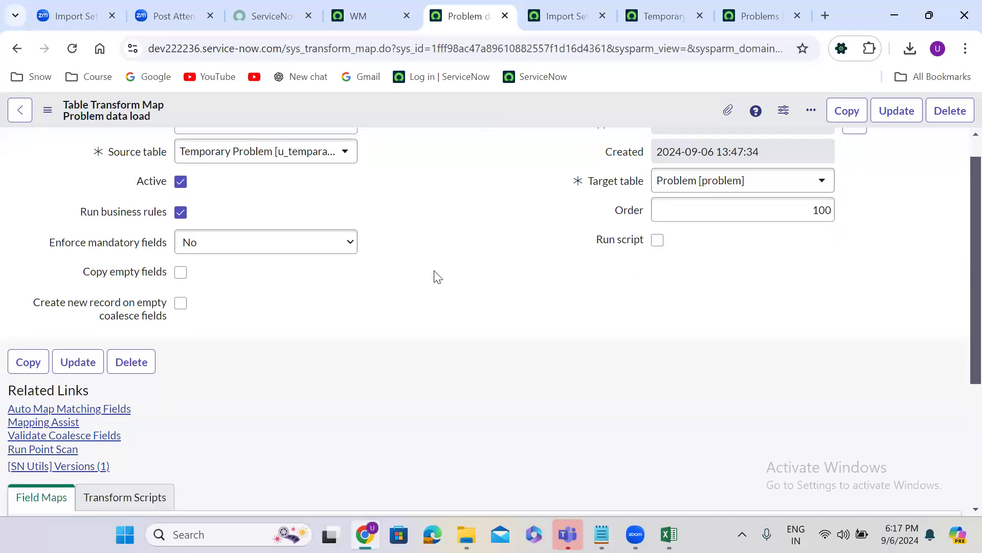
pyautogui.scroll(-4, 437, 276)
pyautogui.scroll(2, 437, 276)
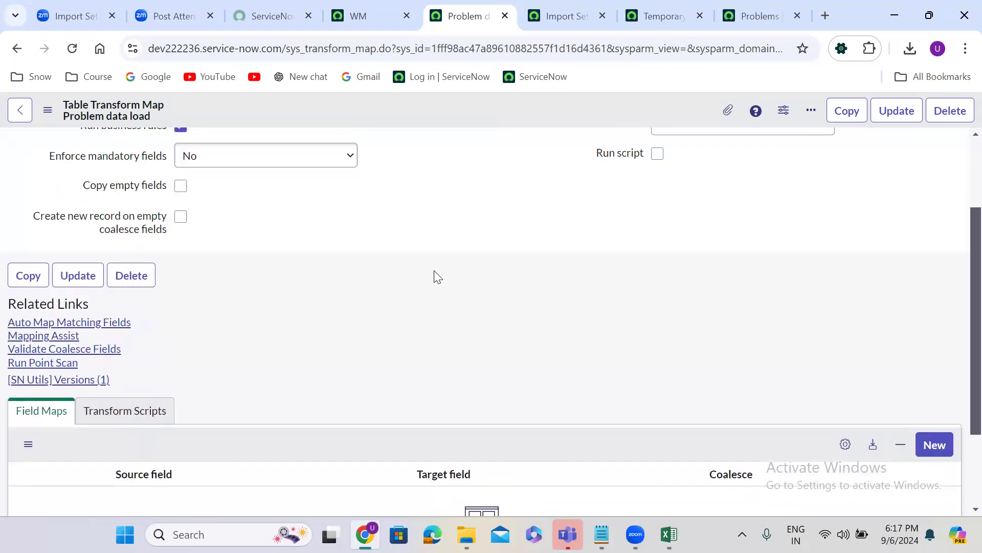
pyautogui.scroll(2, 436, 276)
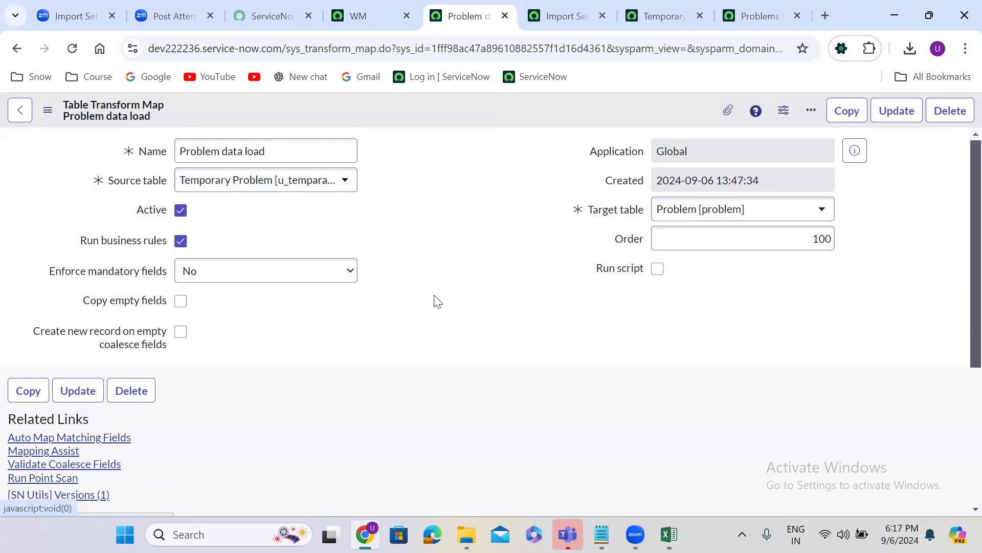
pyautogui.scroll(-2, 434, 301)
pyautogui.scroll(-2, 436, 301)
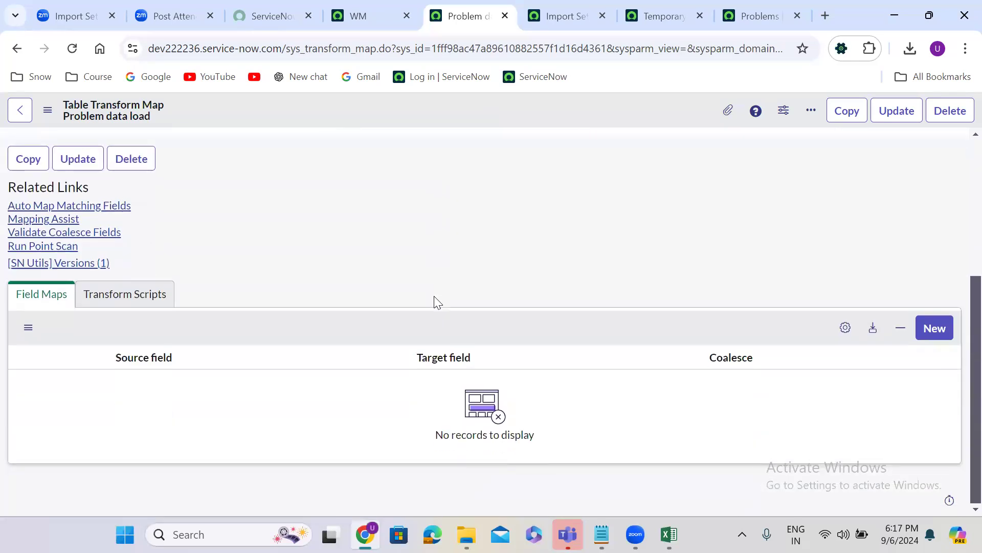
pyautogui.click(51, 301)
# Compare the column headings of the Temporary Problems and Problems lists, and return to the transform map
pyautogui.click(648, 12)
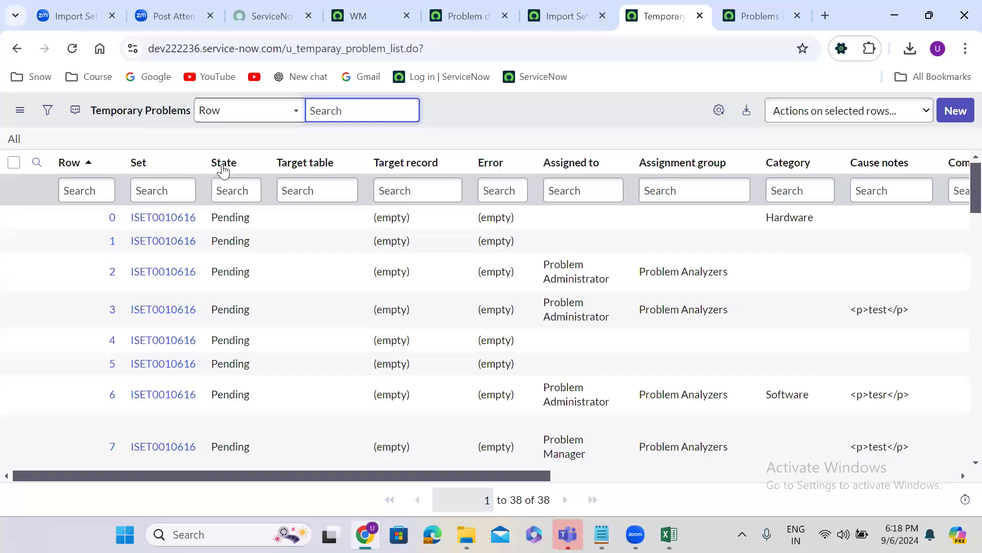
pyautogui.click(762, 13)
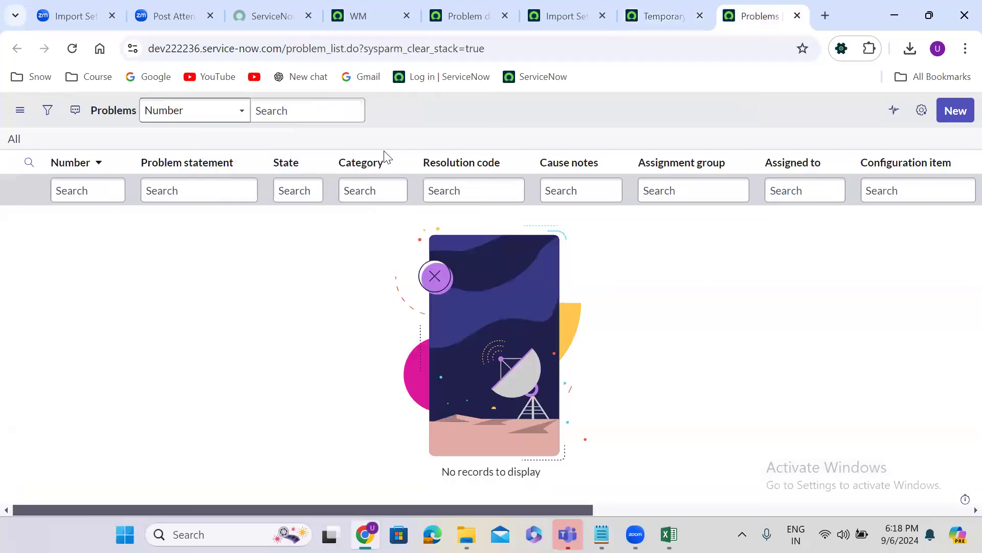
pyautogui.click(658, 13)
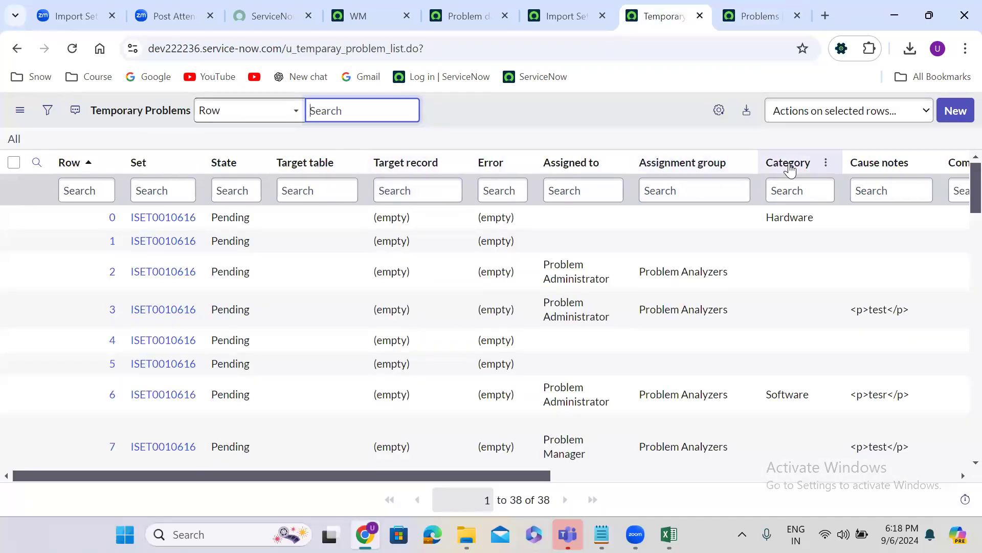
pyautogui.click(760, 15)
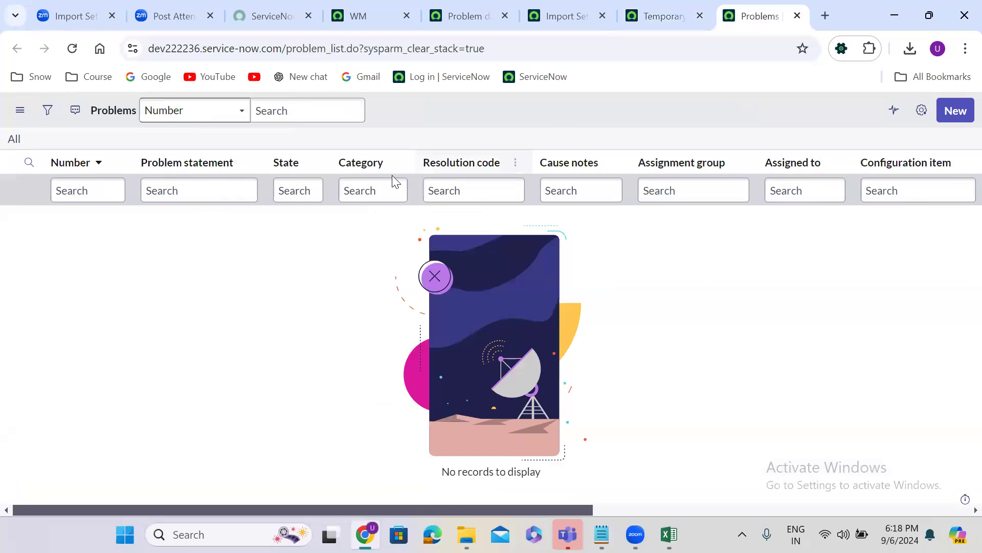
pyautogui.click(630, 20)
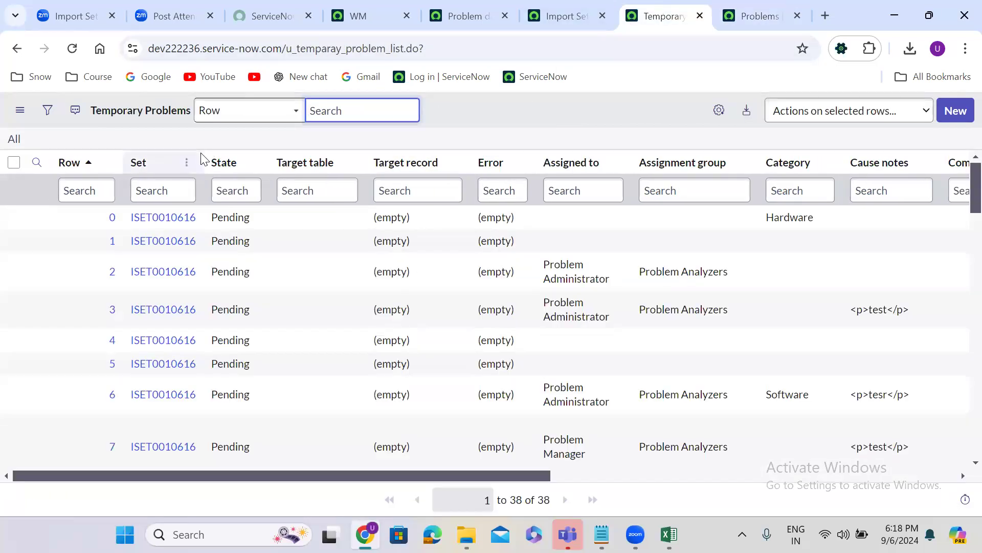
pyautogui.click(748, 16)
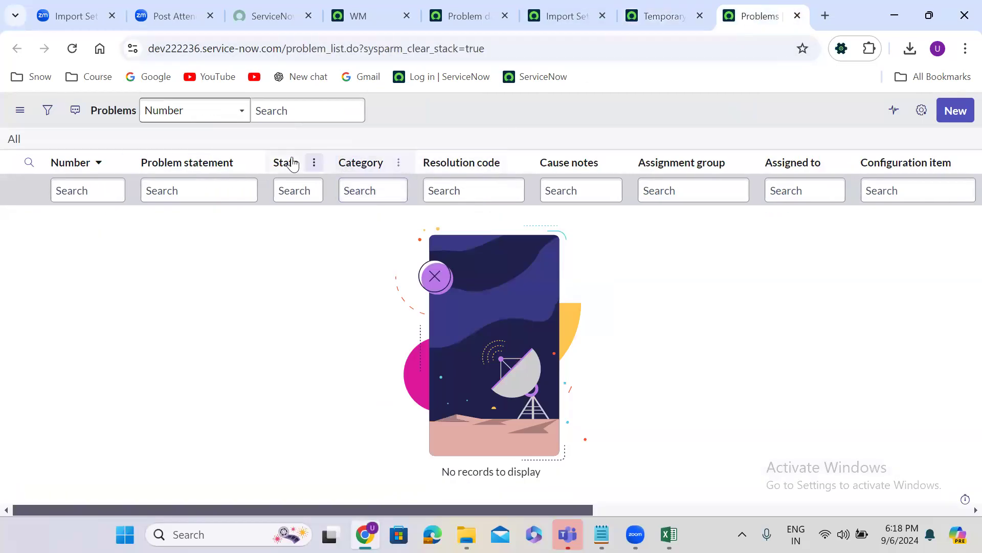
pyautogui.click(468, 13)
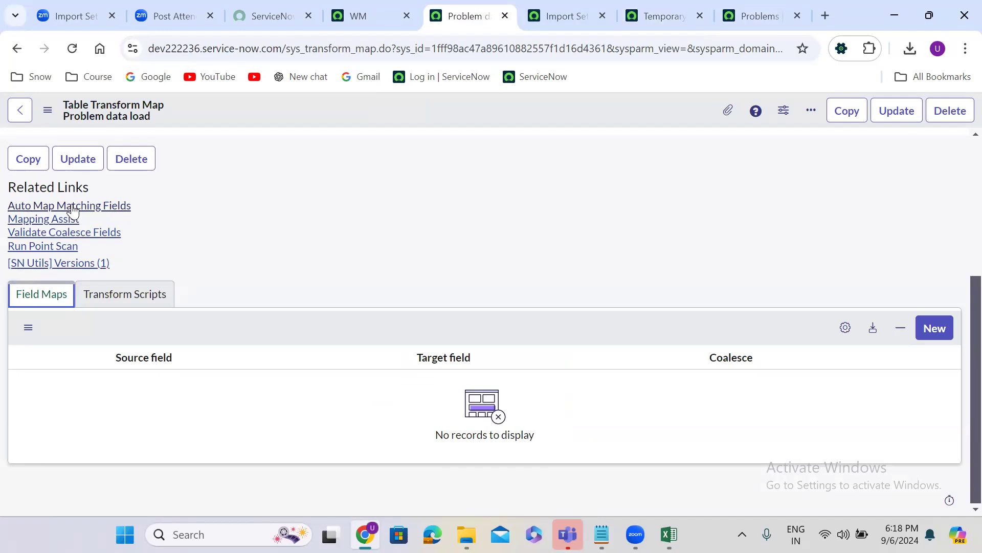
# Highlight the State column heading in both the Temporary Problems and Problems lists and compare the two
pyautogui.click(649, 9)
pyautogui.doubleClick(210, 163)
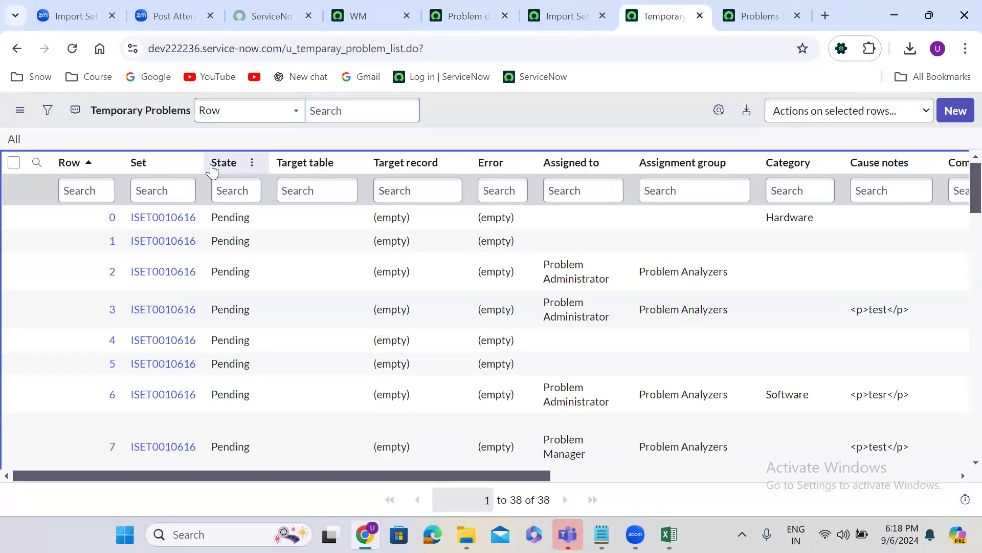
pyautogui.click(770, 14)
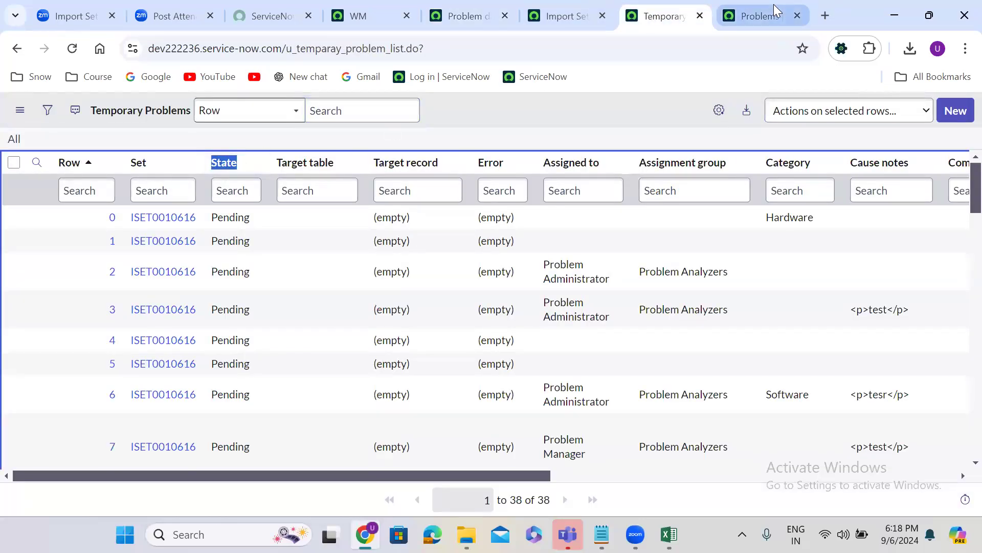
pyautogui.doubleClick(284, 162)
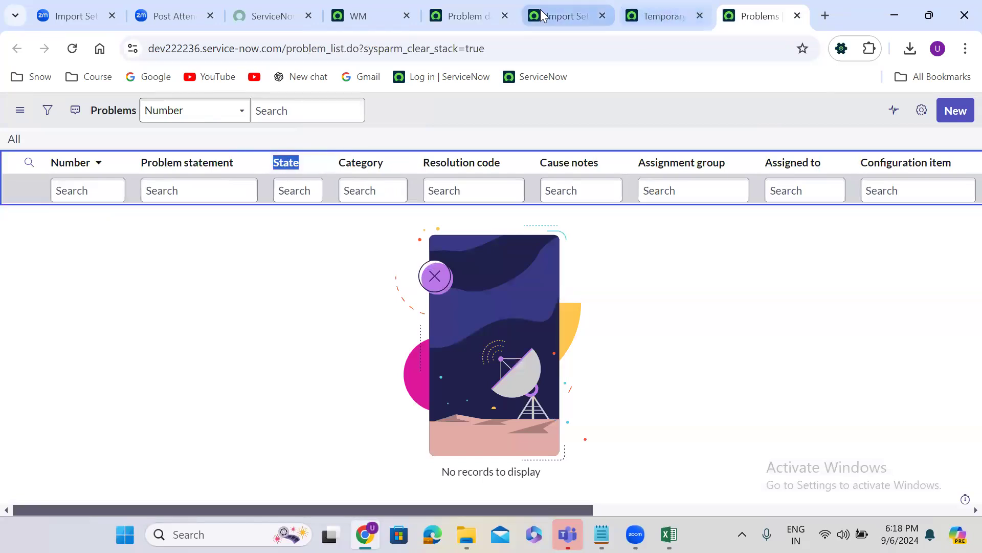
pyautogui.click(490, 12)
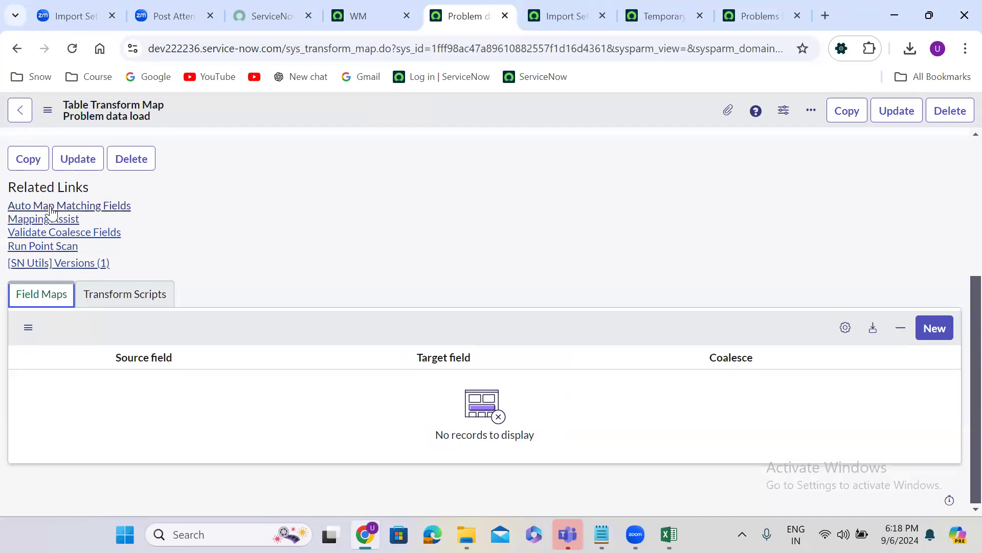
pyautogui.click(680, 15)
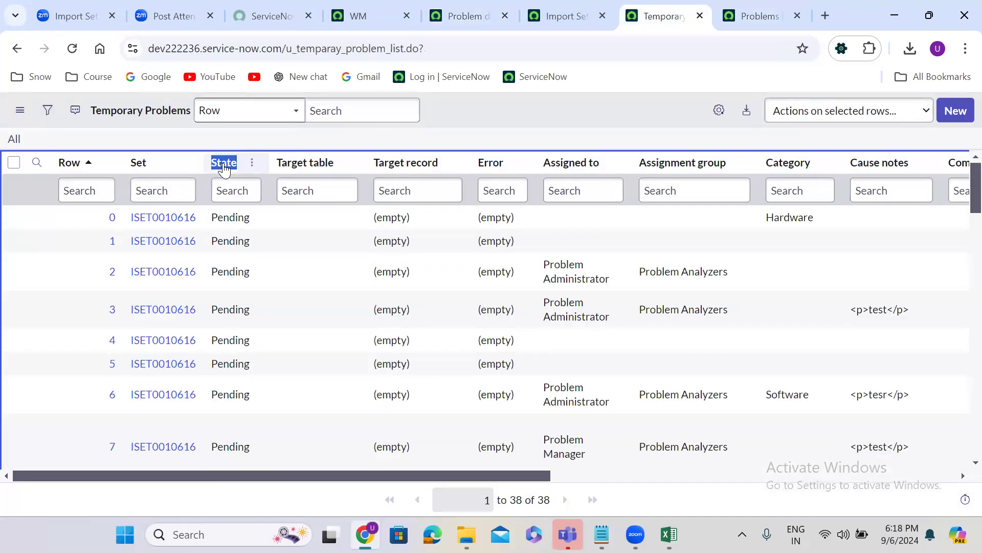
pyautogui.click(730, 12)
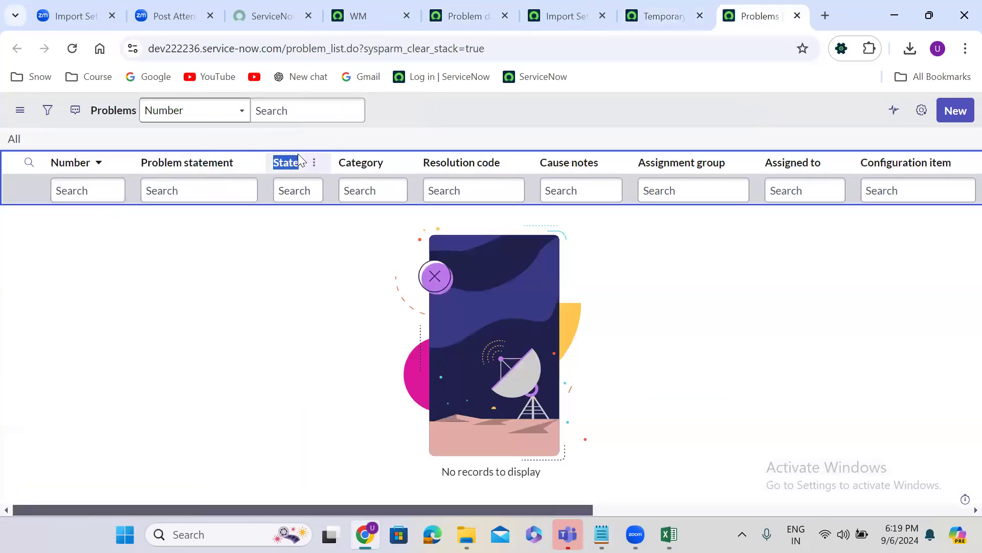
pyautogui.click(669, 11)
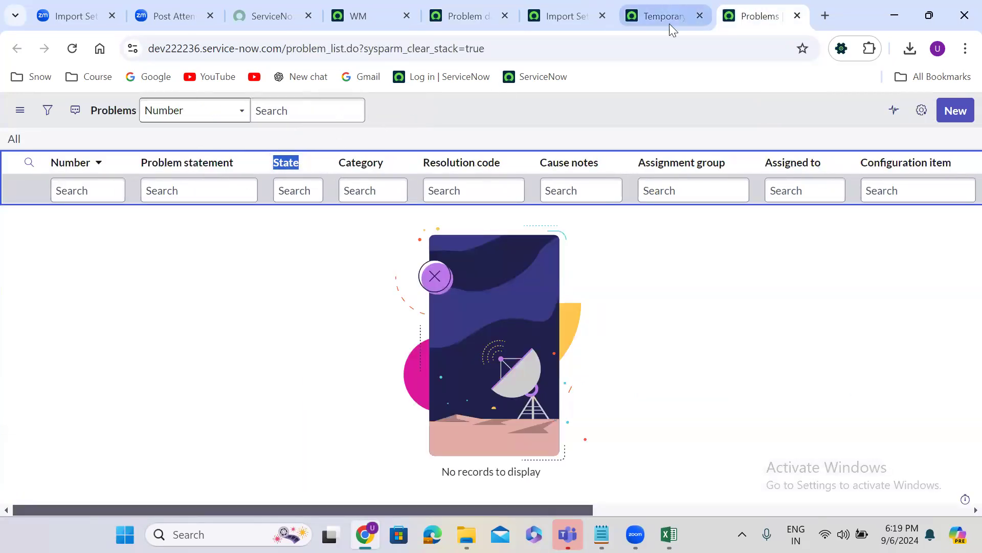
pyautogui.click(750, 16)
pyautogui.click(659, 23)
# Auto-map the matching fields in the Problem data load transform map and show the resulting field maps
pyautogui.click(453, 13)
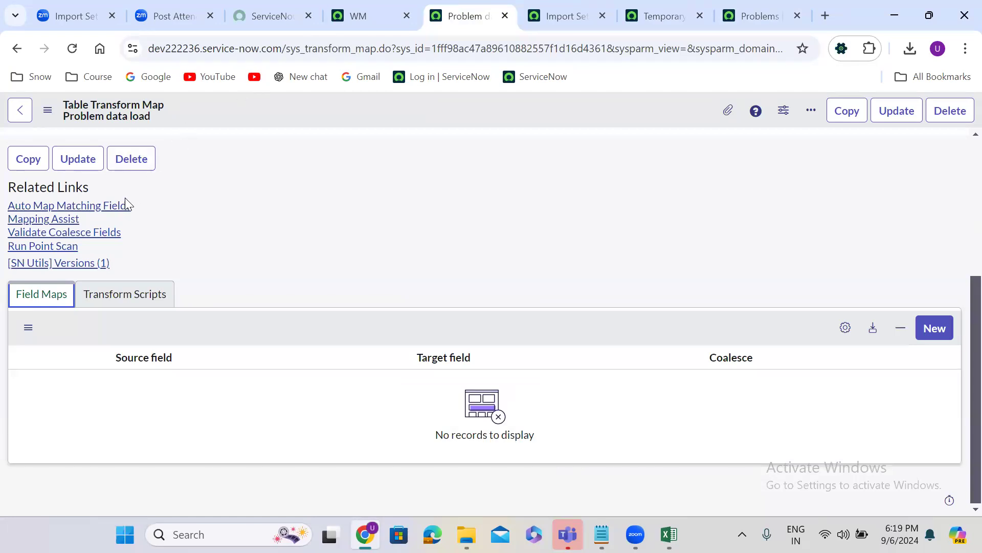
pyautogui.click(93, 208)
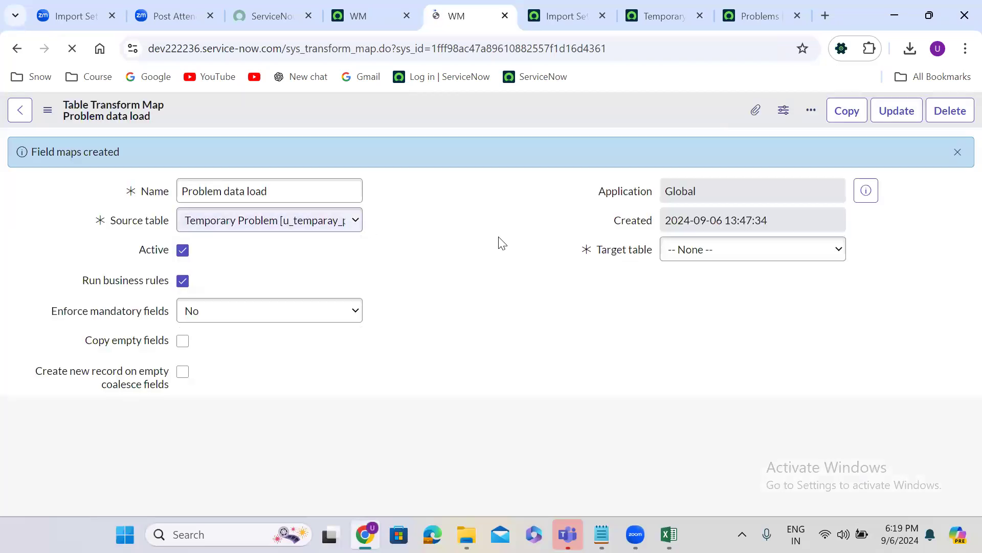
pyautogui.scroll(-1, 445, 304)
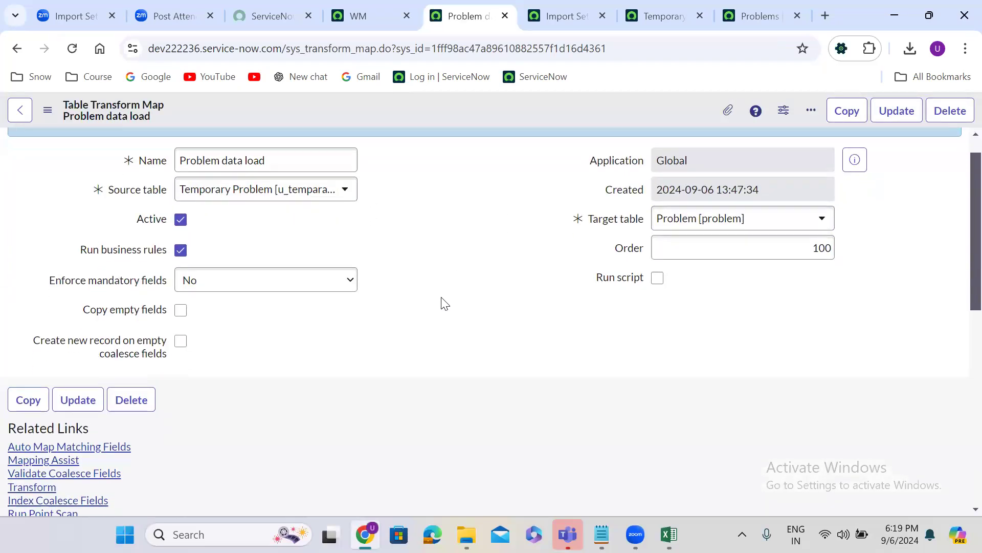
pyautogui.scroll(-10, 442, 299)
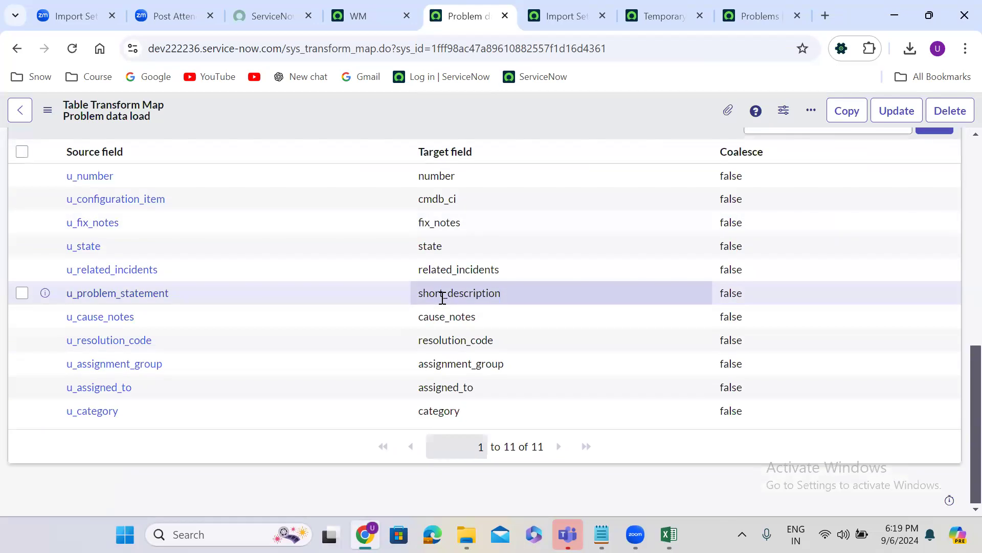
# Compare the source and target field pairs for number, configuration item, fix notes and state in the Field Maps list
pyautogui.click(124, 176)
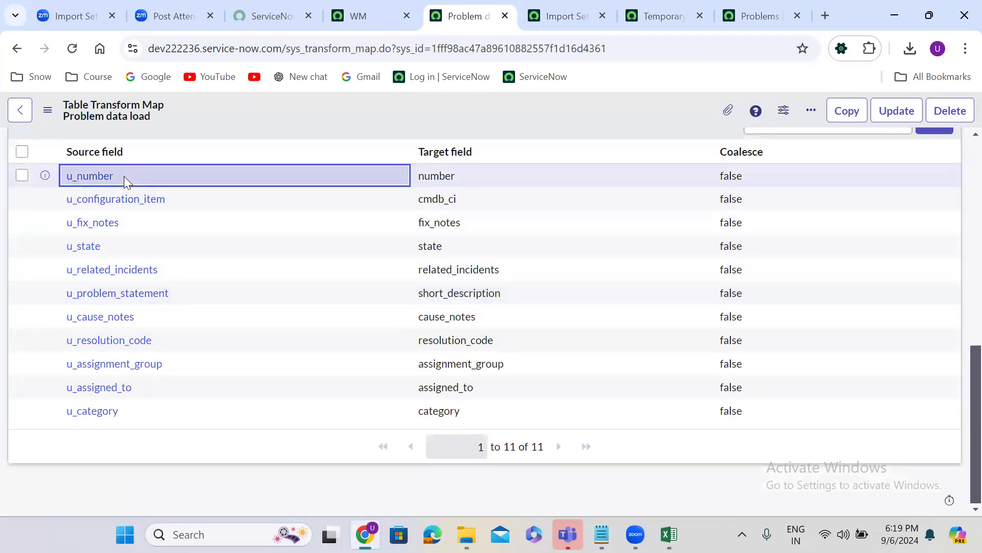
pyautogui.click(492, 182)
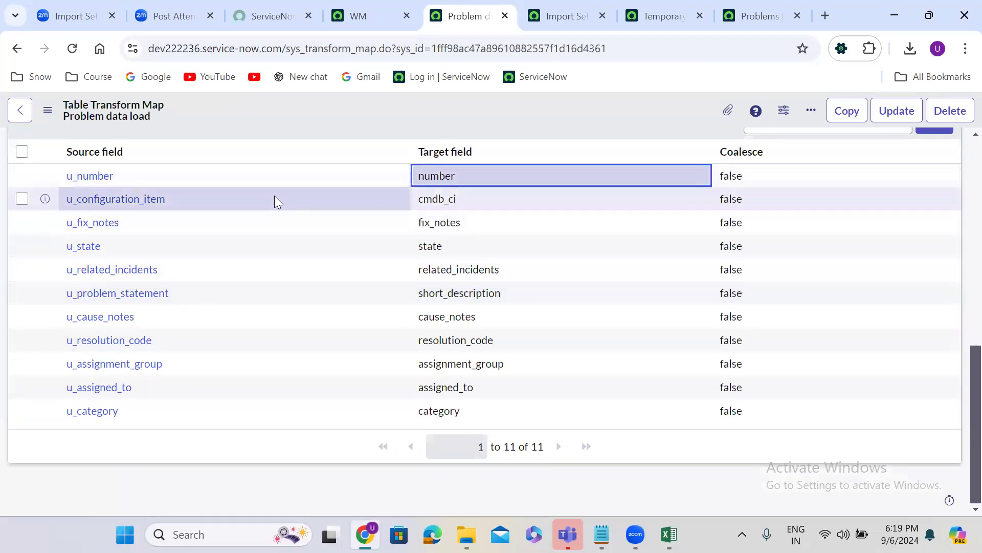
pyautogui.click(207, 200)
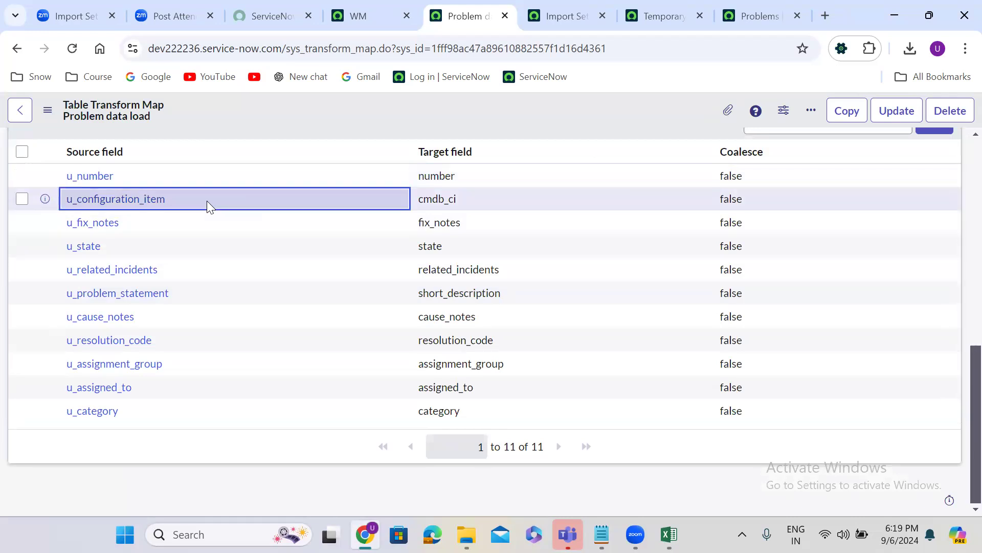
pyautogui.click(462, 203)
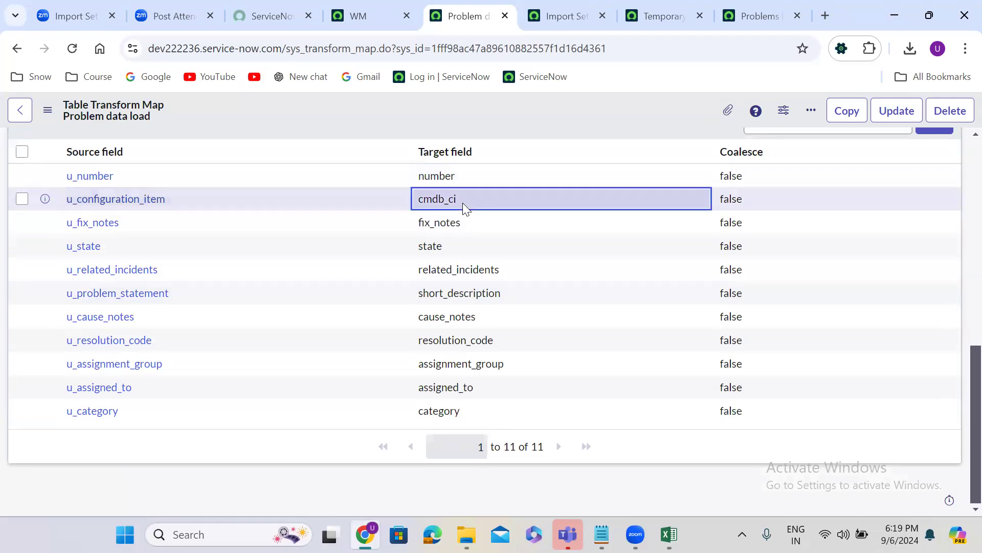
pyautogui.click(161, 225)
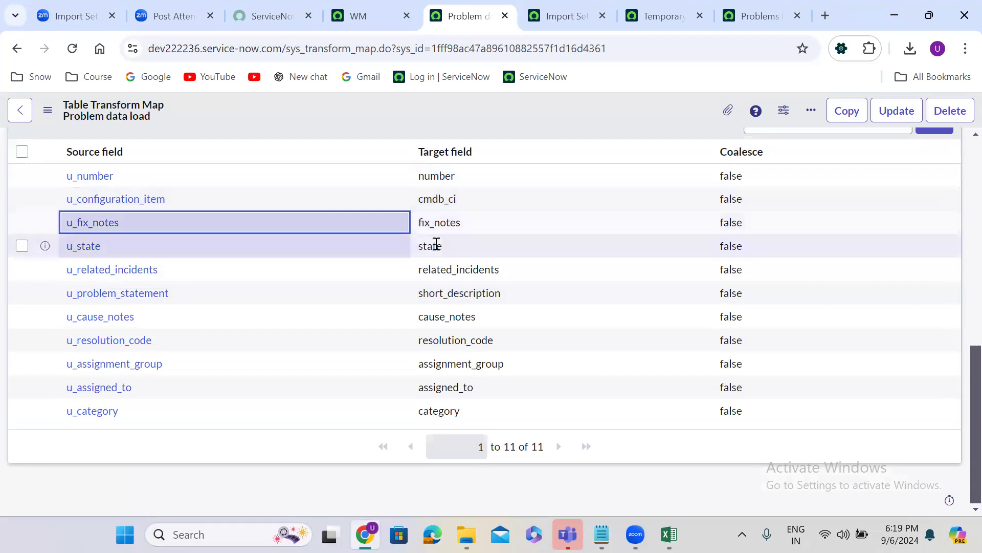
pyautogui.click(479, 221)
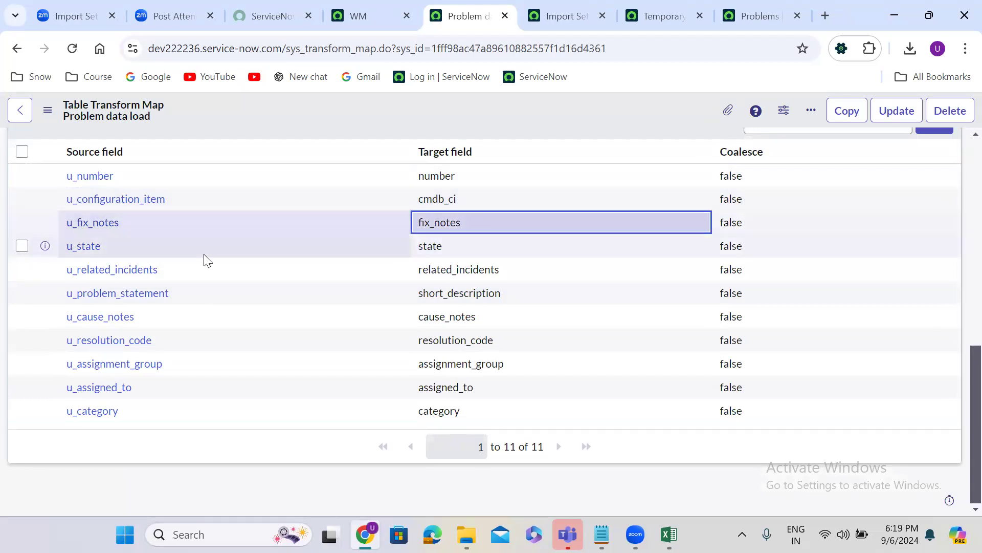
pyautogui.click(126, 243)
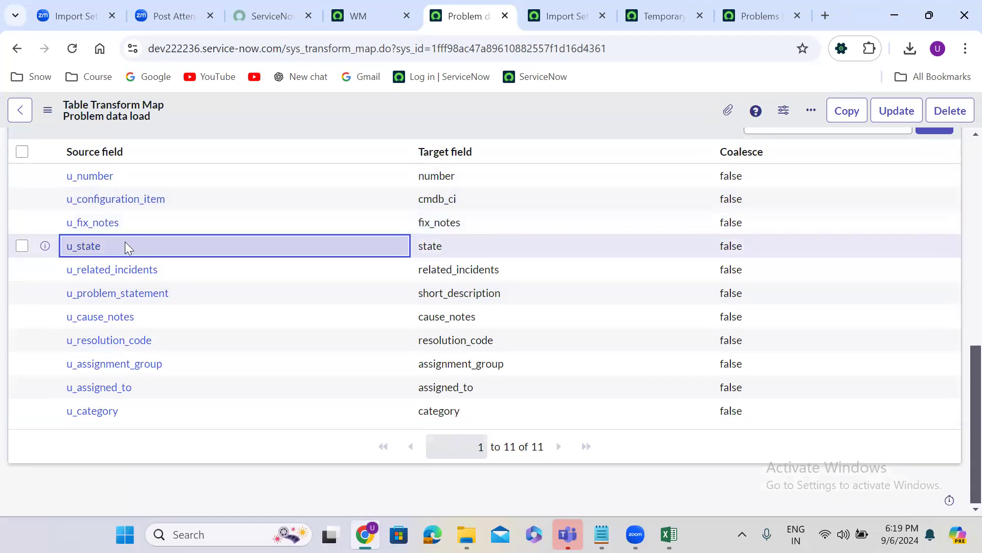
pyautogui.click(454, 251)
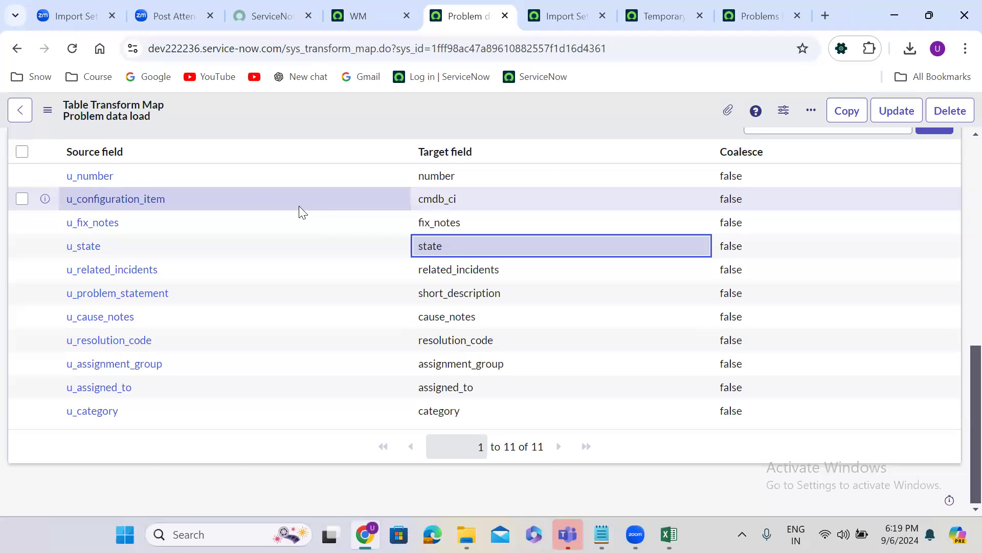
pyautogui.press('Up')
pyautogui.press('Up')
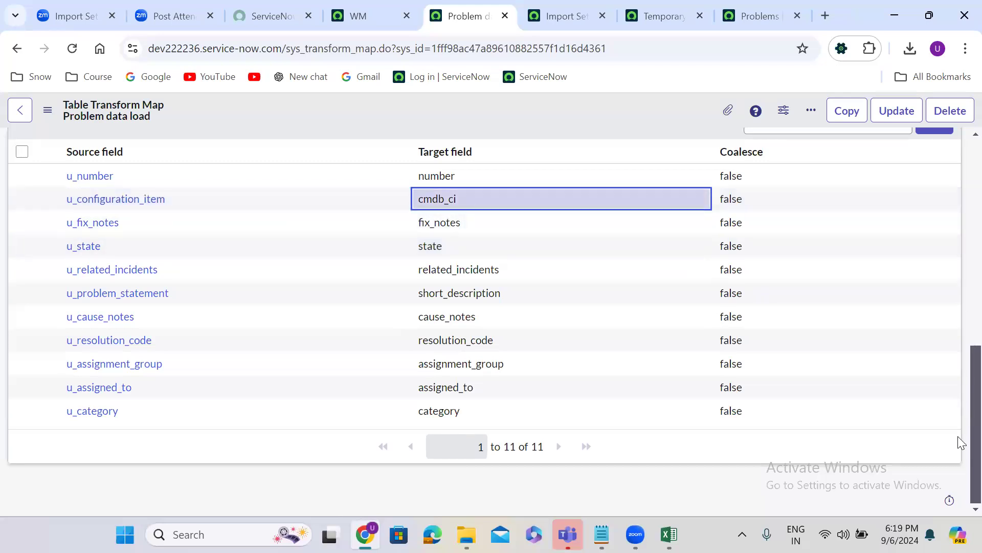
# Open Mapping Assist for the transform map, review its source, field map and target lists, and leave without saving
pyautogui.scroll(5, 957, 399)
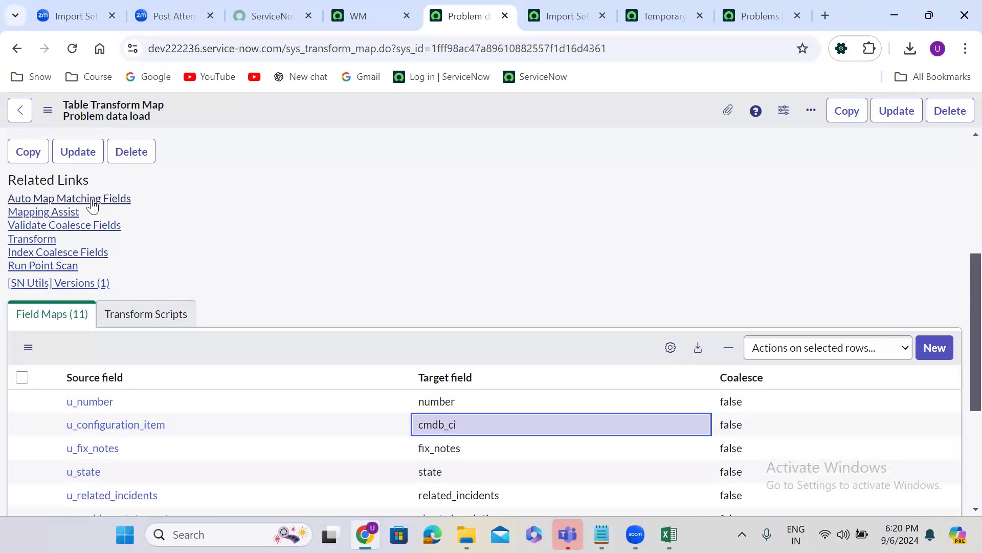
pyautogui.click(45, 215)
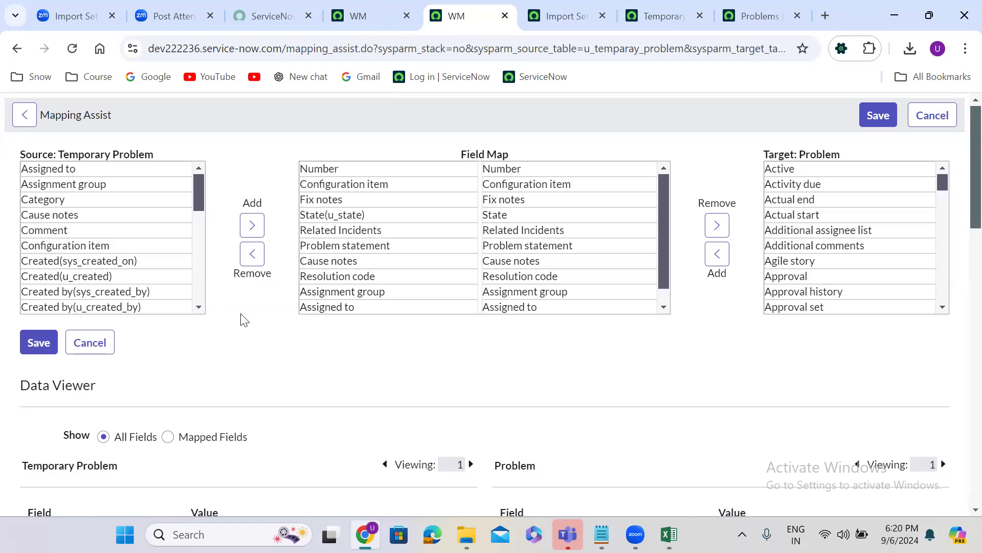
pyautogui.scroll(-1, 243, 319)
pyautogui.scroll(1, 243, 319)
pyautogui.click(101, 245)
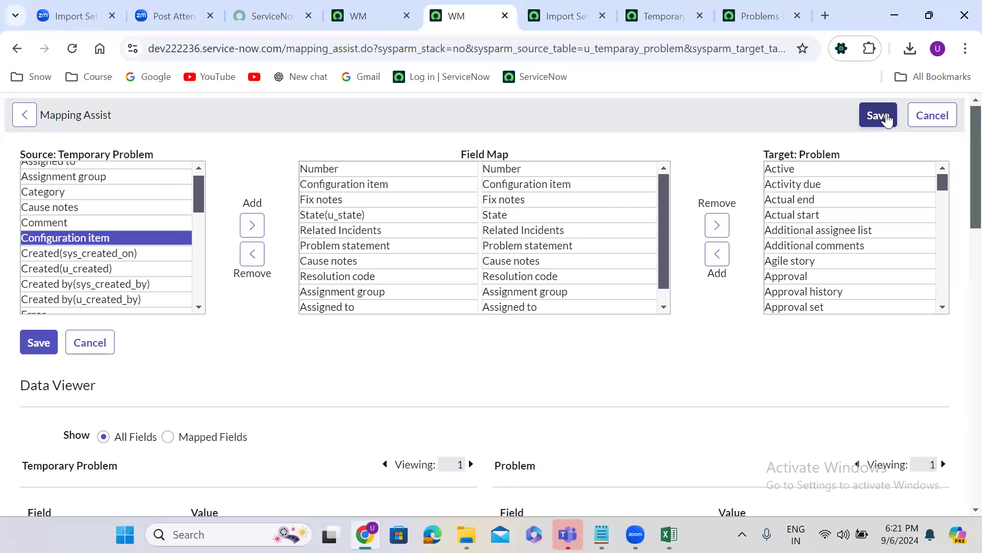
pyautogui.click(932, 120)
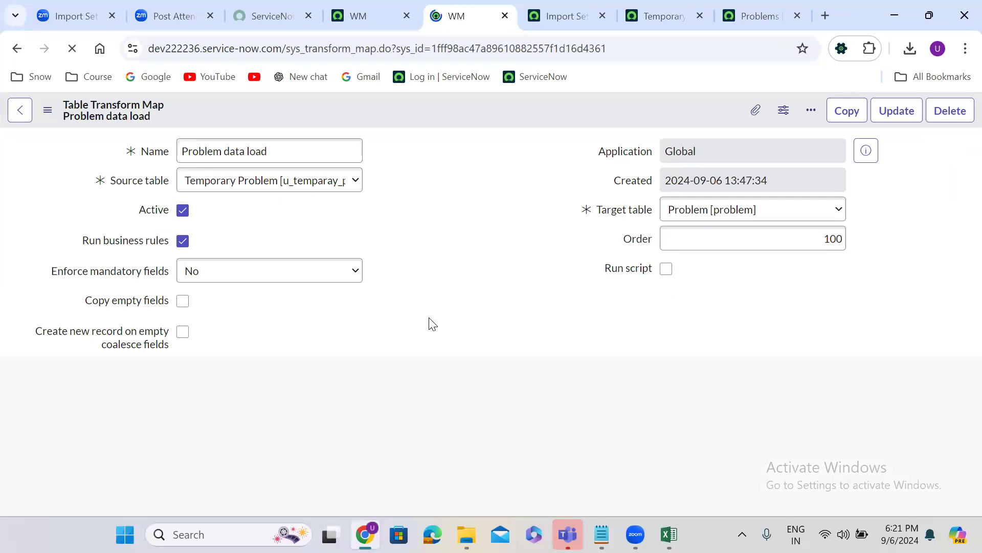
# Try a new field map pairing source field Number with target field Number, and discard the unsaved record
pyautogui.scroll(-1, 424, 320)
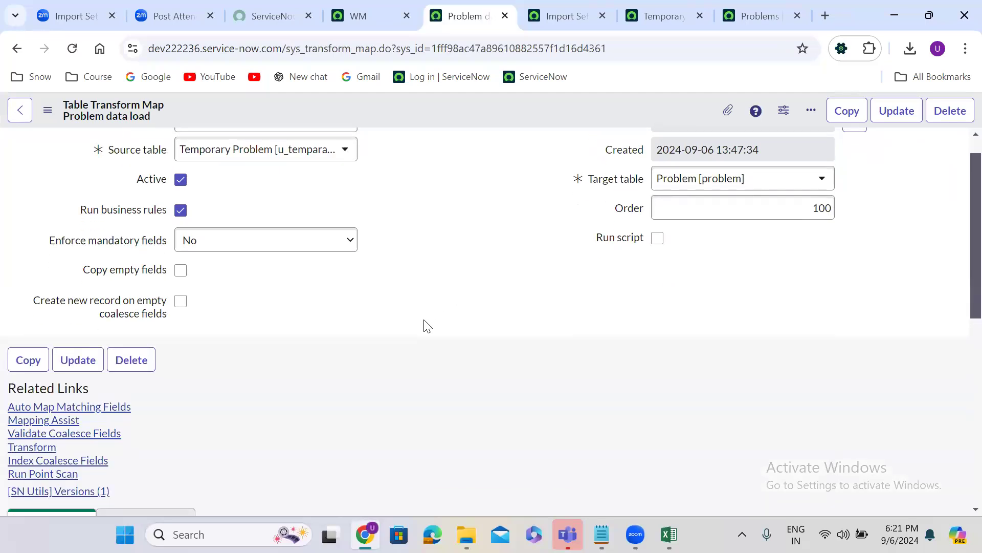
pyautogui.scroll(-7, 424, 322)
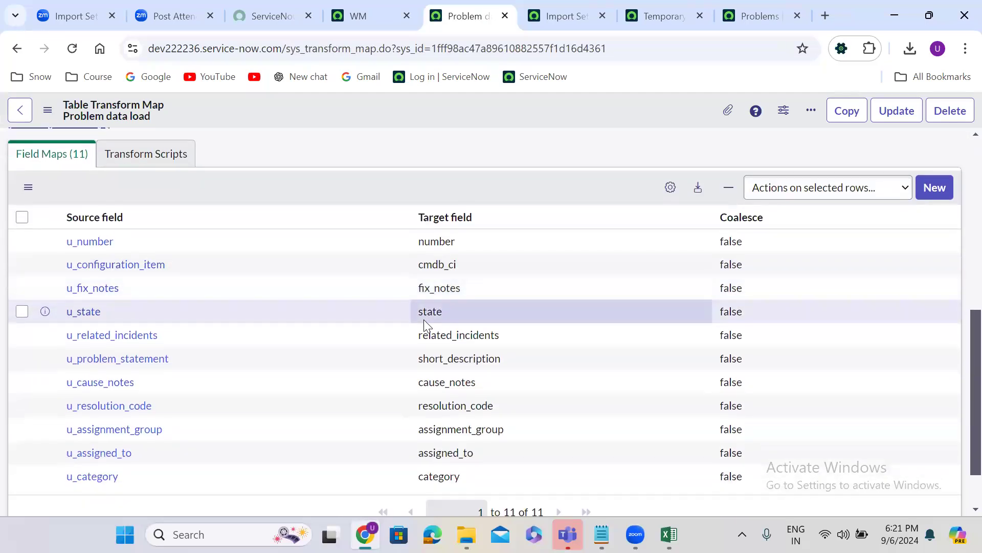
pyautogui.click(939, 187)
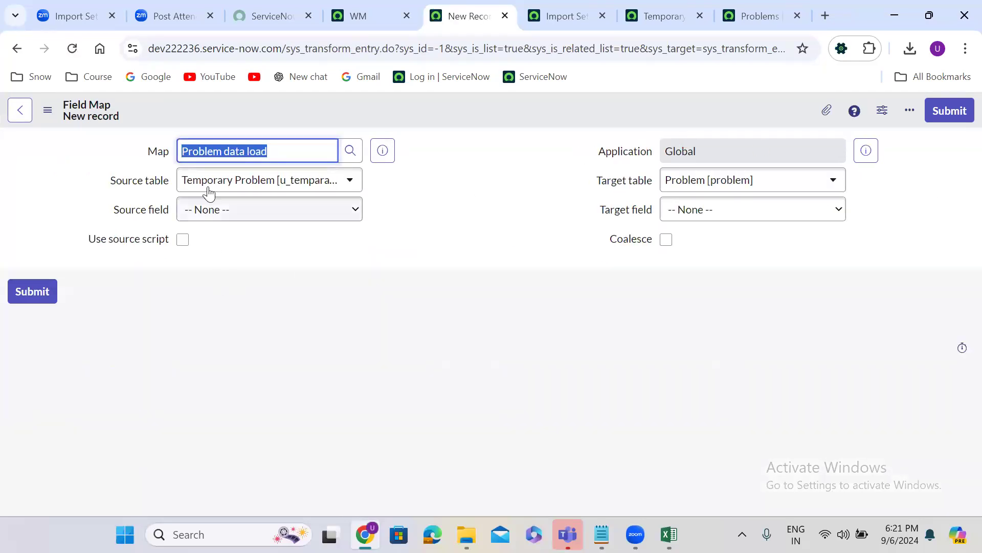
pyautogui.click(224, 222)
pyautogui.press('n')
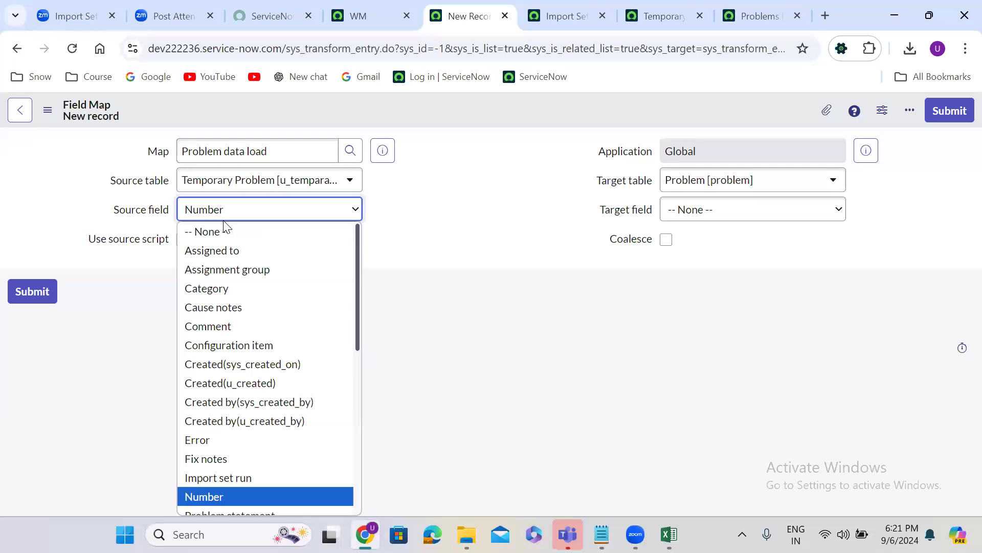
pyautogui.press('Return')
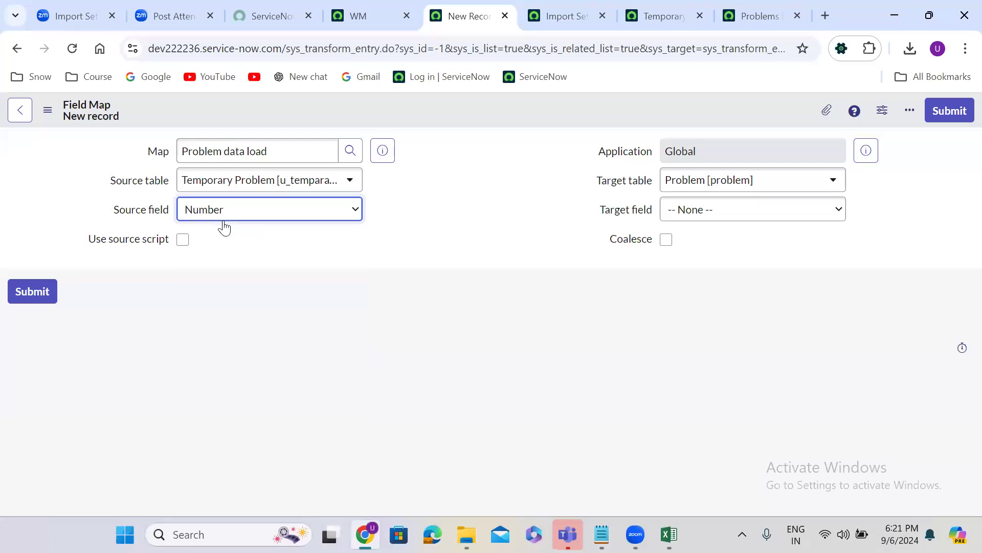
pyautogui.click(724, 217)
pyautogui.press('n')
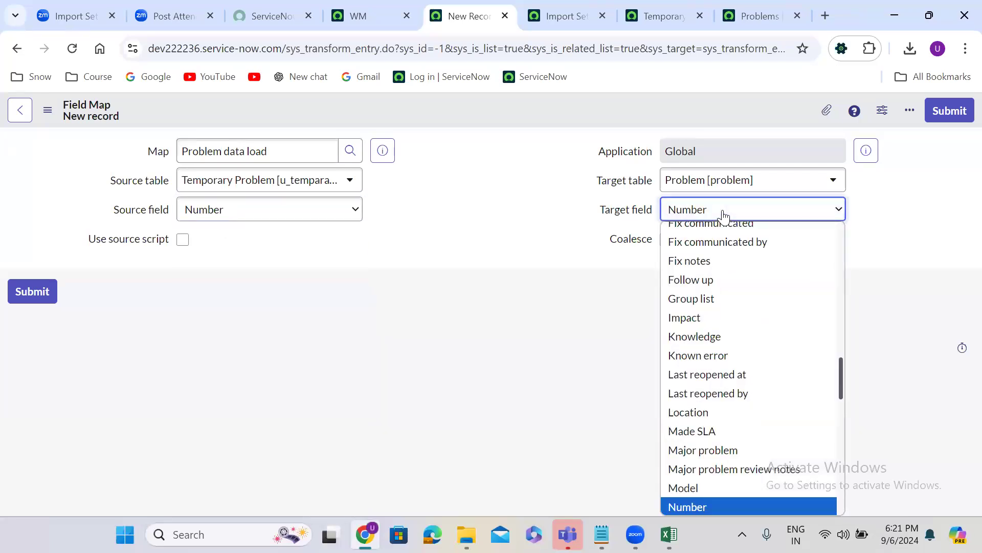
pyautogui.press('Return')
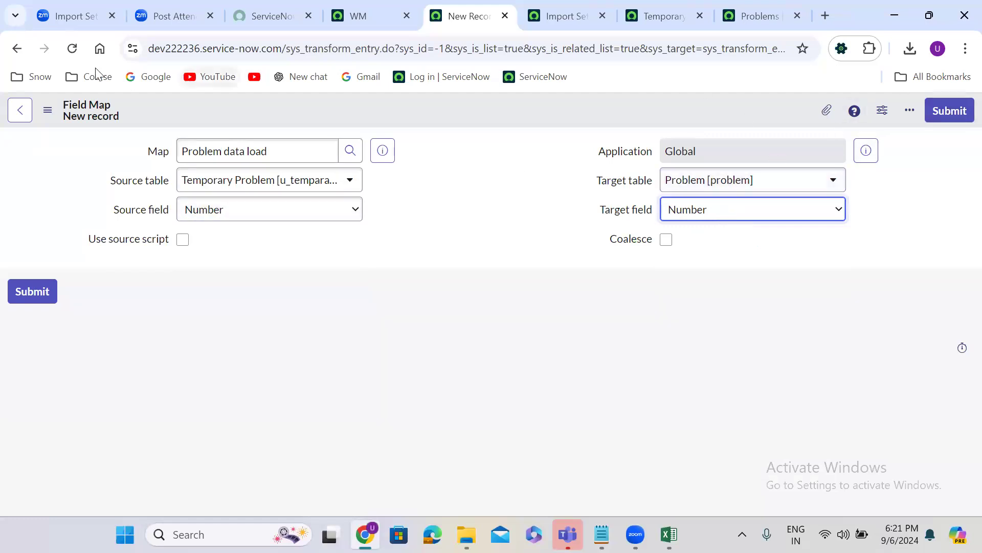
pyautogui.click(17, 48)
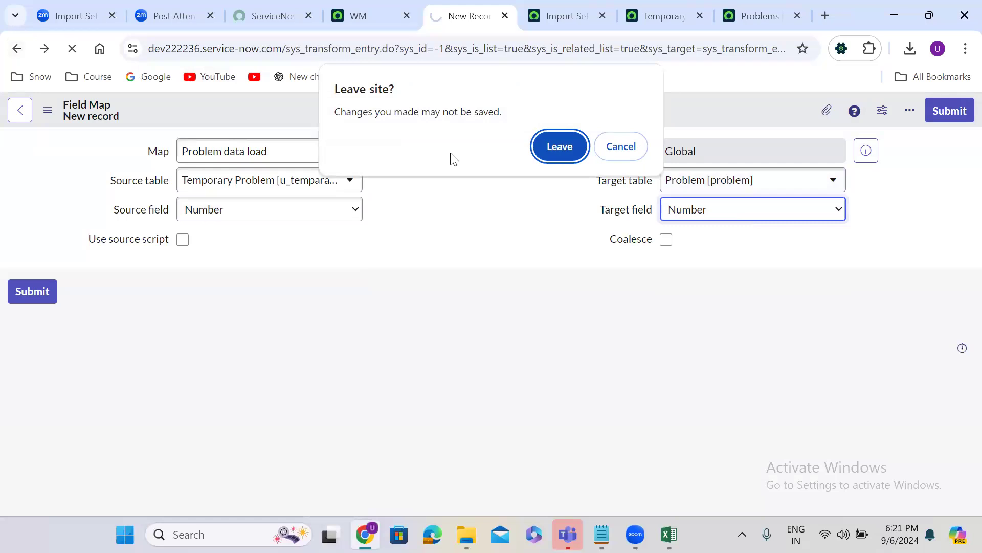
pyautogui.click(557, 149)
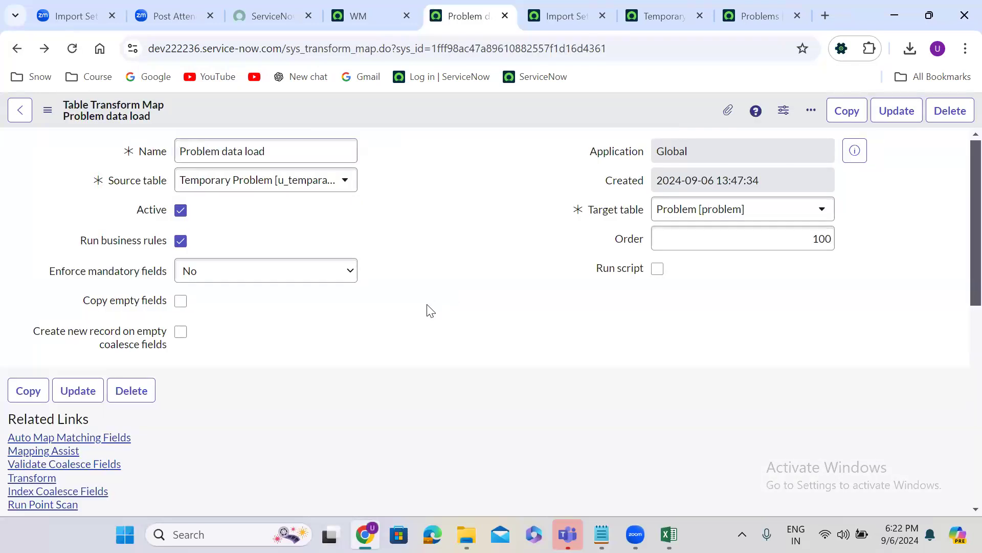
# Review the transform map's field maps against the Import Sets whiteboard diagram and the Import Sets list
pyautogui.scroll(-4, 428, 309)
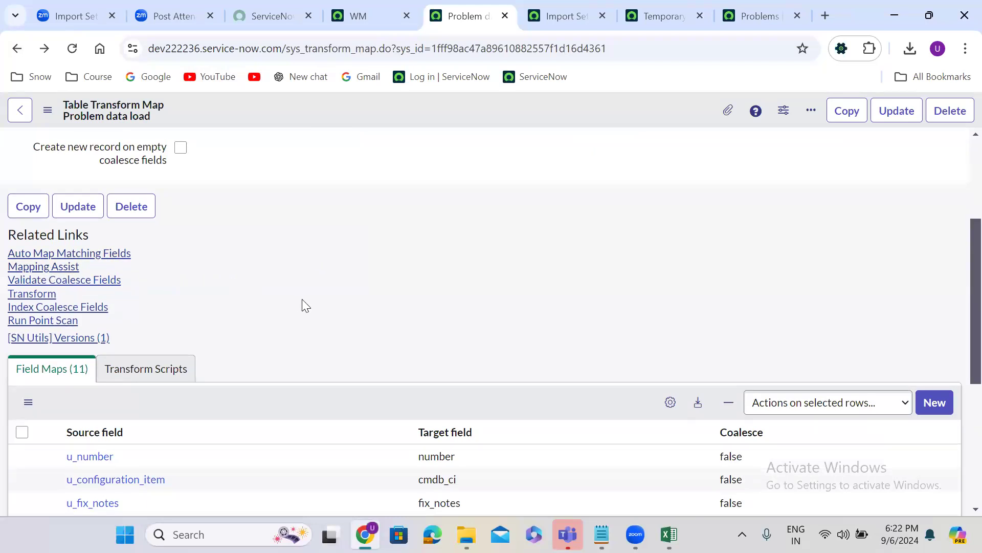
pyautogui.scroll(-4, 302, 299)
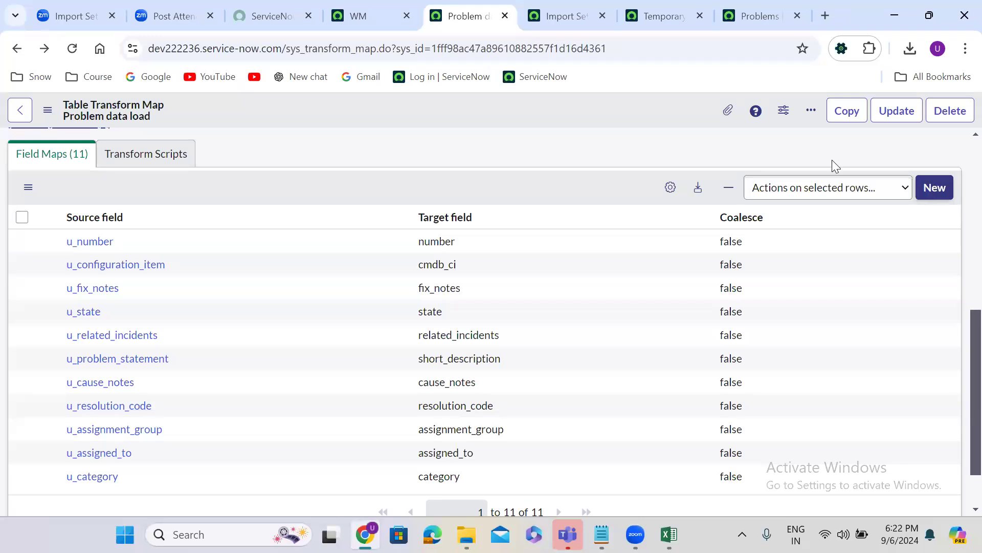
pyautogui.click(90, 7)
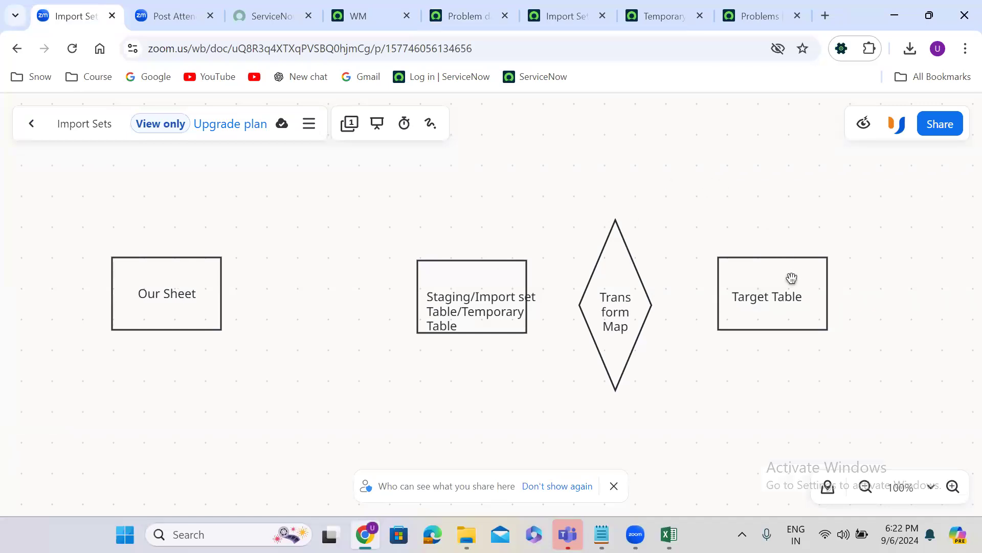
pyautogui.click(582, 9)
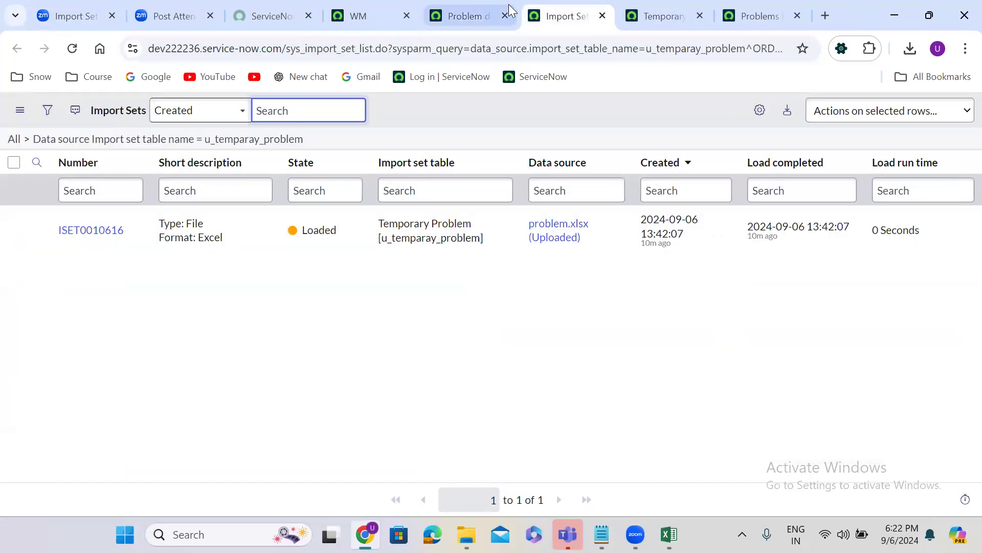
pyautogui.click(463, 15)
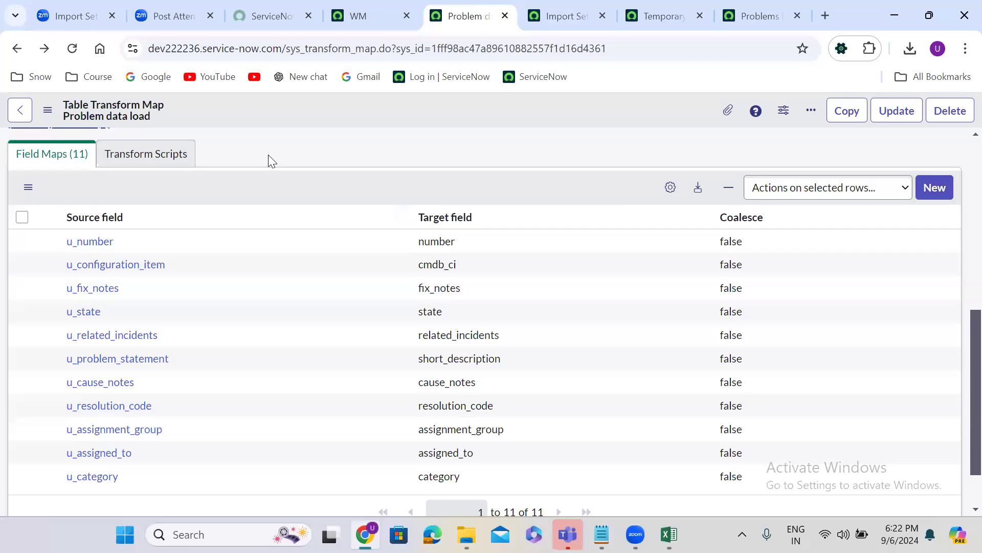
pyautogui.scroll(4, 268, 154)
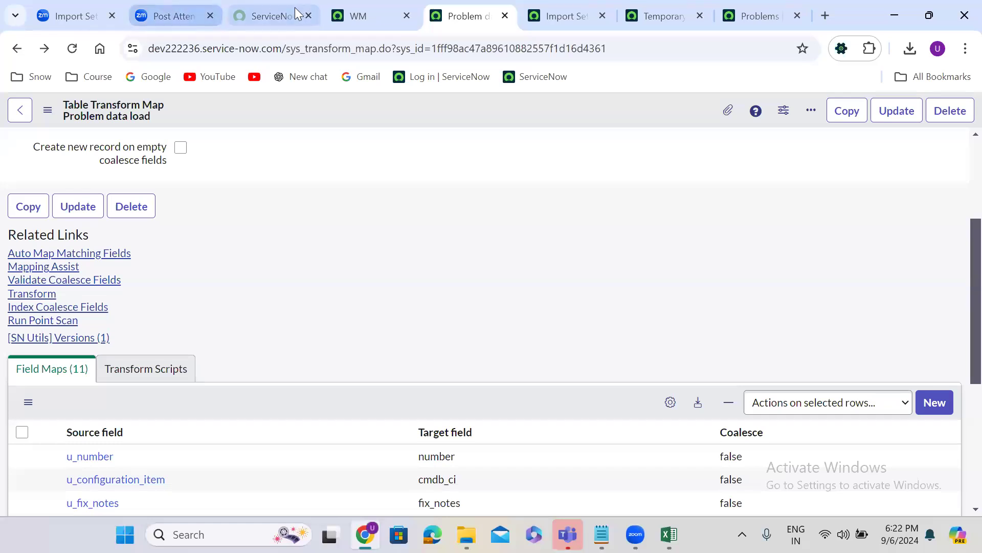
# Return to the import progress page and close all browser tabs that follow it
pyautogui.click(357, 13)
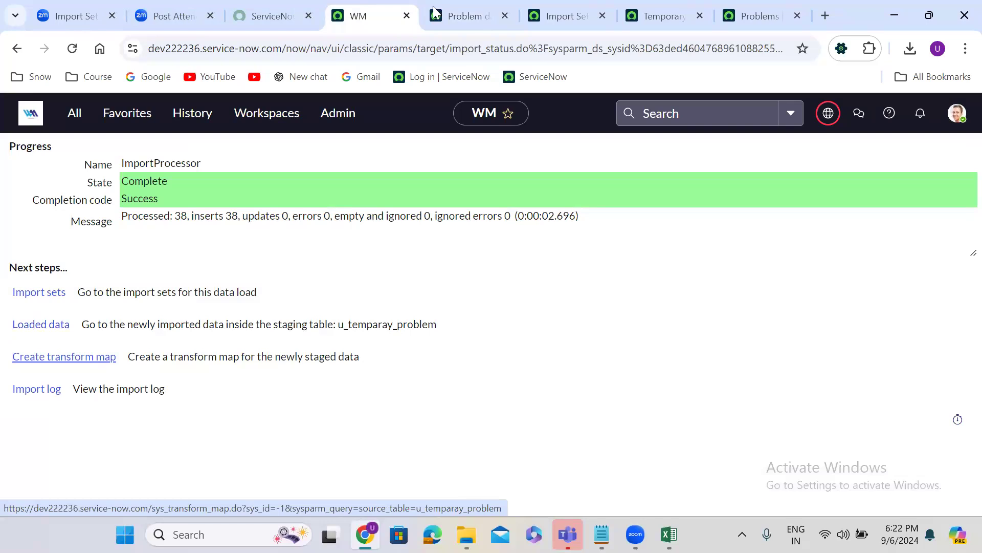
pyautogui.rightClick(382, 12)
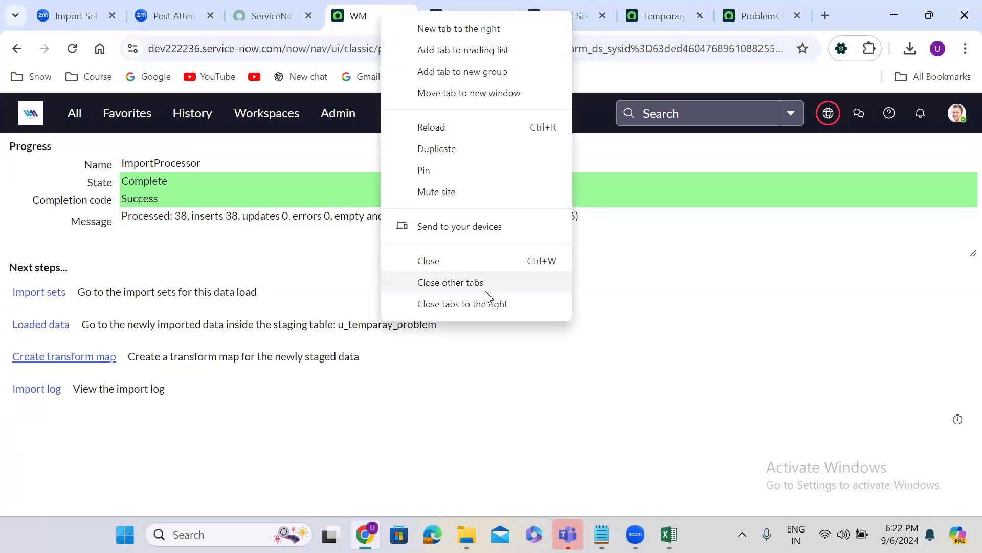
pyautogui.click(487, 305)
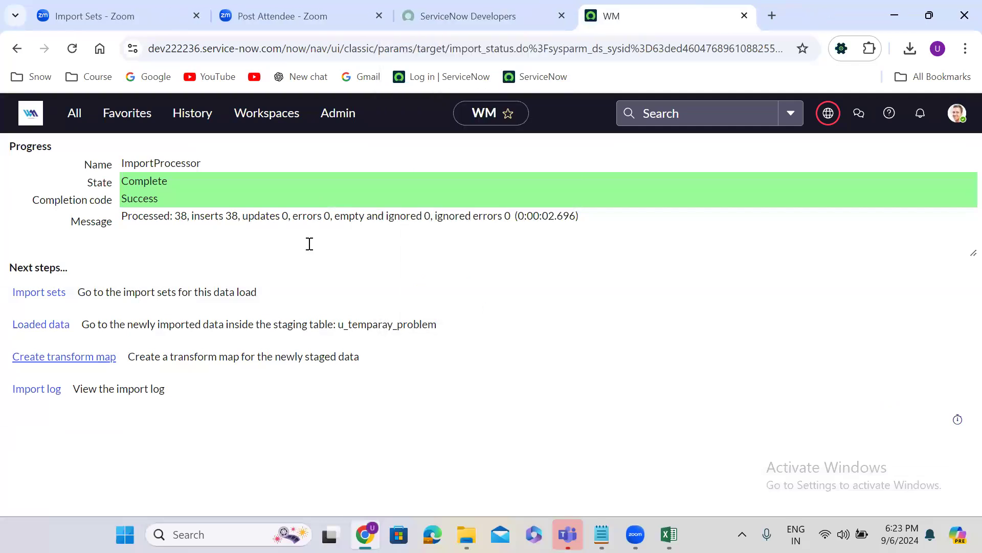
# Open the Load Data form under System Import Sets
pyautogui.click(74, 125)
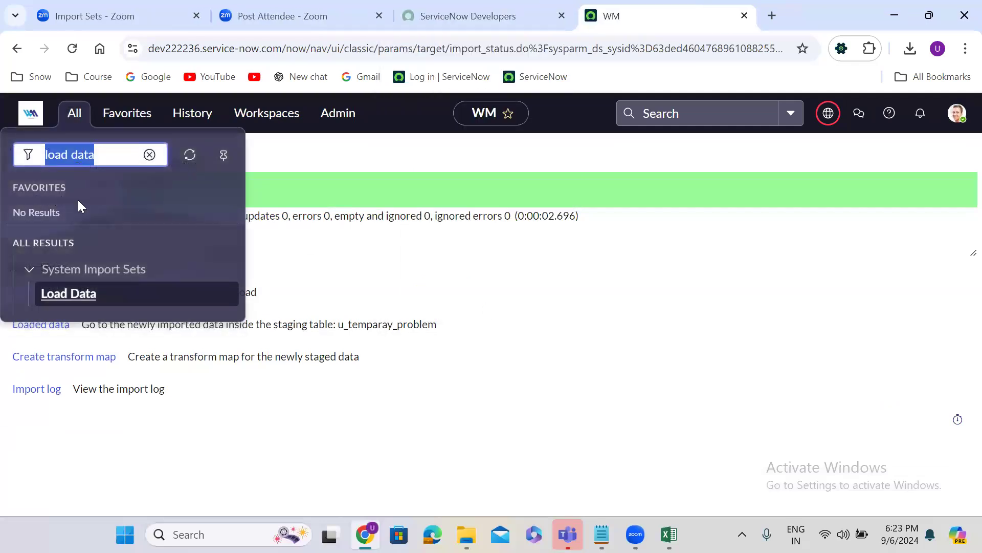
pyautogui.click(74, 299)
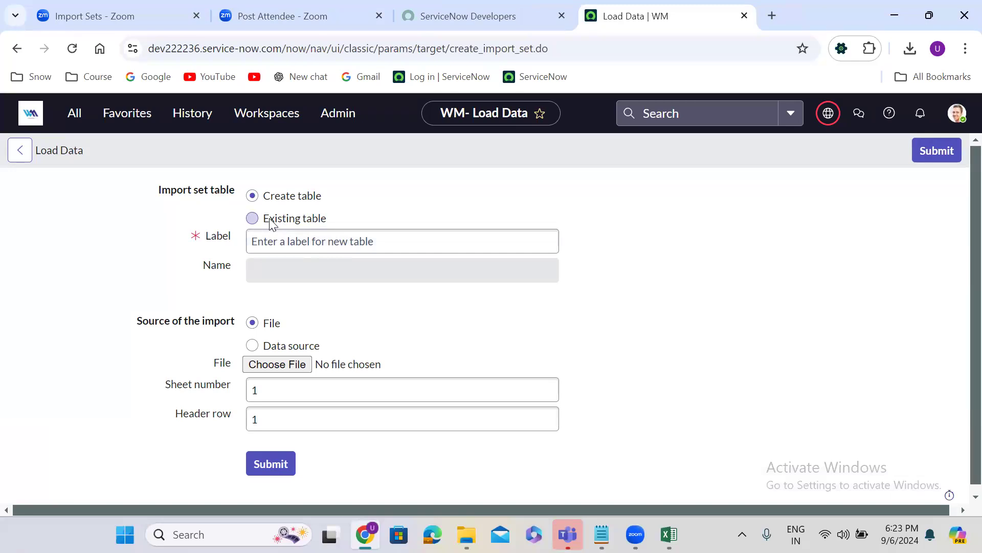
pyautogui.hotkey('alt', 'Tab')
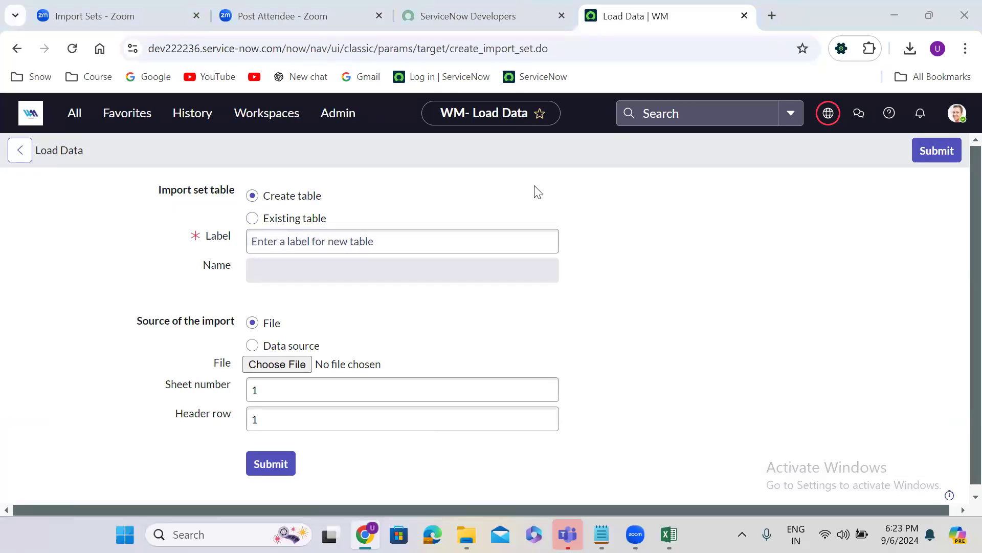
# Set the load to use the existing import set table Temporary Problem [u_temparay_problem]
pyautogui.click(286, 219)
pyautogui.click(293, 243)
pyautogui.click(293, 242)
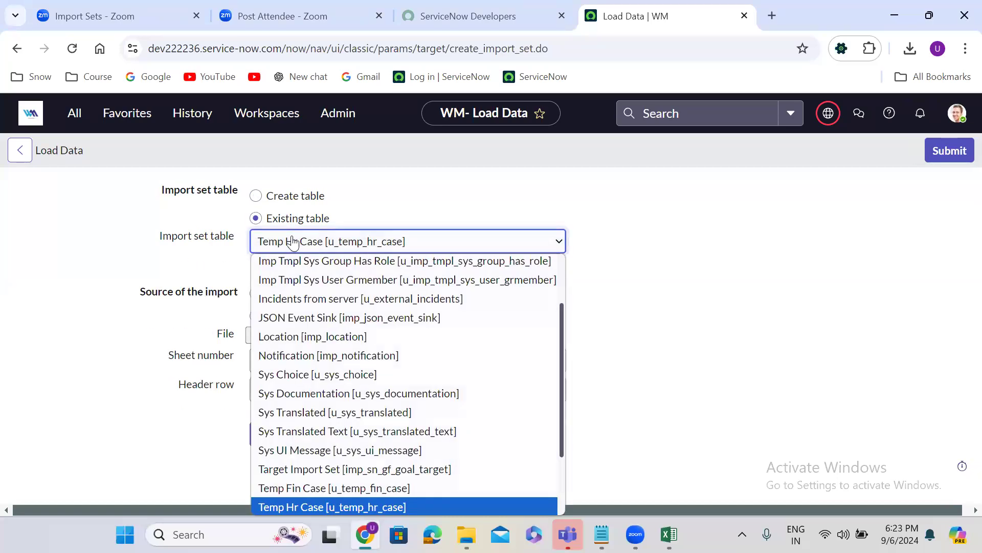
pyautogui.press('Down')
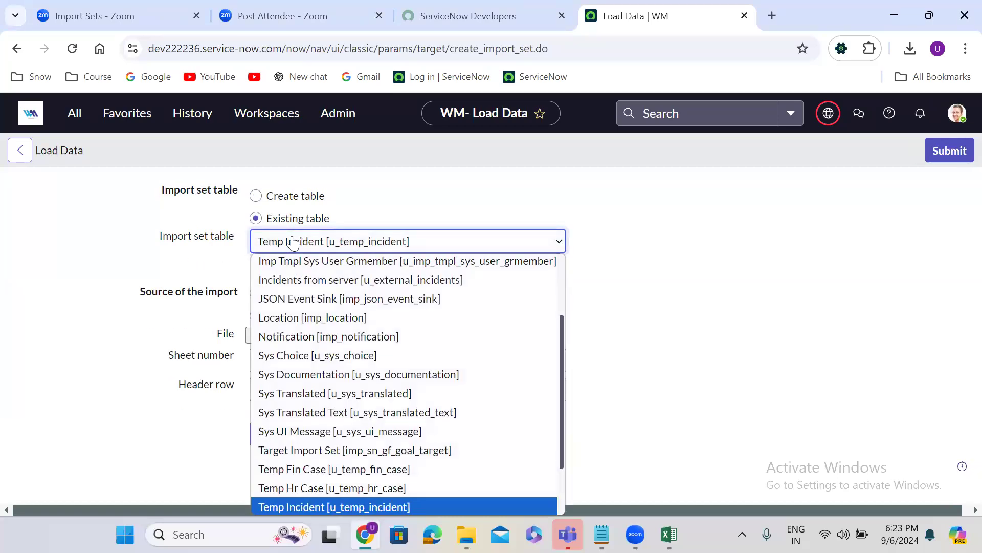
pyautogui.press('Down')
pyautogui.press('Down')
pyautogui.press('Down')
pyautogui.press('Down')
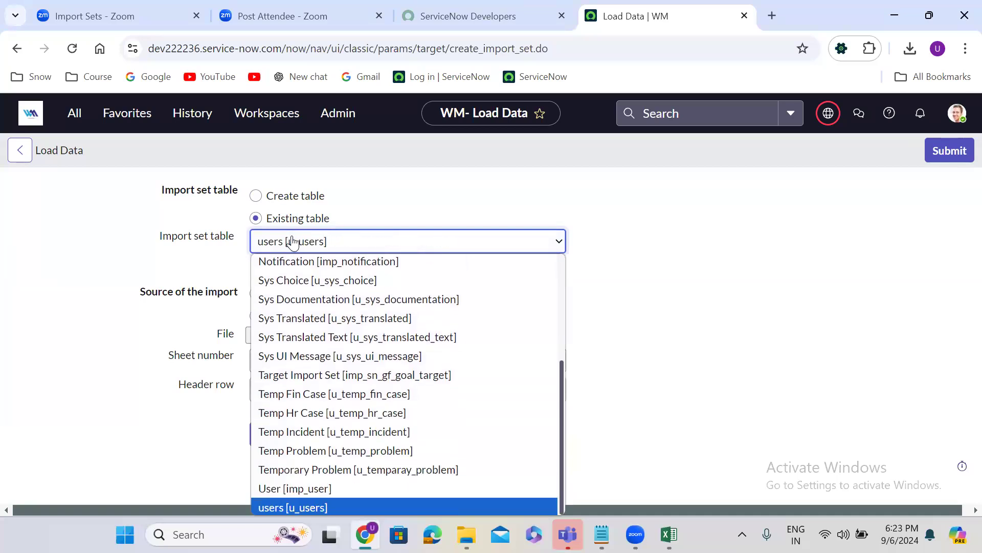
pyautogui.press('Up')
pyautogui.press('Up')
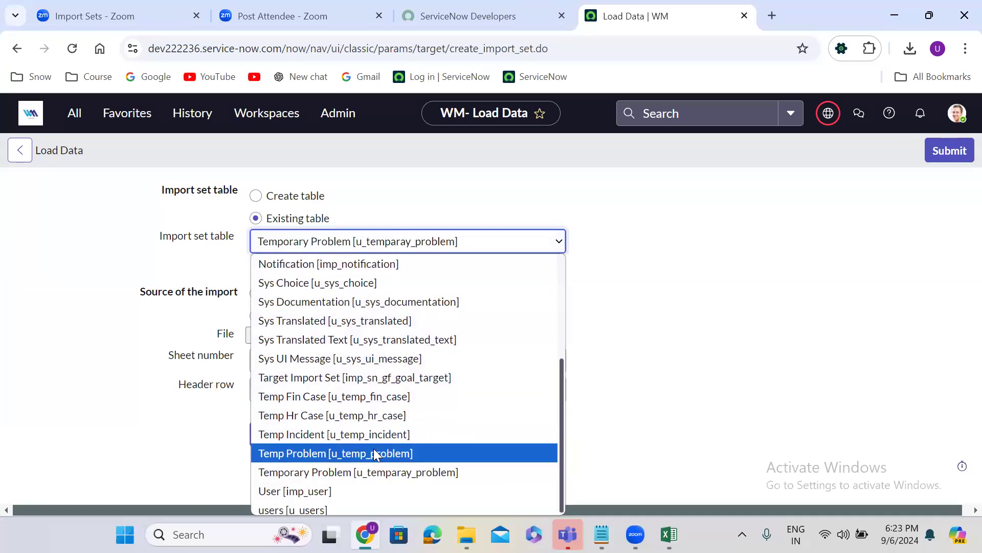
pyautogui.click(368, 471)
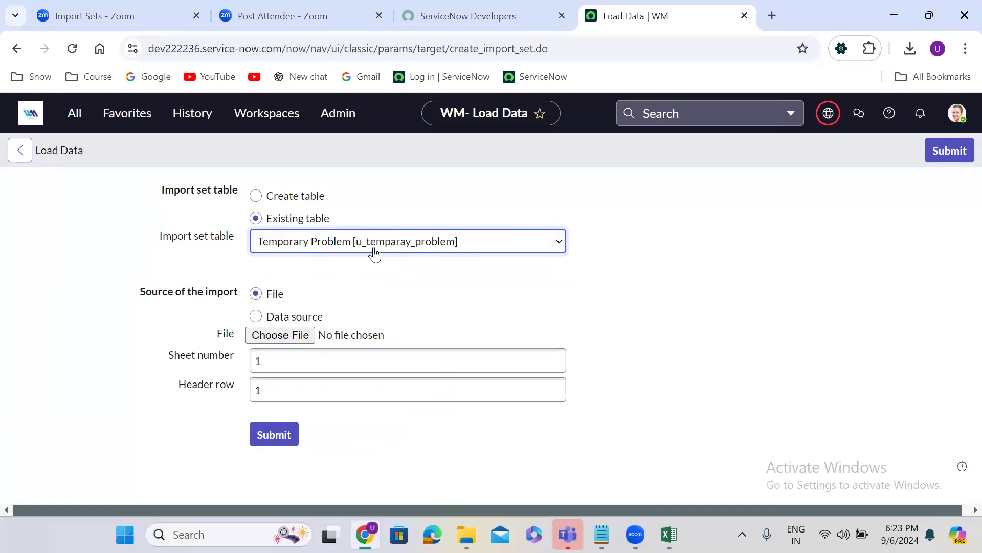
# Attach problem.xlsx from Downloads as the import source and submit the data load
pyautogui.click(296, 336)
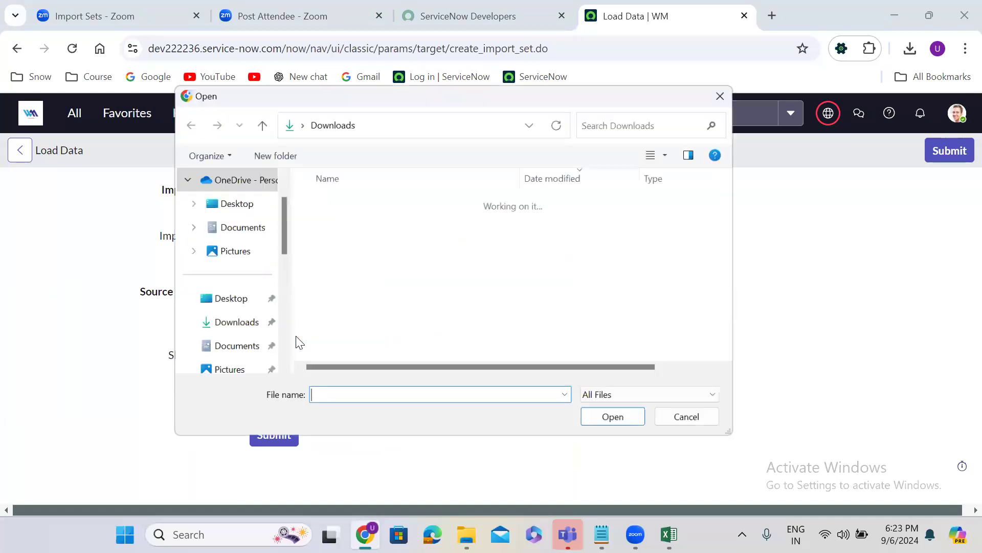
pyautogui.click(340, 221)
pyautogui.click(617, 422)
pyautogui.click(275, 435)
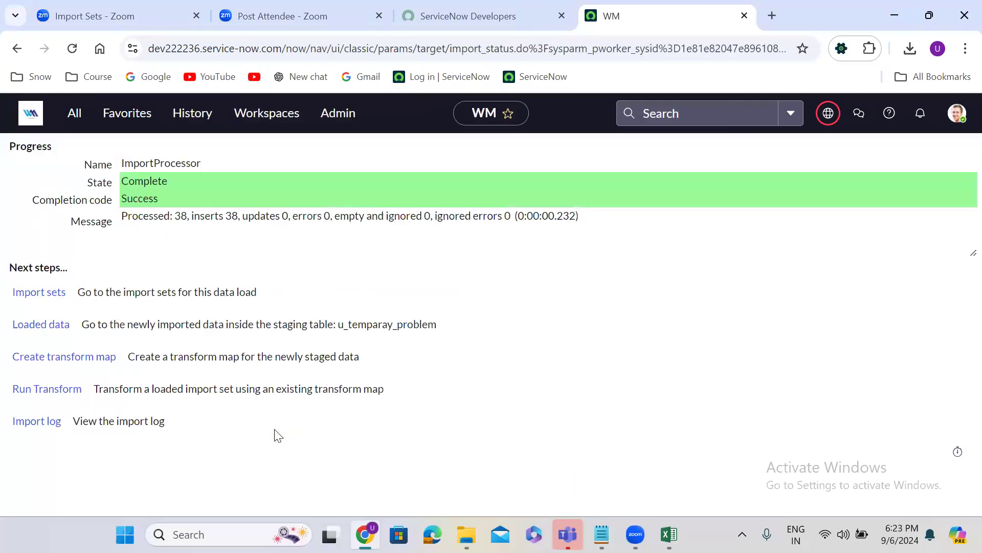
# Open the import sets for this data load in a separate browser tab and check the newest one
pyautogui.rightClick(50, 296)
pyautogui.click(128, 110)
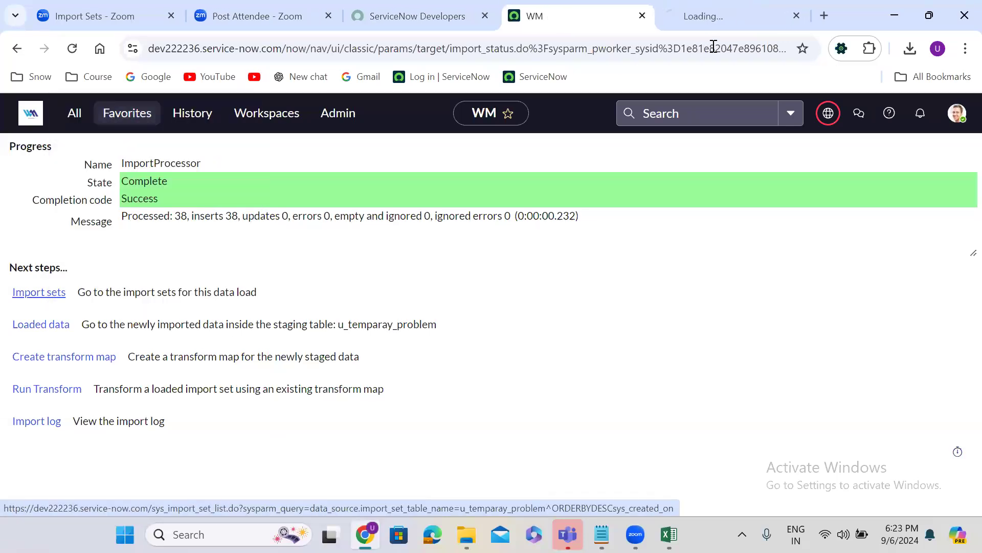
pyautogui.click(691, 6)
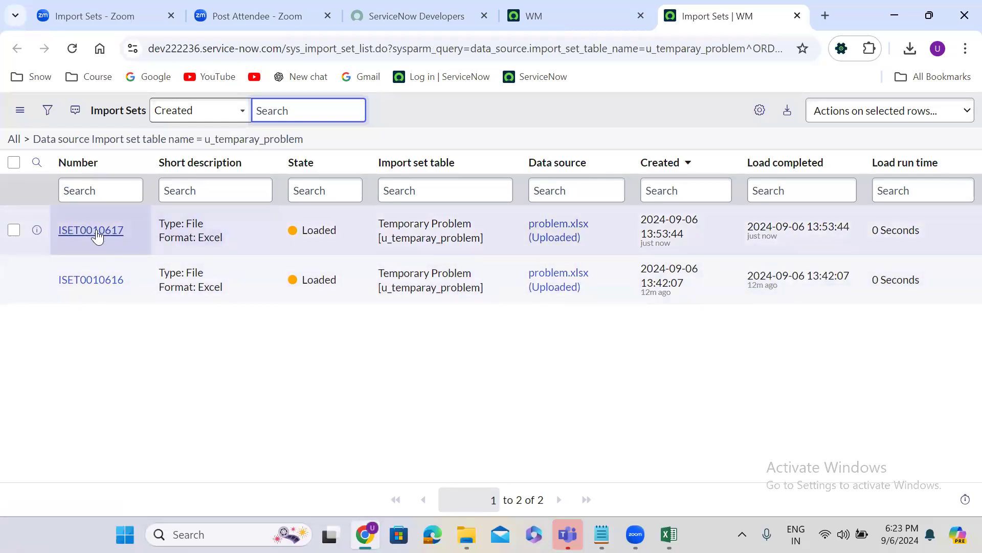
# Open the loaded data from the import progress page in a separate tab and filter it to set ISET0010617
pyautogui.click(600, 12)
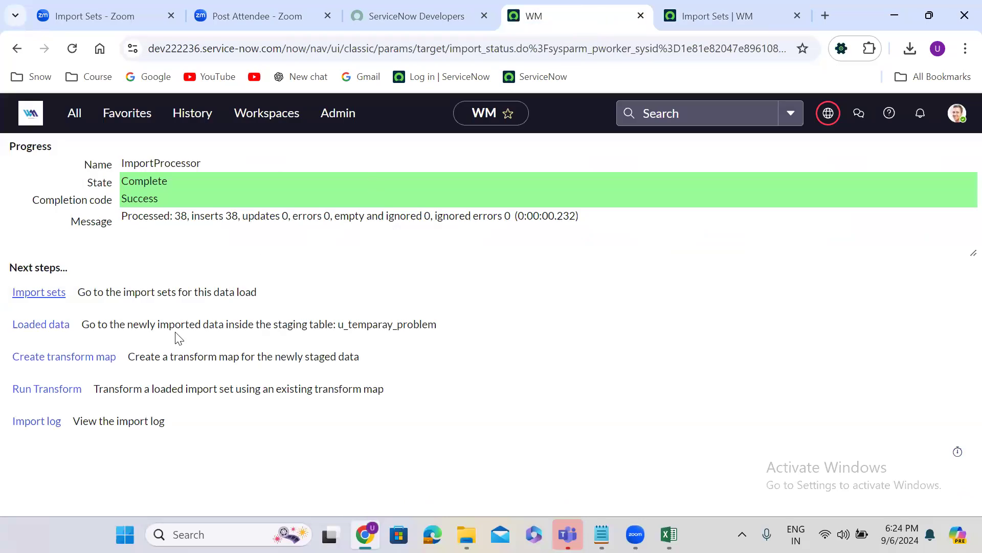
pyautogui.rightClick(50, 328)
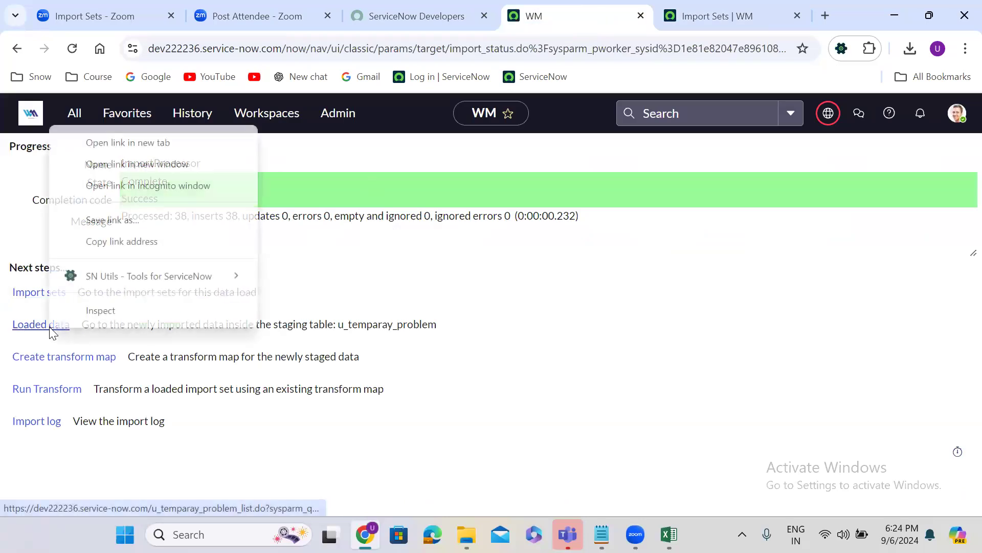
pyautogui.click(149, 144)
pyautogui.click(722, 10)
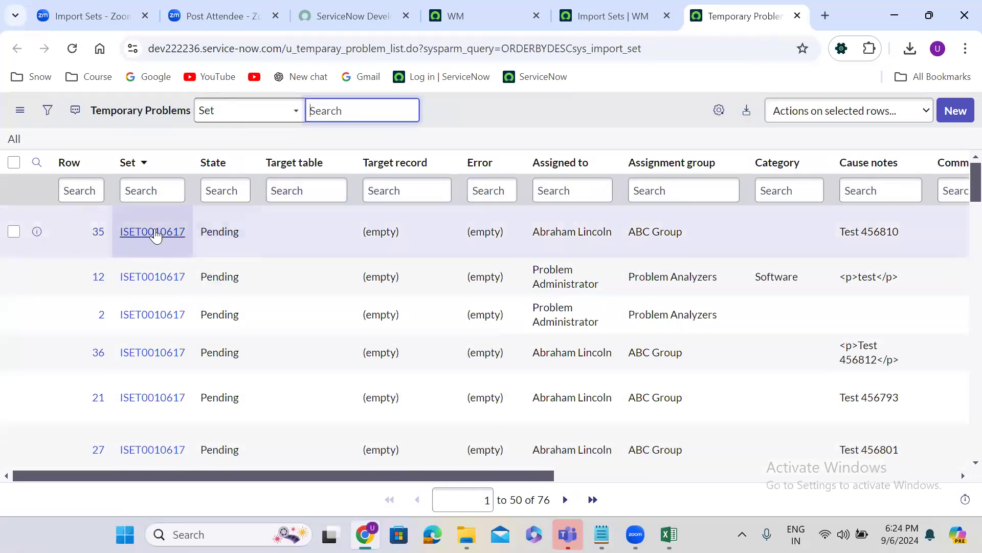
pyautogui.rightClick(165, 237)
pyautogui.press('Escape')
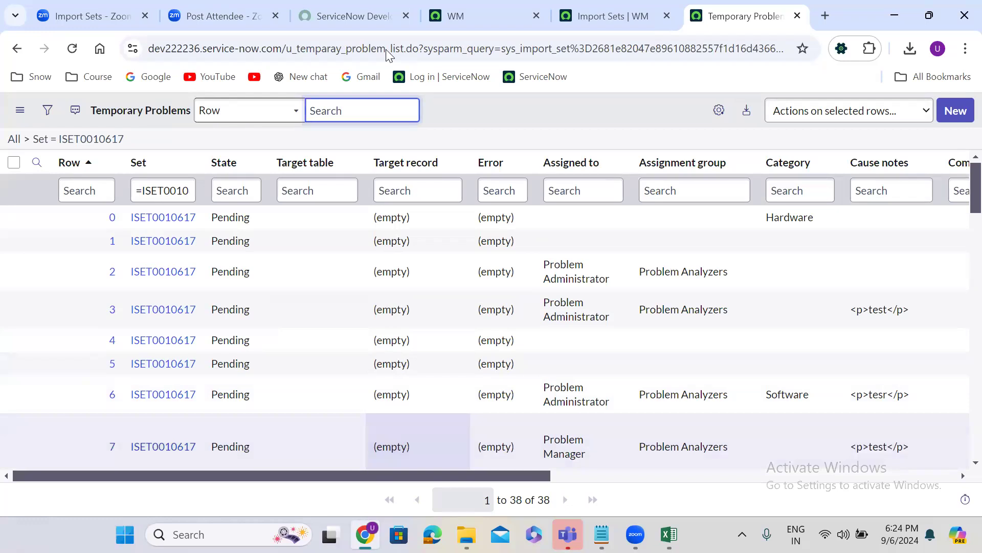
# Run the transform on import set ISET0010617 with the Problem data load map
pyautogui.click(547, 3)
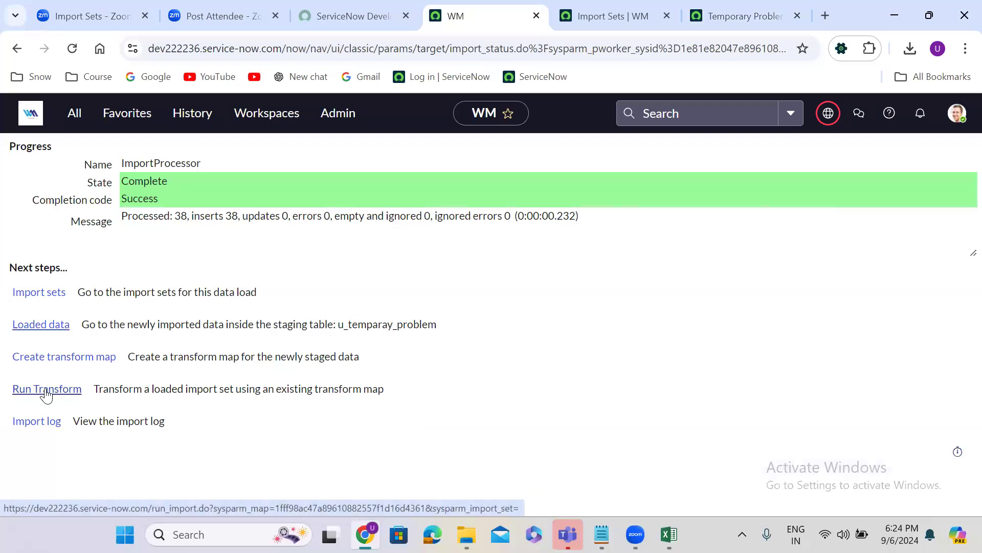
pyautogui.click(46, 390)
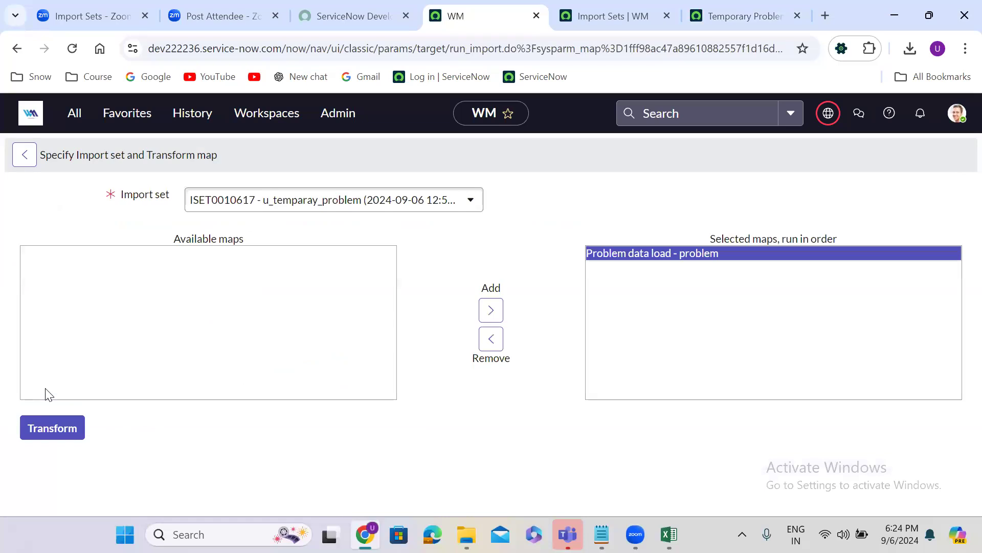
pyautogui.click(54, 430)
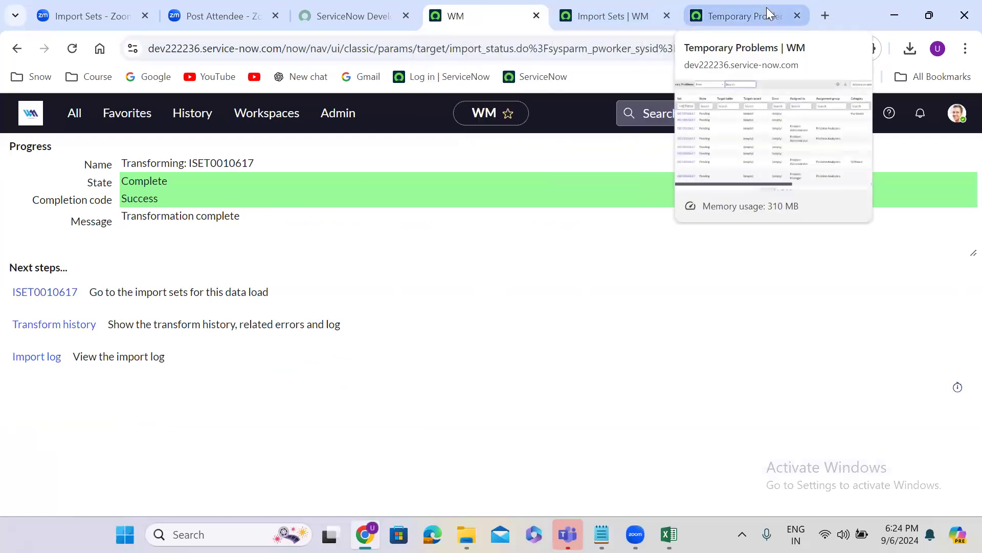
# Duplicate the Temporary Problems tab to check the row states, and open problem_list.do in the duplicate to view the Problem table
pyautogui.click(766, 7)
pyautogui.rightClick(767, 8)
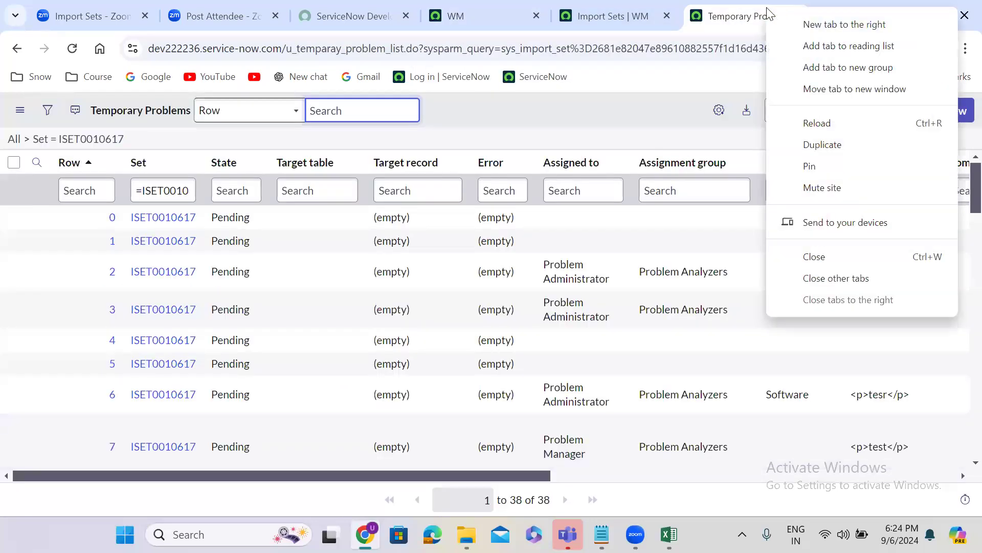
pyautogui.click(822, 145)
pyautogui.moveTo(288, 50); pyautogui.dragTo(960, 6)
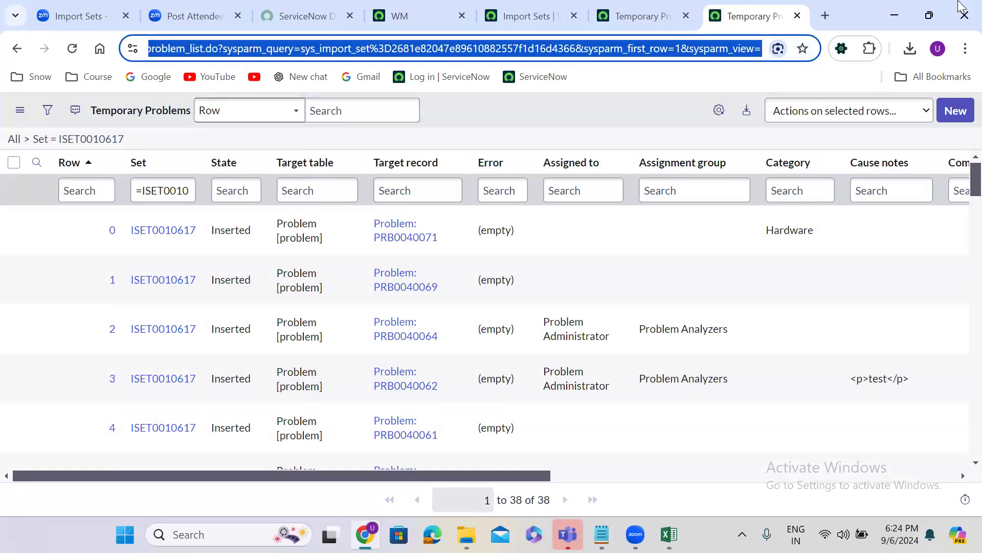
pyautogui.write('probl')
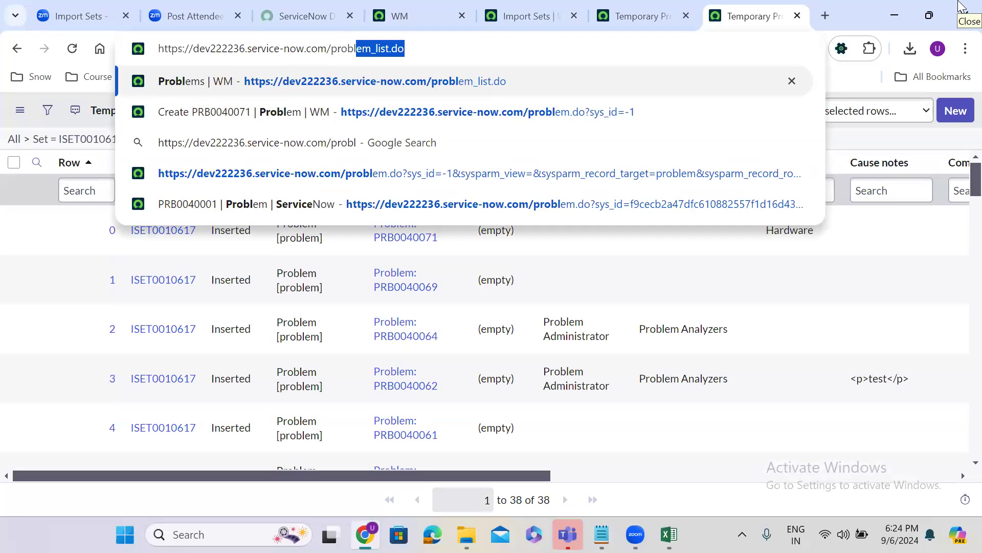
pyautogui.write('em_list.do')
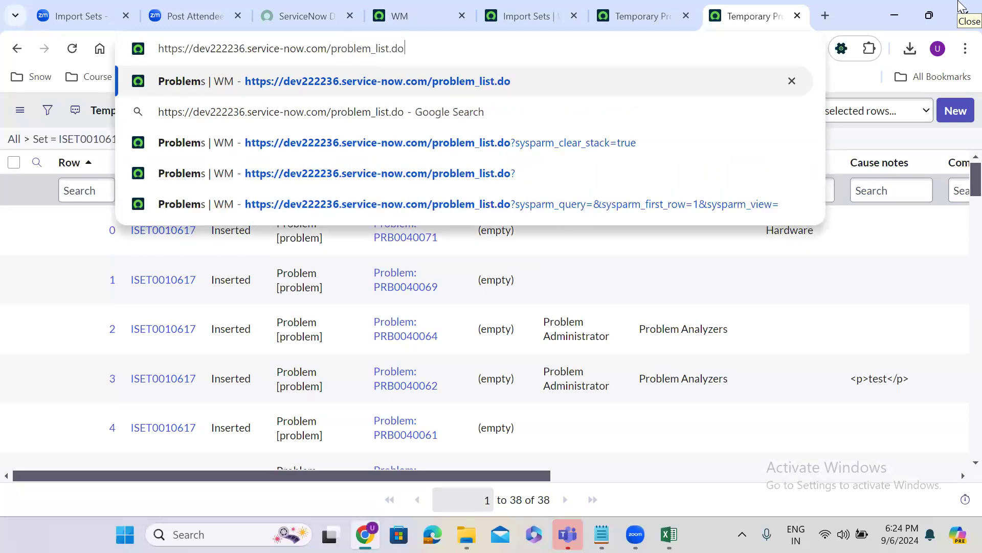
pyautogui.press('Return')
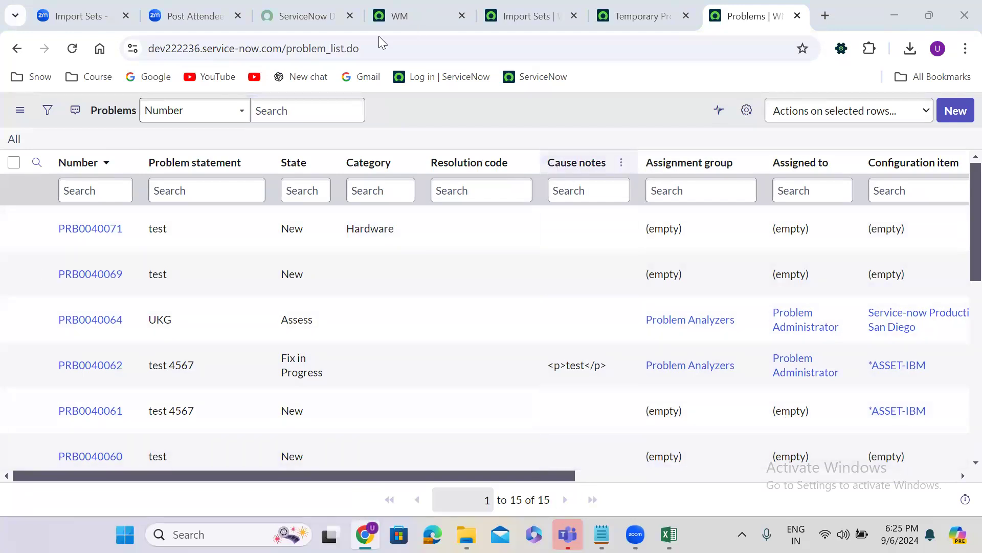
# Open the transform history for ISET0010617 in a separate tab from the transform progress page
pyautogui.click(412, 9)
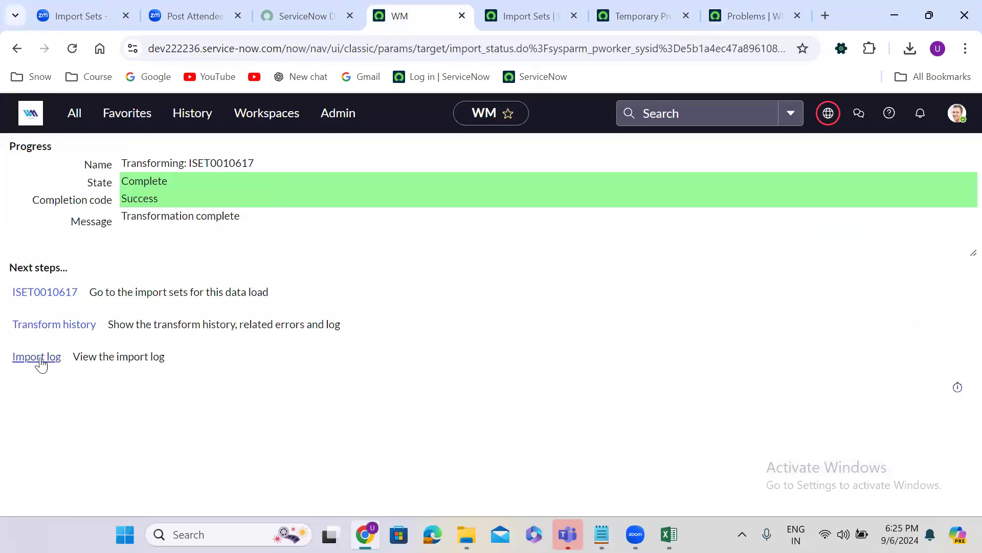
pyautogui.rightClick(58, 329)
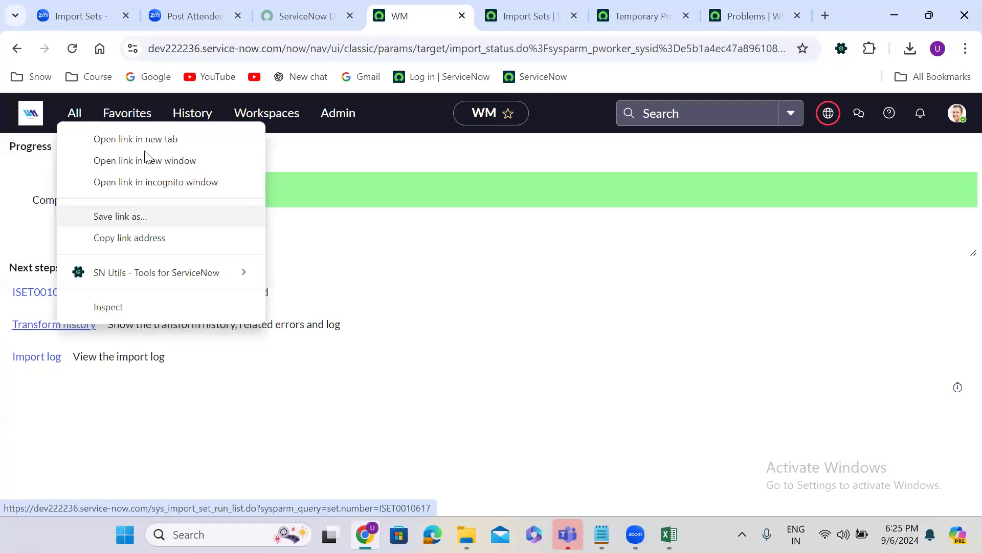
pyautogui.click(139, 139)
pyautogui.click(464, 9)
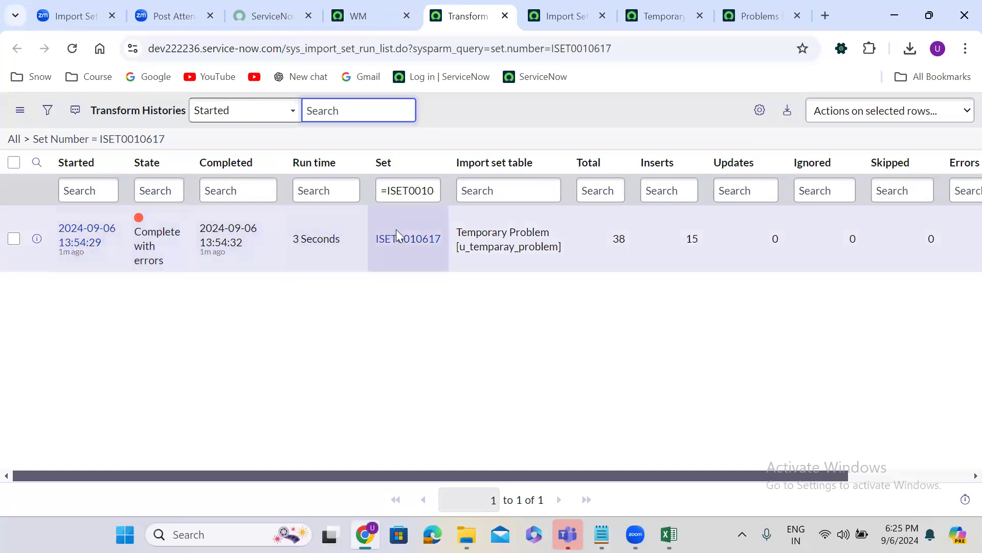
# Open import set ISET0010617 and review the state, target record and error of its Import Set Rows
pyautogui.click(405, 241)
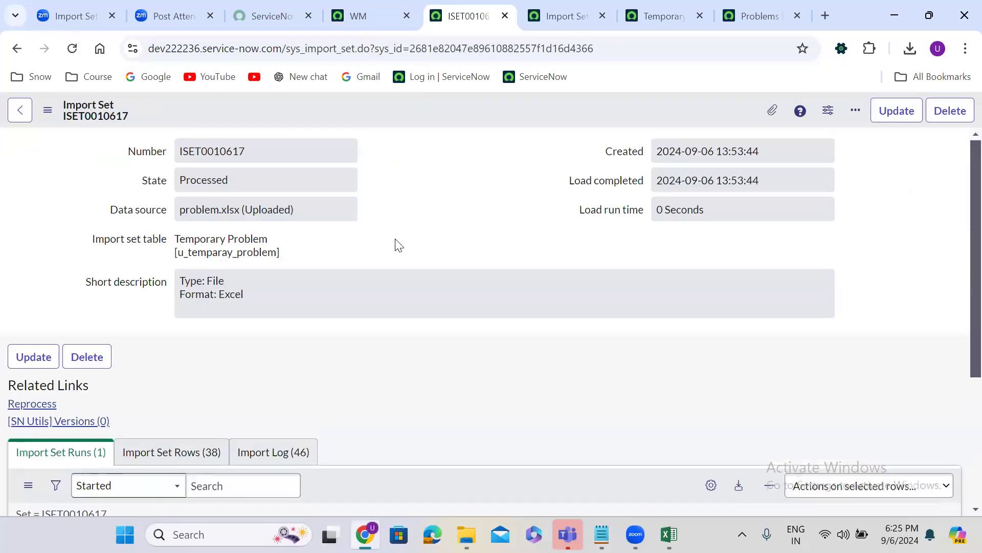
pyautogui.scroll(-4, 374, 243)
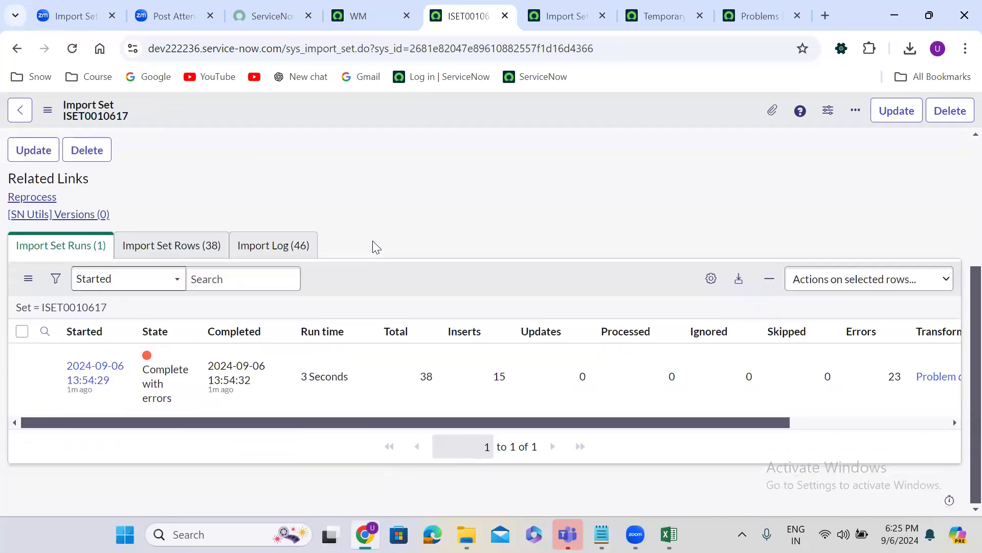
pyautogui.click(193, 251)
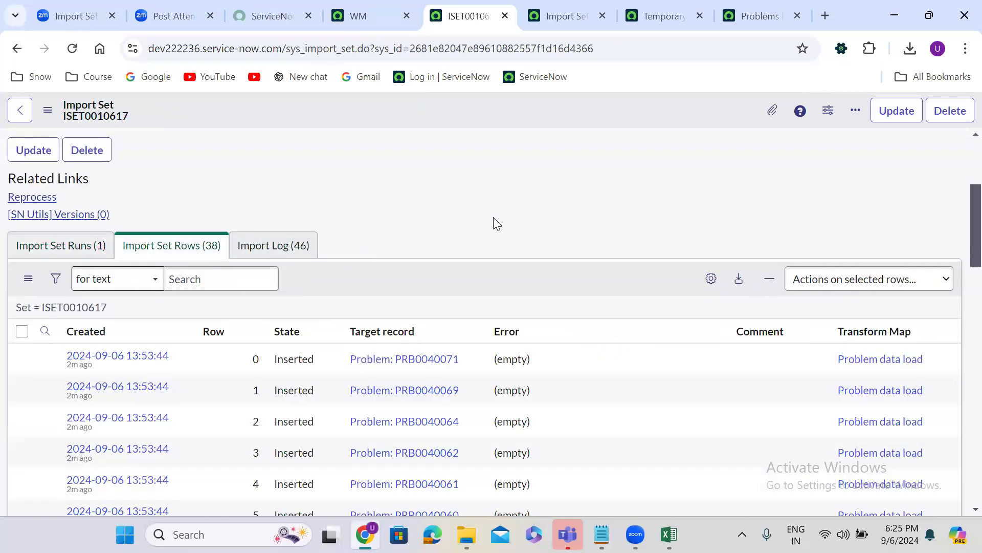
pyautogui.scroll(-1, 494, 218)
pyautogui.scroll(-7, 493, 218)
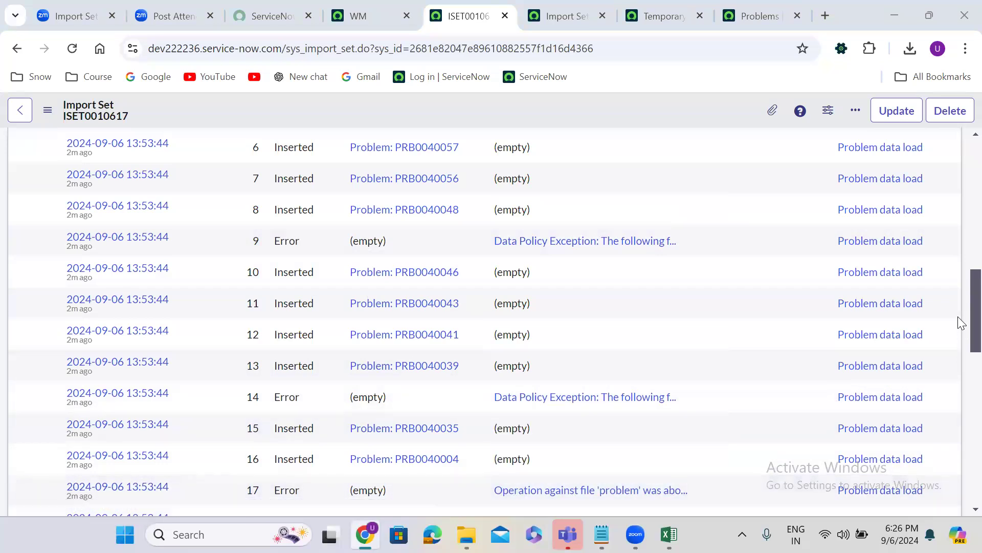
pyautogui.moveTo(958, 323)
pyautogui.mouseDown()
pyautogui.moveTo(958, 478)
pyautogui.moveTo(958, 311)
pyautogui.mouseUp()
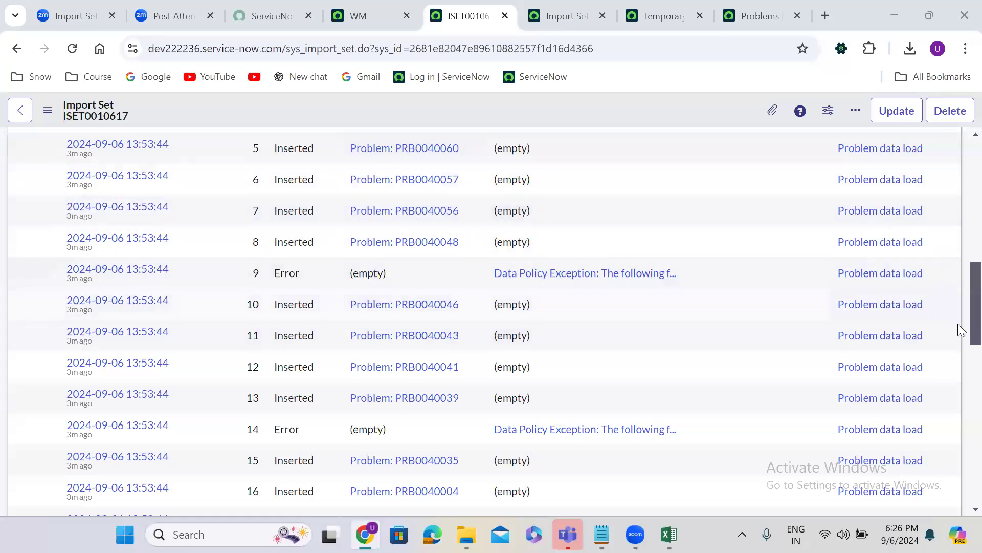
pyautogui.scroll(4, 958, 330)
pyautogui.scroll(-10, 958, 286)
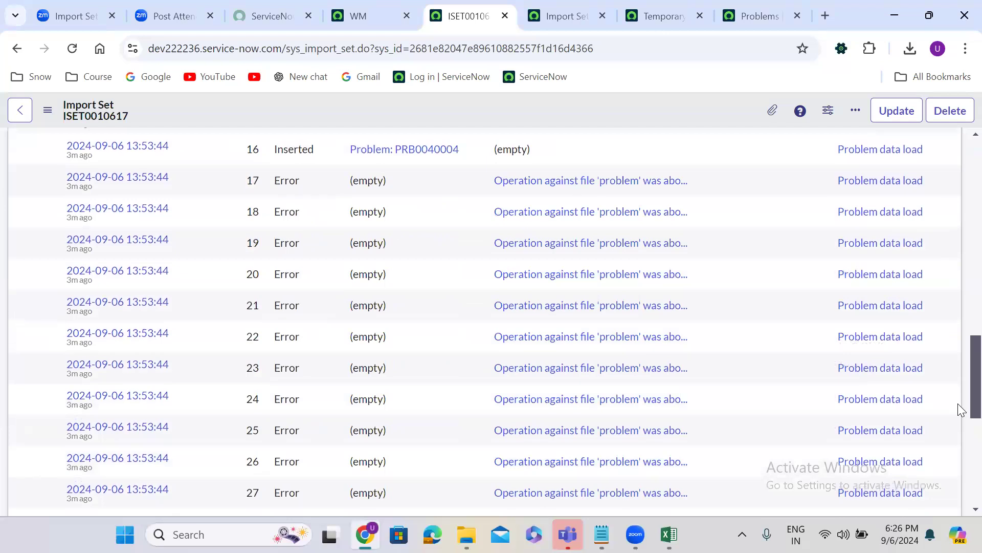
pyautogui.scroll(-5, 959, 409)
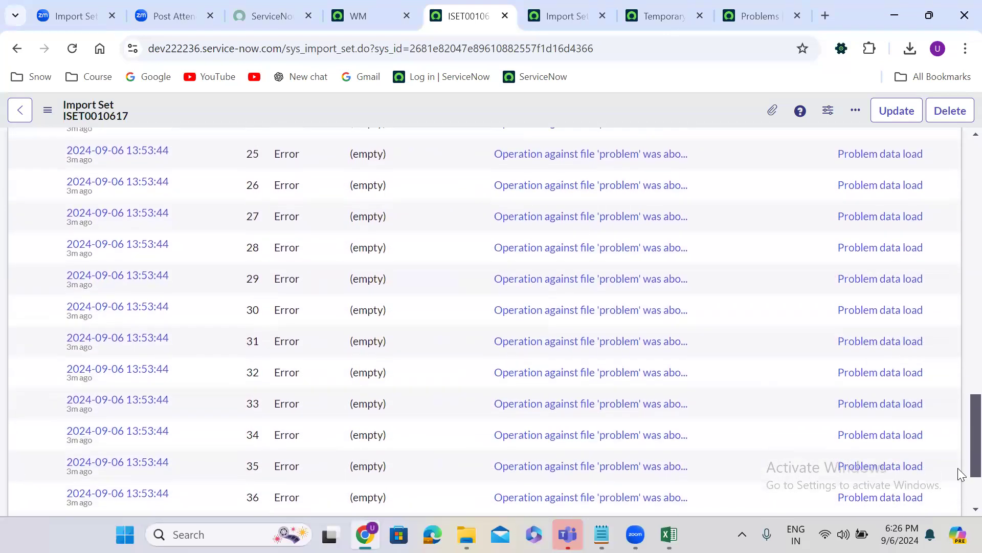
pyautogui.scroll(-2, 958, 481)
pyautogui.scroll(15, 958, 315)
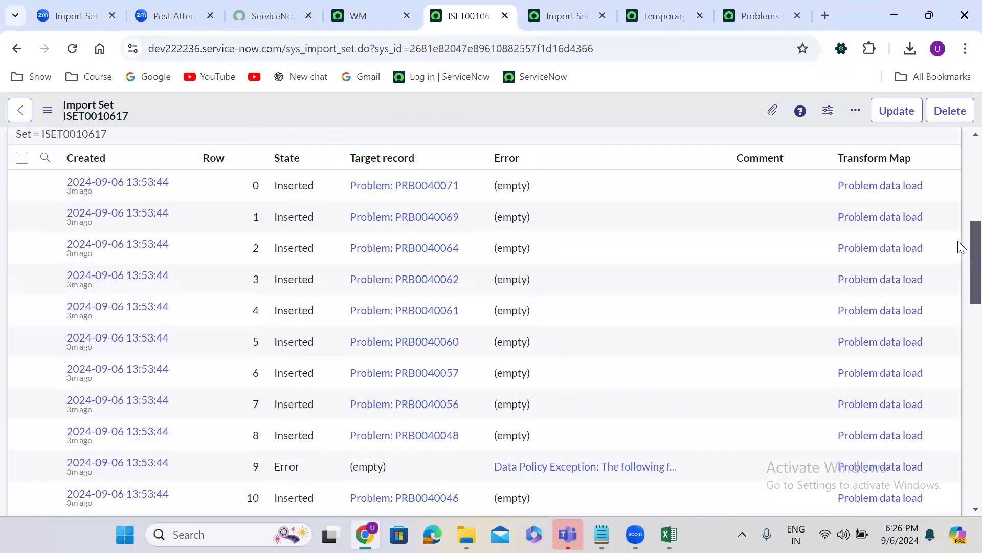
# Delete all records listed in the Problem table and confirm the deletion
pyautogui.scroll(7, 960, 247)
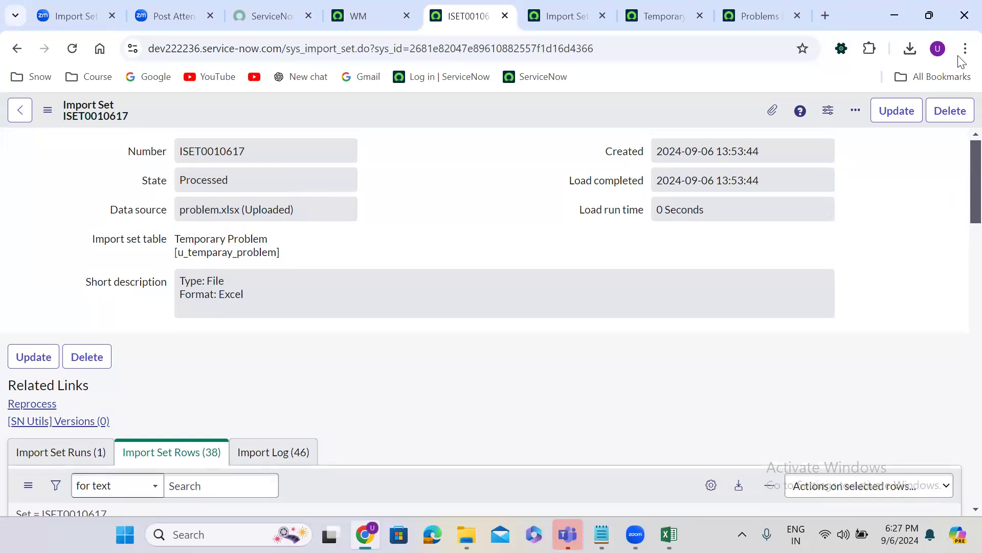
pyautogui.click(754, 11)
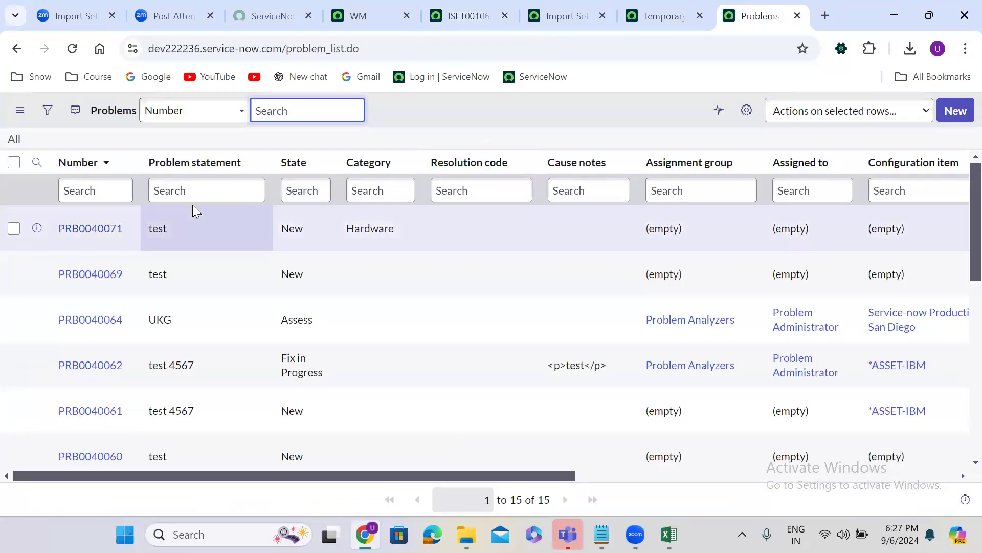
pyautogui.click(14, 163)
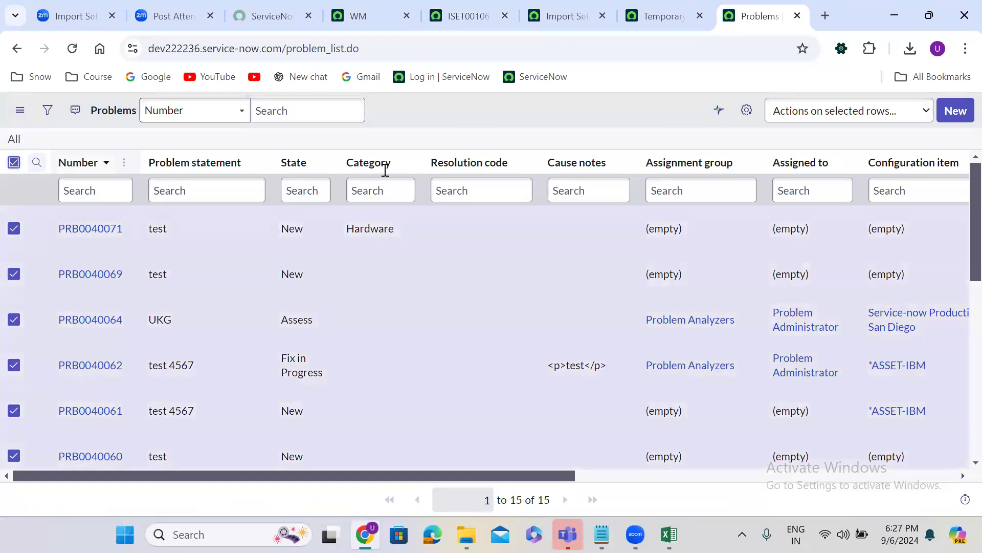
pyautogui.click(837, 117)
pyautogui.click(817, 151)
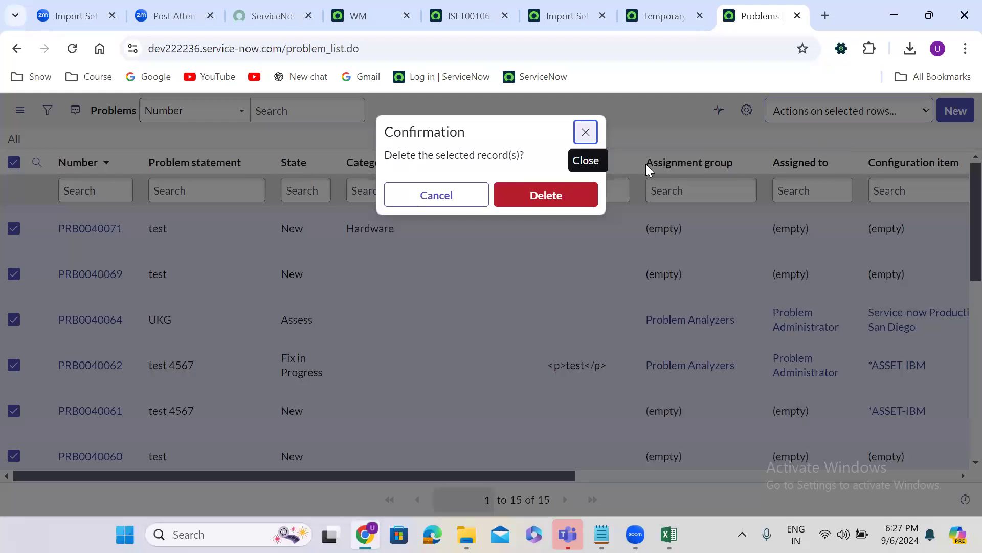
pyautogui.click(536, 196)
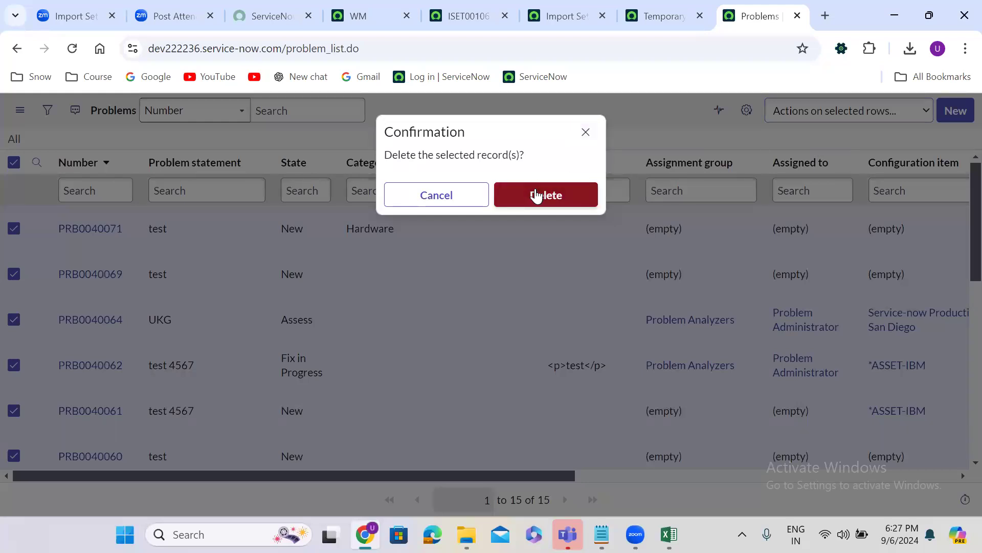
pyautogui.click(536, 195)
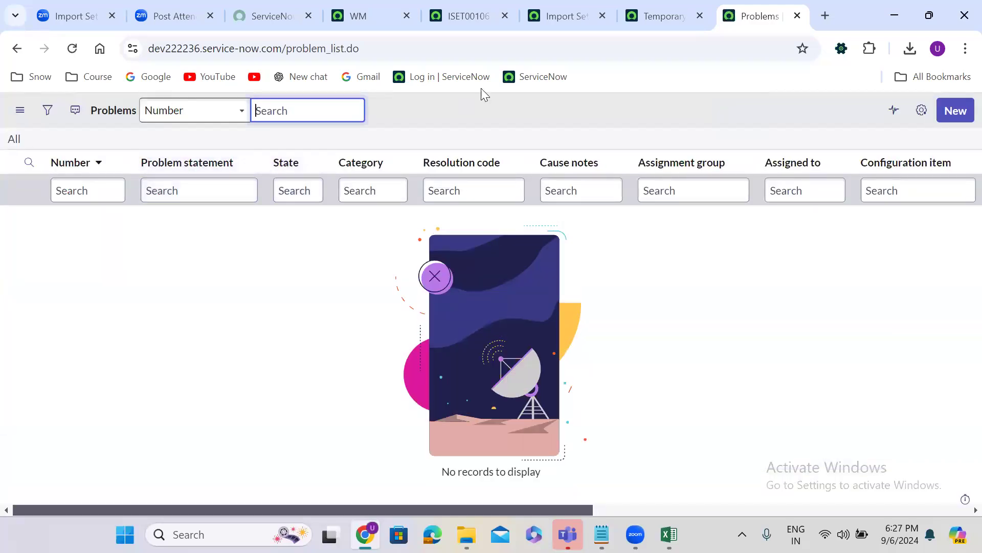
# Duplicate the Problems list tab and open the data policies configured for the Problem table in the duplicate
pyautogui.rightClick(747, 20)
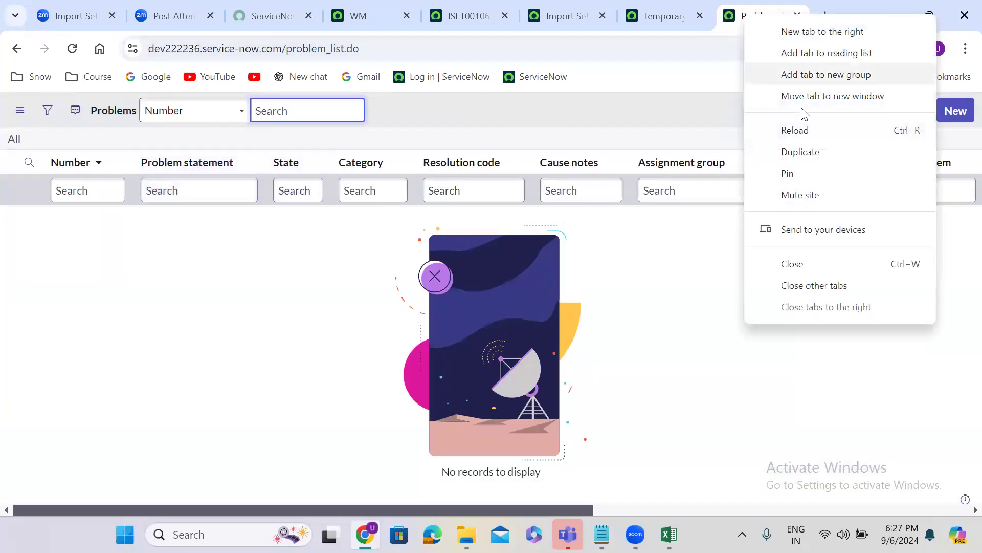
pyautogui.click(806, 151)
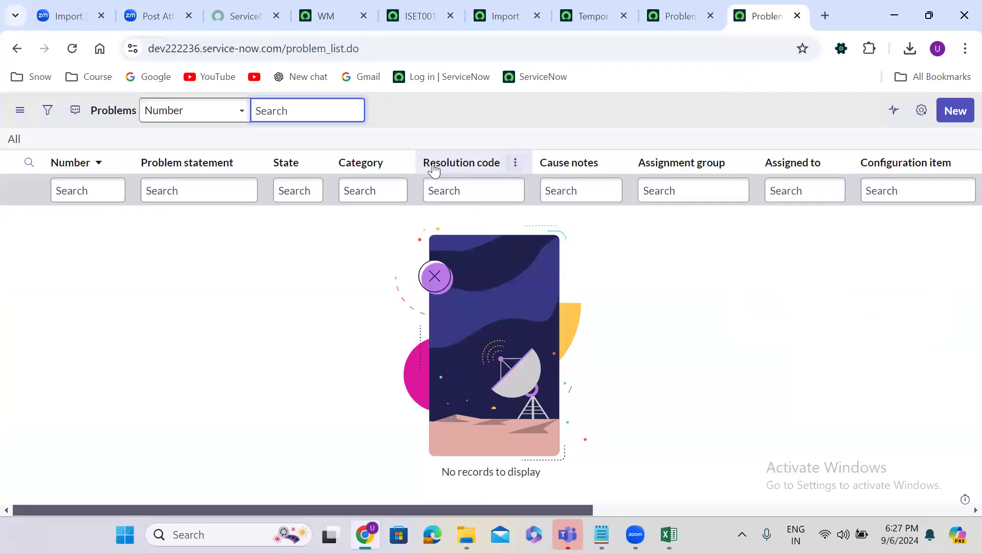
pyautogui.click(401, 163)
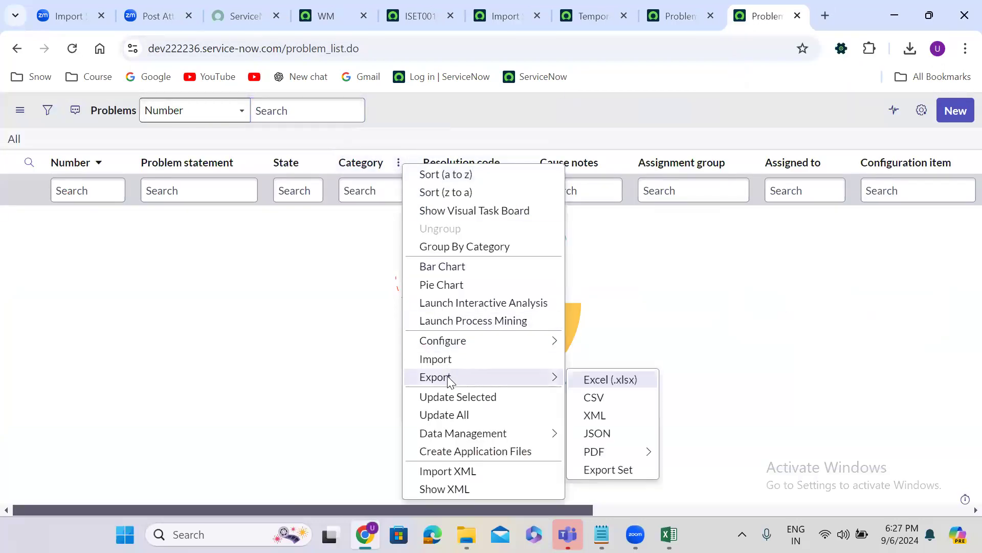
pyautogui.moveTo(441, 341)
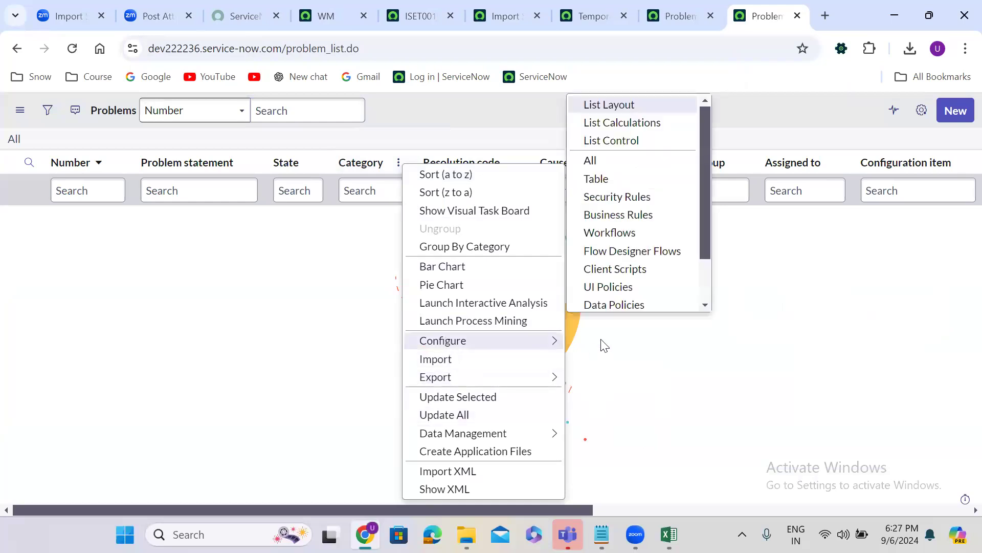
pyautogui.click(594, 307)
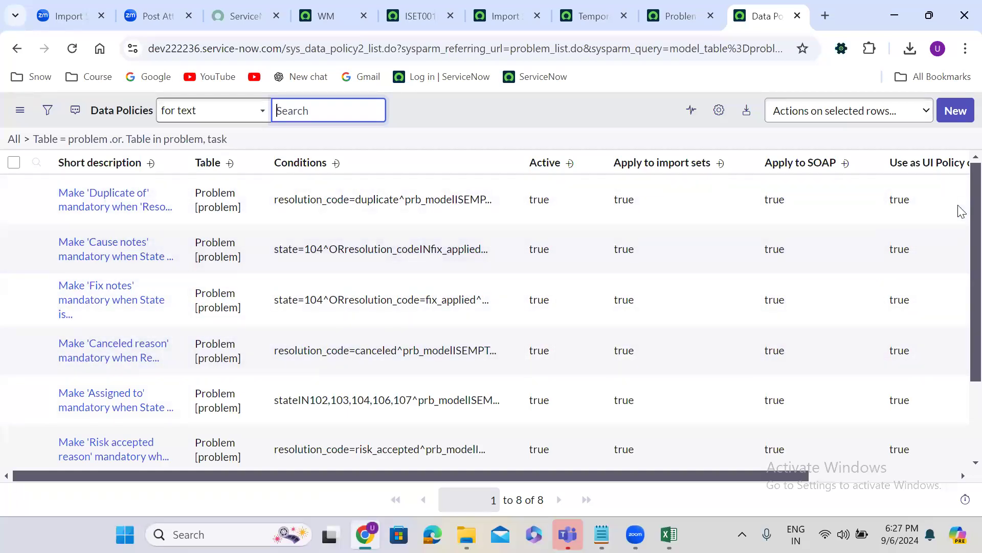
# Set Active to false for all eight Problem data policies in one list edit
pyautogui.scroll(-2, 960, 254)
pyautogui.moveTo(958, 327); pyautogui.dragTo(958, 194)
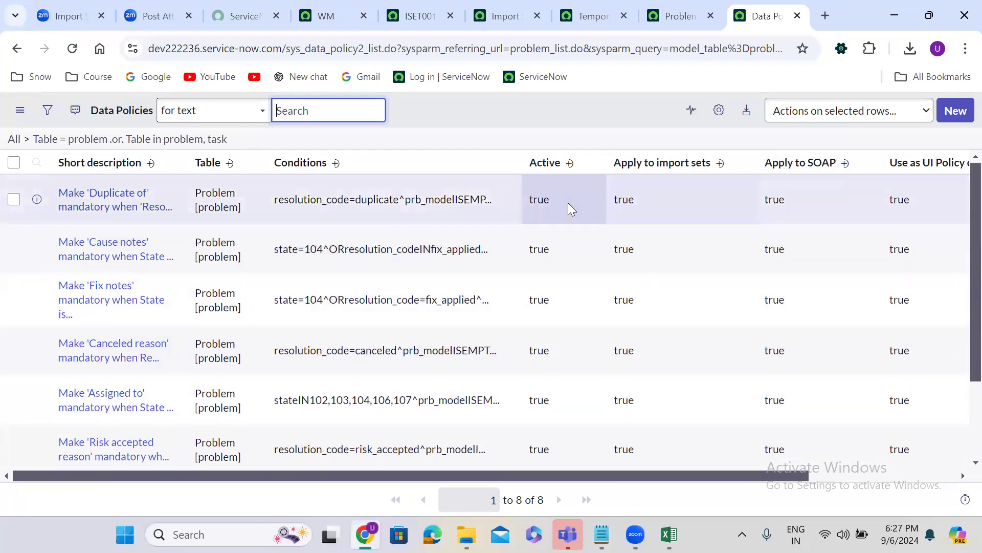
pyautogui.moveTo(564, 202); pyautogui.dragTo(562, 448)
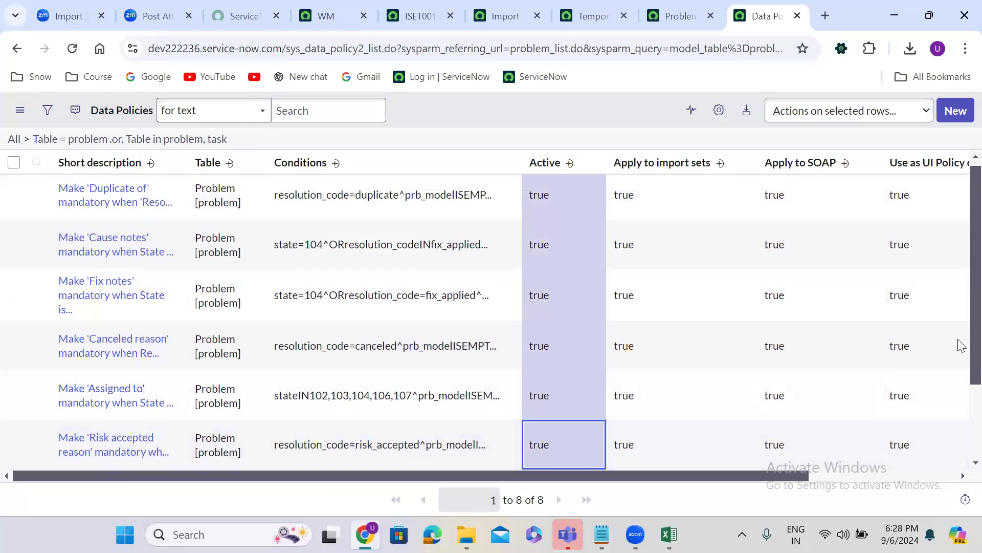
pyautogui.scroll(-2, 961, 436)
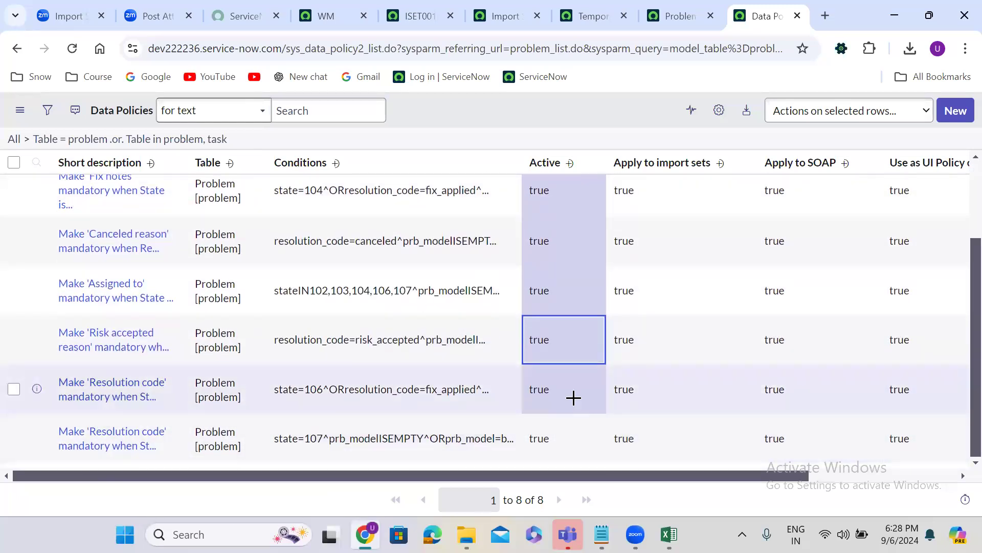
pyautogui.keyDown('shift'); pyautogui.click(572, 397); pyautogui.keyUp('shift')
pyautogui.keyDown('shift'); pyautogui.click(571, 428); pyautogui.keyUp('shift')
pyautogui.doubleClick(552, 443)
pyautogui.click(549, 436)
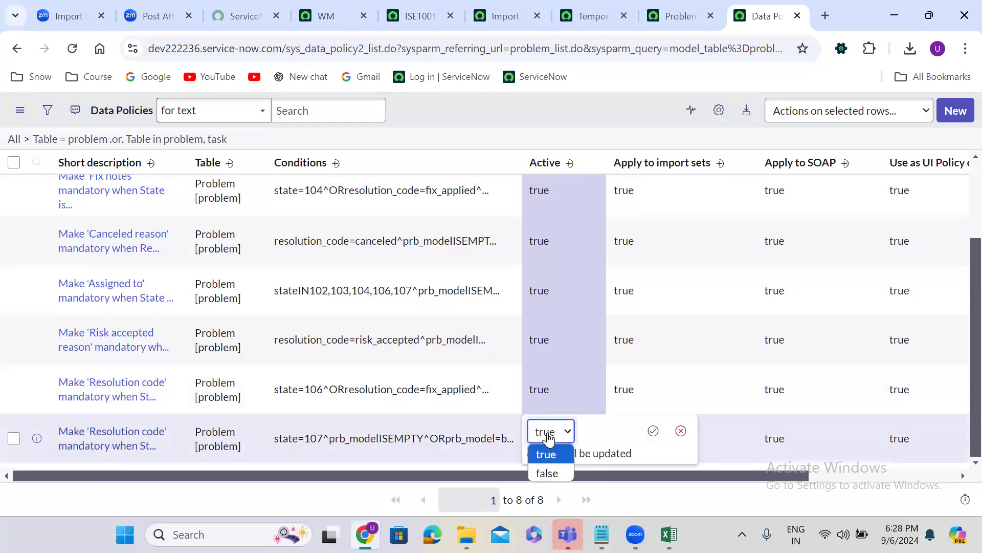
pyautogui.click(548, 473)
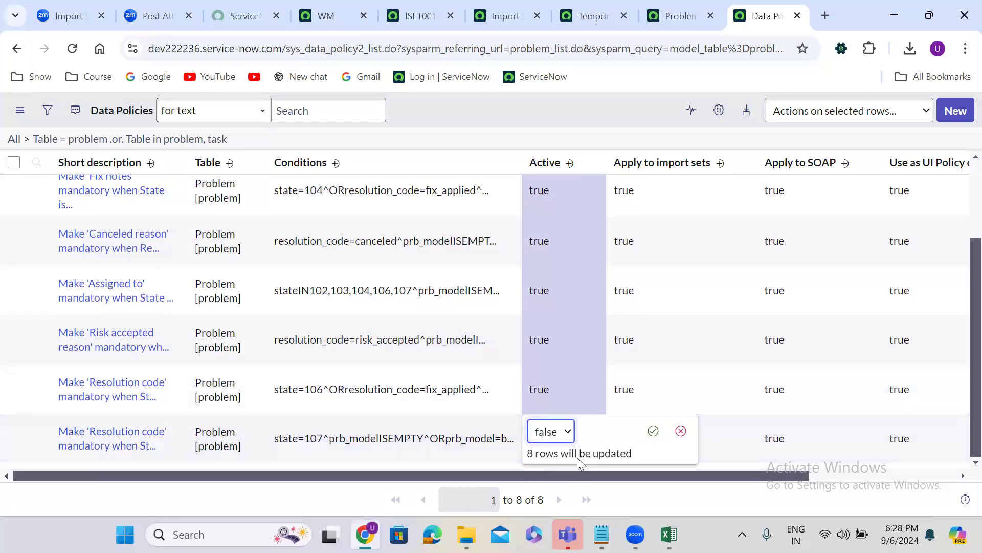
pyautogui.click(653, 430)
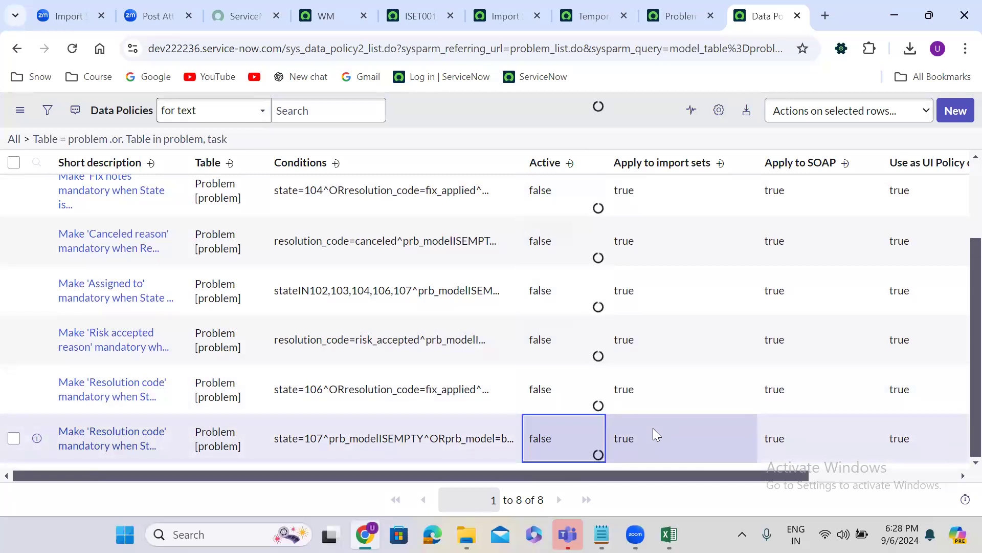
pyautogui.scroll(3, 961, 170)
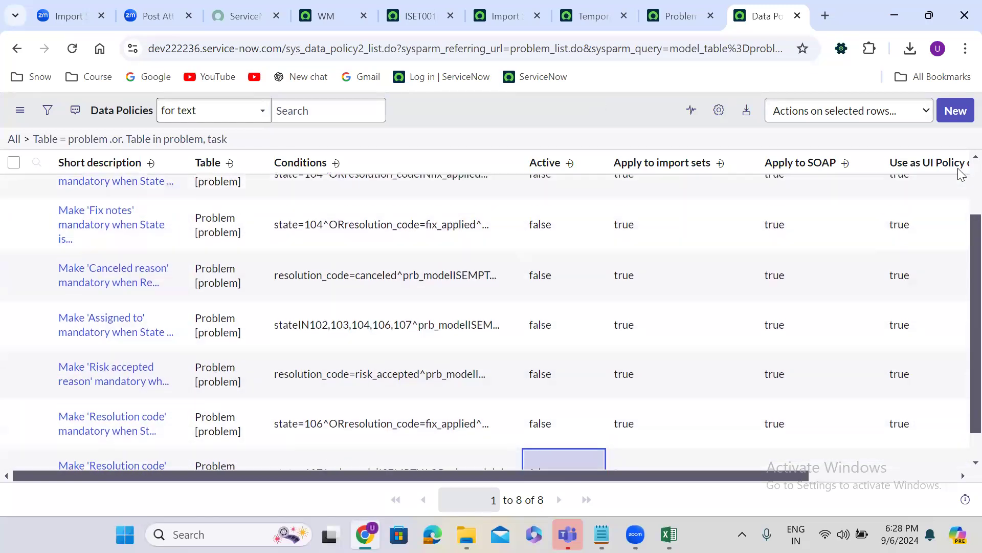
# Return to the Problems list and open the business rules configured for the table
pyautogui.click(16, 48)
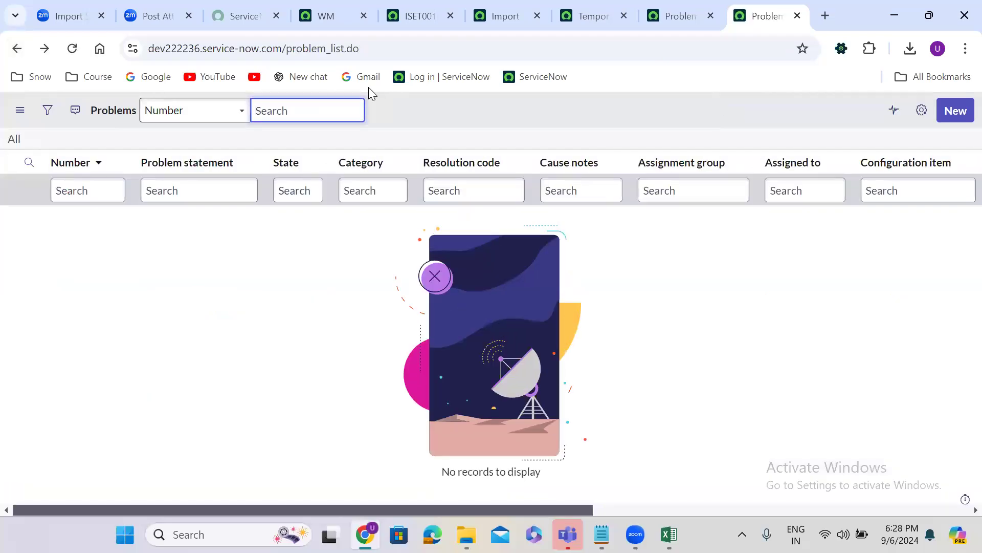
pyautogui.click(517, 164)
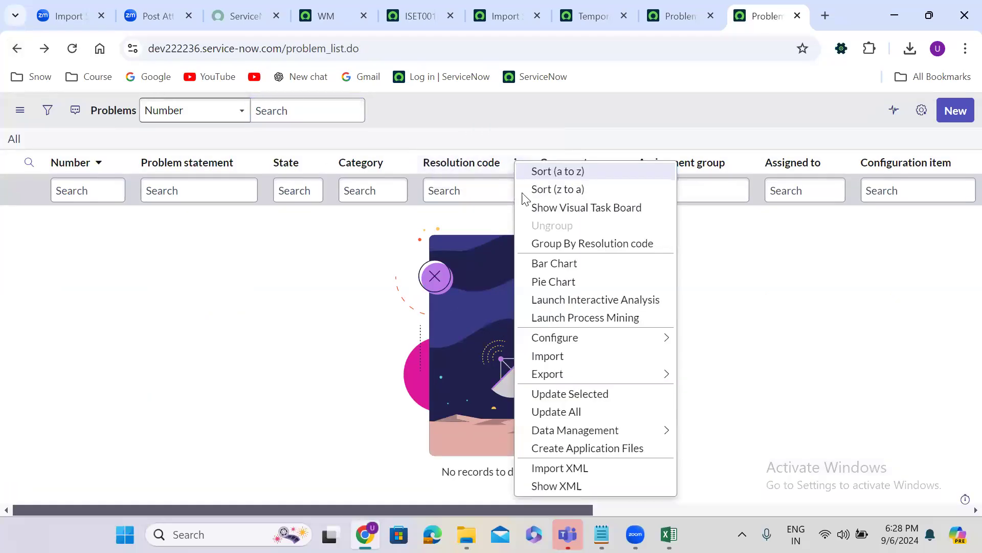
pyautogui.moveTo(545, 341)
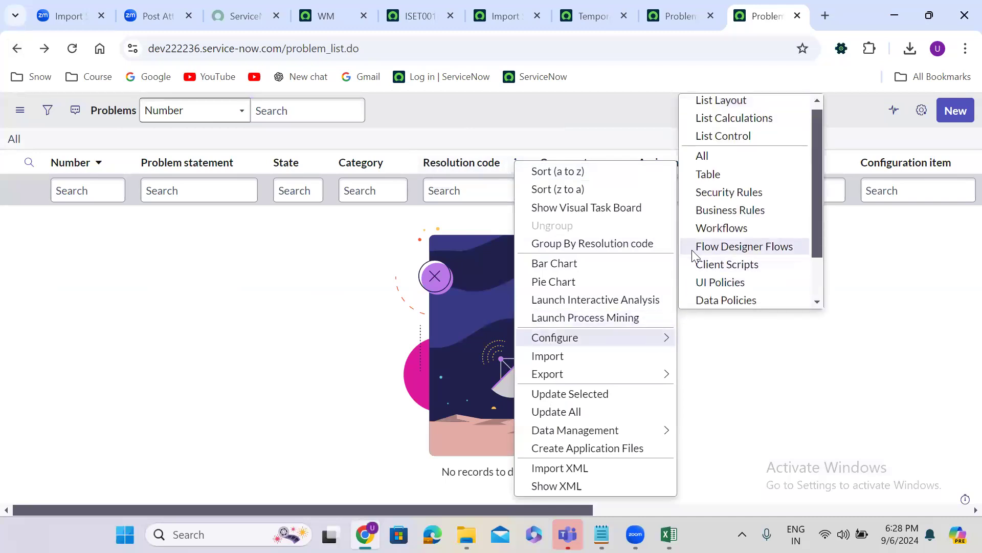
pyautogui.click(730, 211)
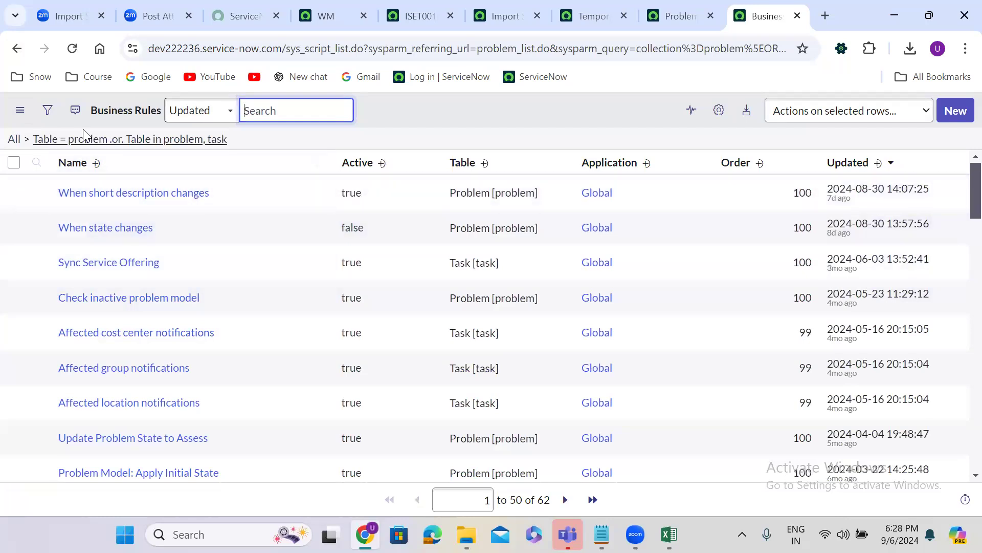
# Add the condition When is before to the business rules filter and run it
pyautogui.click(47, 110)
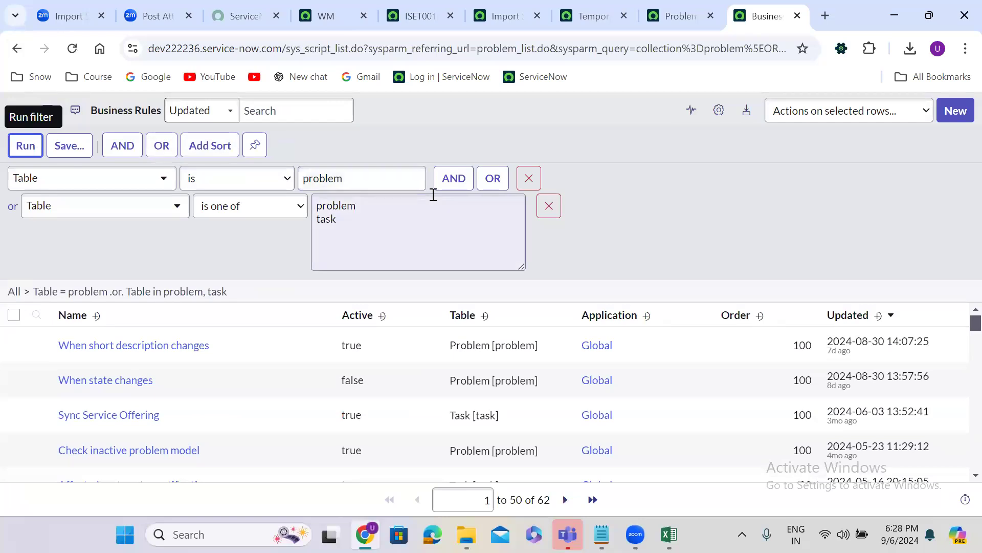
pyautogui.click(450, 179)
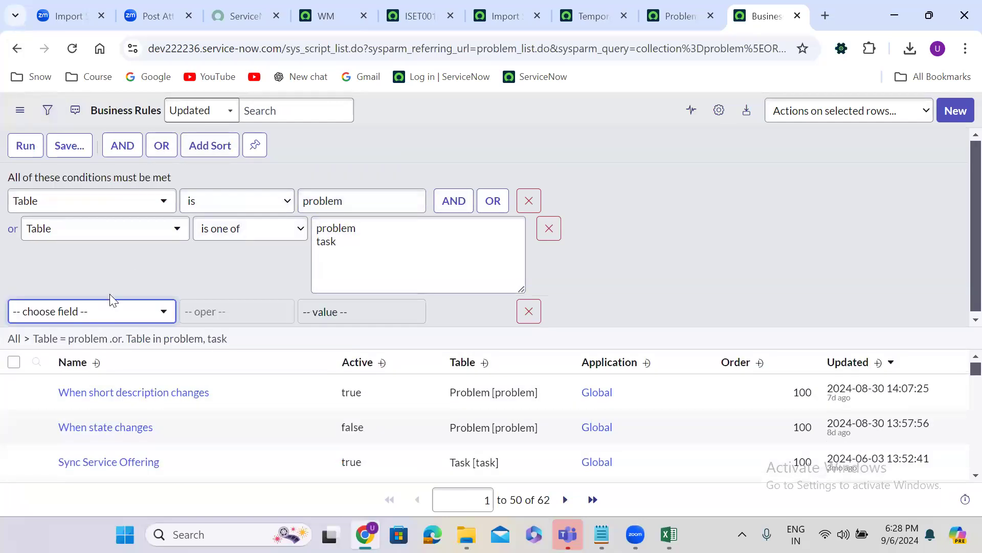
pyautogui.click(83, 310)
pyautogui.write('se')
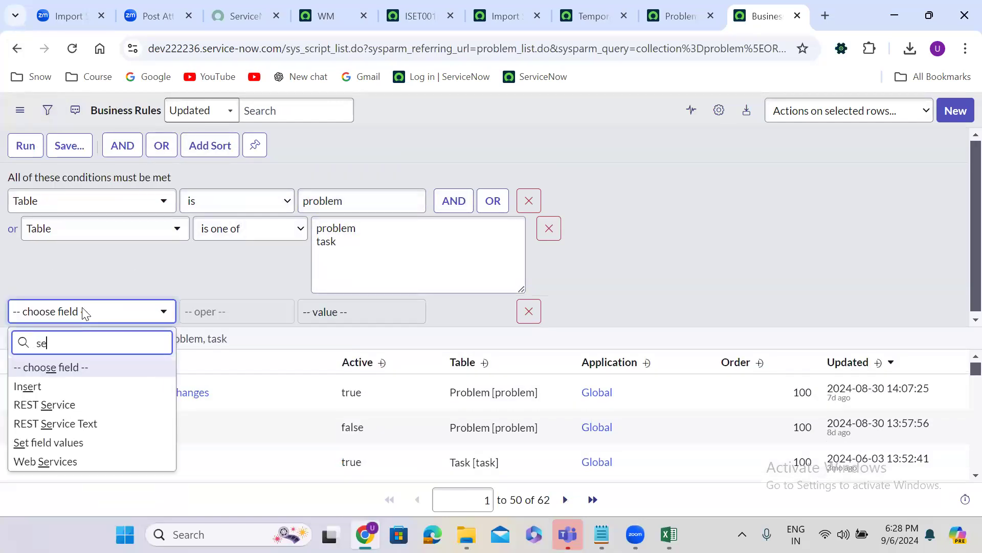
pyautogui.press('BackSpace')
pyautogui.press('BackSpace')
pyautogui.write('w')
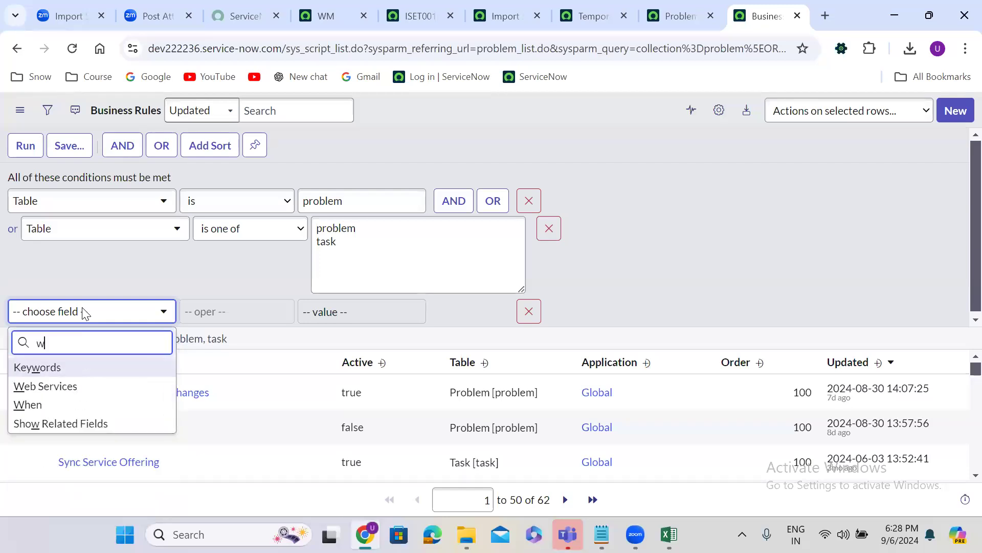
pyautogui.write('he')
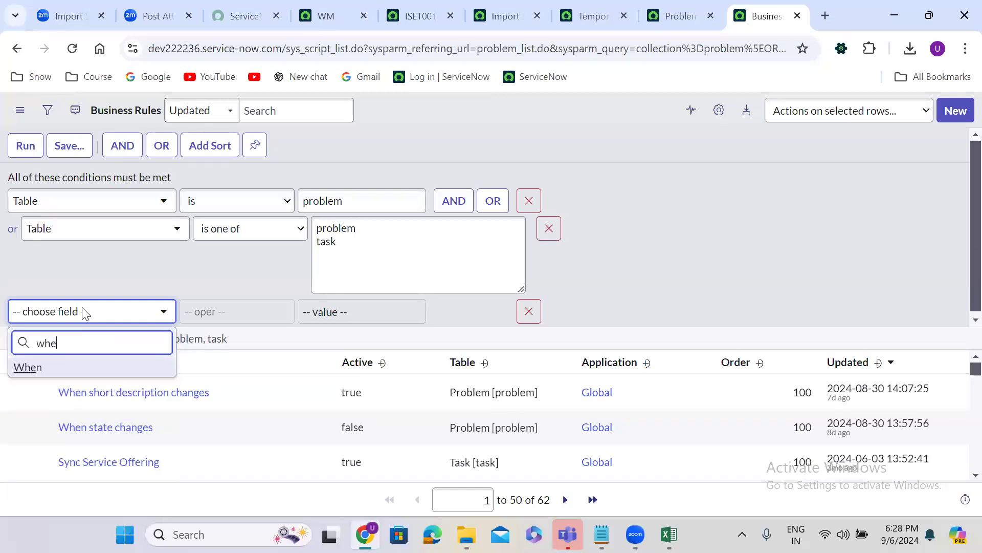
pyautogui.click(60, 368)
pyautogui.click(339, 318)
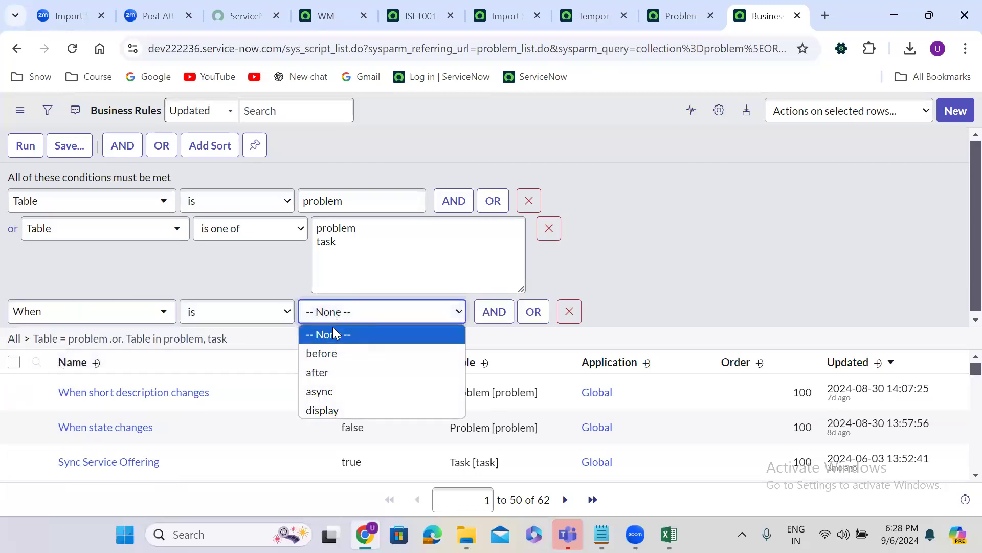
pyautogui.click(329, 347)
pyautogui.click(26, 146)
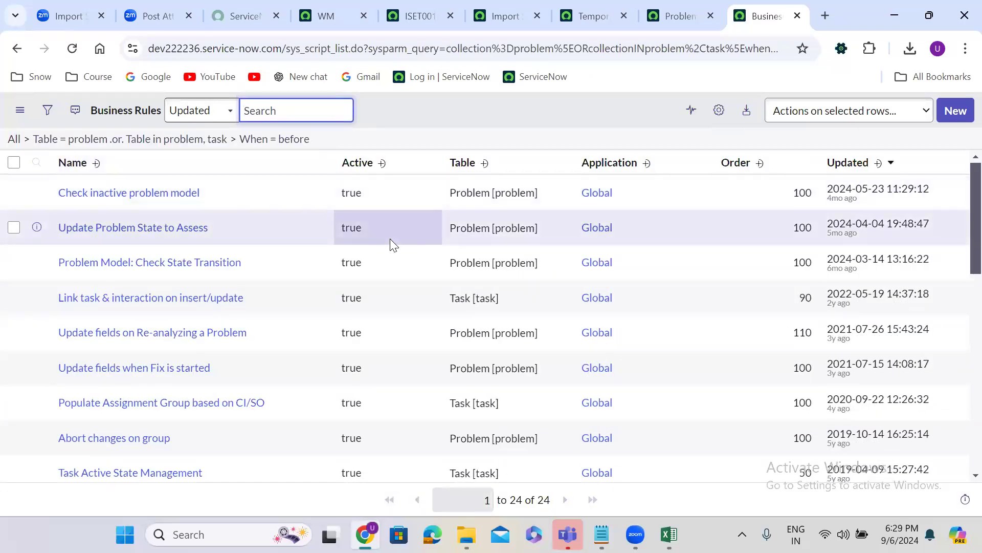
# Set Active to false for the "Abort changes on group" business rule
pyautogui.doubleClick(367, 437)
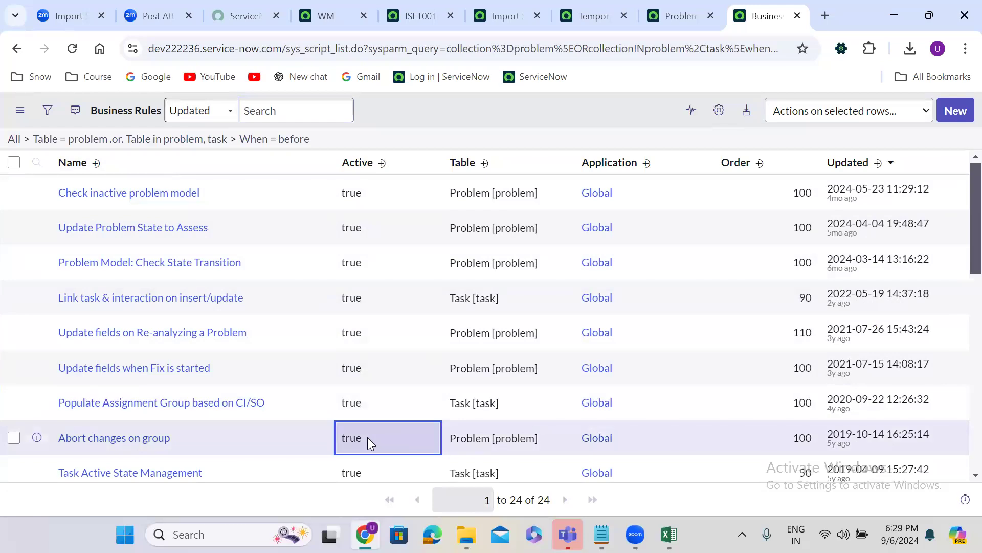
pyautogui.click(367, 438)
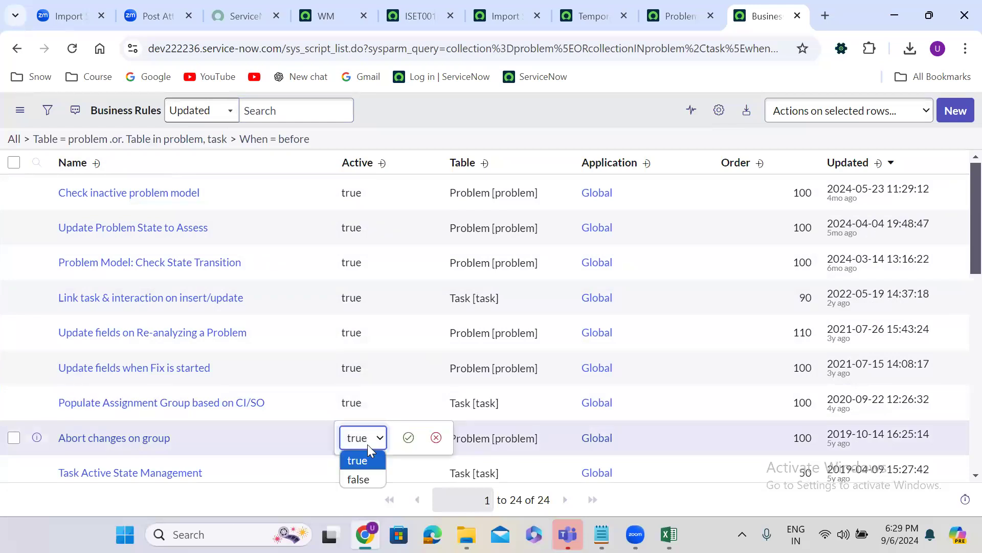
pyautogui.click(366, 477)
pyautogui.click(408, 436)
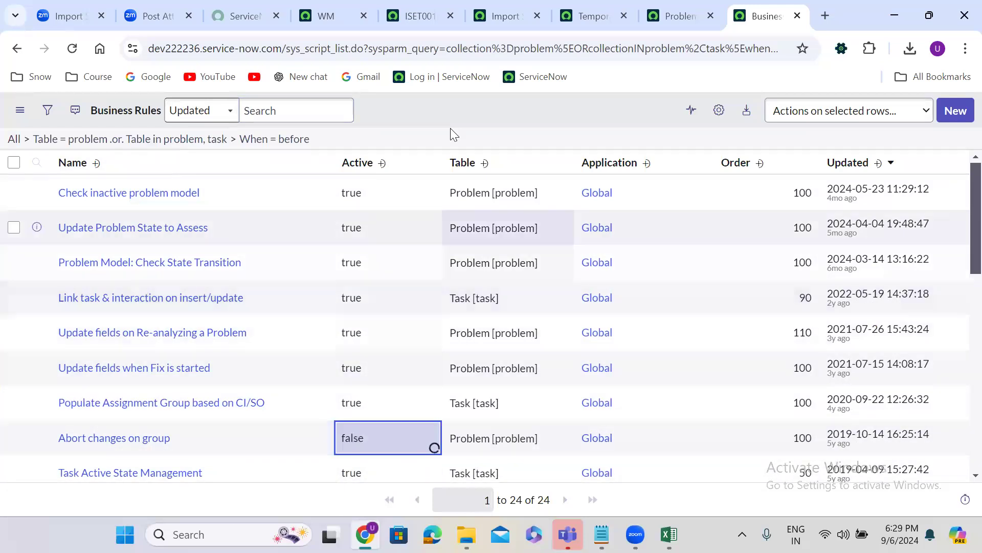
# Go back to import set ISET0010617 and review the state and error of its Import Set Rows
pyautogui.click(499, 15)
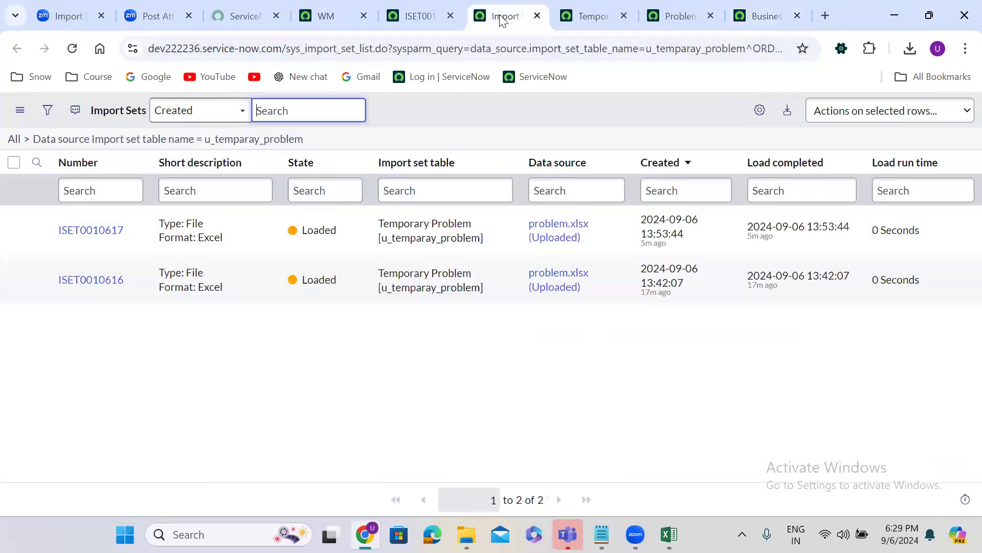
pyautogui.click(439, 12)
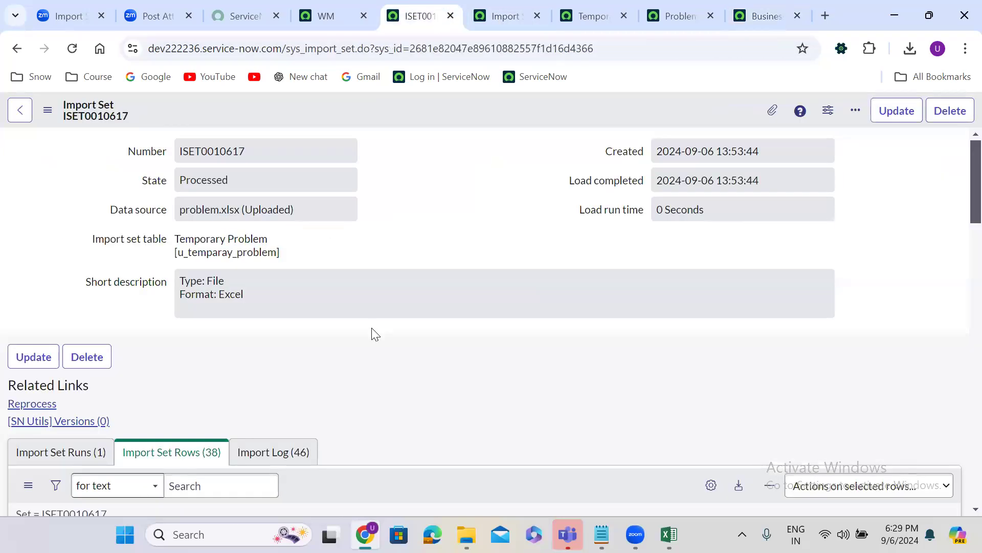
pyautogui.scroll(-12, 372, 331)
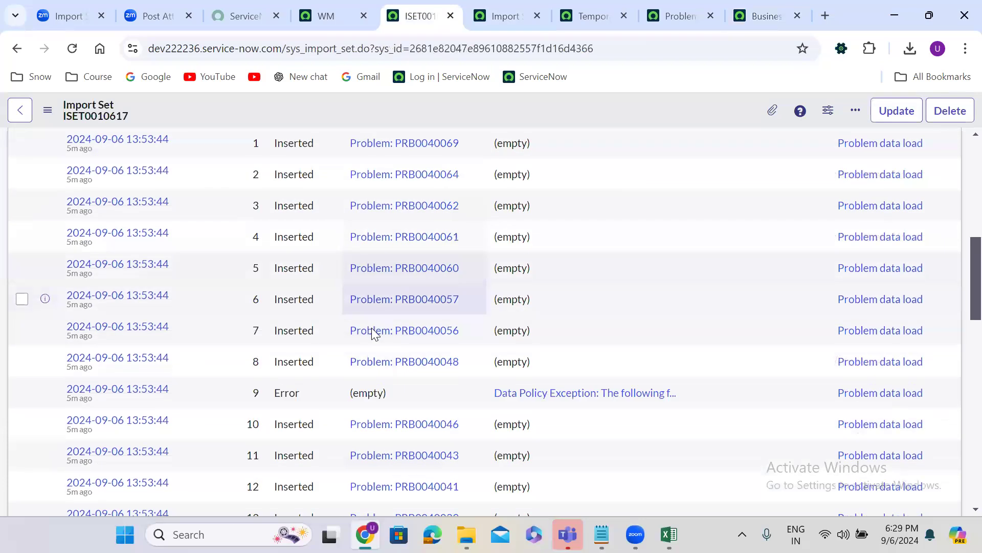
# Review the errors of the remaining Import Set Rows, and return to the business rules list without the When condition
pyautogui.scroll(-9, 372, 333)
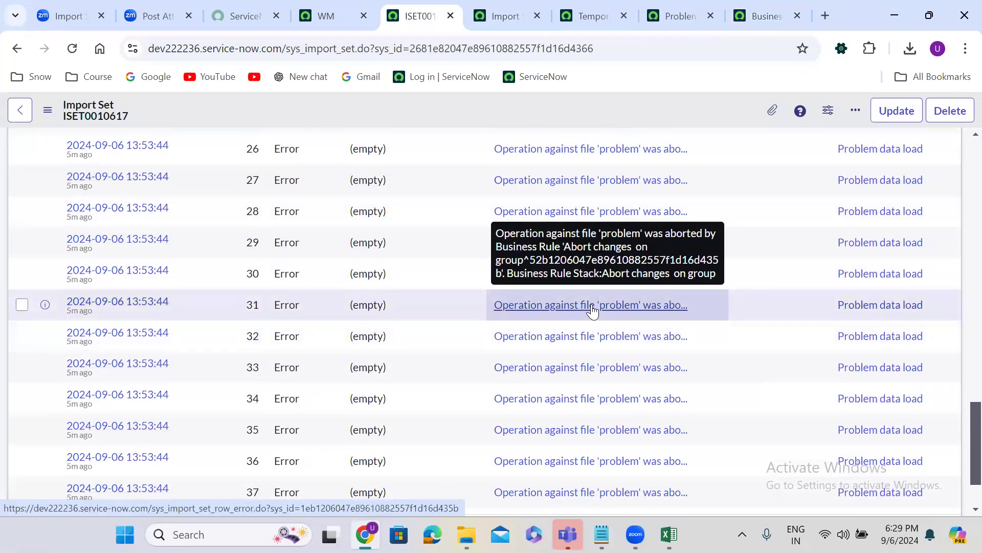
pyautogui.click(669, 18)
pyautogui.click(745, 15)
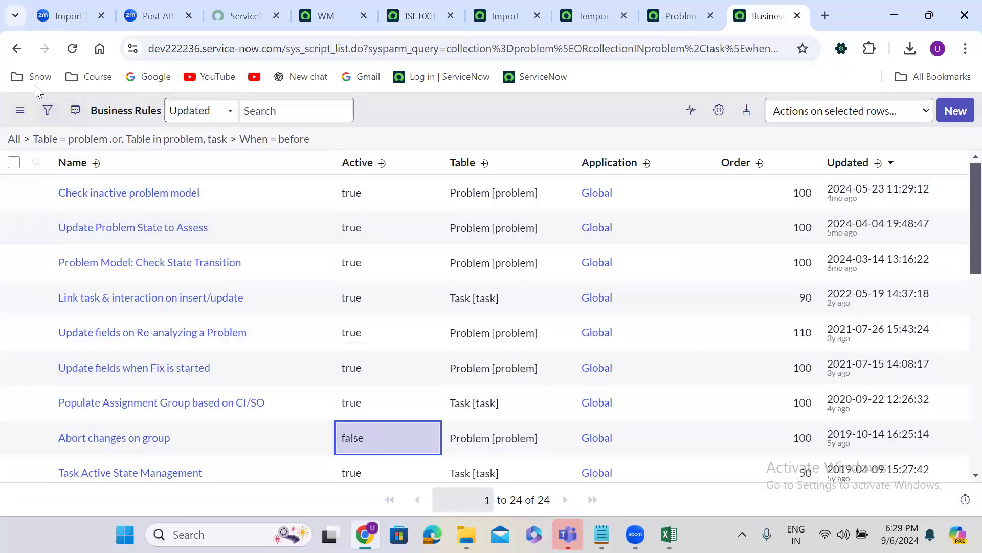
pyautogui.click(16, 51)
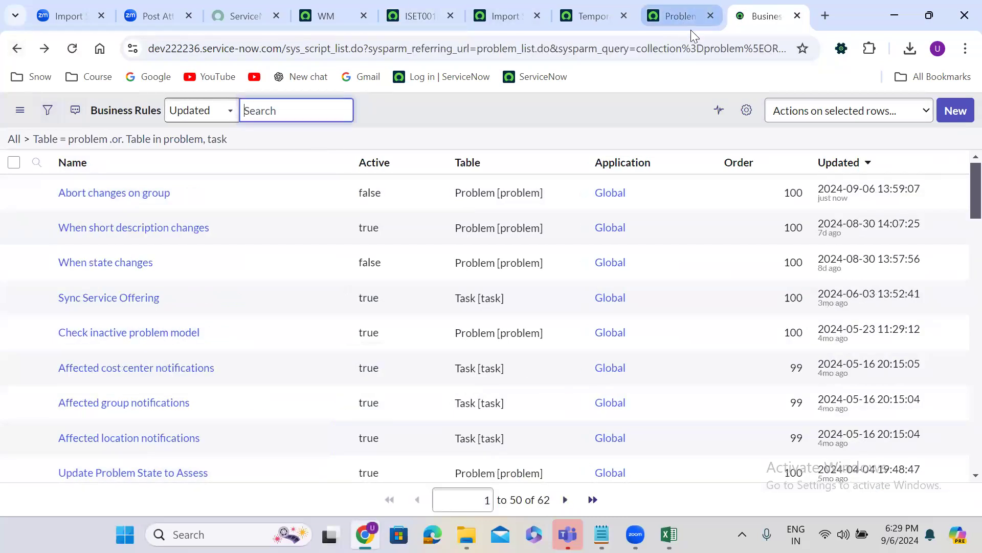
# Close the import set, Temporary Problem and Business Rules pages, keeping the Problems list open
pyautogui.click(450, 16)
pyautogui.click(450, 15)
pyautogui.click(450, 16)
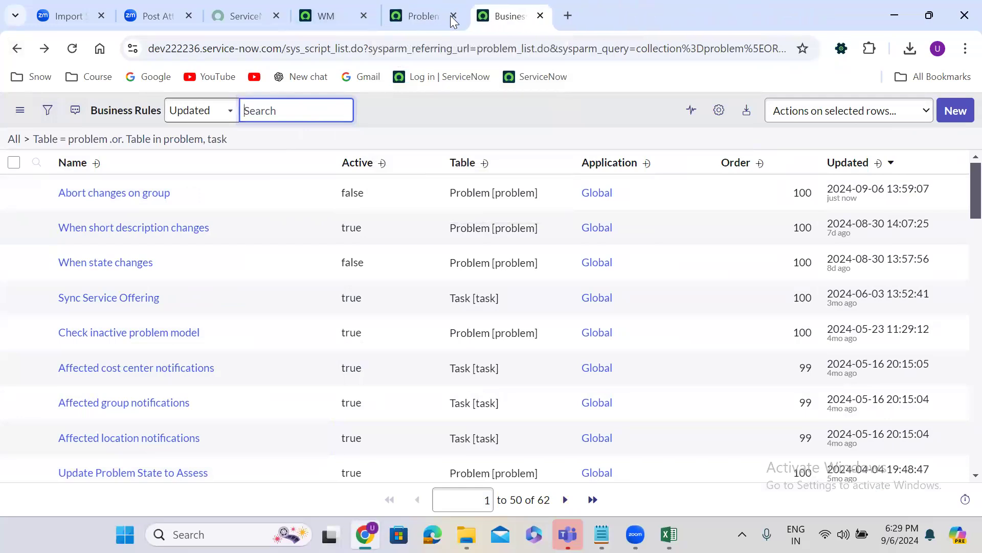
pyautogui.click(409, 4)
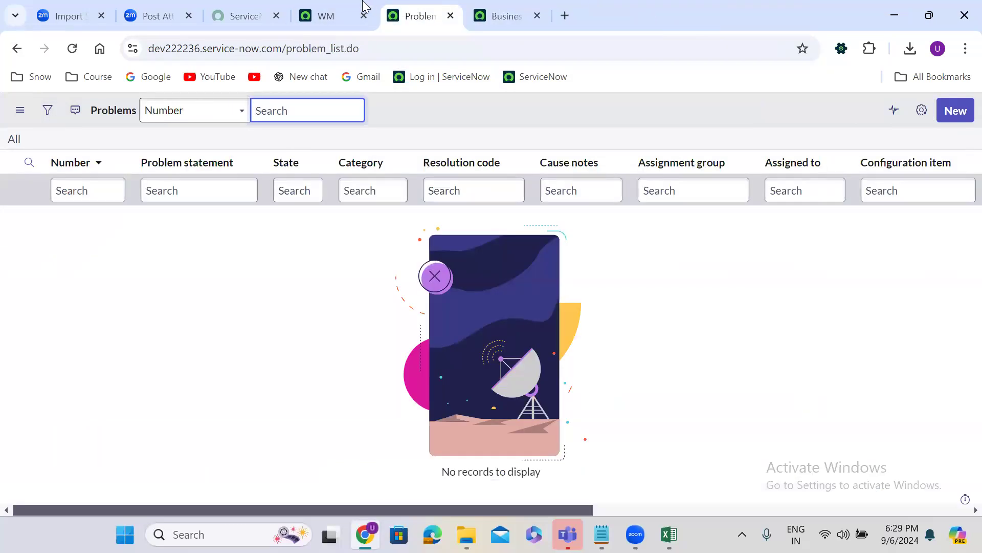
pyautogui.click(499, 17)
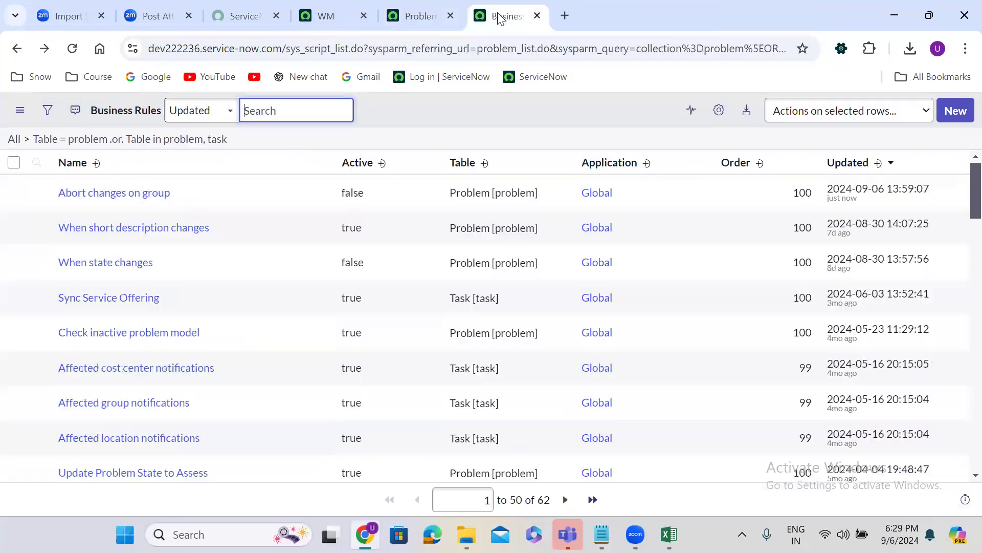
pyautogui.click(537, 16)
# Load the problem file from Downloads into the existing Temporary Problem [u_temparay_problem] import set table, using sheet 1 and header row 1
pyautogui.click(400, 15)
pyautogui.click(74, 113)
pyautogui.click(72, 297)
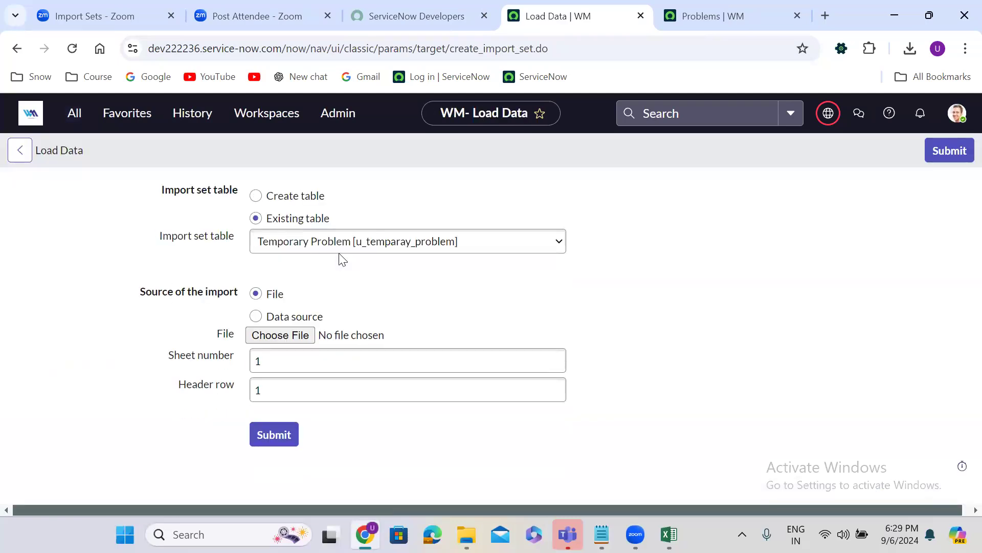
pyautogui.click(296, 334)
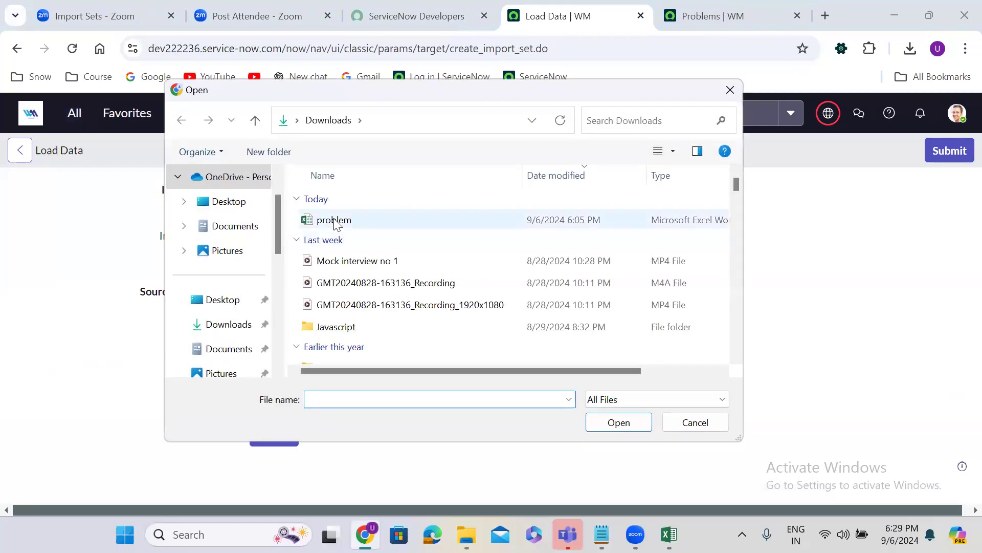
pyautogui.click(336, 224)
pyautogui.click(627, 423)
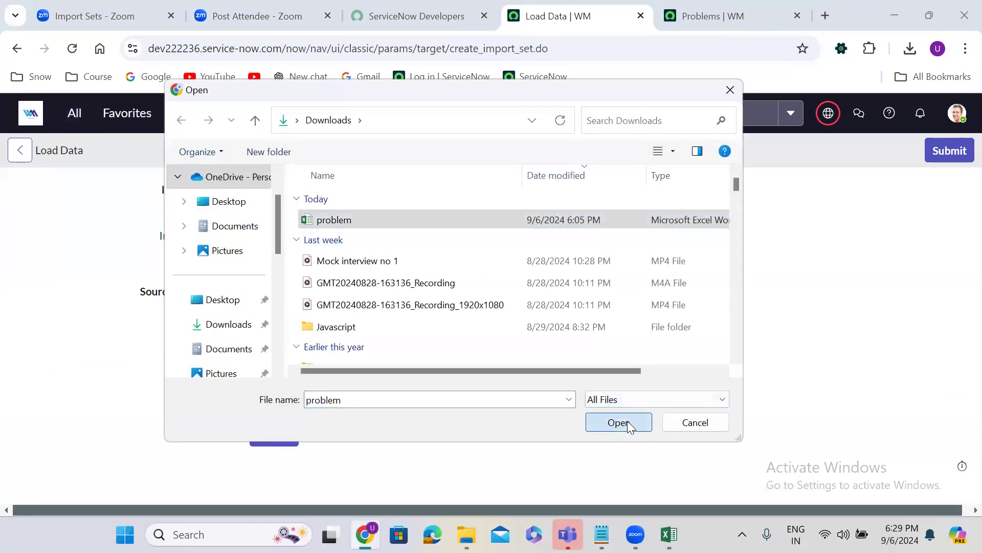
pyautogui.click(286, 437)
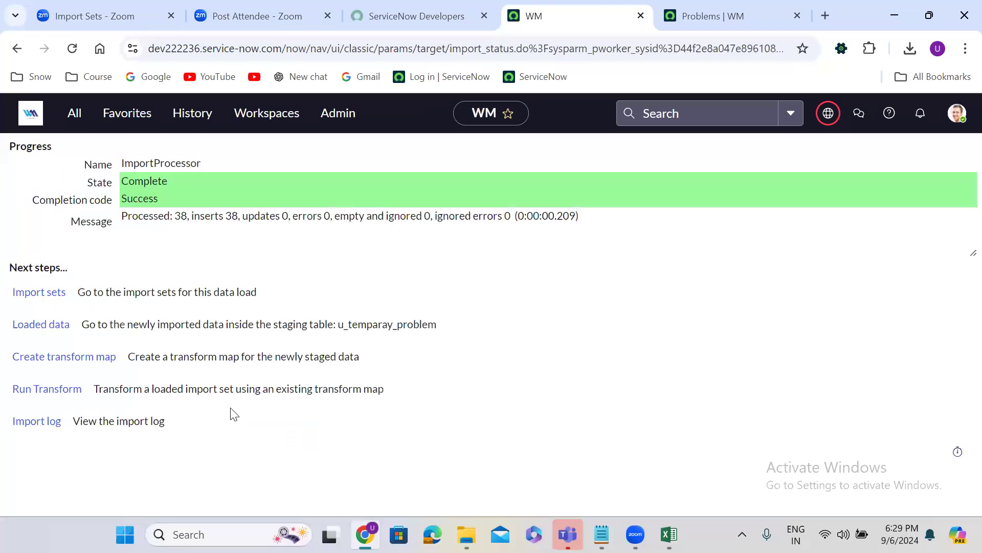
# Transform import set ISET0010618 with the Problem data load map and open its transform history
pyautogui.click(56, 394)
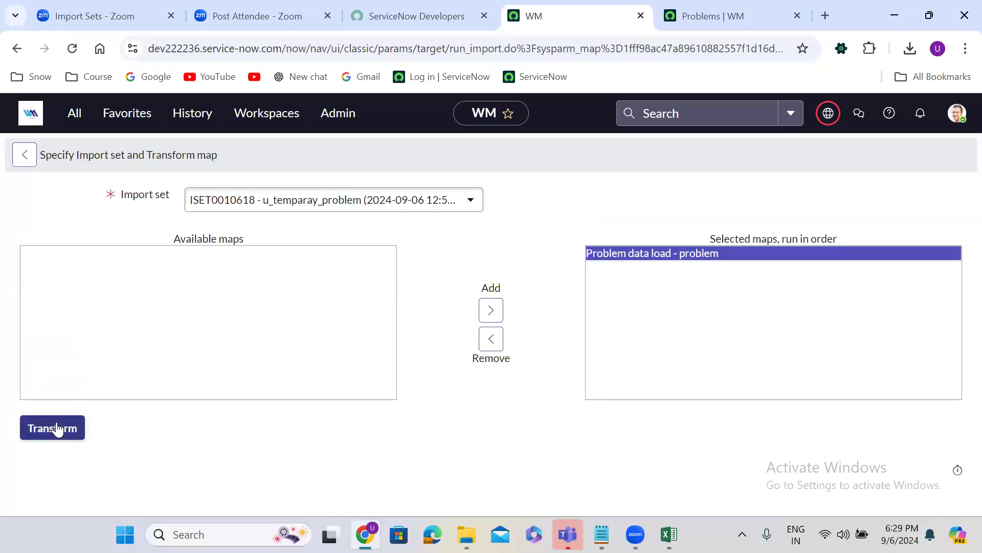
pyautogui.click(57, 428)
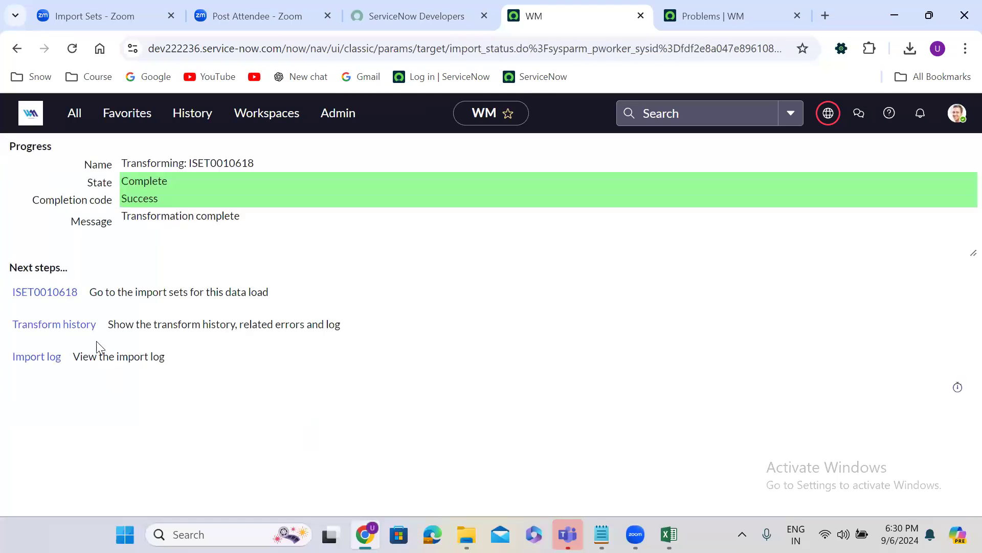
pyautogui.click(55, 325)
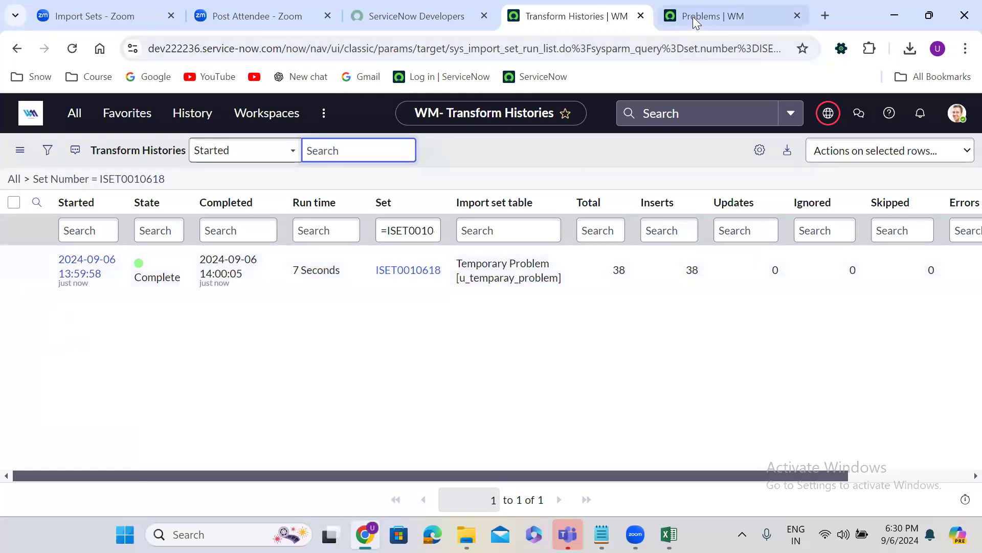
# Return to the Problems list and reload it with all records to check the imported data
pyautogui.click(693, 16)
pyautogui.click(11, 140)
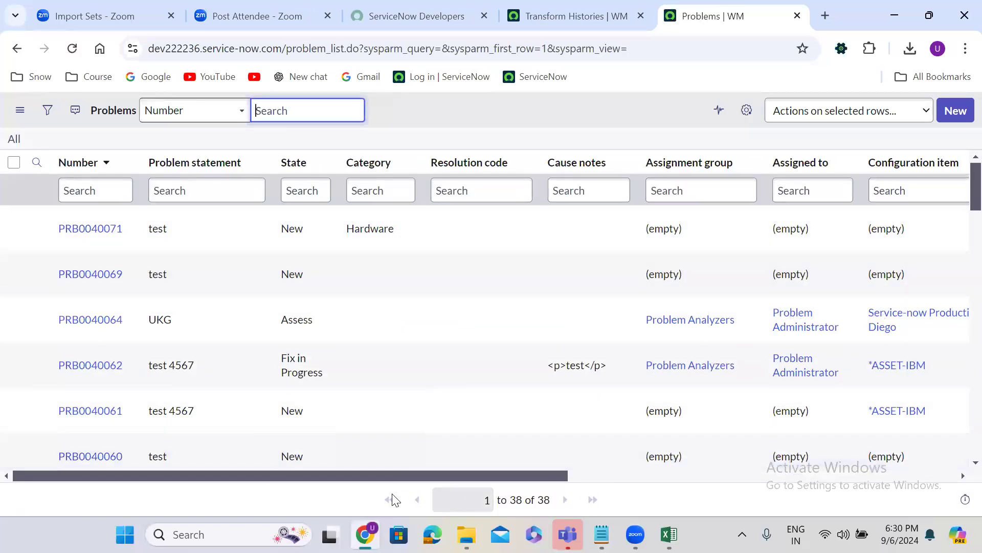
pyautogui.click(598, 358)
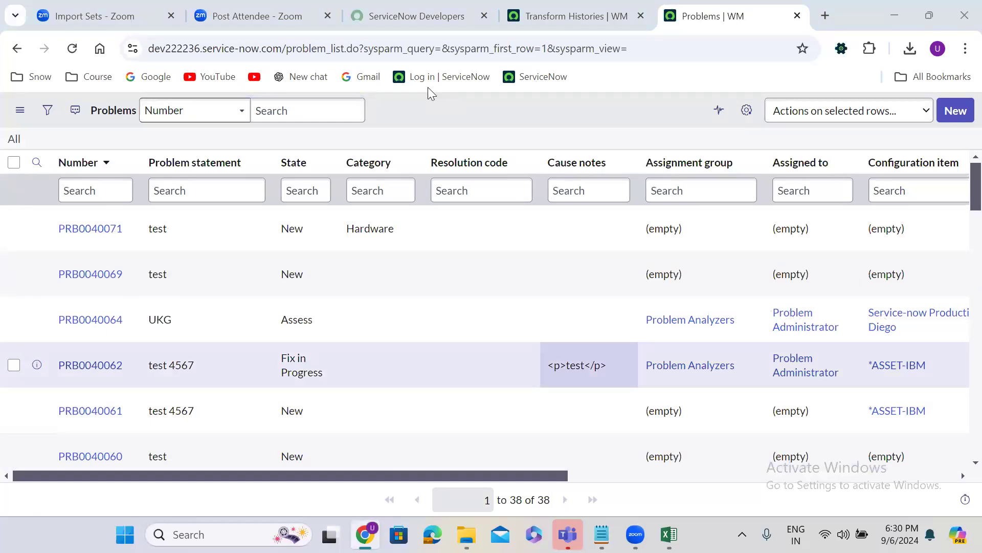
# Review the Import Sets whiteboard diagram of sheet, staging table, transform map and target table, and return to the Problems list
pyautogui.hotkey('ctrl', 'Tab')
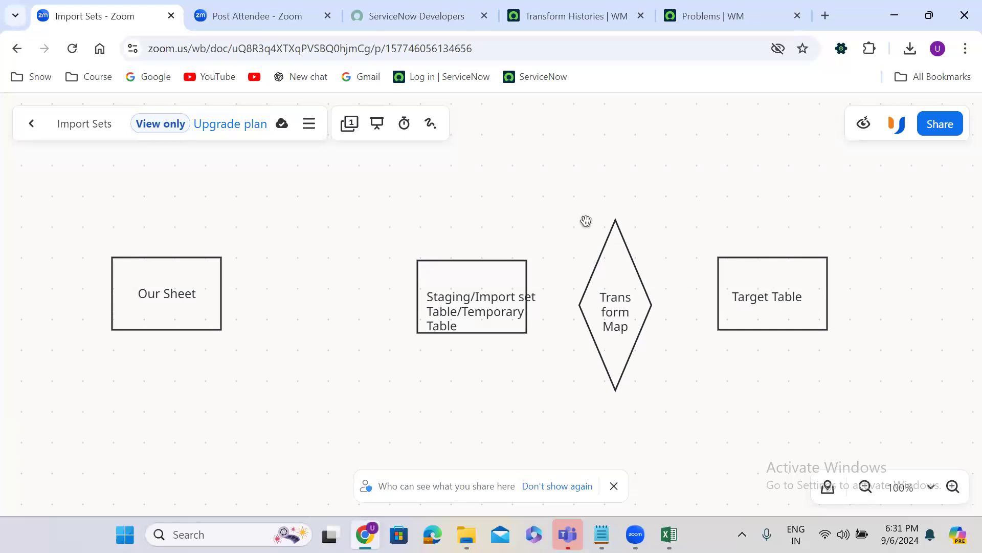
pyautogui.click(532, 6)
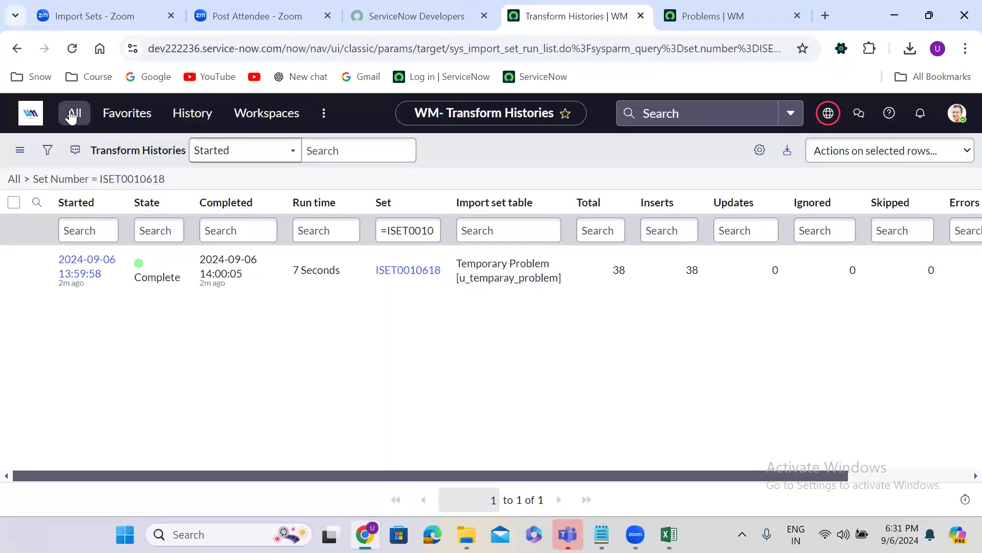
pyautogui.click(72, 114)
pyautogui.click(700, 14)
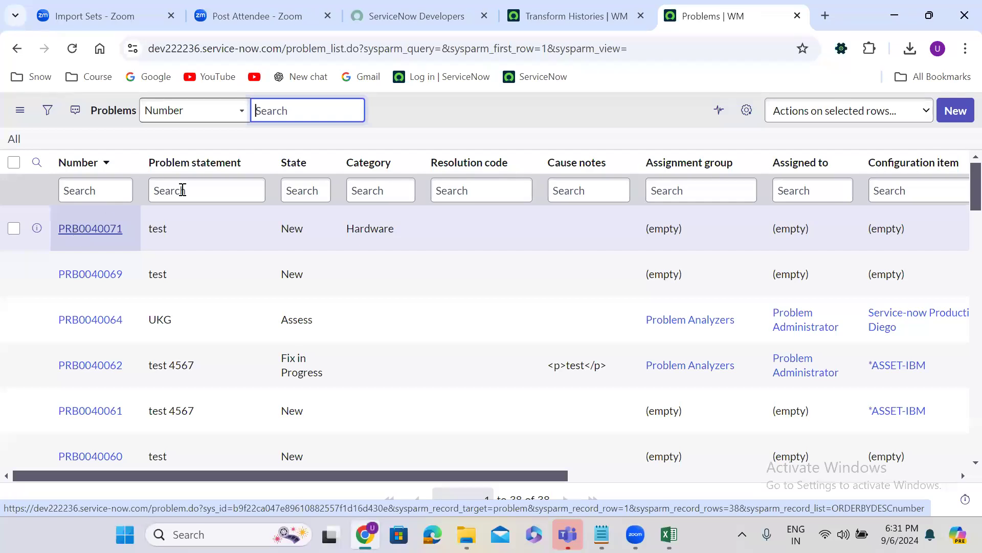
# Load problem.xlsx a second time into the existing Temporary Problem [u_temparay_problem] import set table
pyautogui.click(557, 14)
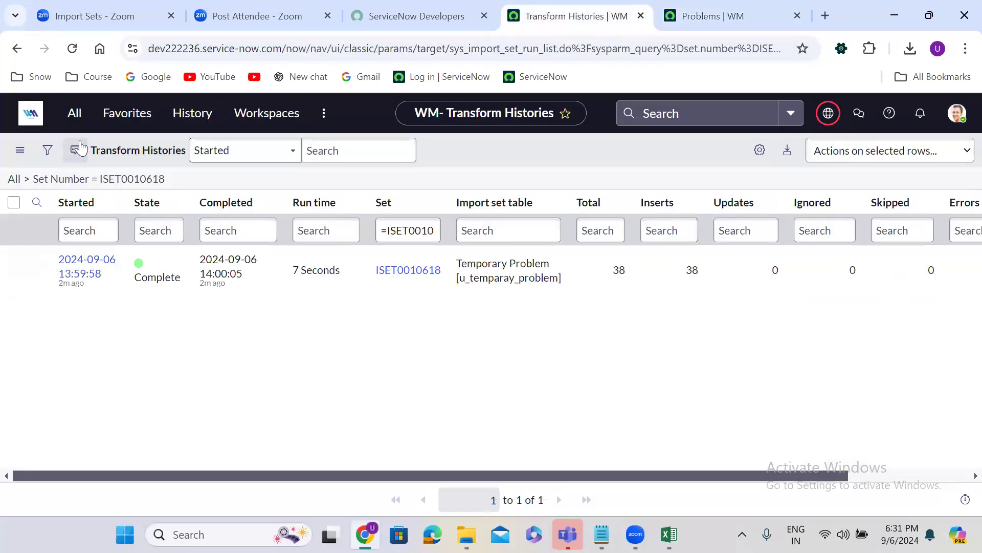
pyautogui.click(73, 115)
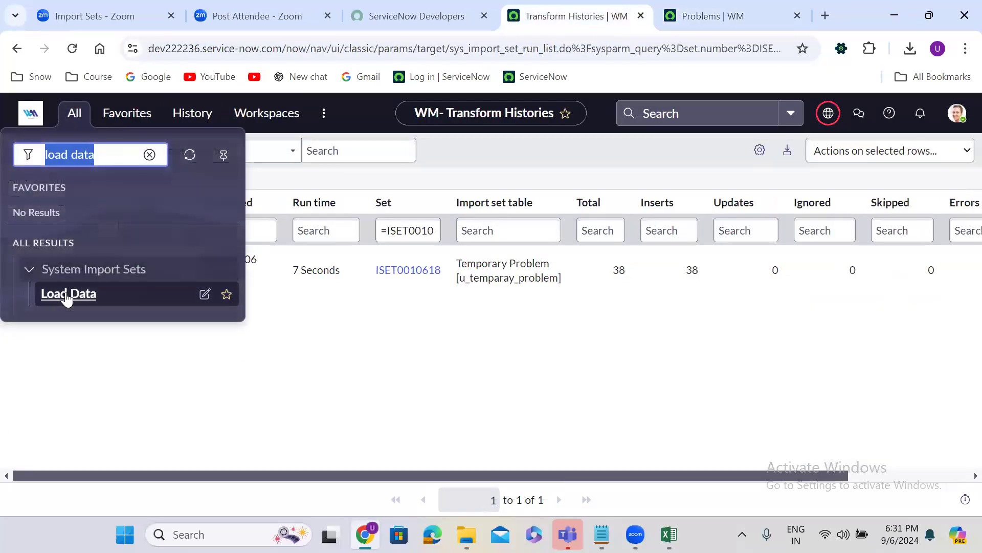
pyautogui.click(68, 299)
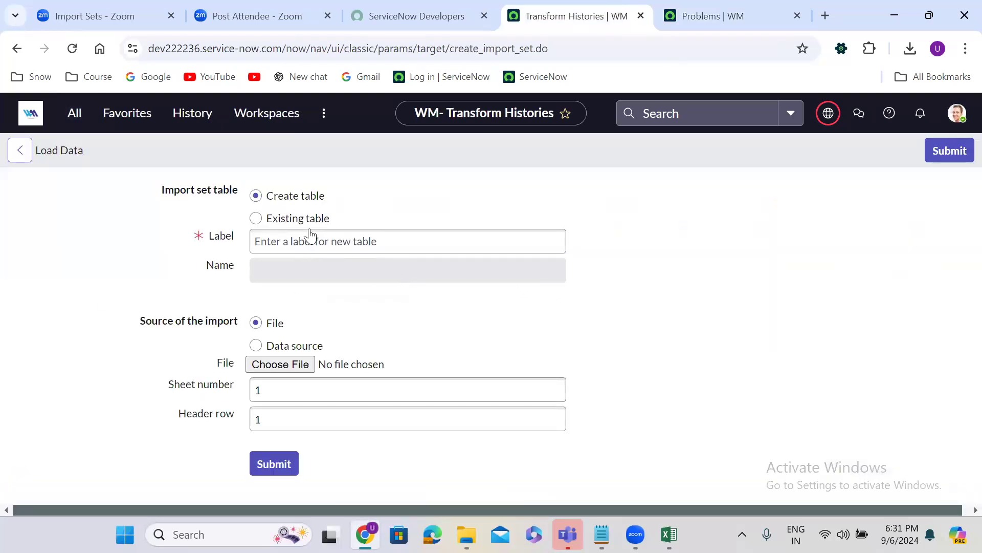
pyautogui.click(303, 219)
pyautogui.click(303, 335)
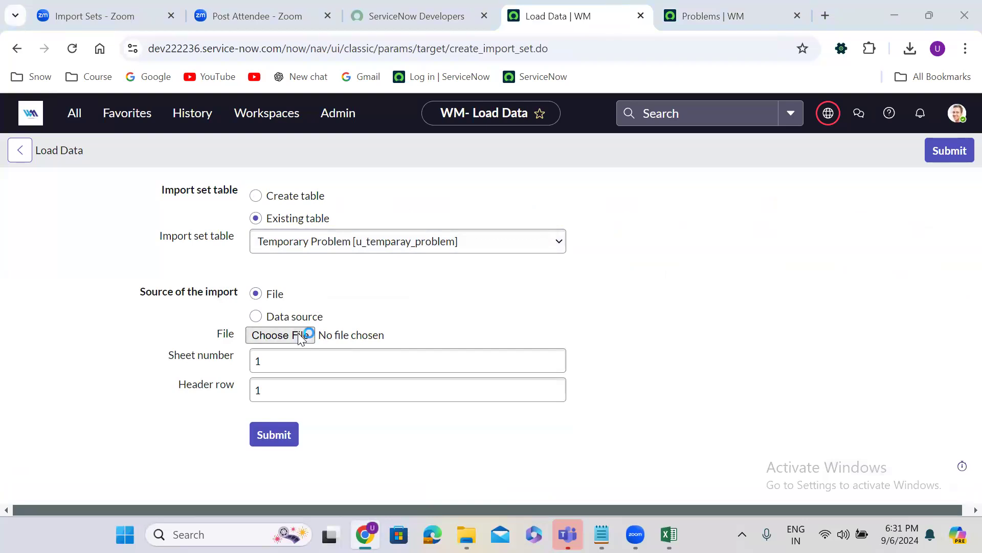
pyautogui.click(343, 224)
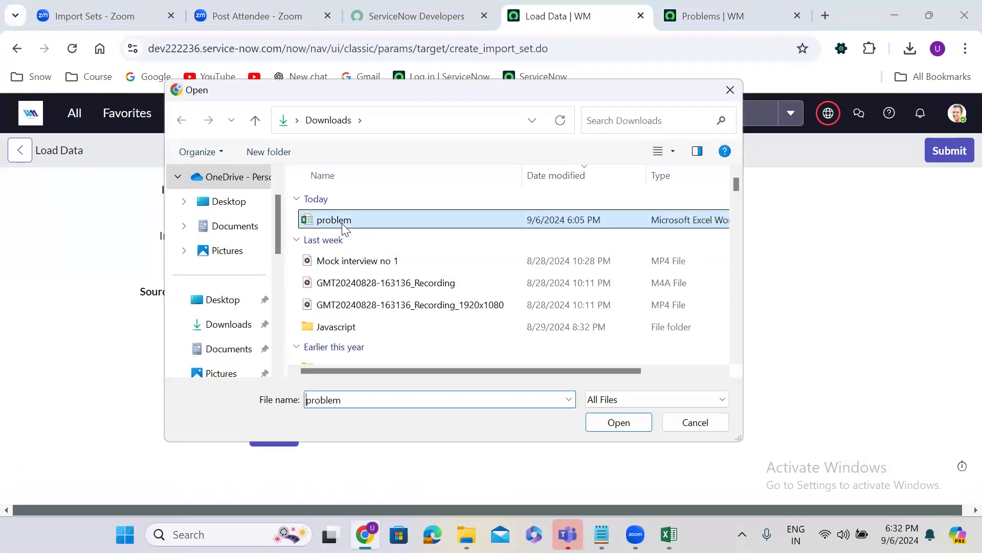
pyautogui.click(638, 422)
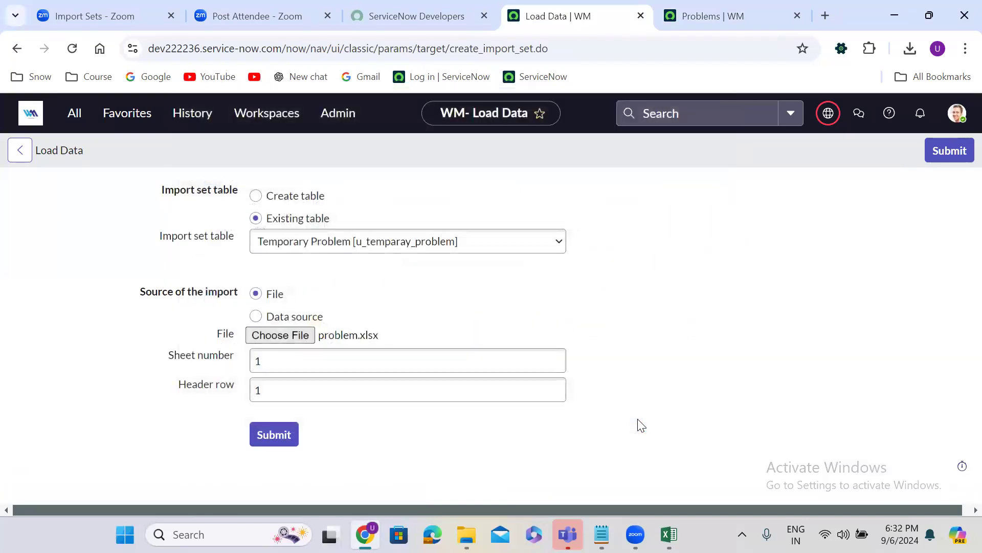
pyautogui.click(296, 432)
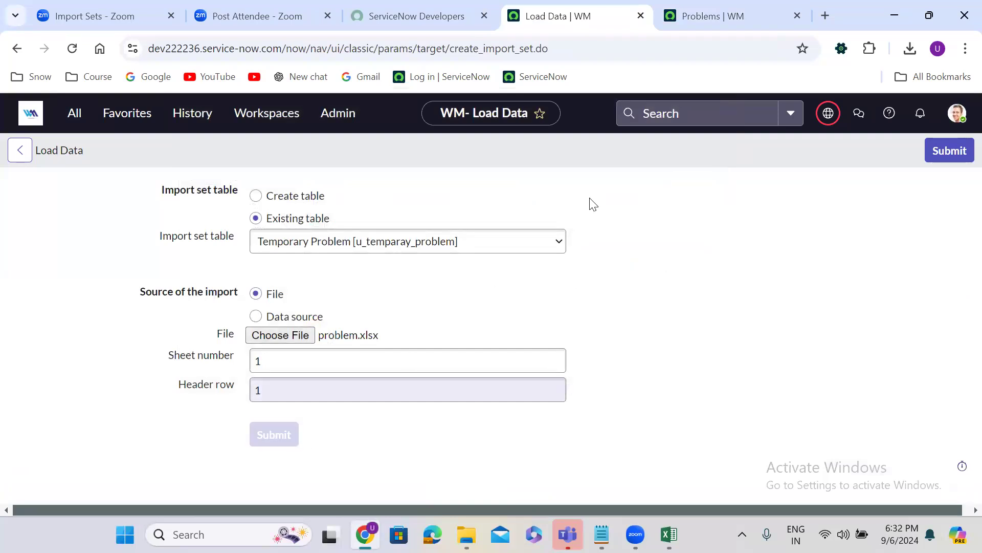
# Look over the records in the Problems list before running another transform
pyautogui.click(710, 10)
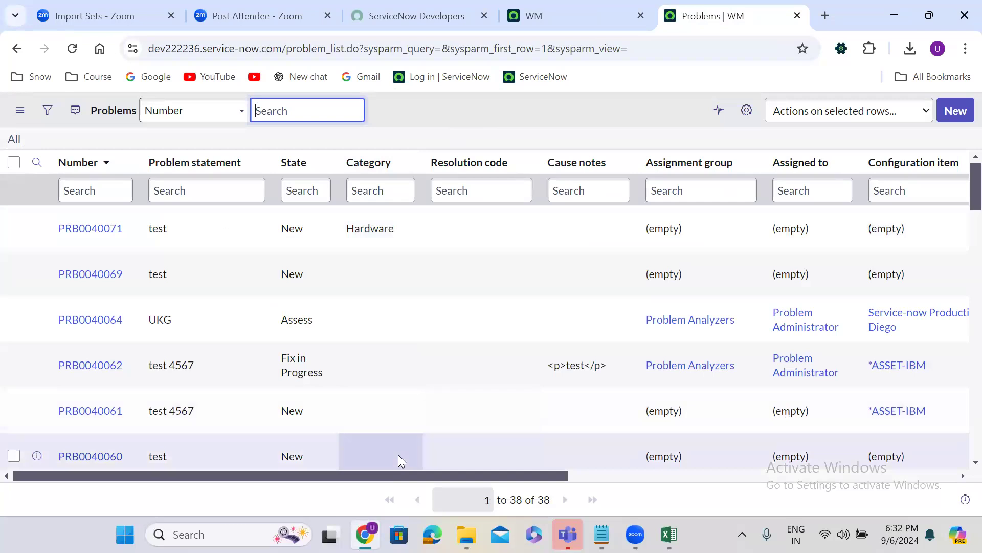
pyautogui.hotkey('alt', 'Tab')
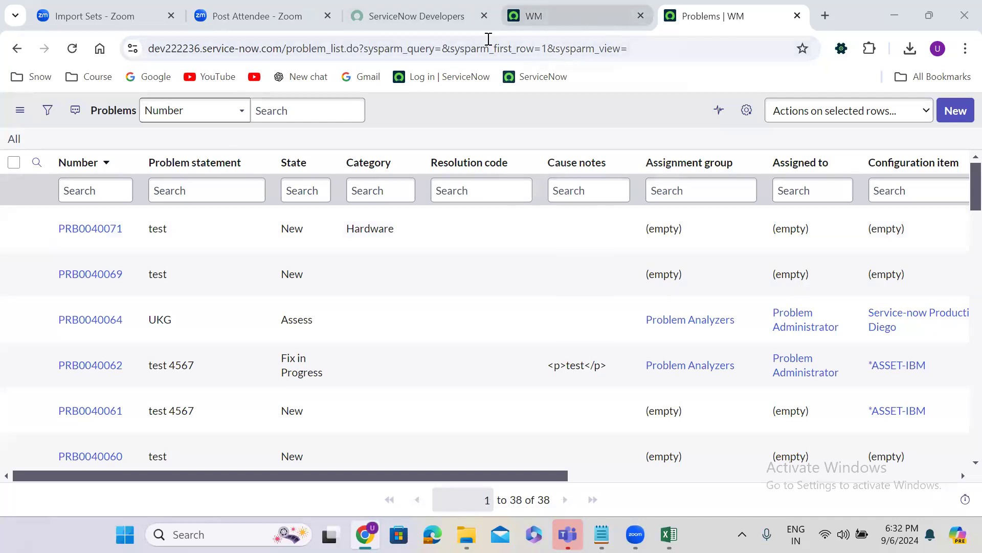
# Return to the import status page and open the Problem data load table transform map from the recent history
pyautogui.click(530, 10)
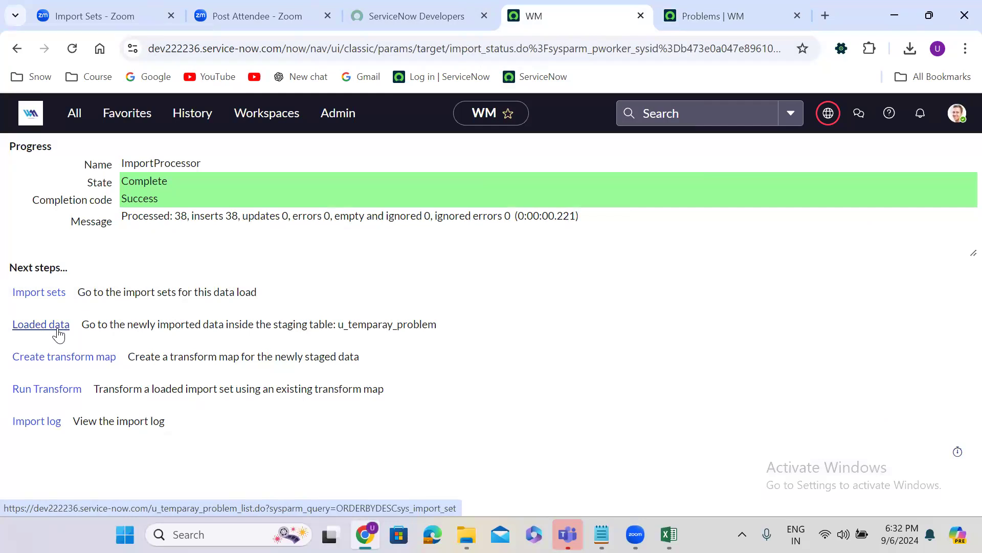
pyautogui.click(206, 119)
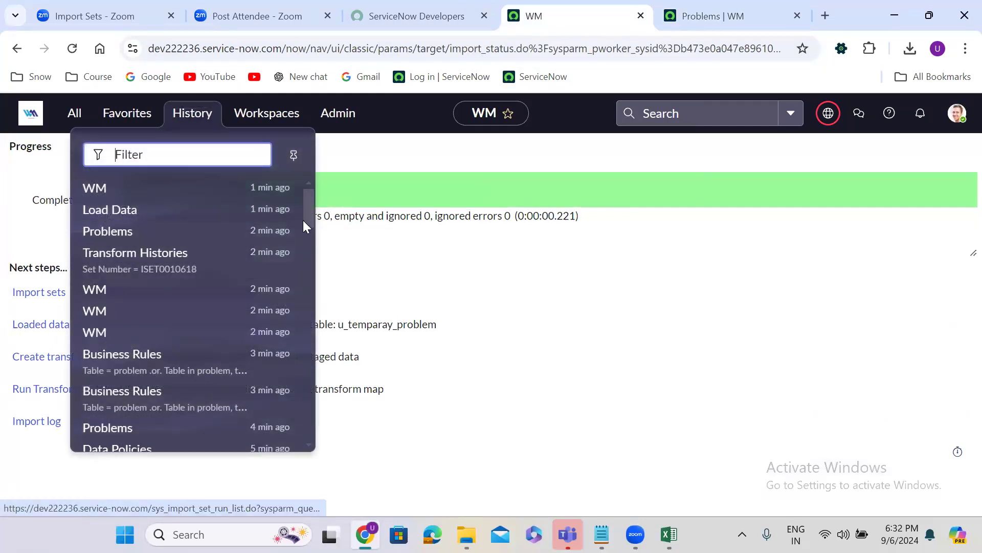
pyautogui.moveTo(306, 216); pyautogui.dragTo(308, 266)
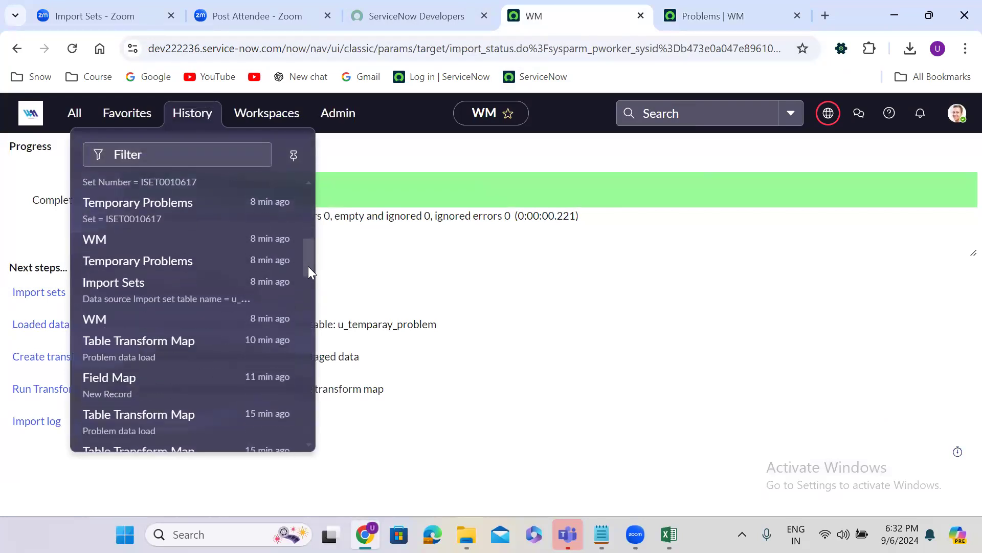
pyautogui.click(177, 340)
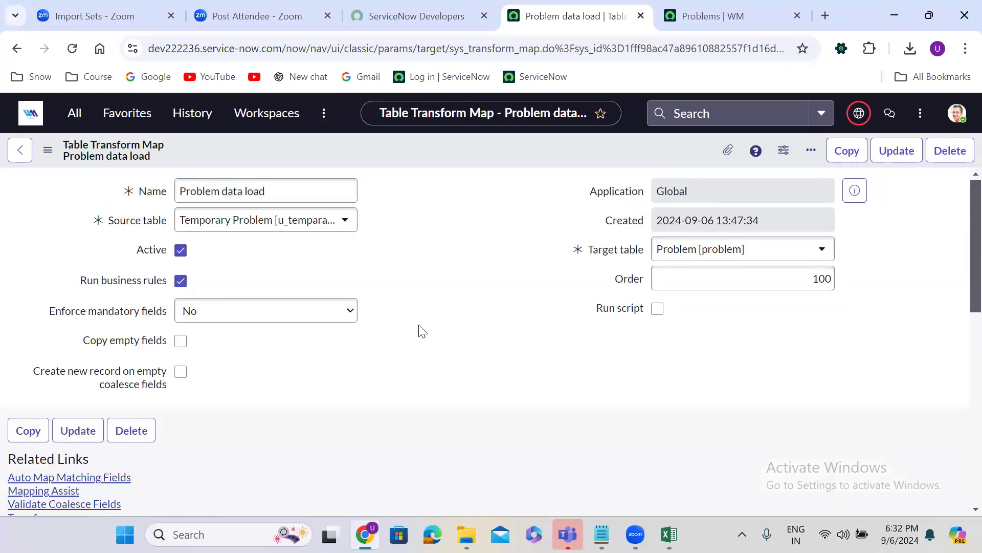
# Set Coalesce to true for the u_number field map and save the change
pyautogui.scroll(-10, 420, 330)
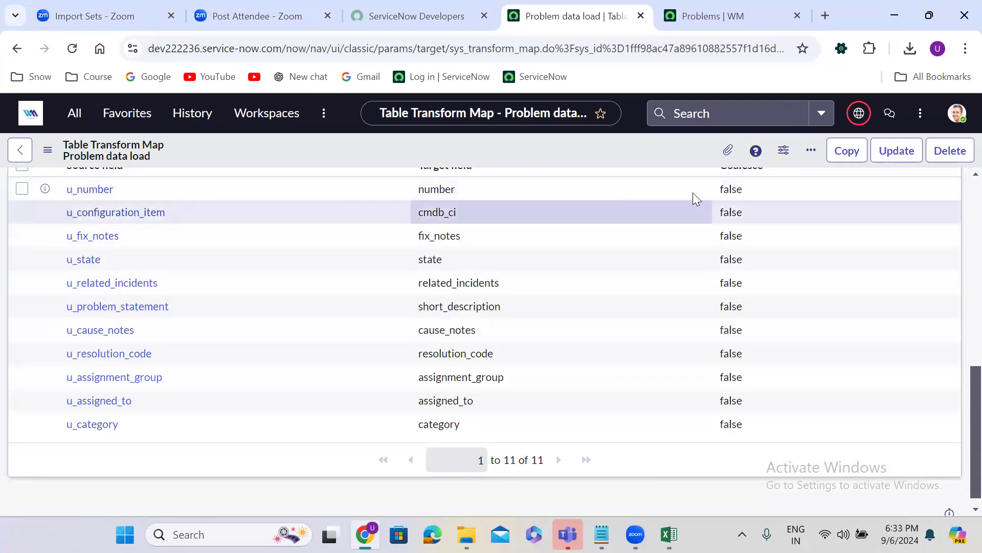
pyautogui.click(750, 192)
pyautogui.doubleClick(750, 192)
pyautogui.click(751, 195)
pyautogui.click(742, 218)
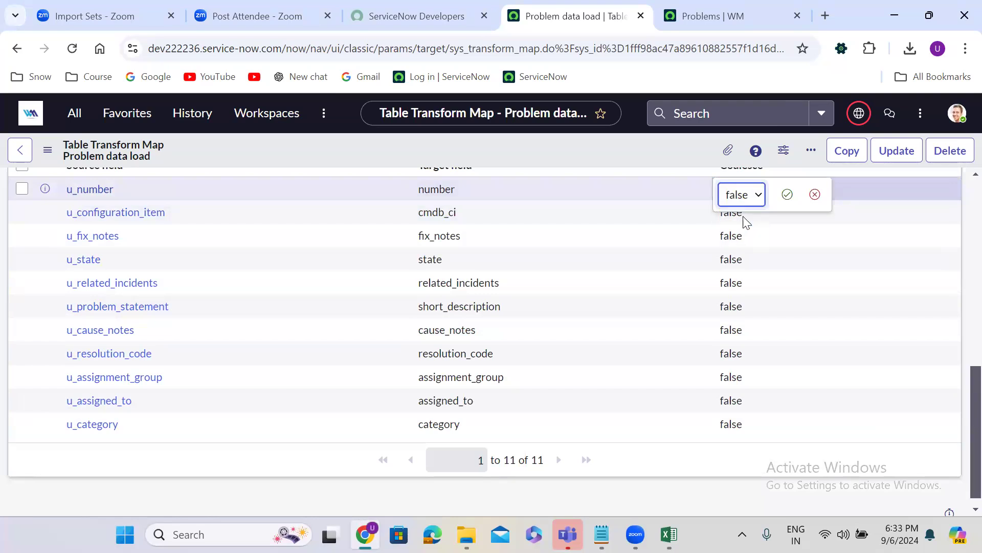
pyautogui.click(787, 195)
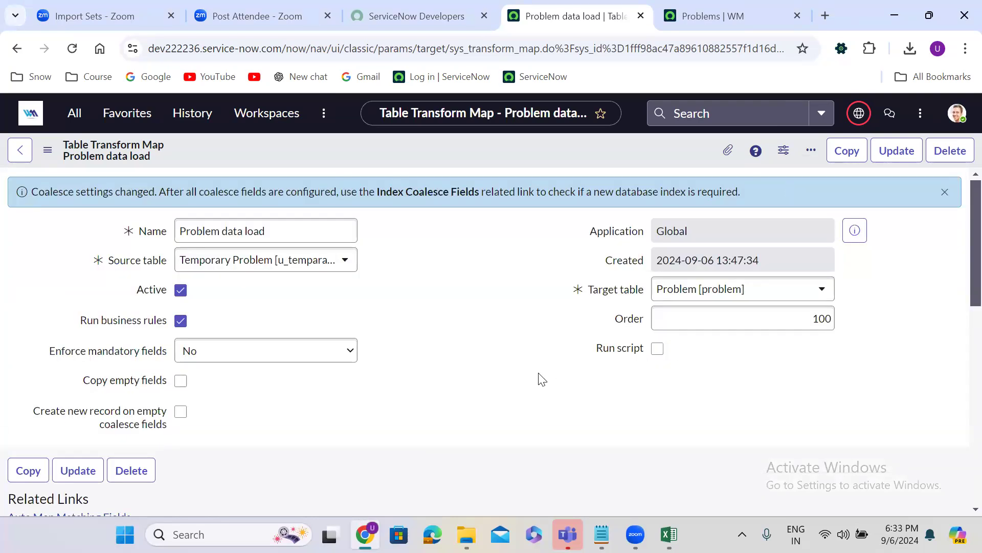
pyautogui.scroll(-10, 542, 378)
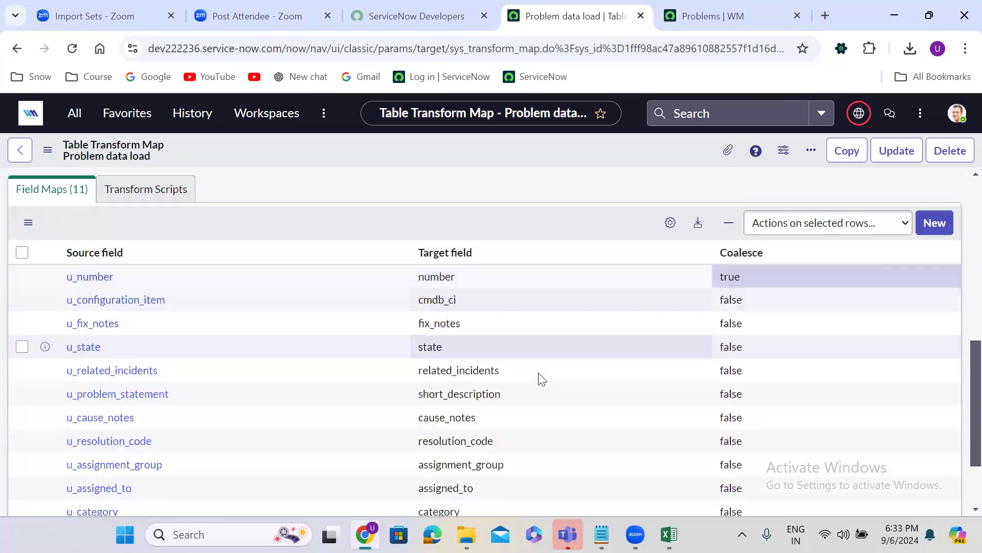
pyautogui.scroll(1, 538, 372)
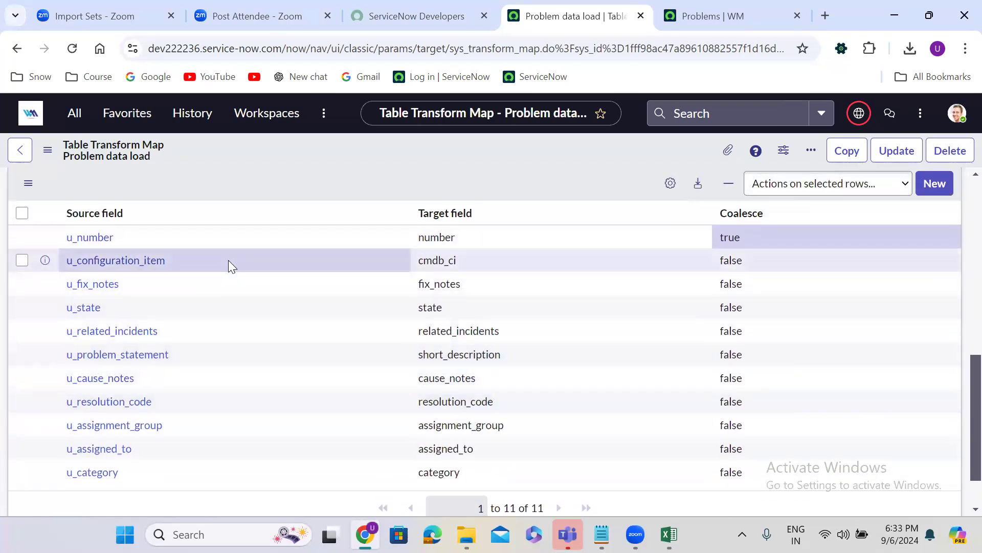
# Switch to the problem workbook in Excel and compare the Number entries in rows 2, 3 and 6 with the transform map's coalesce field
pyautogui.click(670, 534)
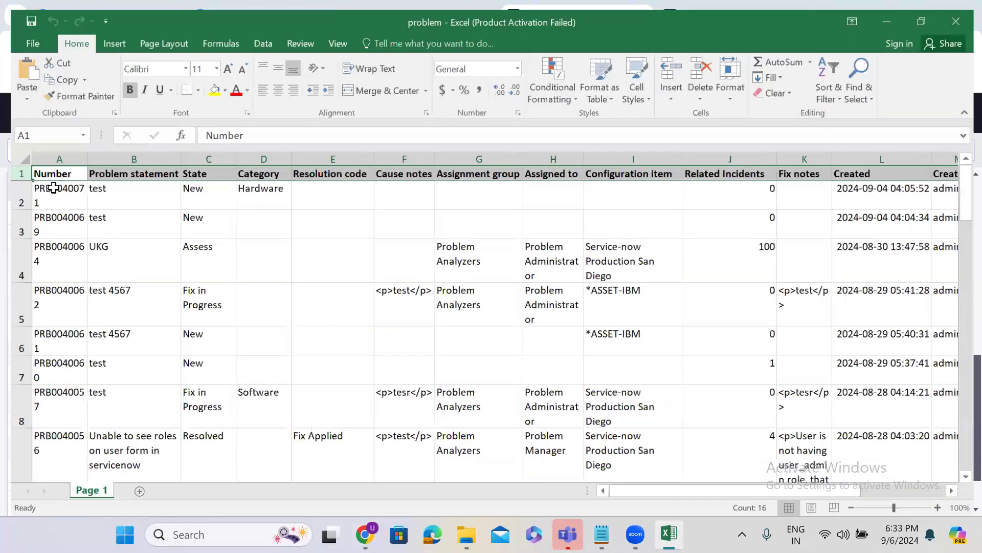
pyautogui.click(53, 188)
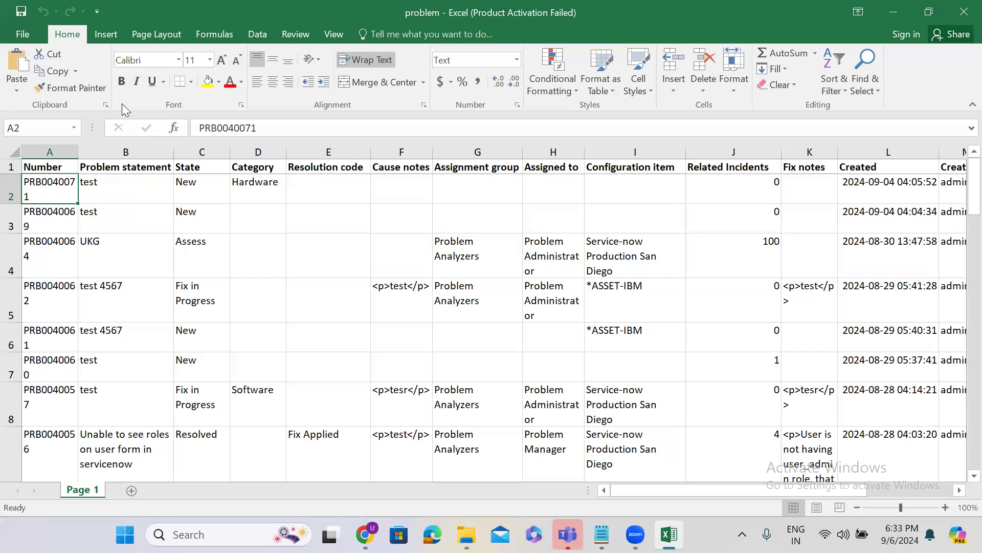
pyautogui.click(893, 12)
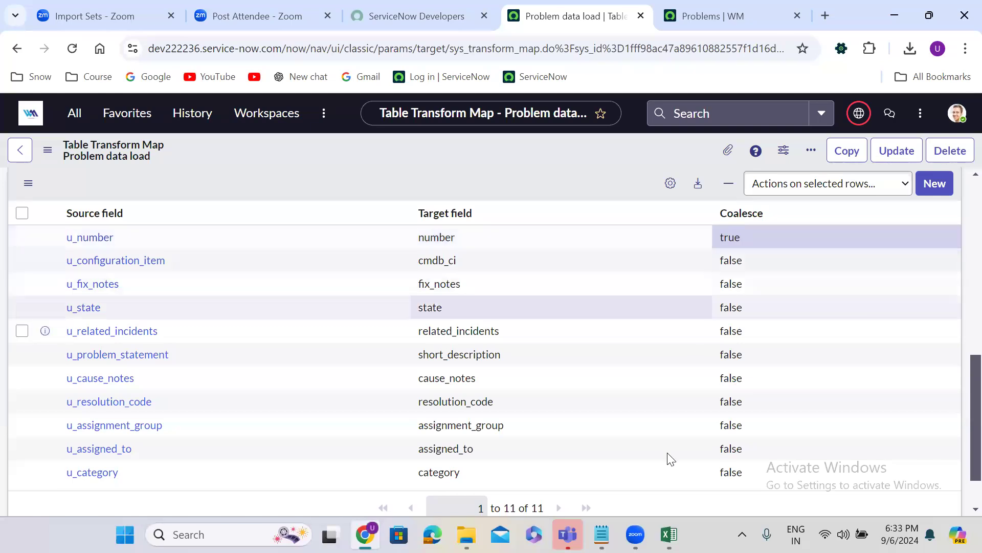
pyautogui.click(665, 532)
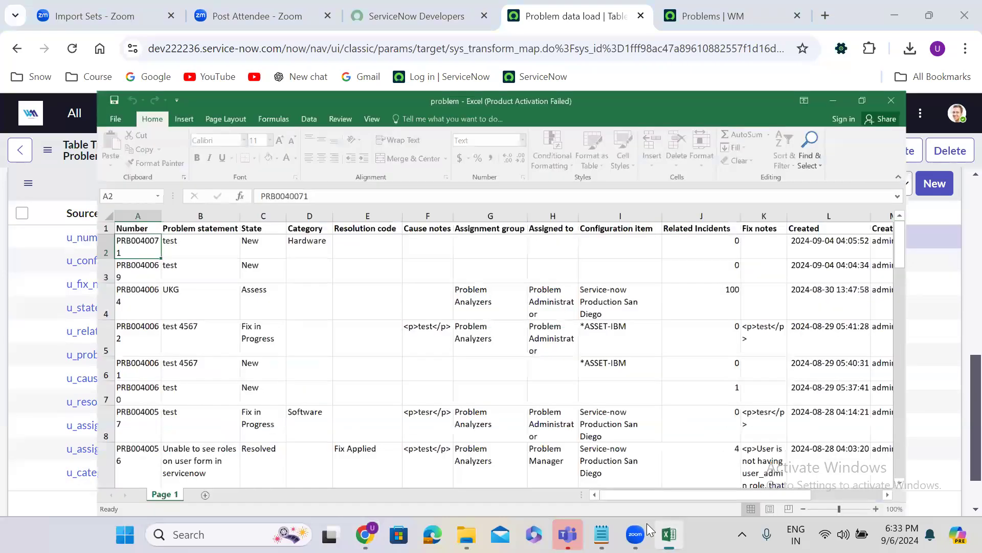
pyautogui.click(55, 210)
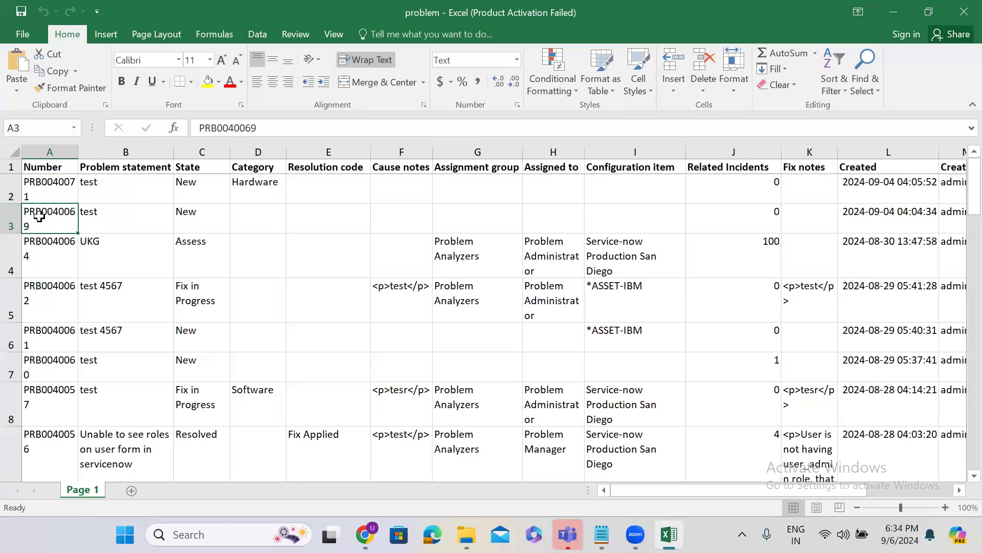
pyautogui.click(904, 8)
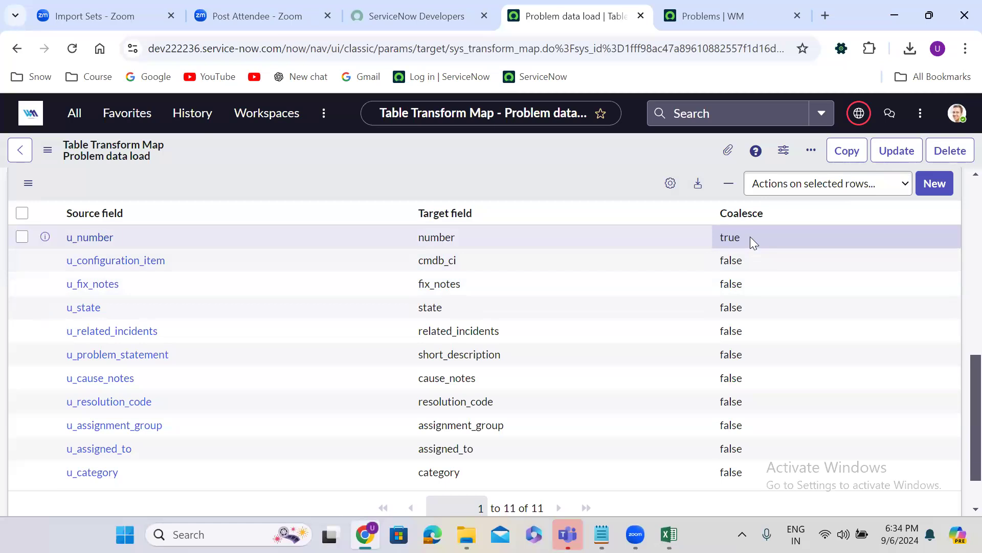
pyautogui.click(669, 534)
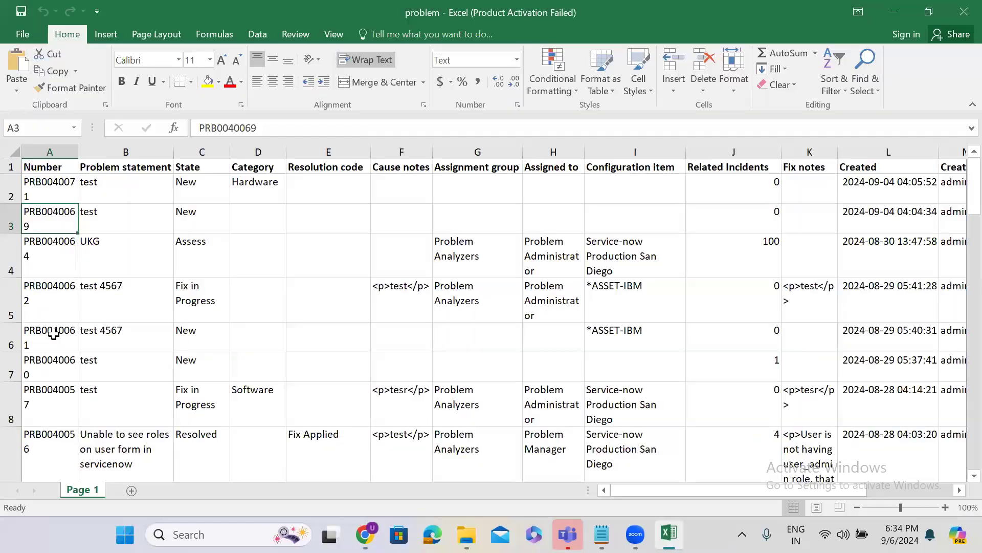
pyautogui.click(53, 333)
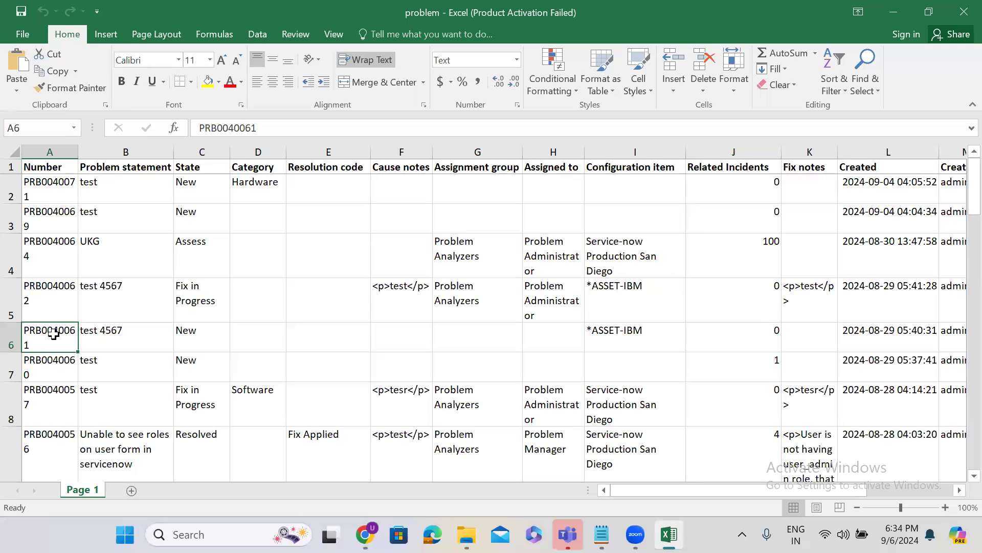
pyautogui.click(893, 12)
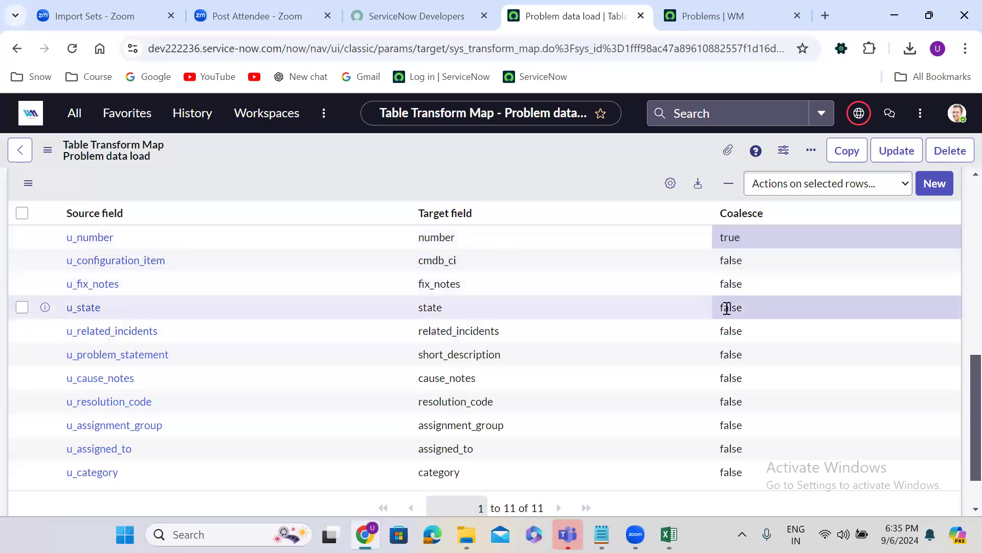
# Set Coalesce to true for the u_state field map and save the change
pyautogui.doubleClick(746, 311)
pyautogui.click(746, 314)
pyautogui.click(740, 334)
pyautogui.click(786, 313)
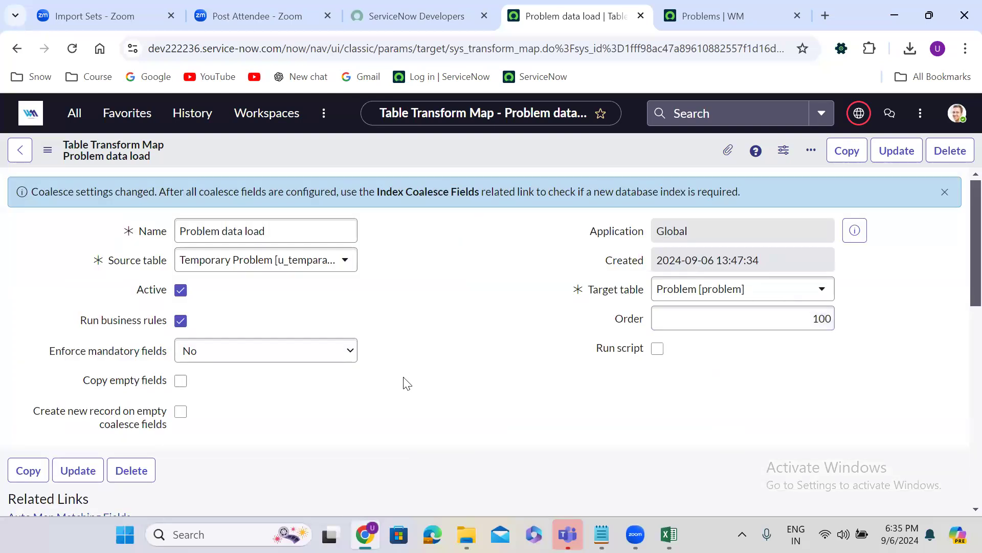
pyautogui.scroll(-10, 404, 383)
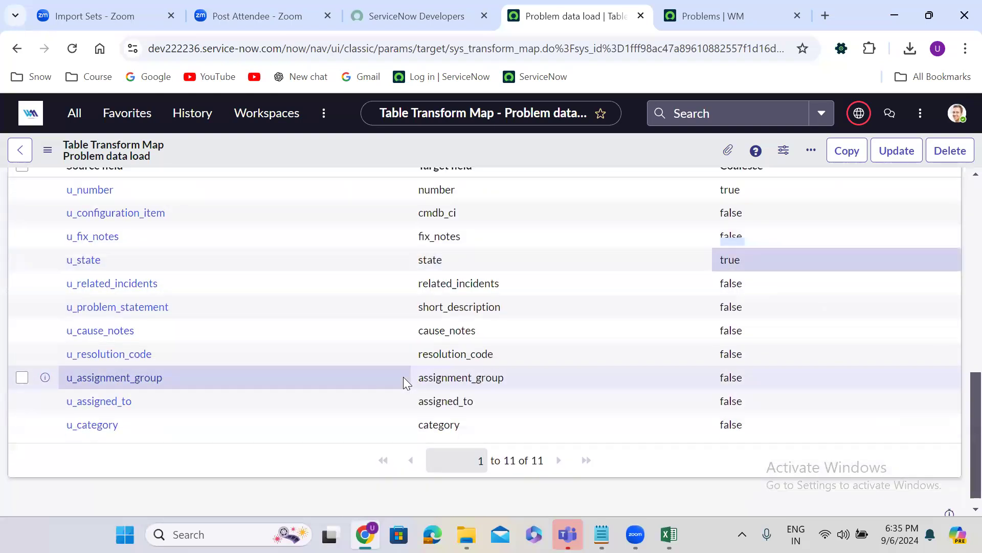
pyautogui.scroll(1, 403, 376)
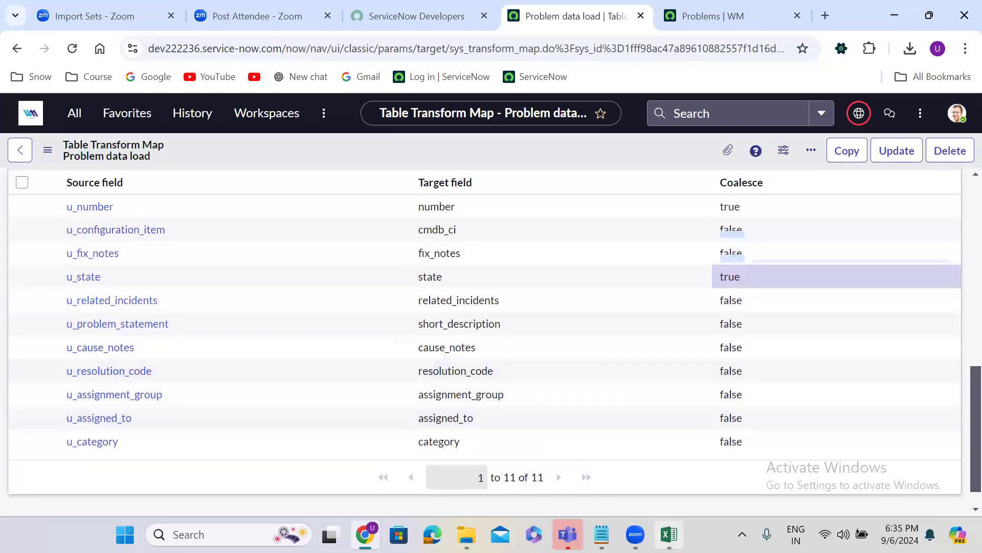
# Examine the Number and State values in row 2 of the problem workbook in Excel against the two coalesce fields of the transform map
pyautogui.click(670, 534)
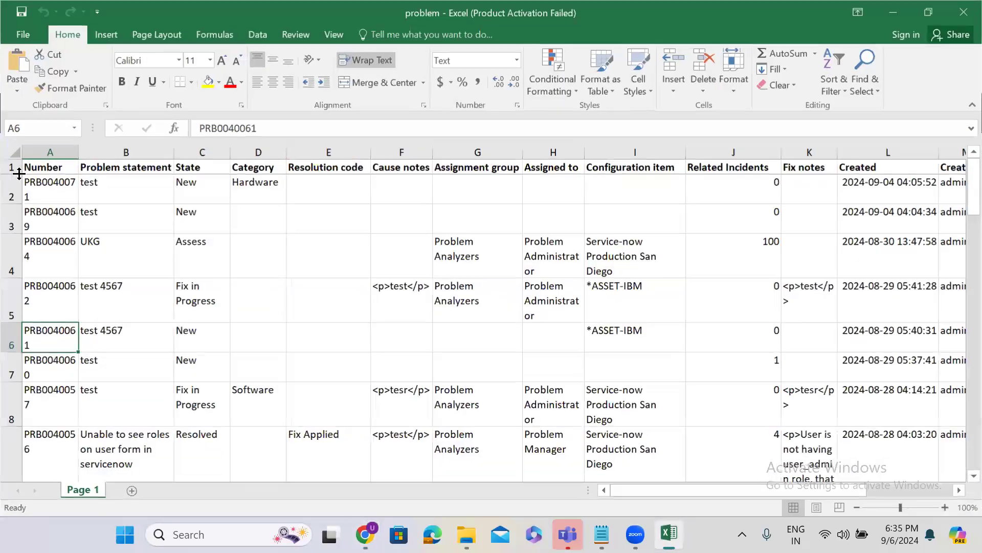
pyautogui.click(37, 188)
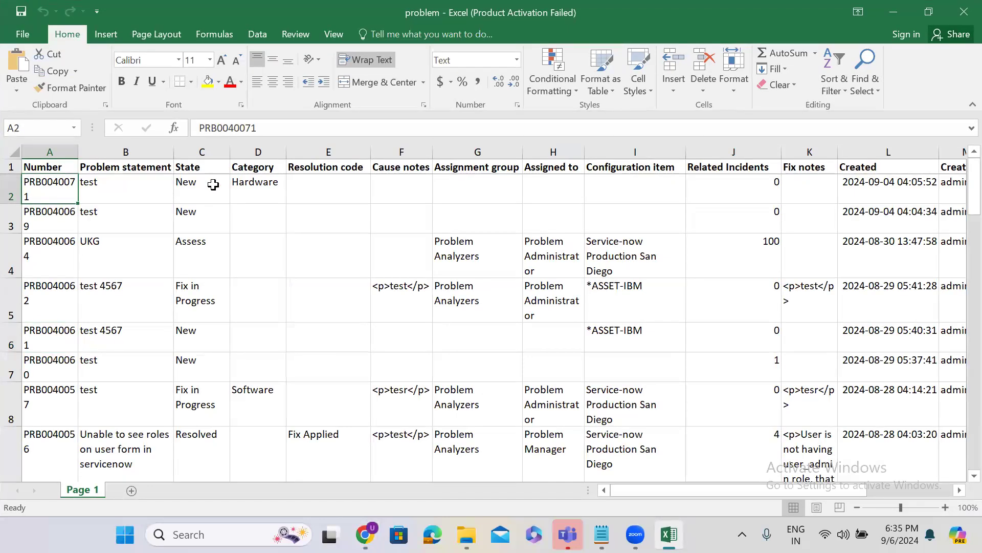
pyautogui.click(195, 180)
pyautogui.click(892, 11)
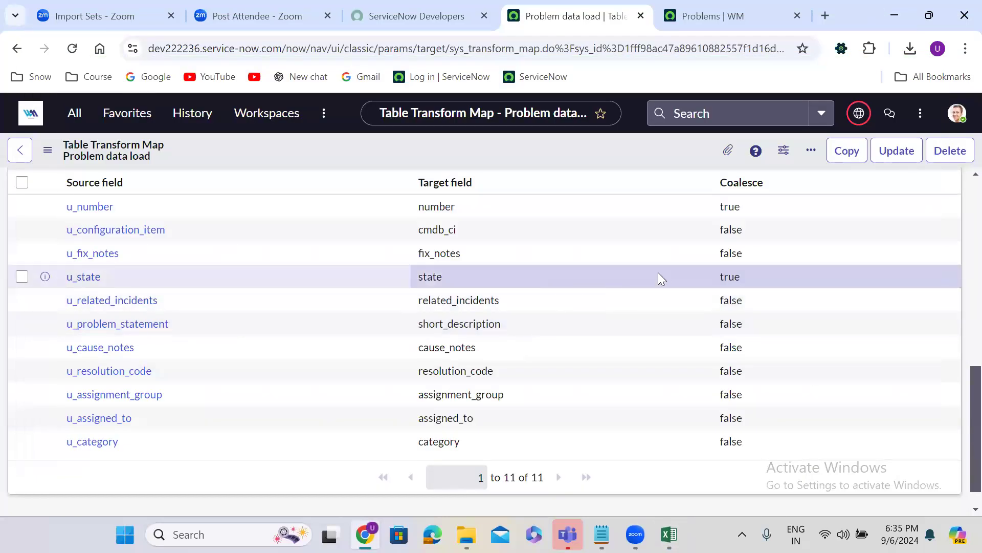
pyautogui.click(669, 534)
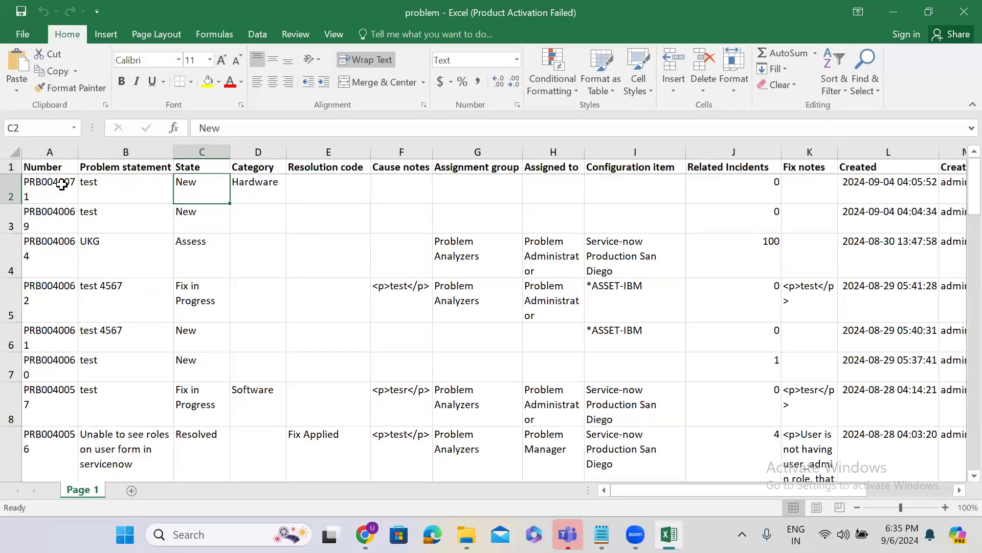
pyautogui.click(62, 185)
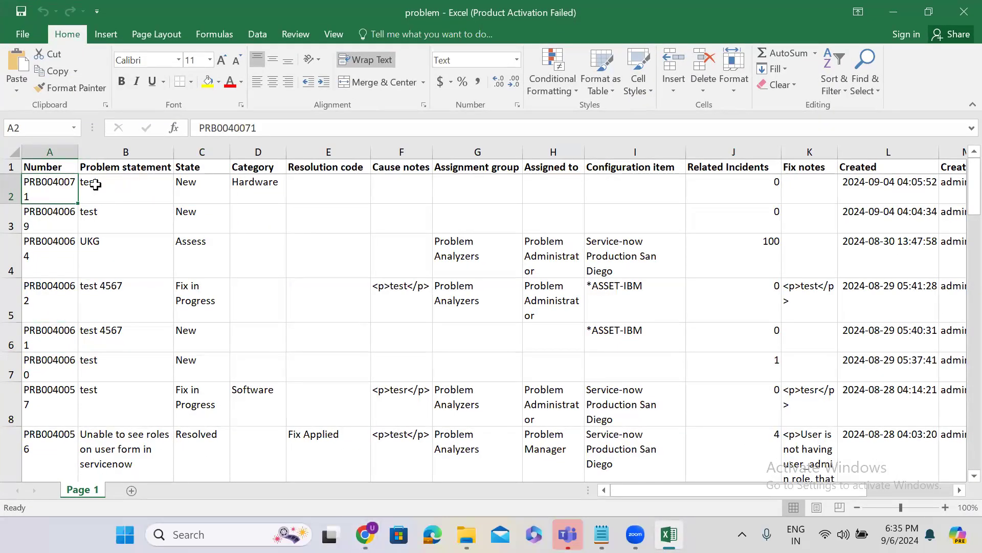
pyautogui.click(193, 187)
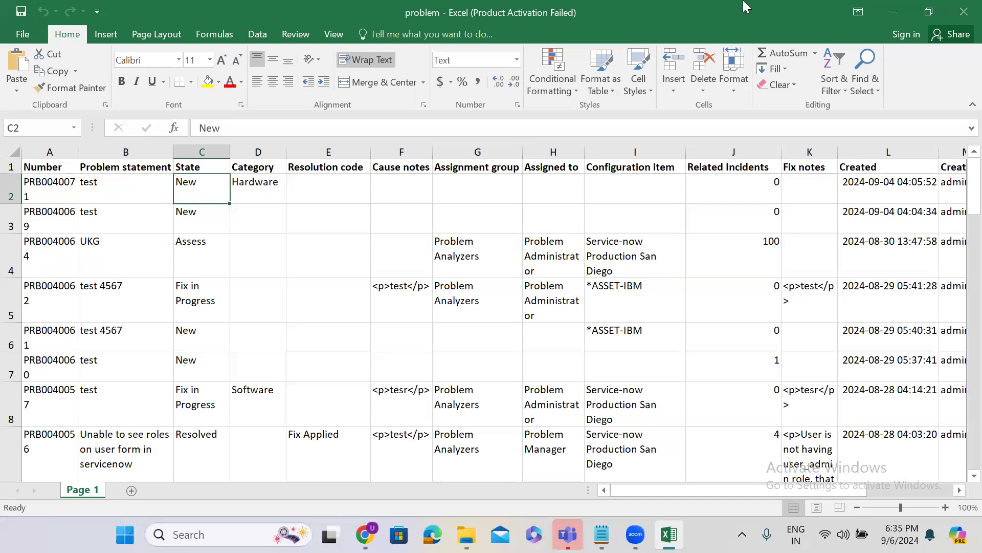
pyautogui.click(890, 14)
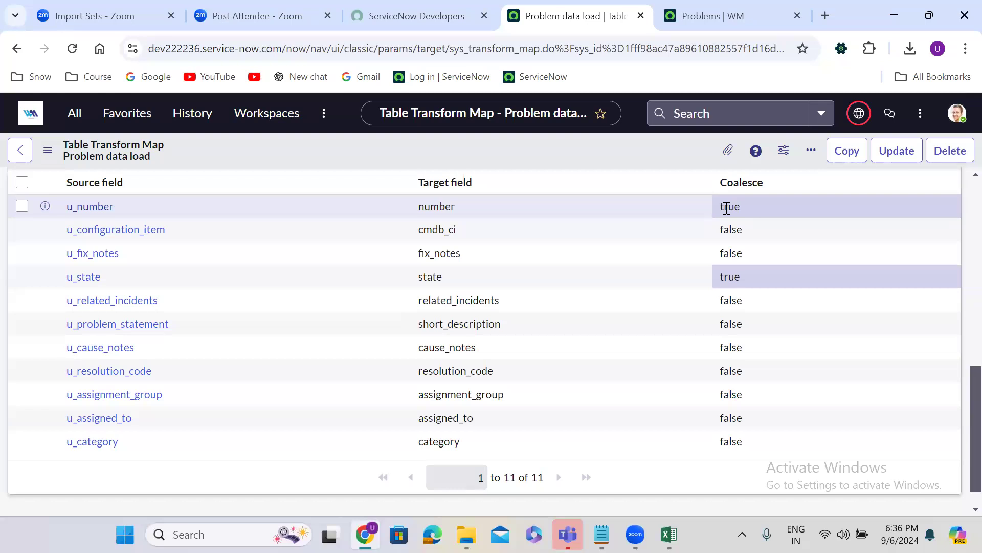
pyautogui.moveTo(466, 418); pyautogui.dragTo(428, 448)
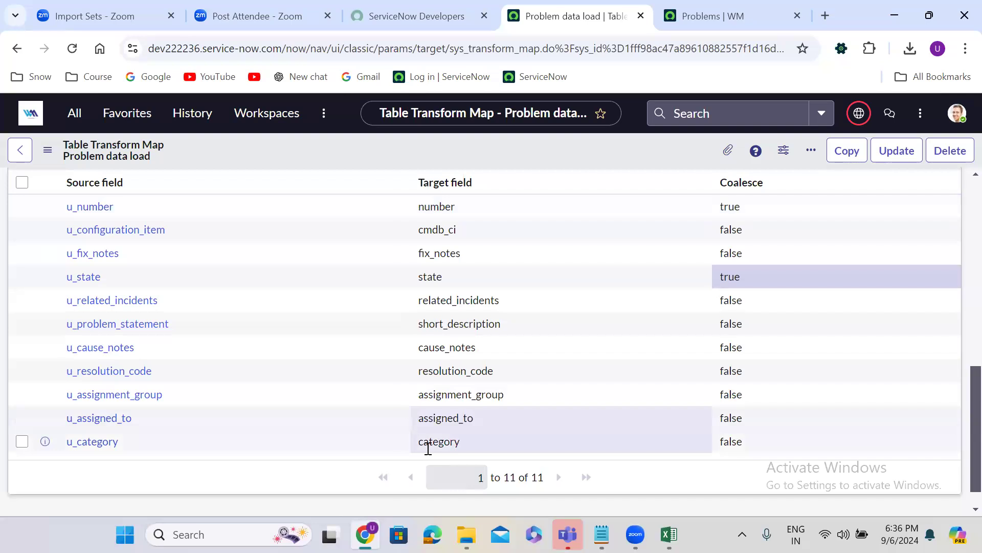
pyautogui.hotkey('alt', 'Tab')
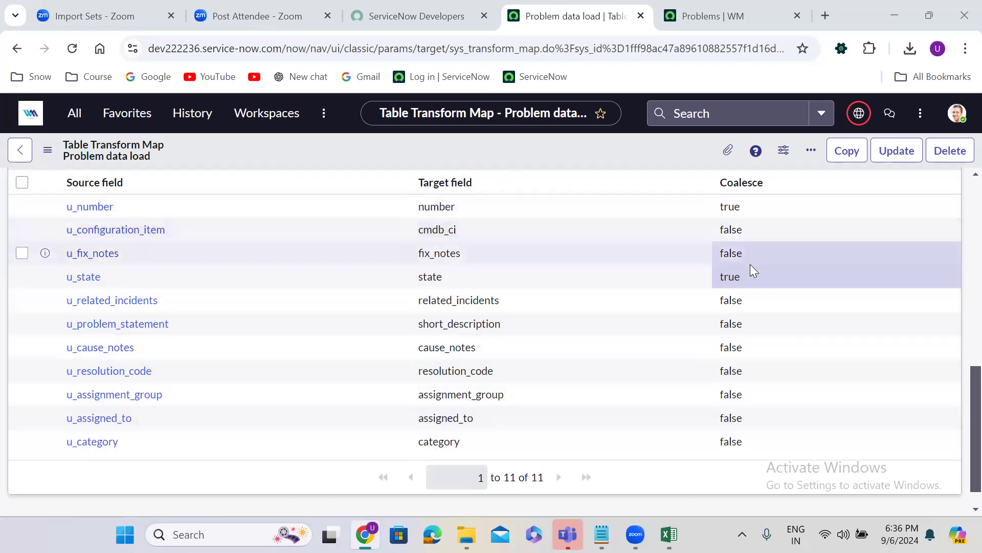
# Set Coalesce back to false for the u_state field map and save the change
pyautogui.click(753, 277)
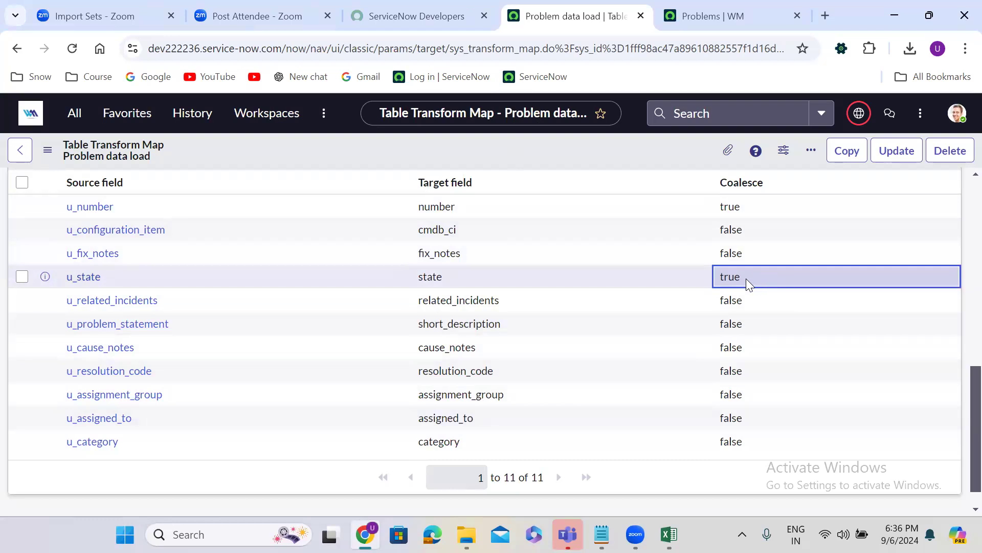
pyautogui.doubleClick(746, 278)
pyautogui.click(747, 283)
pyautogui.click(739, 324)
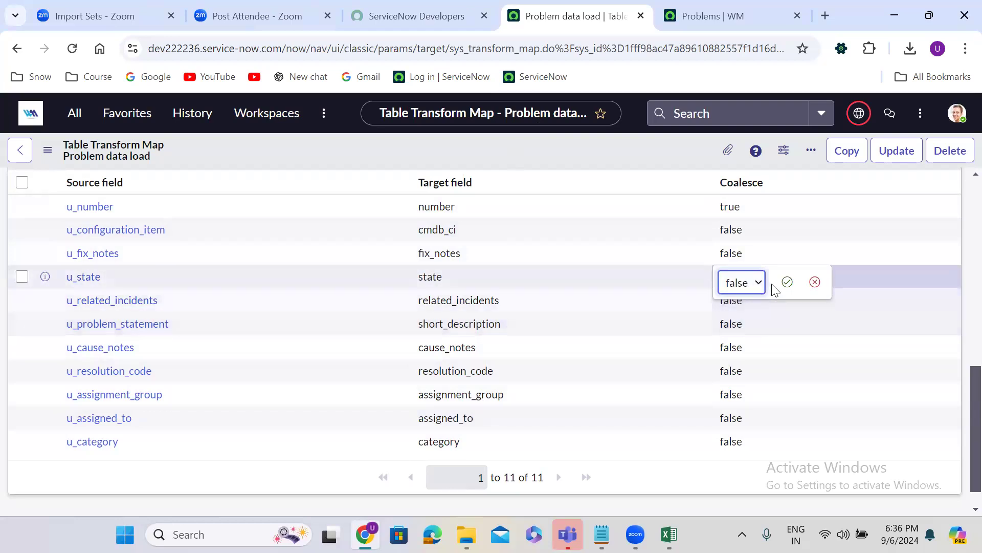
pyautogui.click(788, 282)
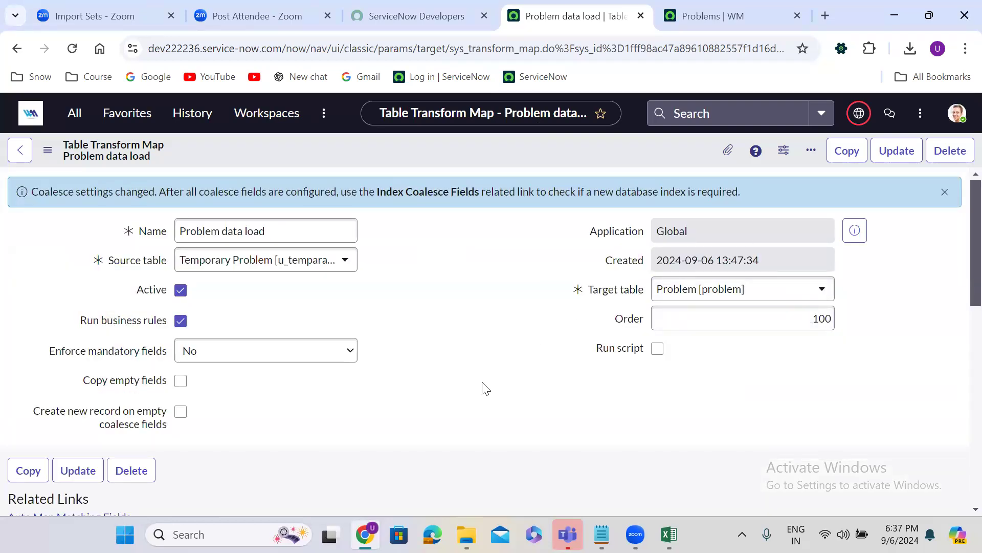
pyautogui.scroll(-5, 483, 388)
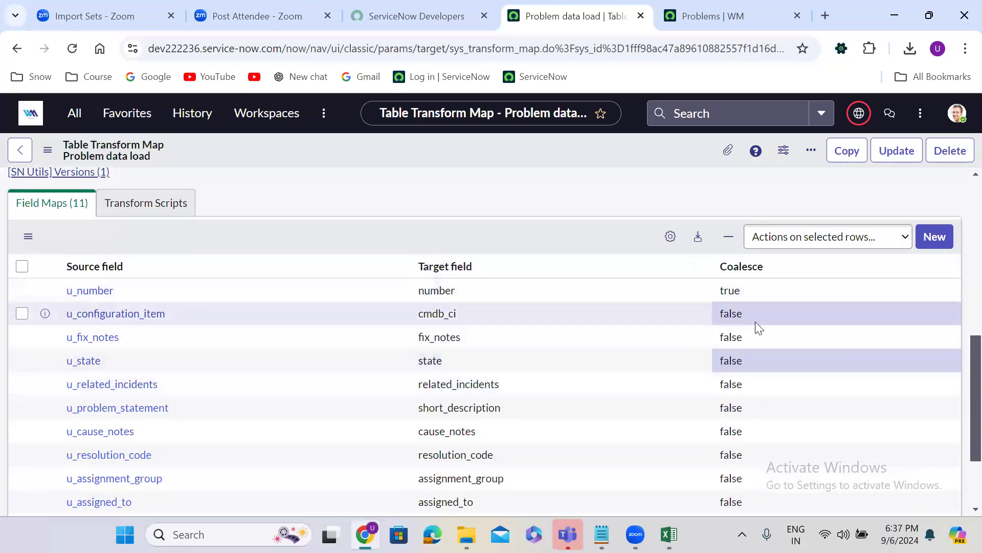
pyautogui.click(669, 534)
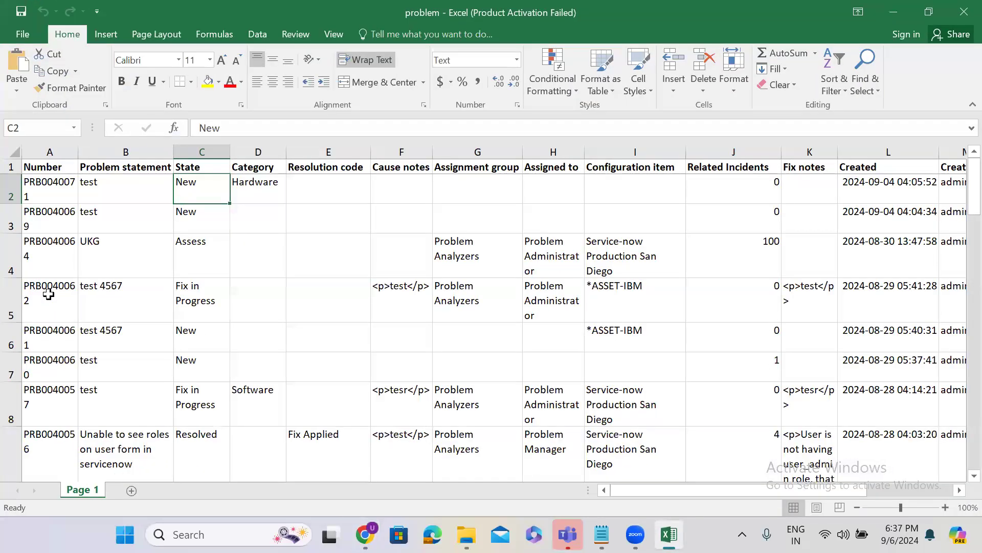
pyautogui.click(48, 294)
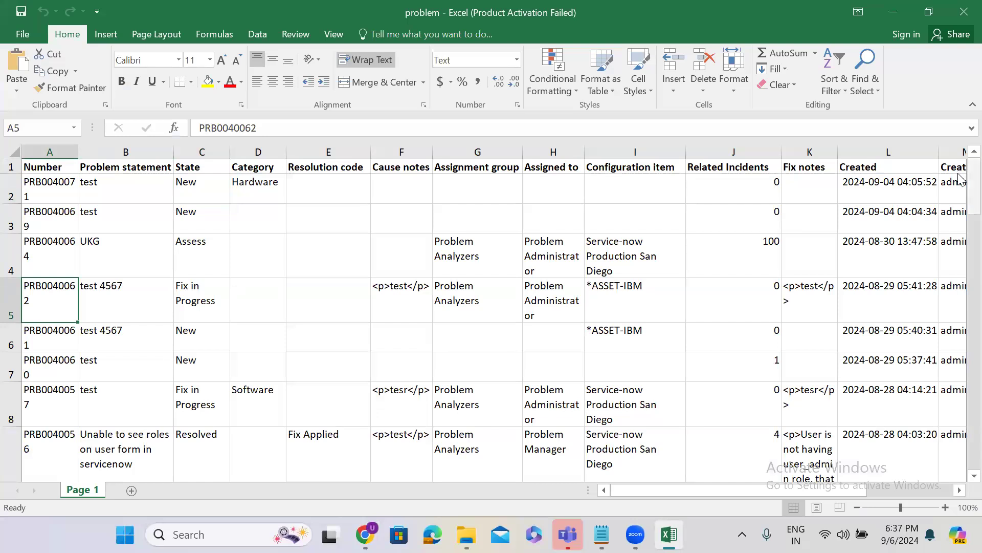
pyautogui.moveTo(960, 180); pyautogui.dragTo(959, 444)
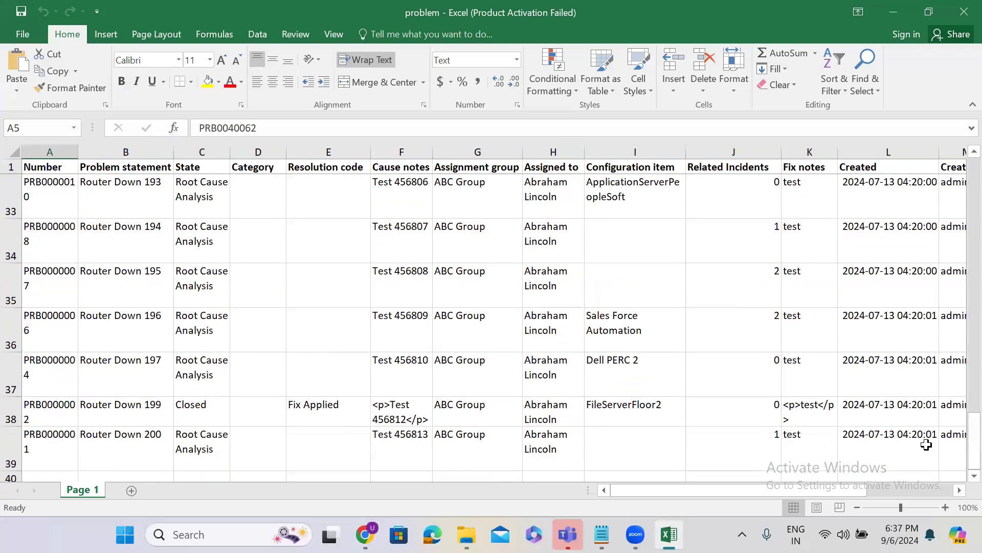
pyautogui.click(45, 472)
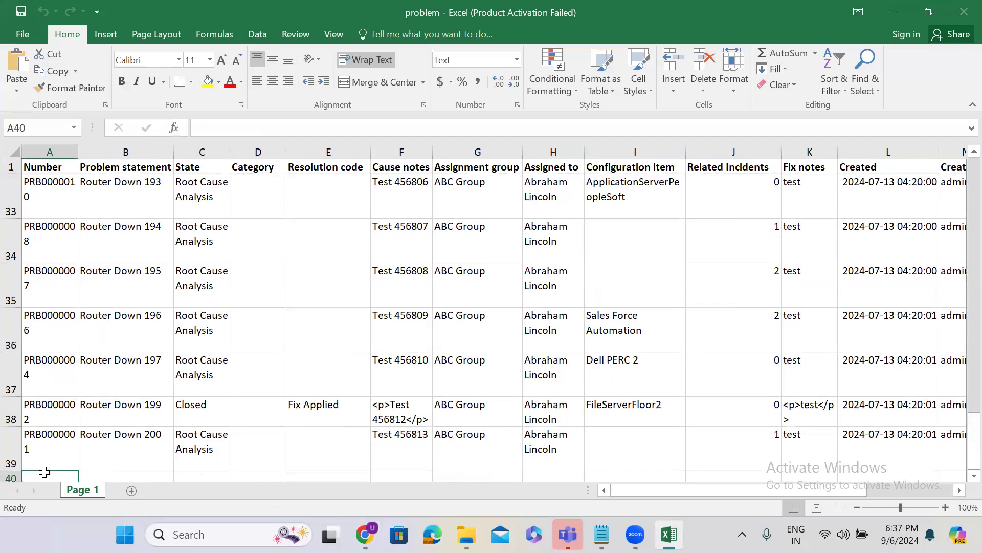
pyautogui.press('Down')
pyautogui.press('Down')
pyautogui.press('Up')
pyautogui.press('Up')
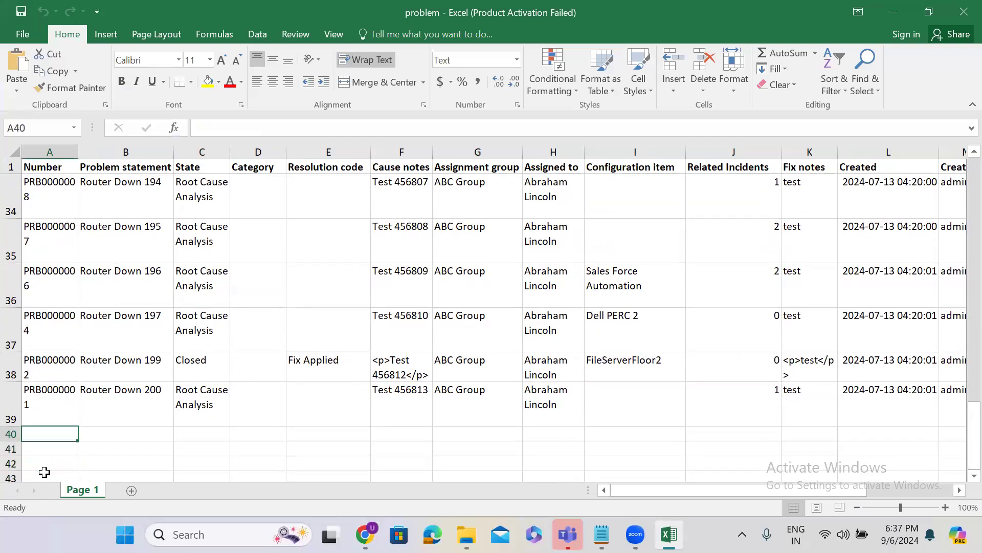
pyautogui.hotkey('ctrl', 'd')
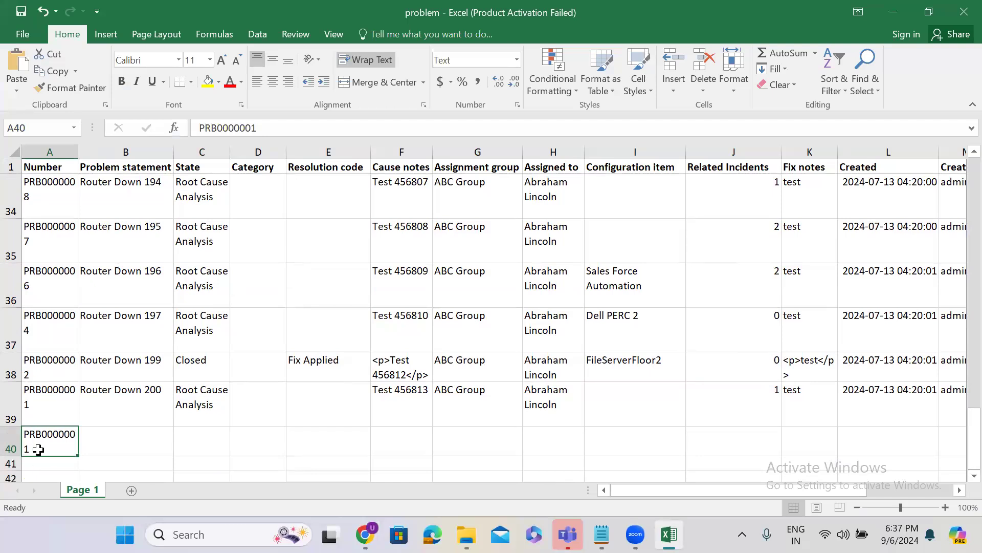
pyautogui.doubleClick(38, 449)
pyautogui.write('6666')
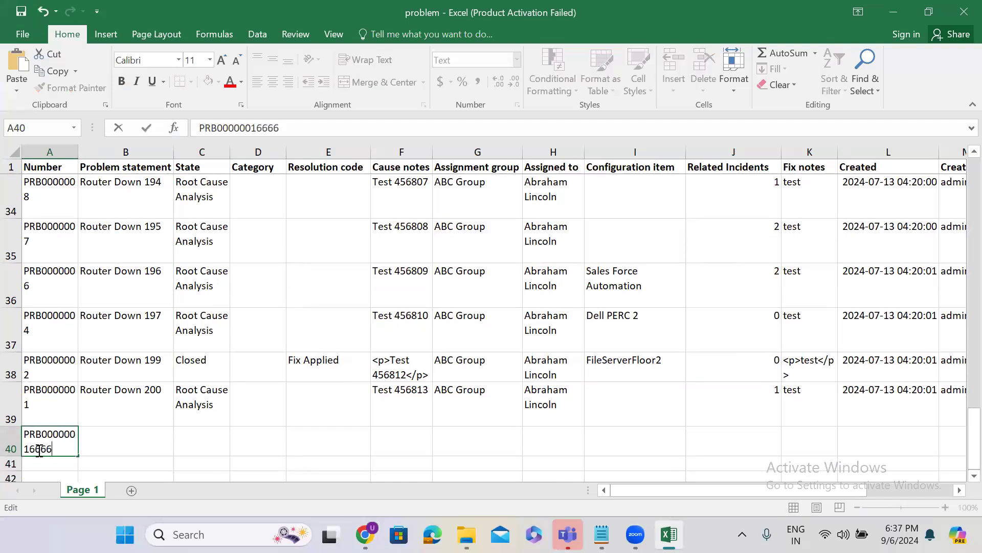
pyautogui.click(110, 431)
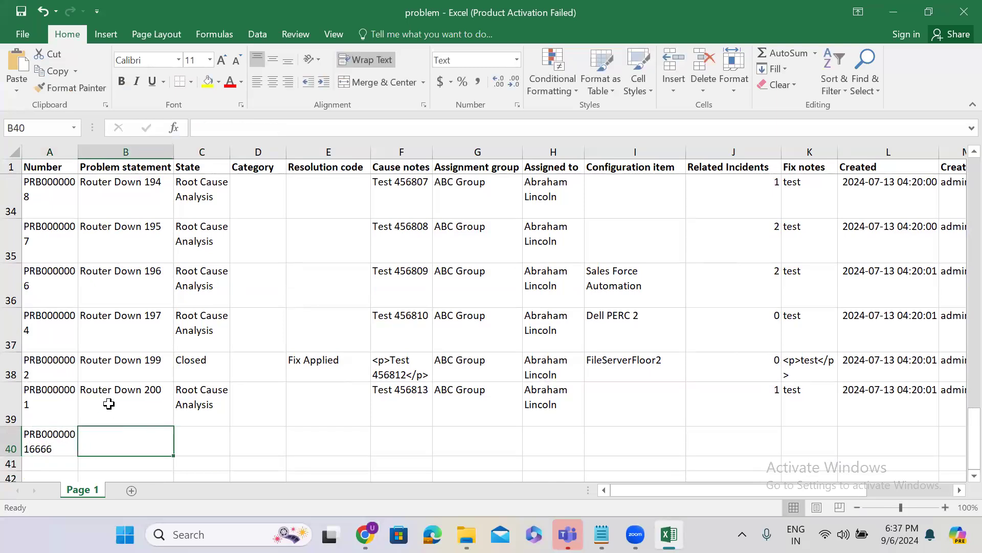
# Fill B40:P40 with the values from the row above, starting with the problem statement Router Down 200
pyautogui.moveTo(125, 440); pyautogui.dragTo(944, 452)
pyautogui.hotkey('shift', 'Right')
pyautogui.hotkey('shift', 'Right')
pyautogui.hotkey('shift', 'Right')
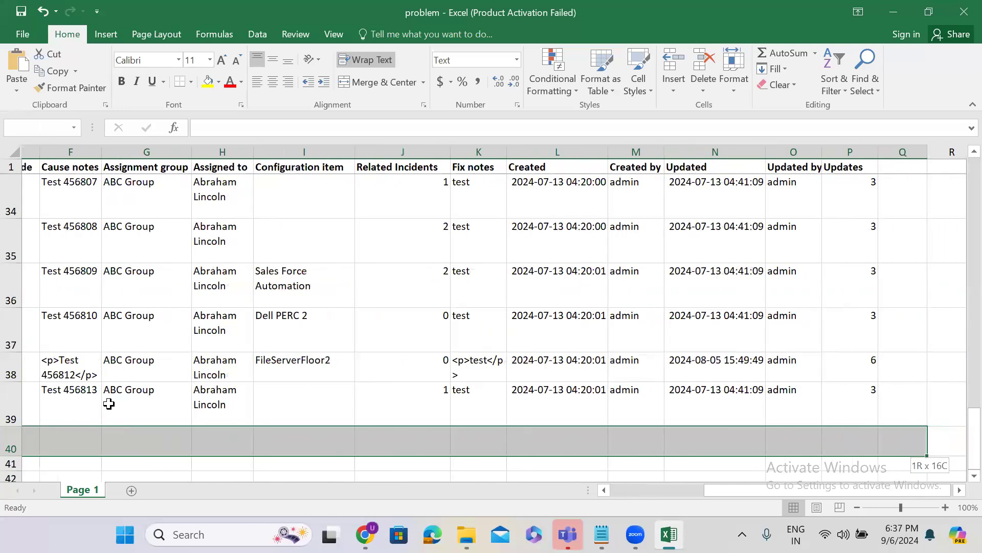
pyautogui.hotkey('ctrl', 'v')
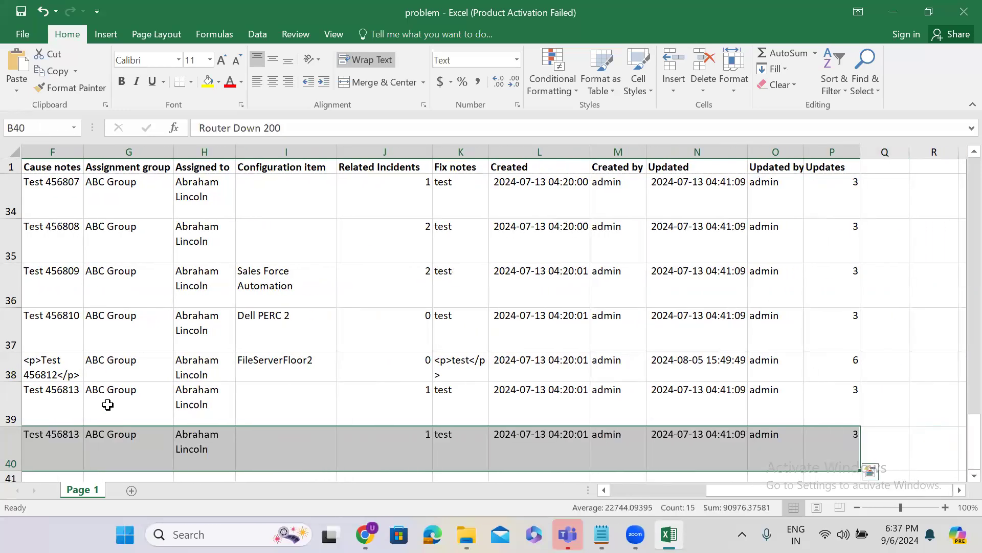
pyautogui.press('Left')
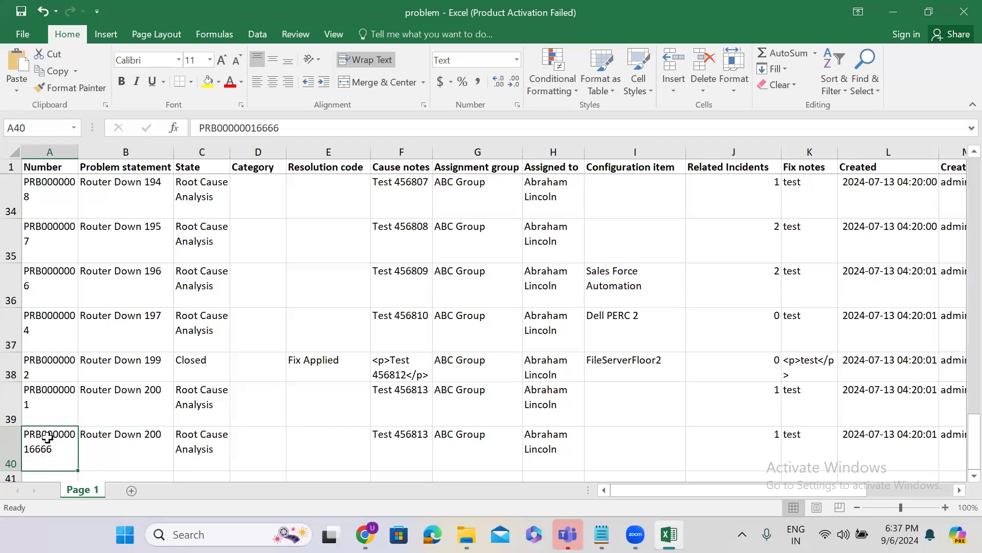
pyautogui.hotkey('ctrl', 'c')
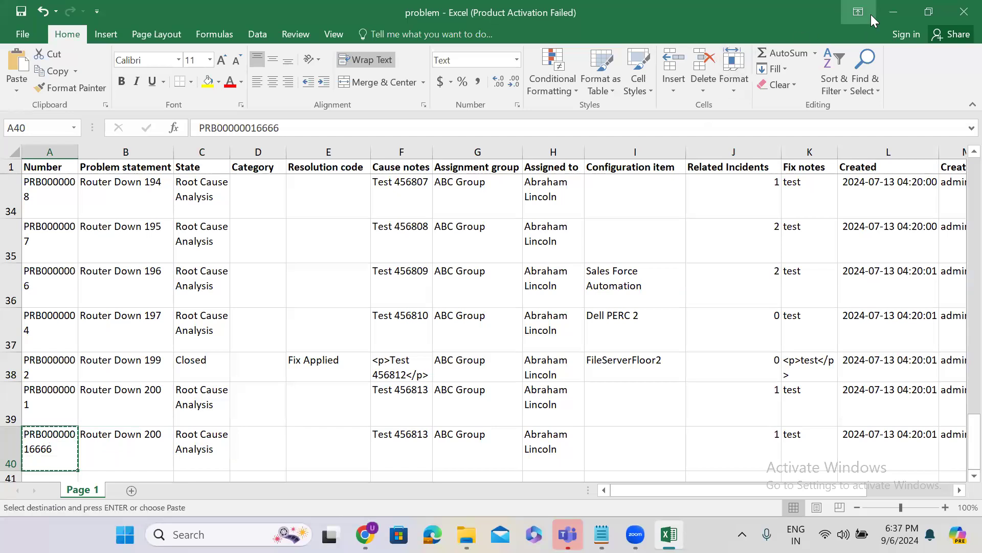
pyautogui.doubleClick(735, 15)
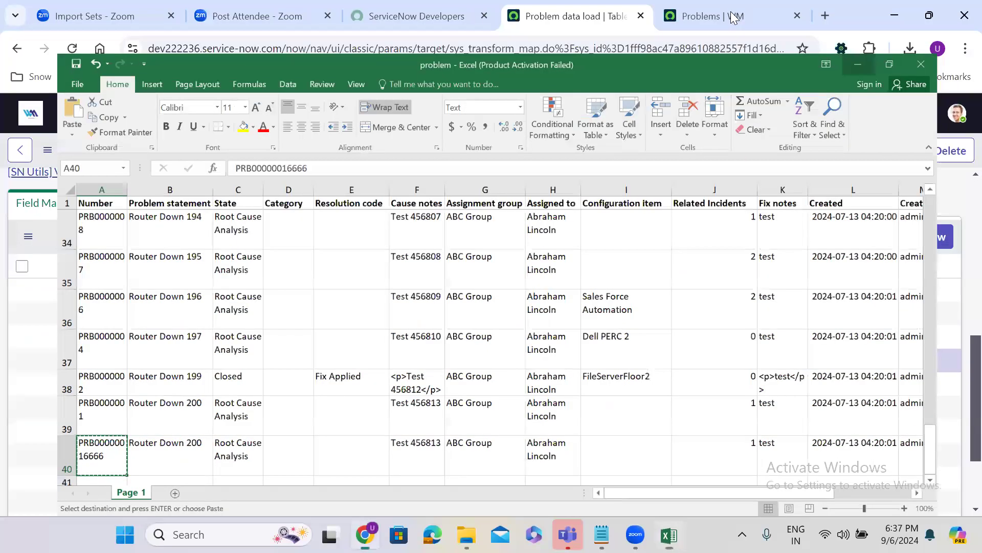
pyautogui.click(734, 15)
pyautogui.click(81, 190)
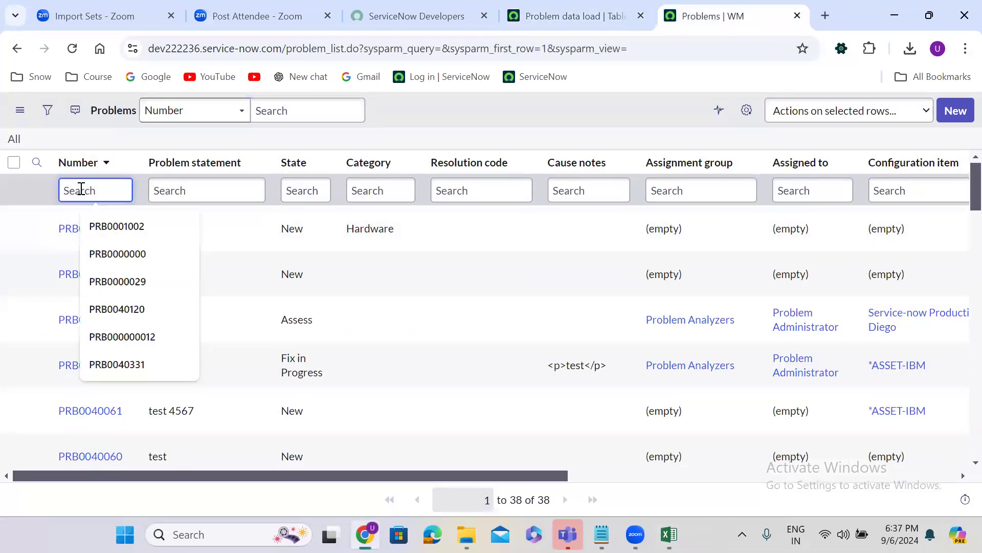
pyautogui.hotkey('ctrl', 'v')
pyautogui.press('Return')
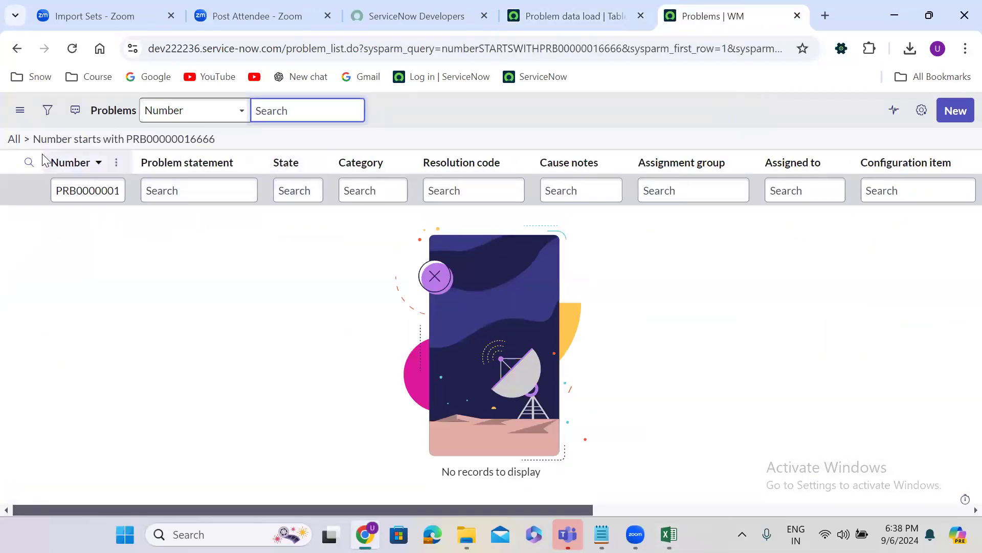
pyautogui.click(14, 139)
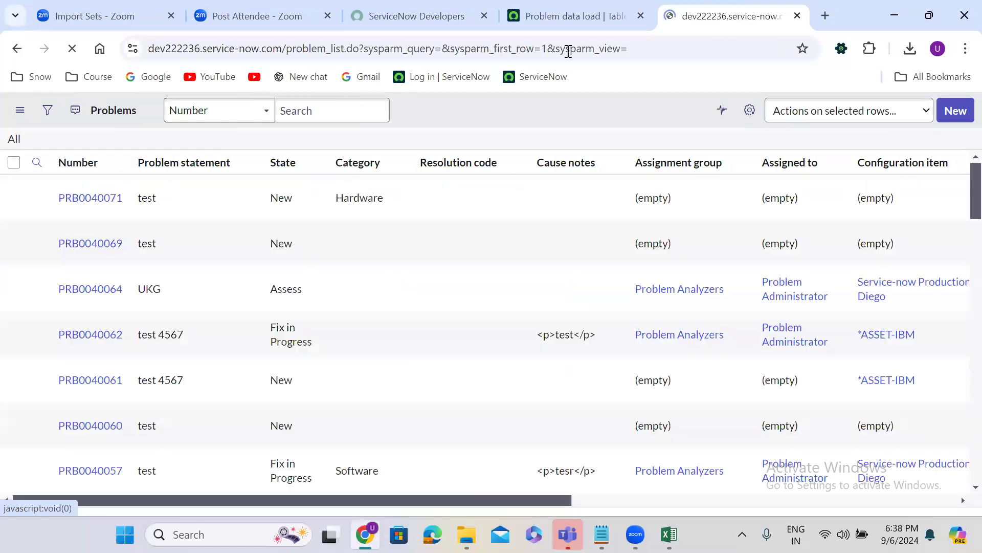
# Save the problem workbook in Excel and open the Load Data page in ServiceNow
pyautogui.click(572, 17)
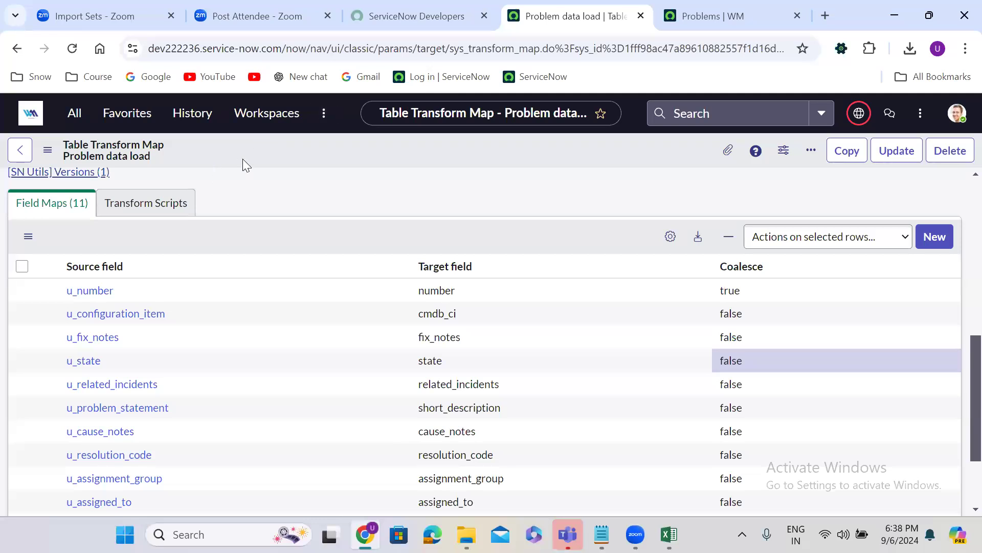
pyautogui.click(77, 115)
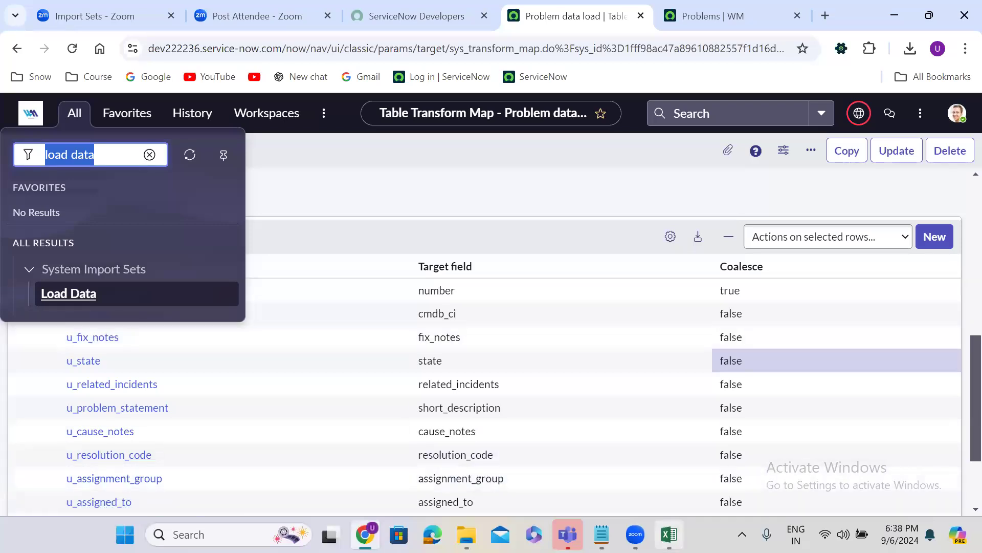
pyautogui.hotkey('alt', 'Tab')
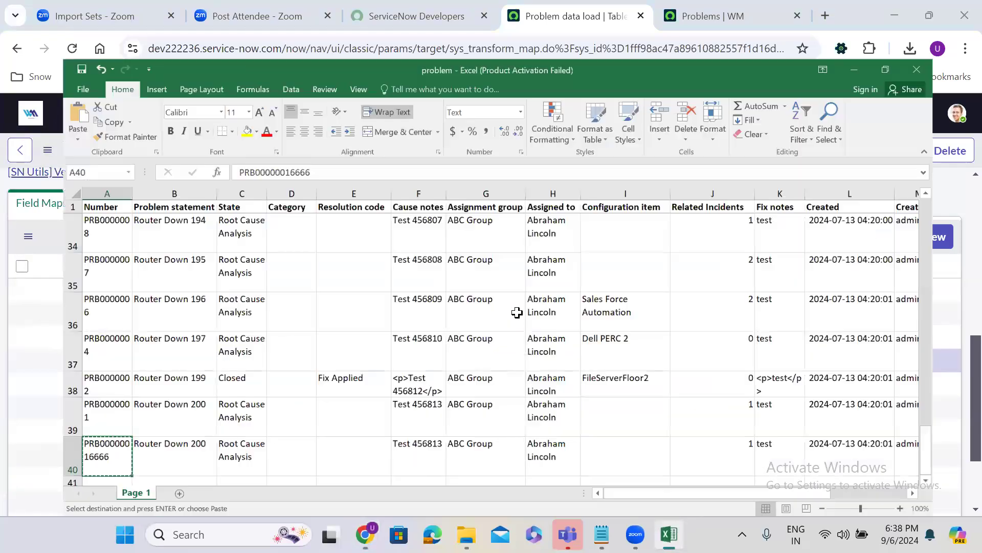
pyautogui.press('Escape')
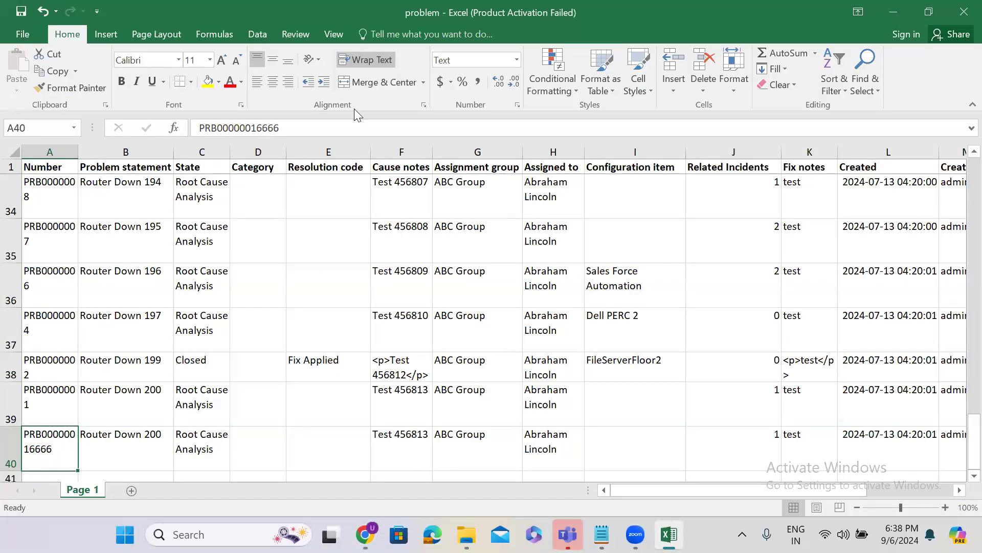
pyautogui.click(894, 11)
pyautogui.click(82, 119)
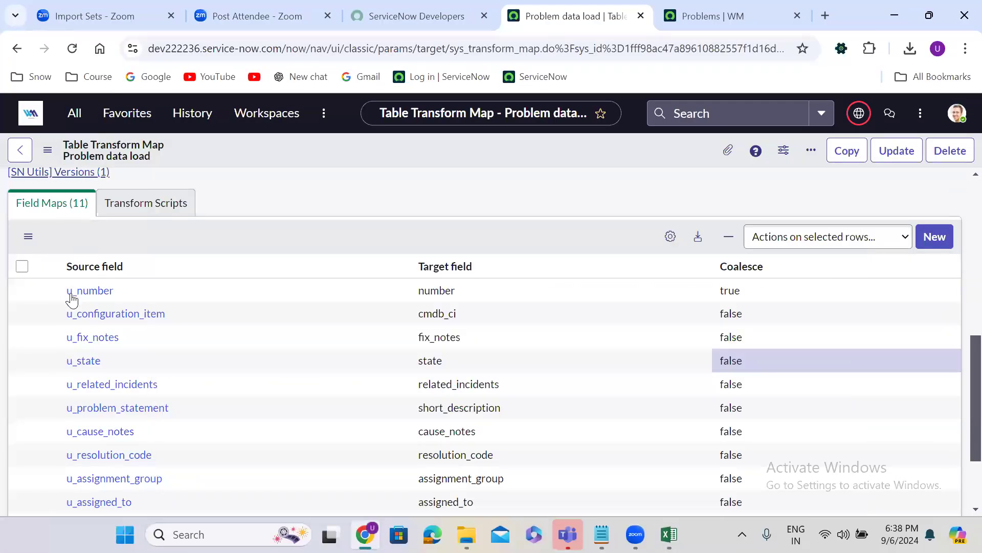
pyautogui.click(201, 289)
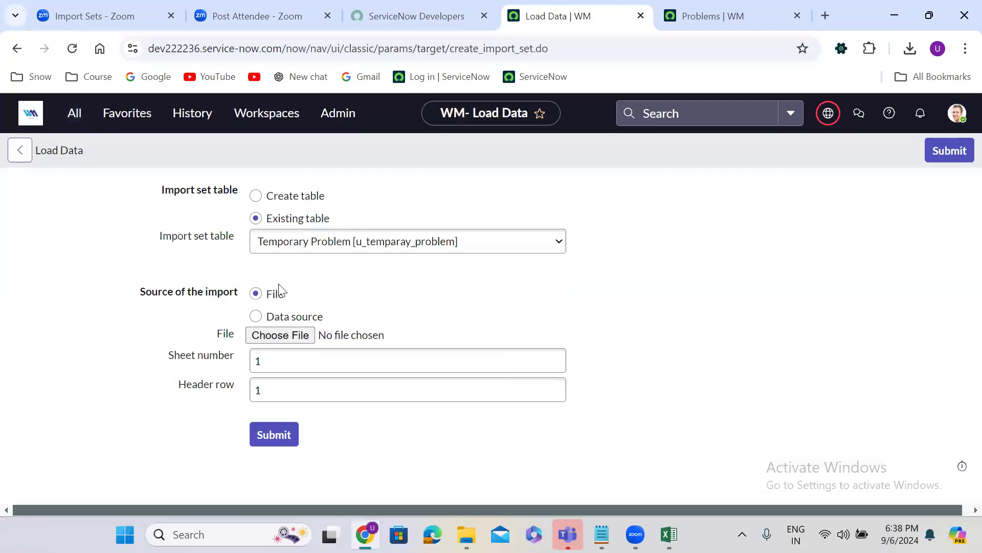
# Load problem.xlsx into the existing Temporary Problem import set table and run the Problem data load transform on it
pyautogui.click(295, 339)
pyautogui.click(356, 221)
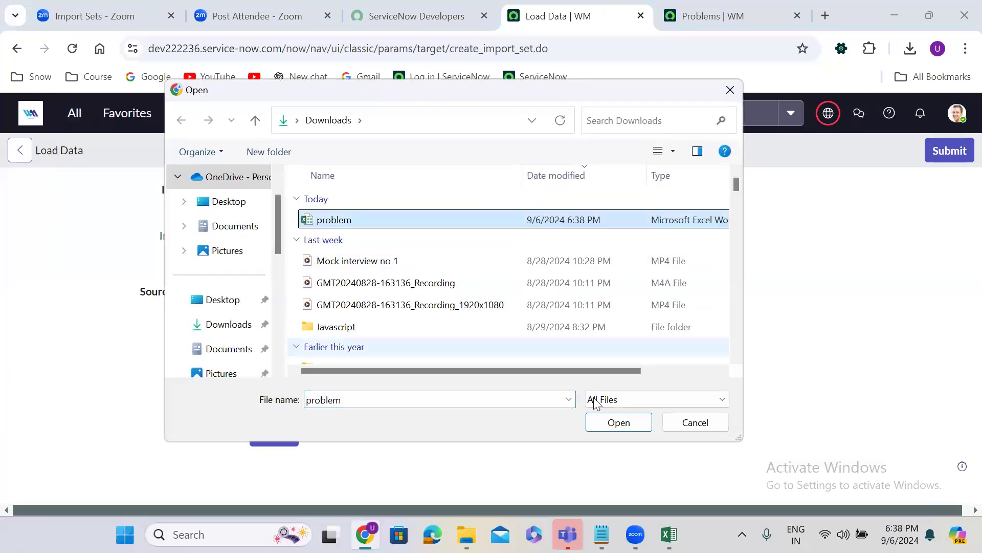
pyautogui.click(620, 423)
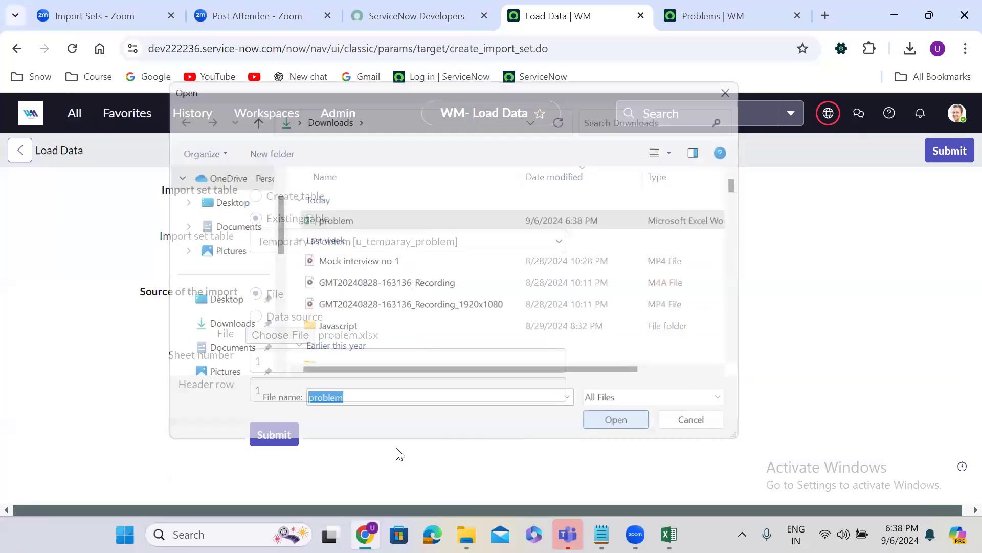
pyautogui.click(276, 438)
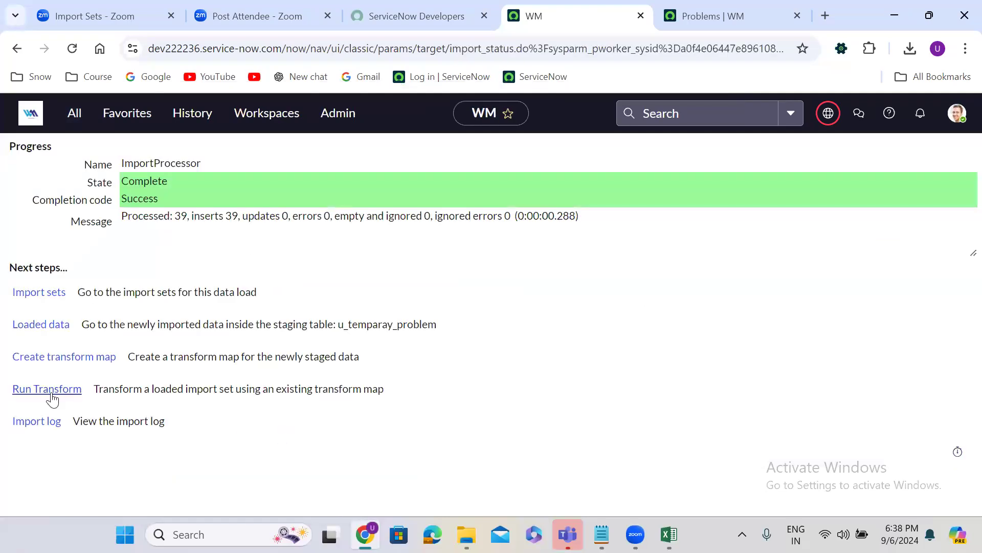
pyautogui.click(51, 394)
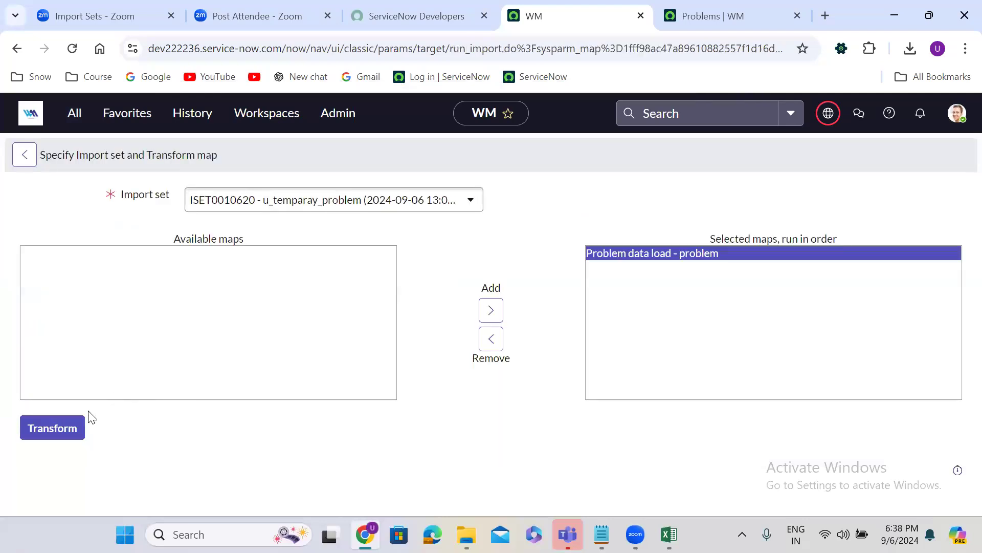
pyautogui.click(62, 422)
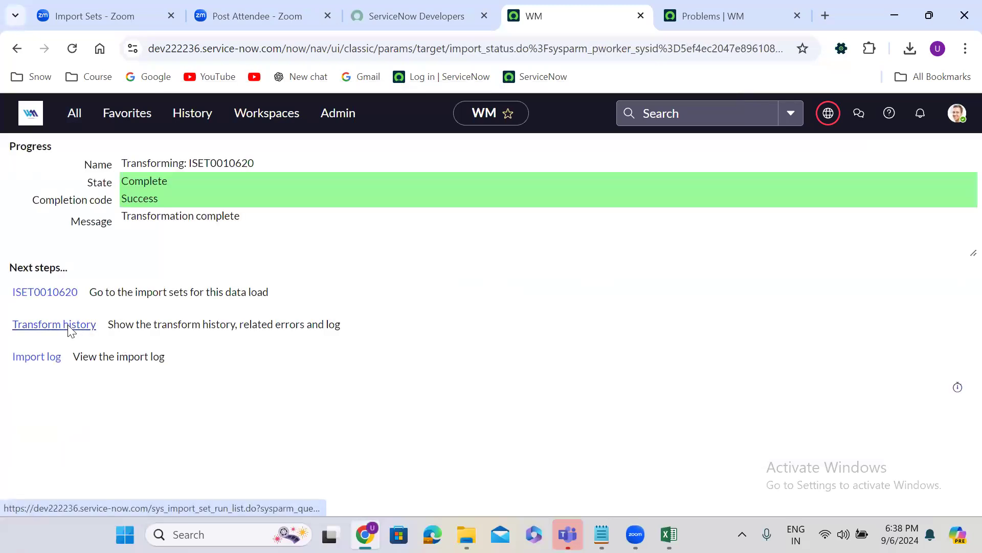
# Open the transform history of this import and compare its insert count with the new row 40 of the Excel workbook
pyautogui.click(70, 326)
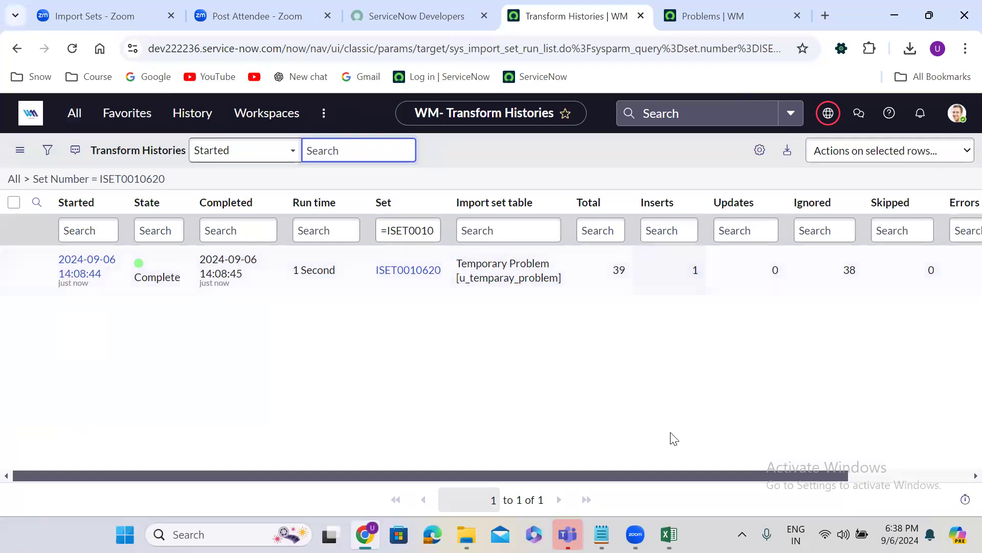
pyautogui.click(670, 534)
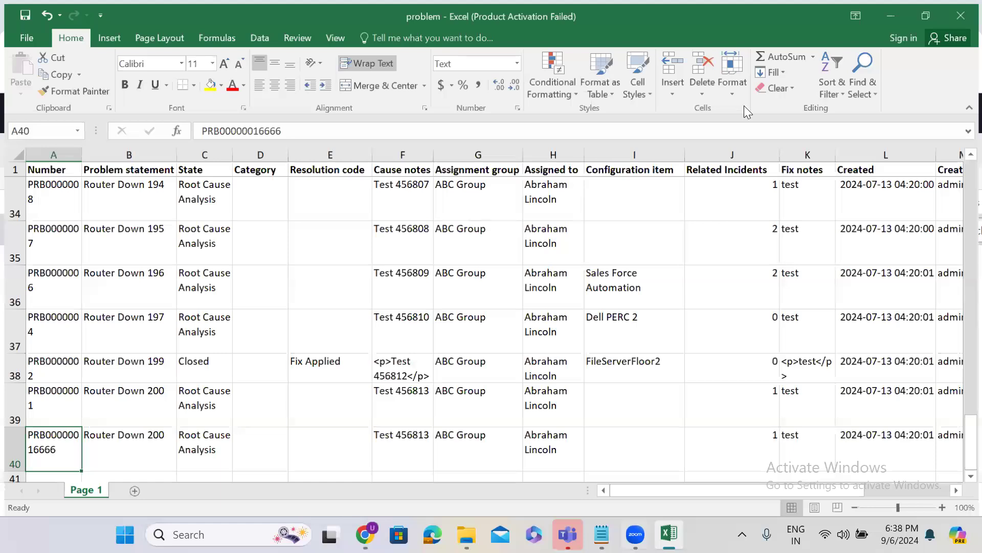
pyautogui.click(884, 9)
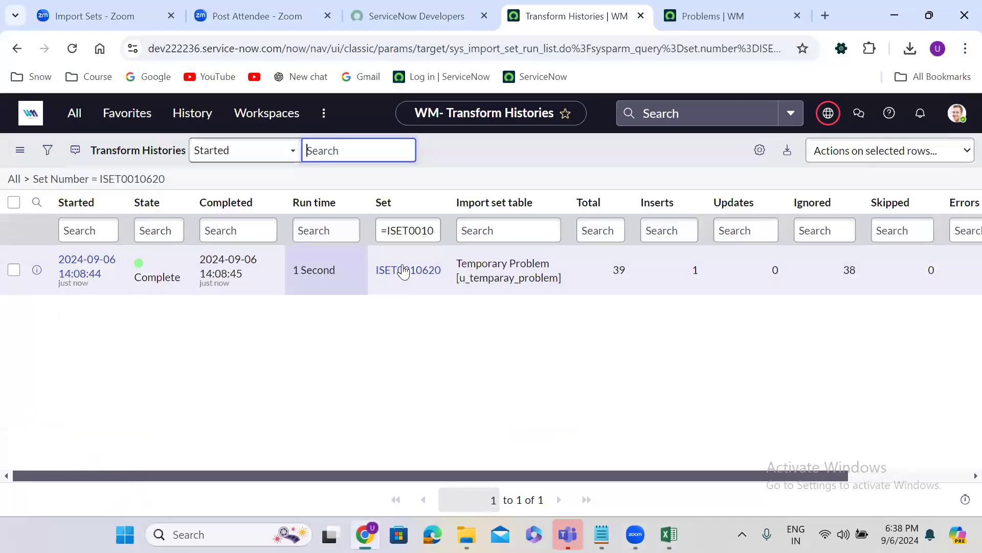
# Open import set ISET0010620, examine its import set rows with the Ignored state filtered out, and clear that filter
pyautogui.click(404, 270)
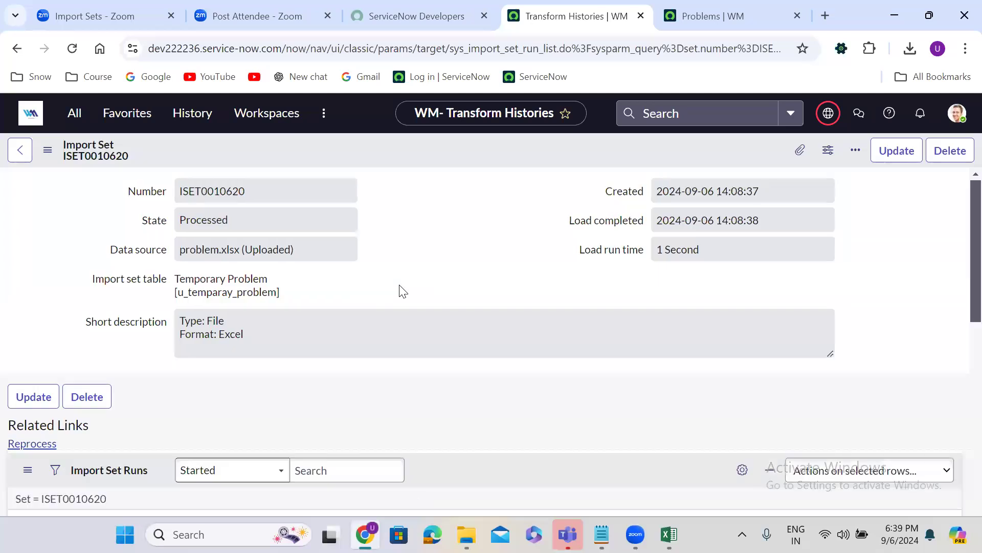
pyautogui.scroll(-1, 399, 284)
pyautogui.scroll(-5, 399, 285)
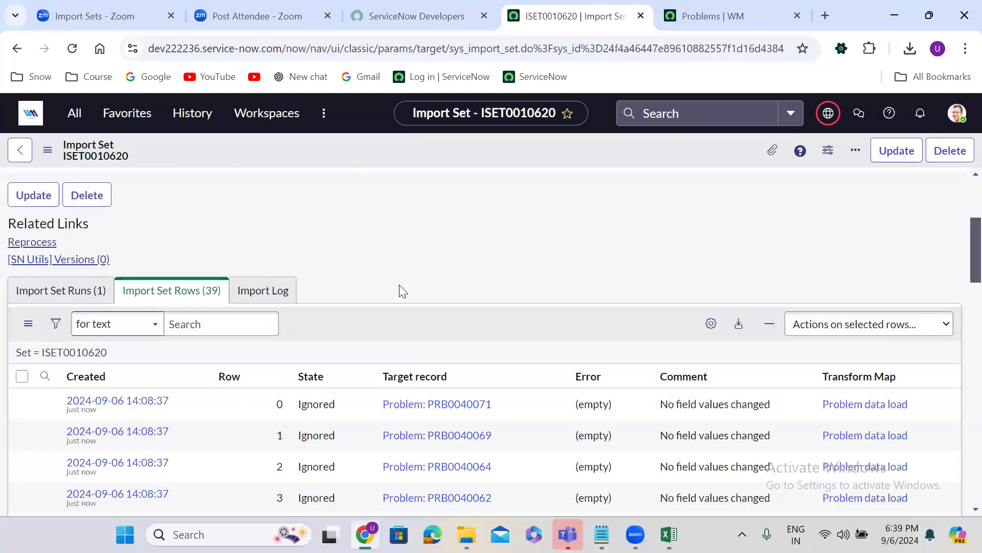
pyautogui.rightClick(333, 274)
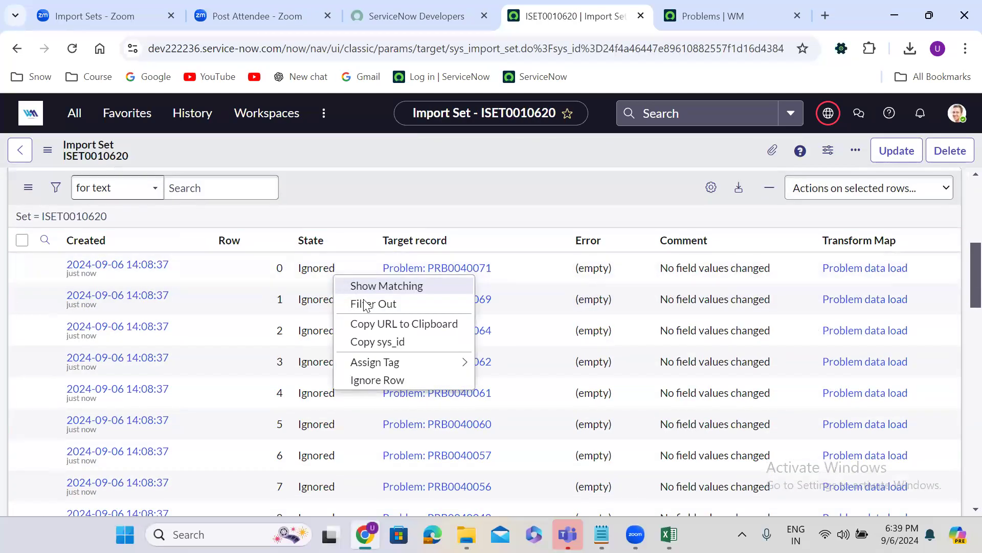
pyautogui.click(369, 305)
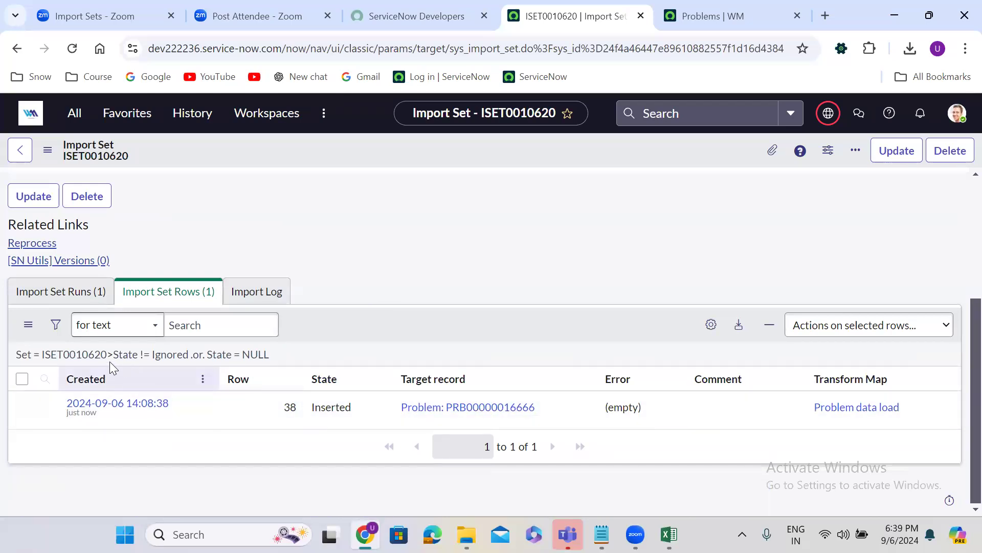
pyautogui.click(91, 365)
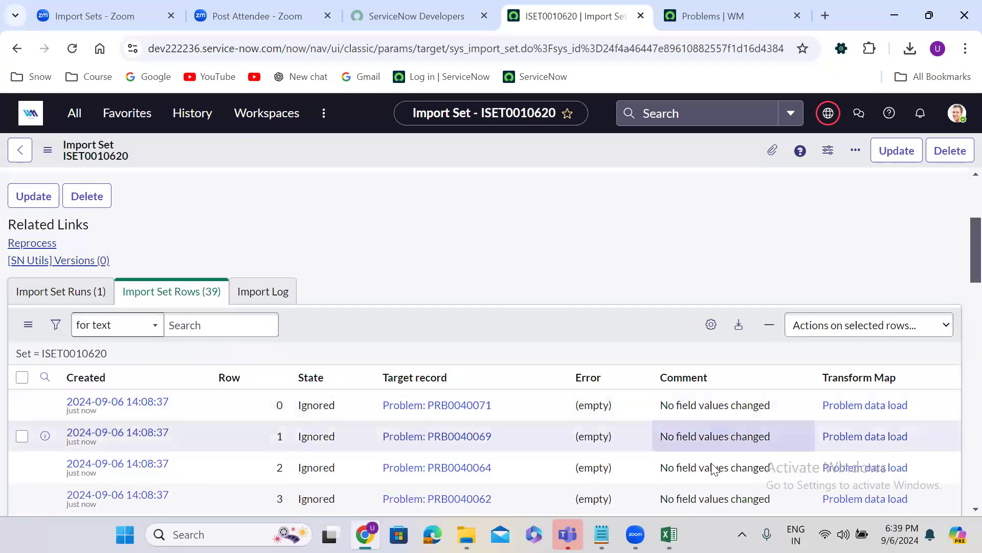
# Switch to the problem workbook in Excel and change the problem statement in B34 to Router Down 194878
pyautogui.click(669, 534)
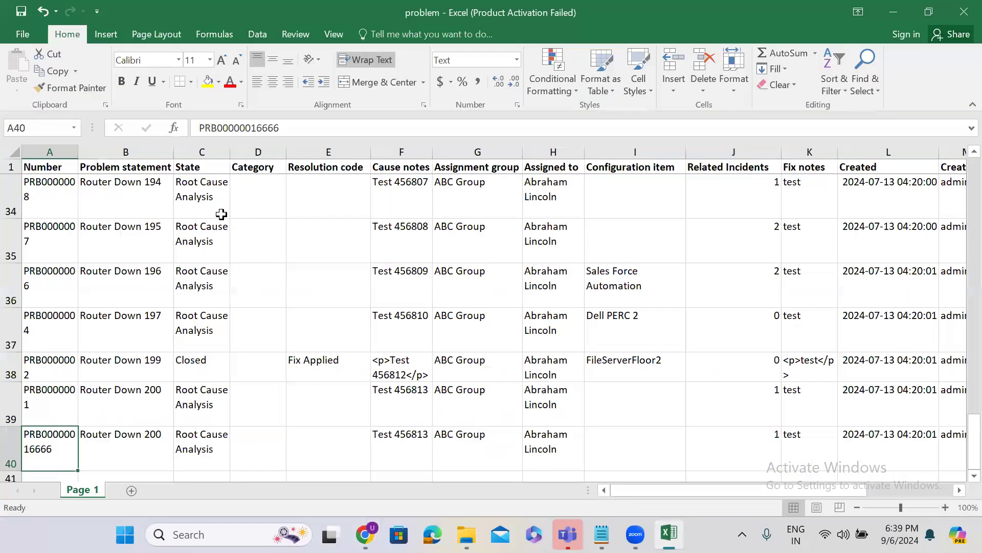
pyautogui.click(152, 194)
pyautogui.doubleClick(159, 195)
pyautogui.write('878')
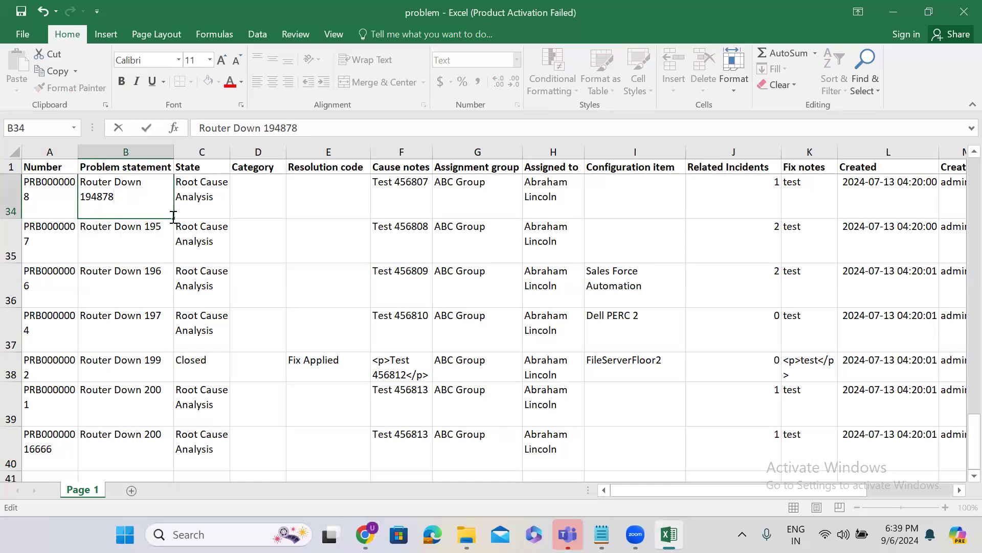
pyautogui.hotkey('ctrl', 'shift', 'Left')
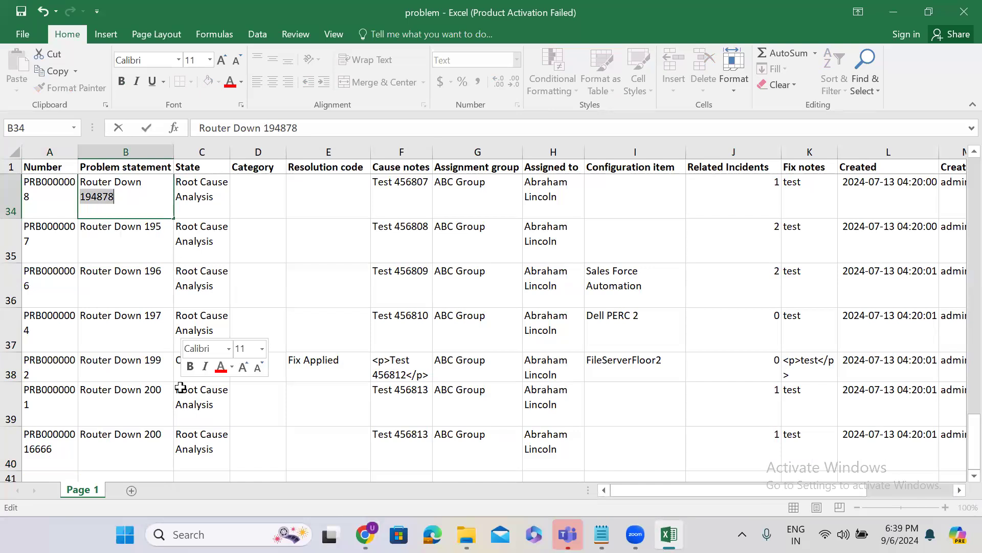
# Fill the problem statement series from B34 down to B40 and save the workbook
pyautogui.moveTo(173, 220); pyautogui.dragTo(173, 348)
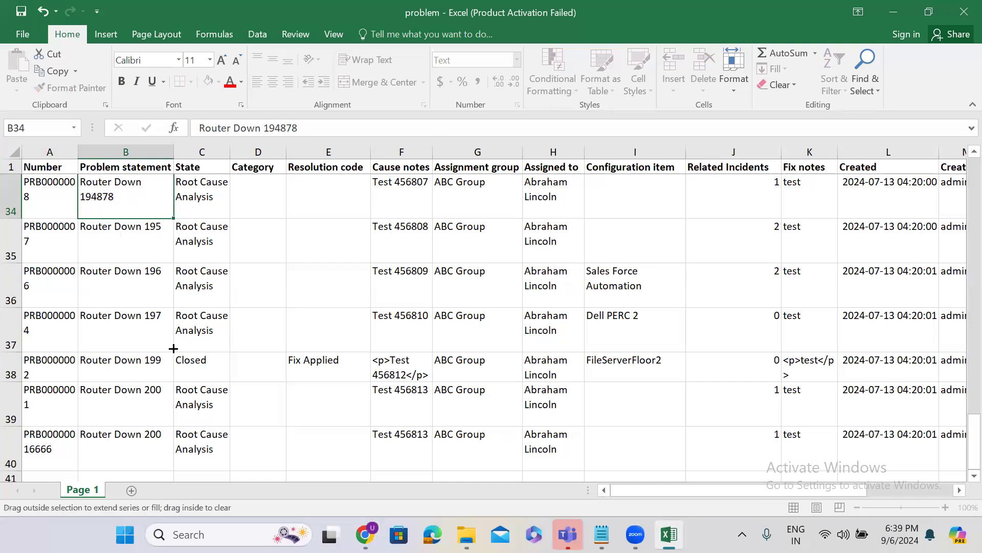
pyautogui.moveTo(183, 419); pyautogui.dragTo(161, 254)
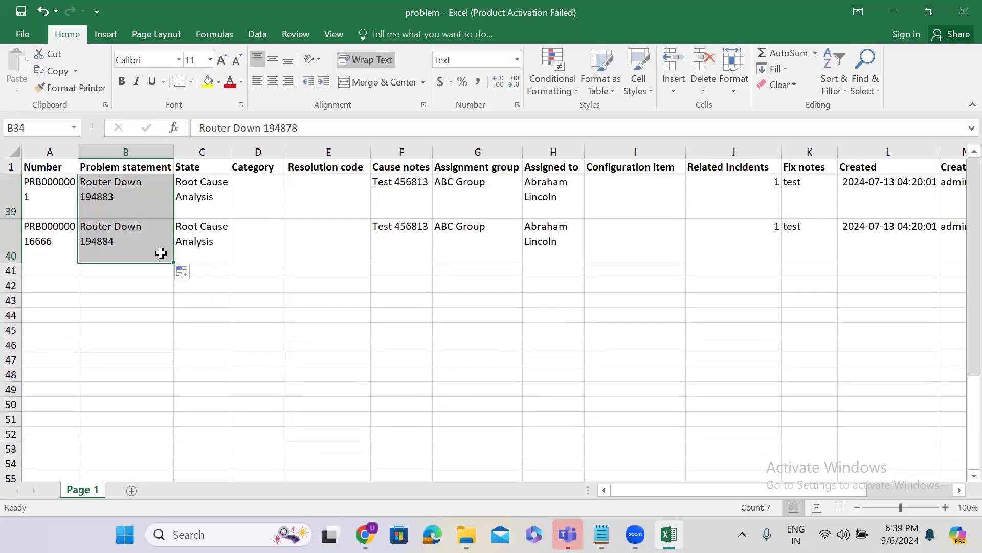
pyautogui.hotkey('ctrl', 's')
# Examine the Number column of the workbook from row 40 back up to the header row
pyautogui.click(44, 238)
pyautogui.press('Up')
pyautogui.press('Up')
pyautogui.press('Up')
pyautogui.press('Up')
pyautogui.press('Up')
pyautogui.press('Up')
pyautogui.press('Up')
pyautogui.press('Up')
pyautogui.press('Up')
pyautogui.press('Up')
pyautogui.press('Up')
pyautogui.press('Up')
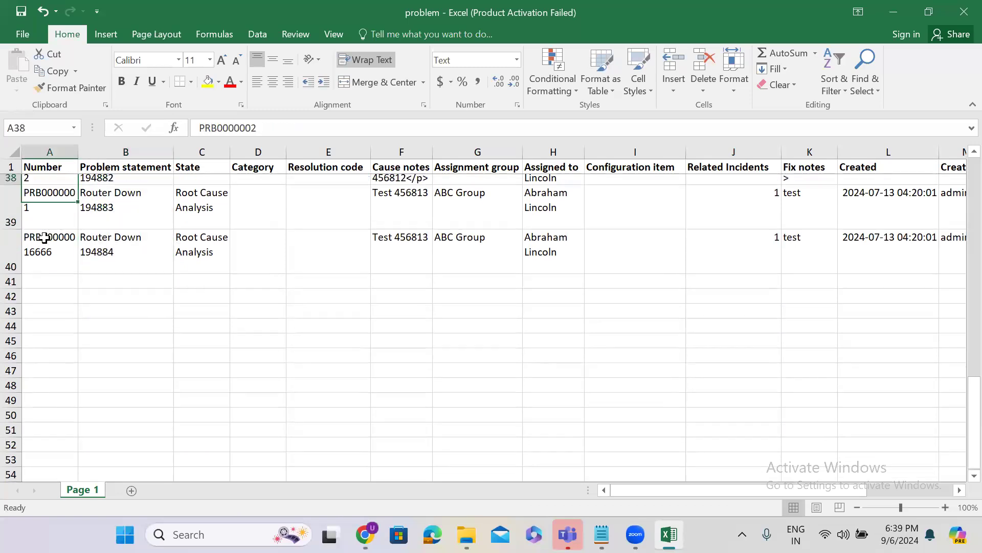
pyautogui.press('Up')
pyautogui.press('Up')
pyautogui.press('Up')
pyautogui.press('Up')
pyautogui.press('Up')
pyautogui.press('Up')
pyautogui.press('Up')
pyautogui.press('Up')
pyautogui.press('Up')
pyautogui.press('Up')
pyautogui.press('Up')
pyautogui.press('Up')
pyautogui.press('Up')
pyautogui.press('Up')
pyautogui.press('Up')
pyautogui.press('Up')
pyautogui.press('Up')
pyautogui.press('Up')
pyautogui.press('Up')
pyautogui.press('Up')
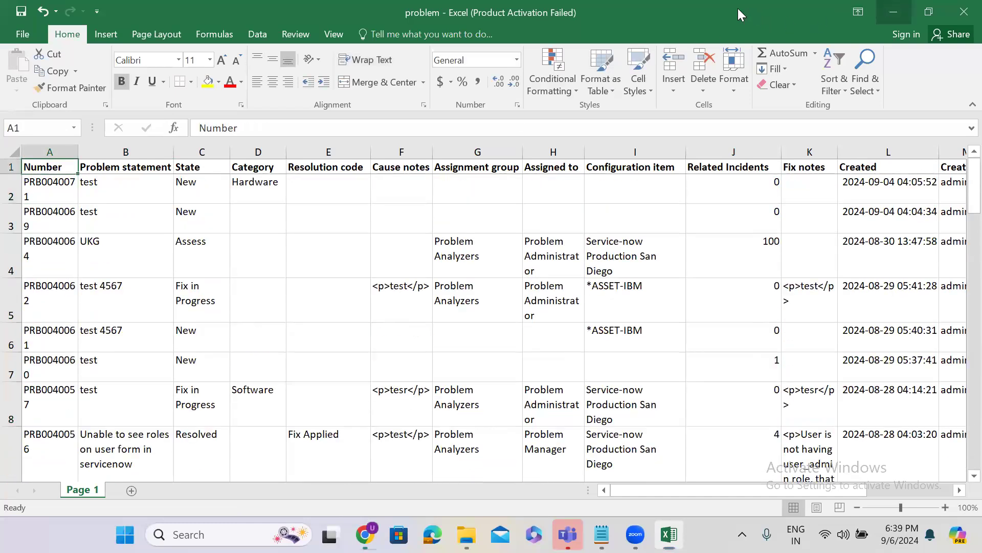
# Compare the workbook with the Problems list in ServiceNow, then return to the import set record
pyautogui.click(893, 12)
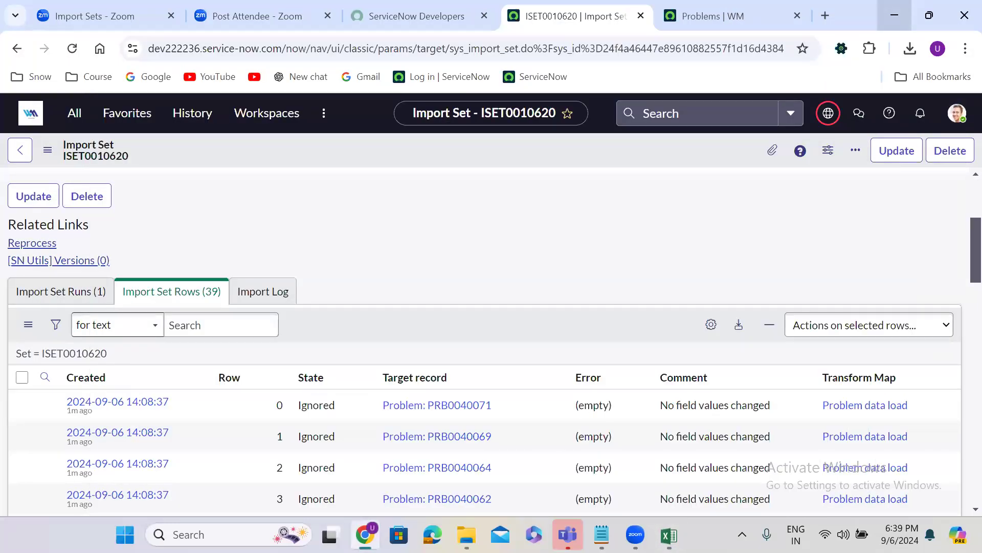
pyautogui.click(727, 16)
pyautogui.hotkey('alt', 'Tab')
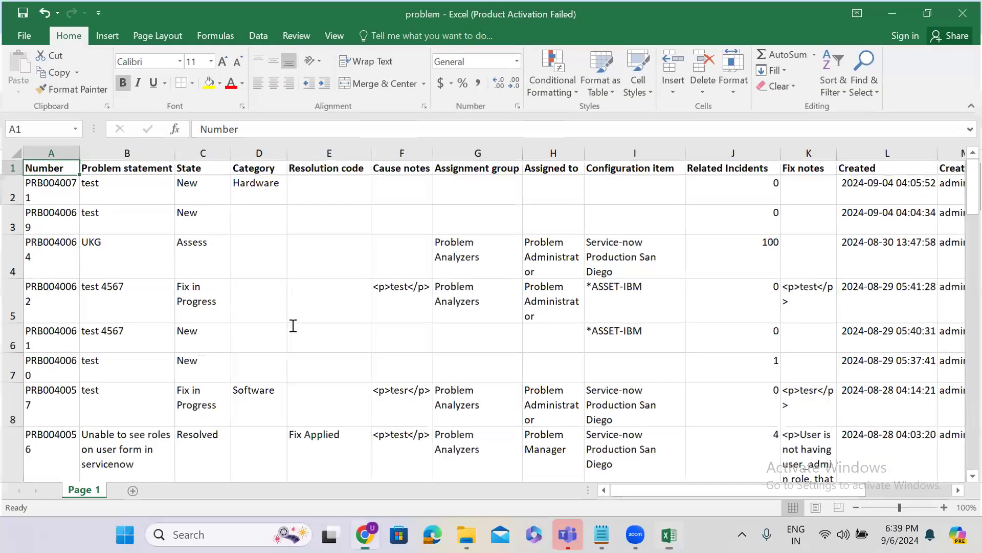
pyautogui.hotkey('alt', 'Tab')
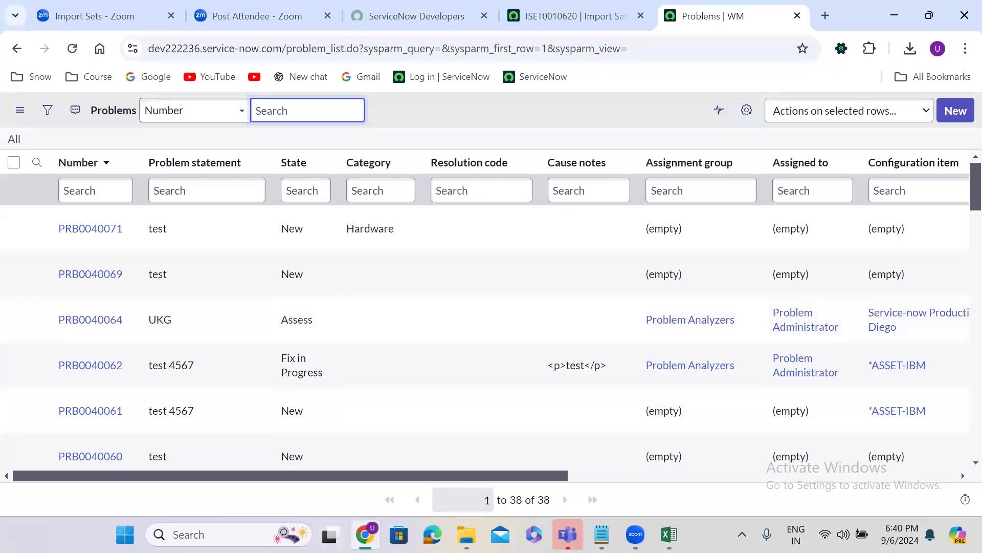
pyautogui.click(670, 534)
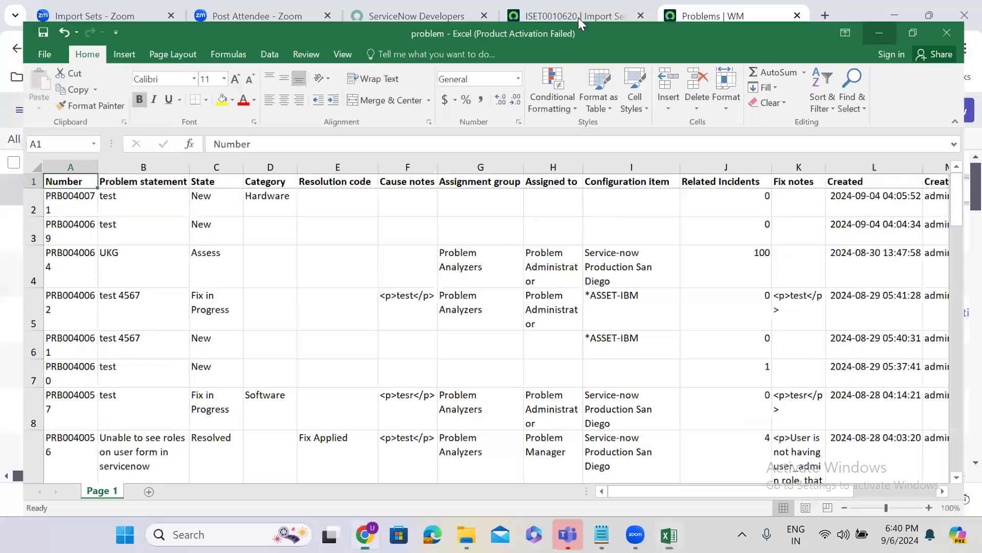
pyautogui.hotkey('ctrl', 'shift', 'Tab')
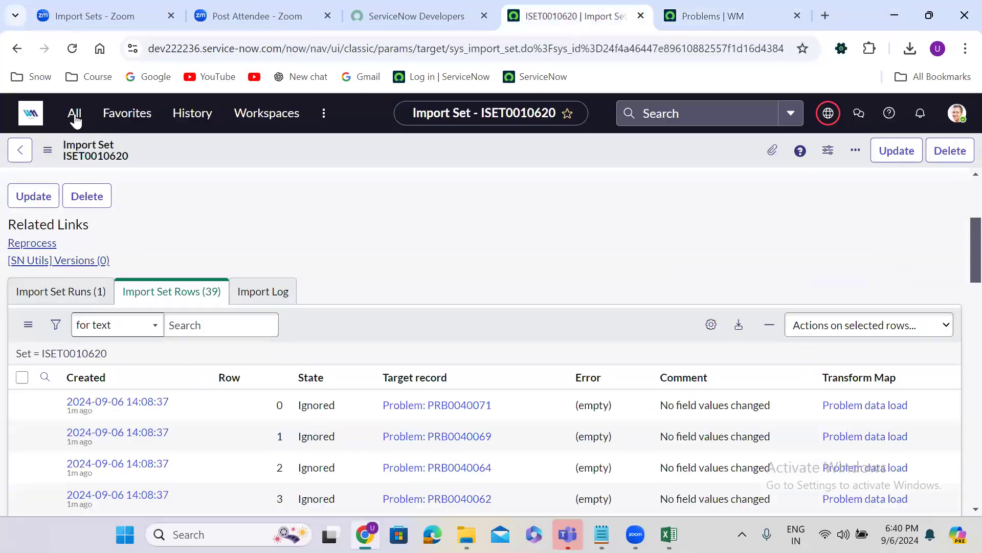
# Load the updated problem.xlsx into the existing Temporary Problem import set table, using sheet 1 and header row 1
pyautogui.click(75, 117)
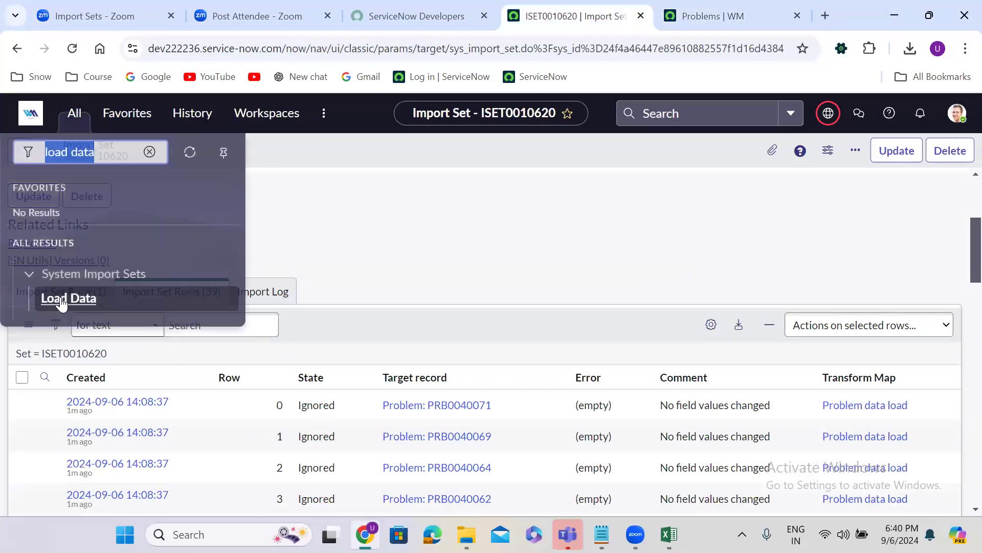
pyautogui.click(60, 295)
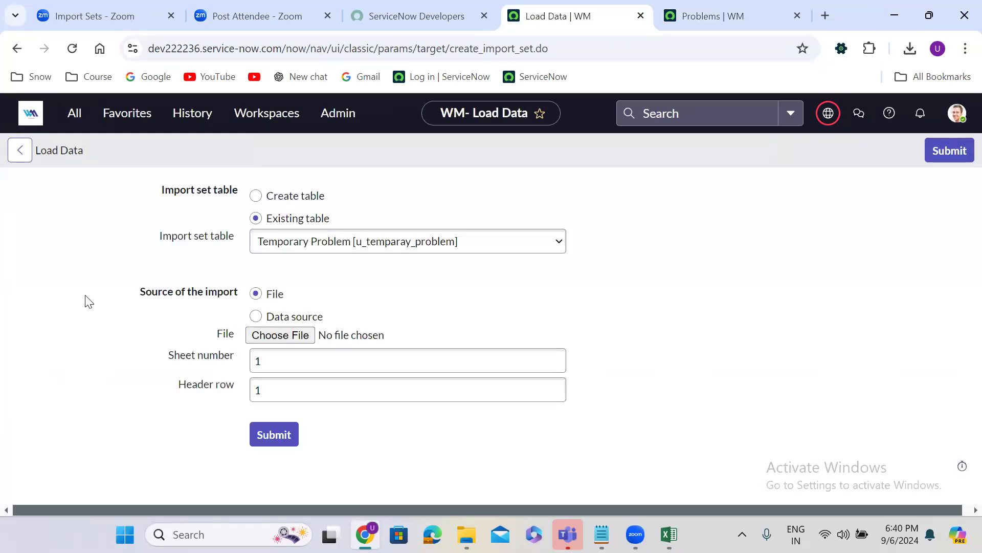
pyautogui.click(309, 335)
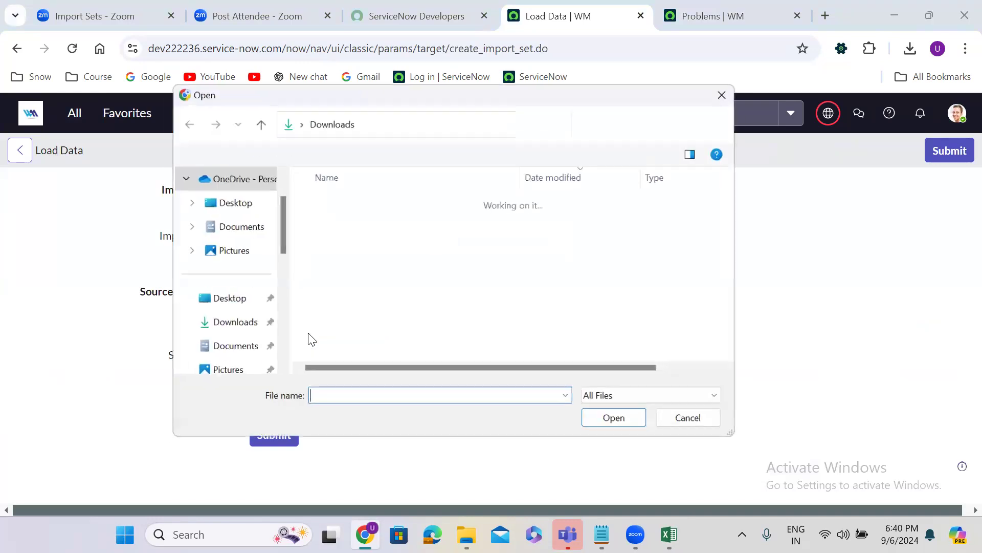
pyautogui.click(357, 221)
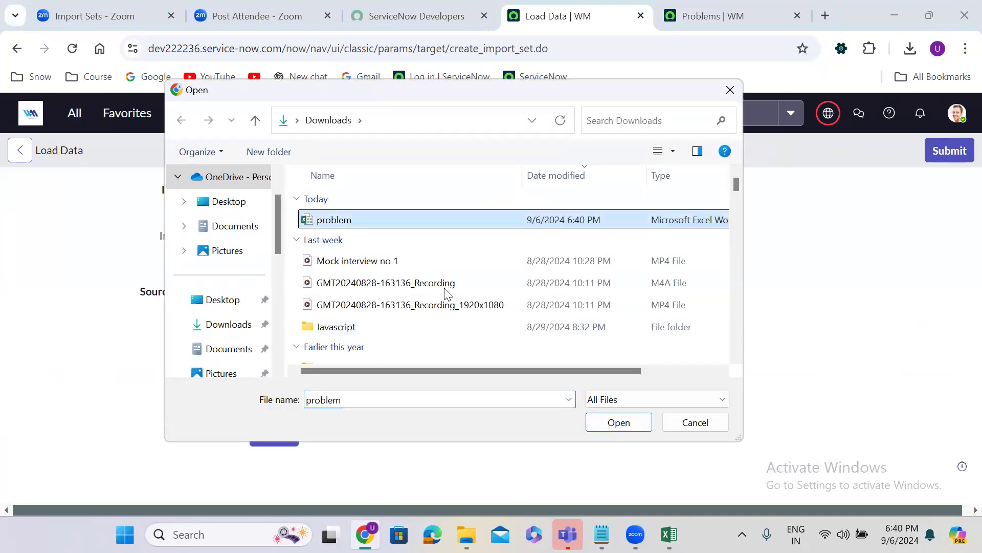
pyautogui.click(622, 423)
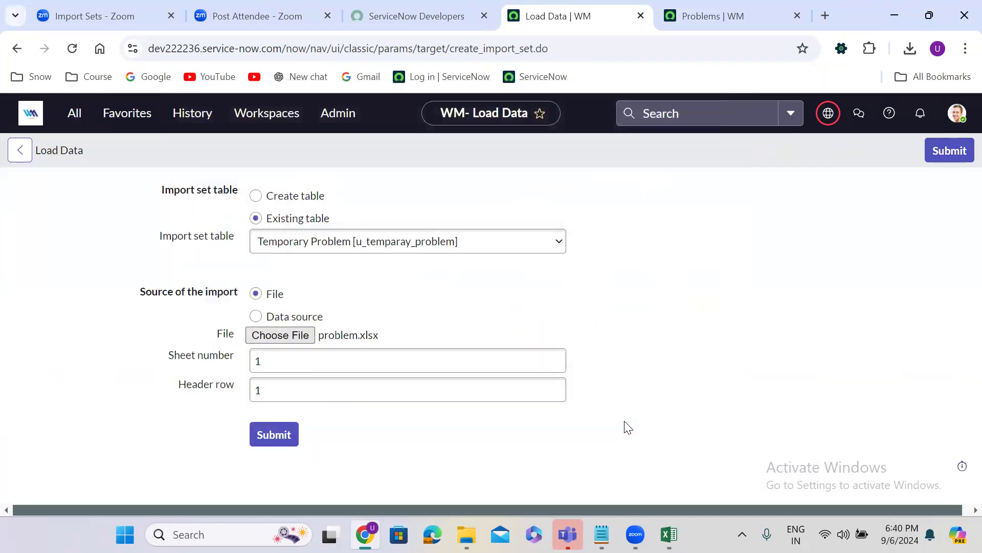
pyautogui.click(275, 435)
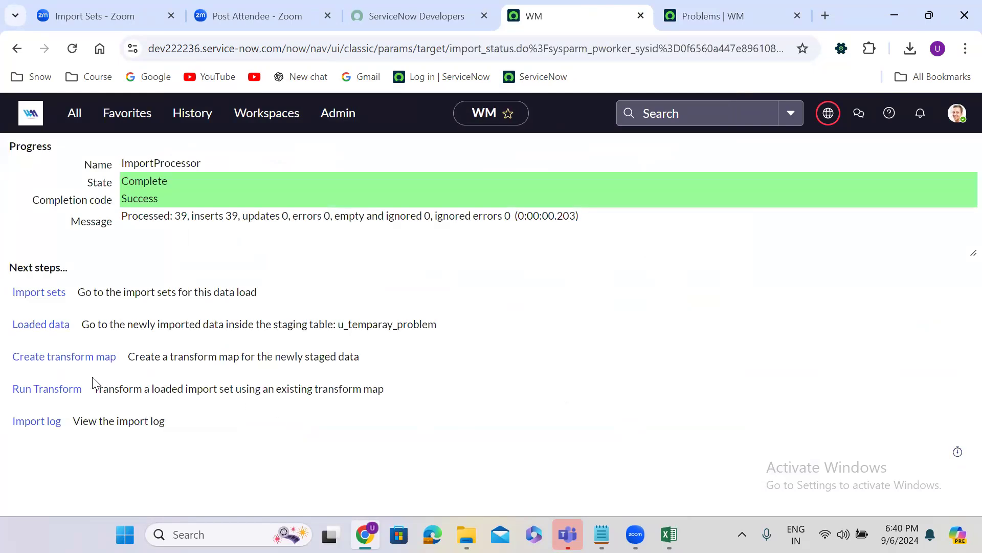
# Run the transform on the newly loaded import set and open its transform history
pyautogui.click(60, 390)
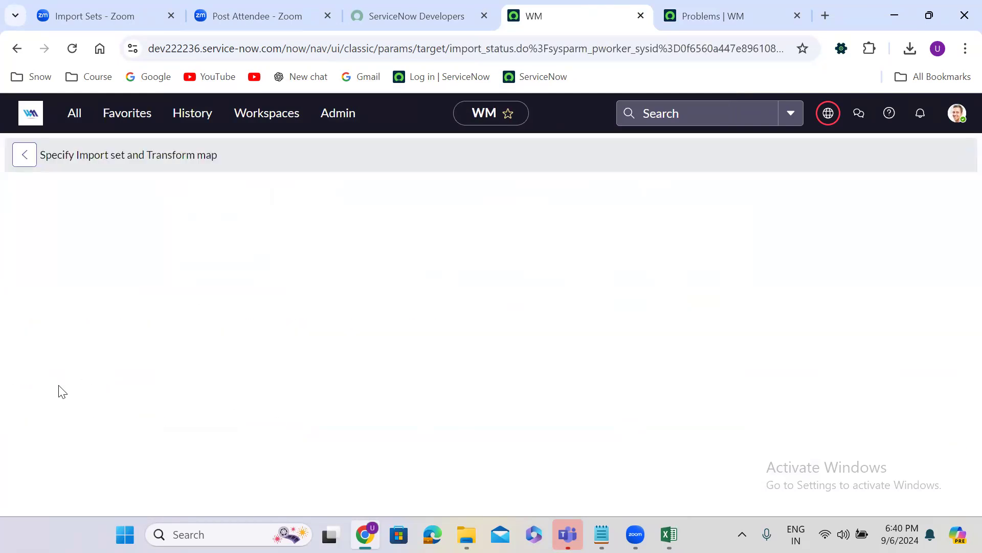
pyautogui.click(65, 429)
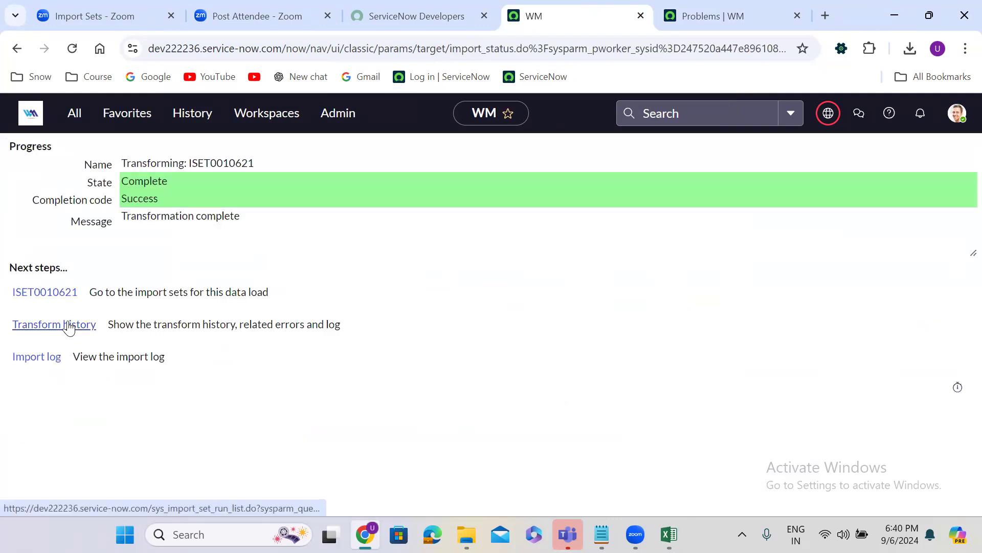
pyautogui.click(69, 326)
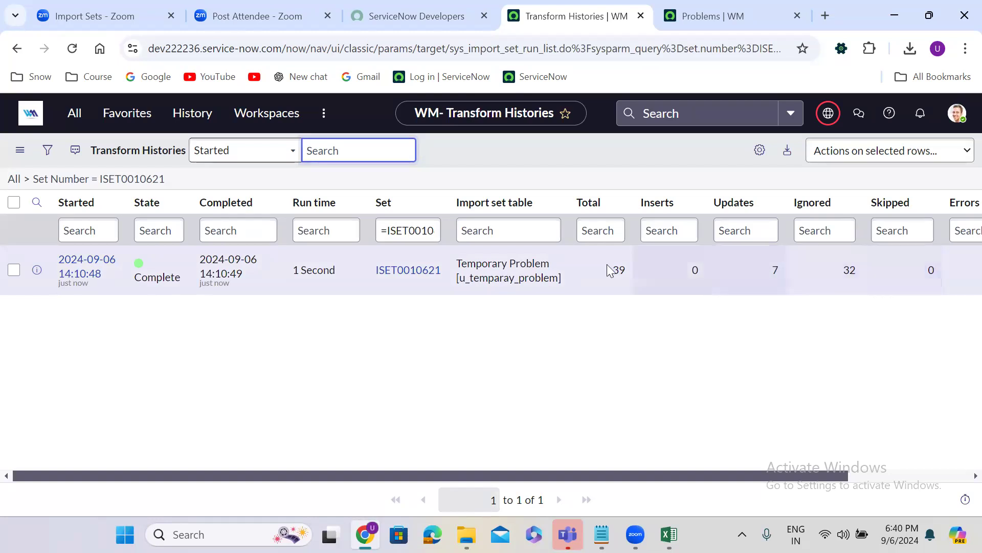
# Examine the Problem statement column in the Excel workbook, checking the edited rows 34 to 40 against the transform history's update count
pyautogui.click(669, 534)
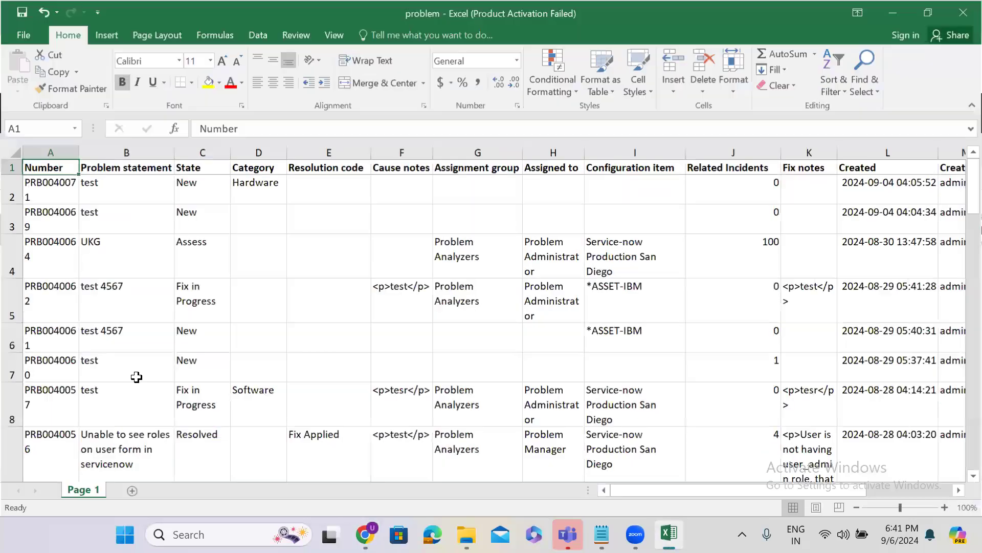
pyautogui.click(136, 381)
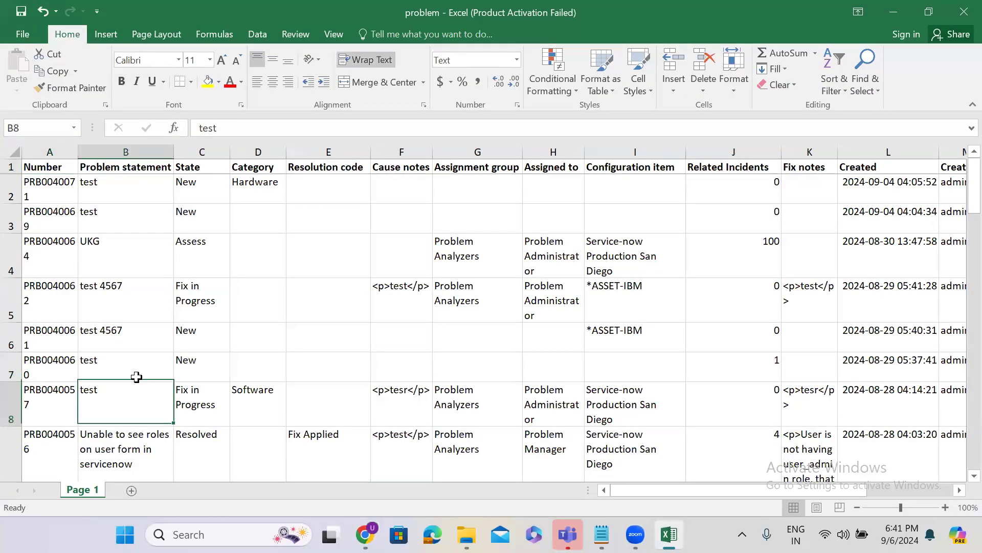
pyautogui.press('Down')
pyautogui.press('Down')
pyautogui.press('Down')
pyautogui.press('Down')
pyautogui.press('Down')
pyautogui.press('Down')
pyautogui.press('Down')
pyautogui.press('Down')
pyautogui.press('Down')
pyautogui.press('Down')
pyautogui.press('Down')
pyautogui.press('Down')
pyautogui.press('Down')
pyautogui.press('Down')
pyautogui.press('Down')
pyautogui.press('Down')
pyautogui.press('Down')
pyautogui.press('Down')
pyautogui.press('Down')
pyautogui.press('Down')
pyautogui.press('Down')
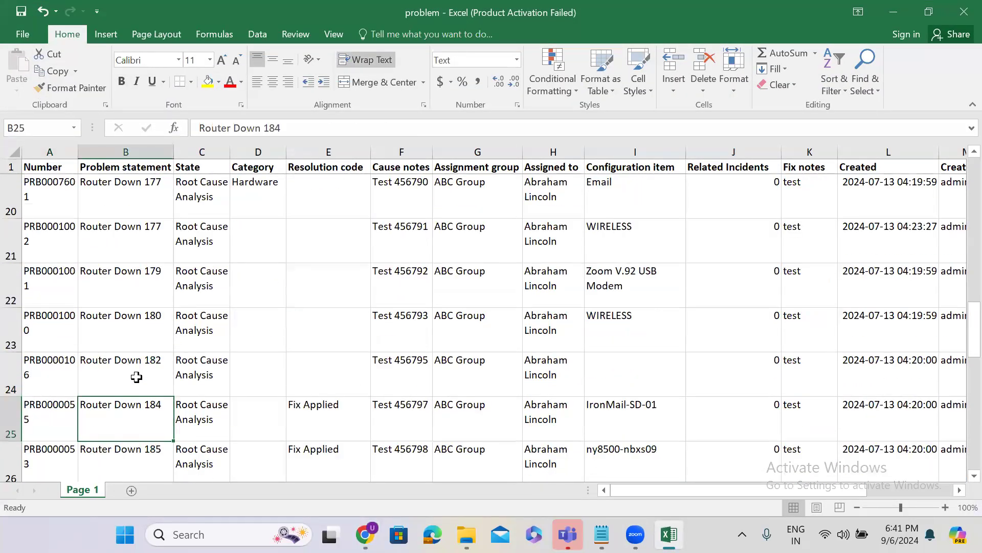
pyautogui.press('Up')
pyautogui.press('Up')
pyautogui.press('Up')
pyautogui.press('Up')
pyautogui.press('Up')
pyautogui.press('Up')
pyautogui.press('Up')
pyautogui.press('Up')
pyautogui.press('Up')
pyautogui.press('Up')
pyautogui.press('Up')
pyautogui.press('Up')
pyautogui.press('Up')
pyautogui.press('Down')
pyautogui.press('Down')
pyautogui.press('Down')
pyautogui.press('Down')
pyautogui.press('Down')
pyautogui.press('Down')
pyautogui.press('Down')
pyautogui.press('Down')
pyautogui.press('Down')
pyautogui.press('Down')
pyautogui.press('Down')
pyautogui.press('Down')
pyautogui.press('Down')
pyautogui.press('Down')
pyautogui.press('Down')
pyautogui.press('Down')
pyautogui.press('Down')
pyautogui.press('Down')
pyautogui.press('Down')
pyautogui.press('Down')
pyautogui.press('Down')
pyautogui.press('Down')
pyautogui.press('Down')
pyautogui.press('Down')
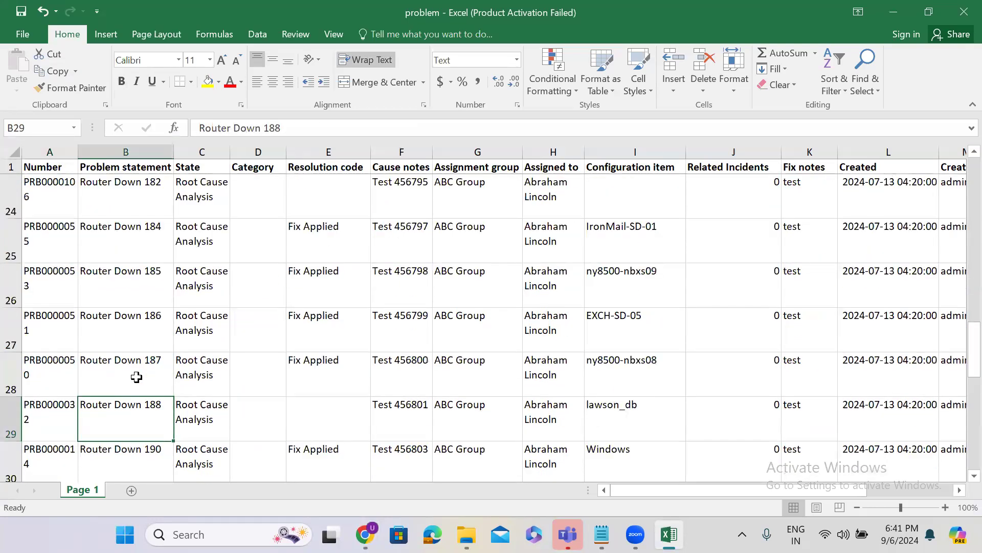
pyautogui.press('Up')
pyautogui.press('Up')
pyautogui.press('Up')
pyautogui.press('Up')
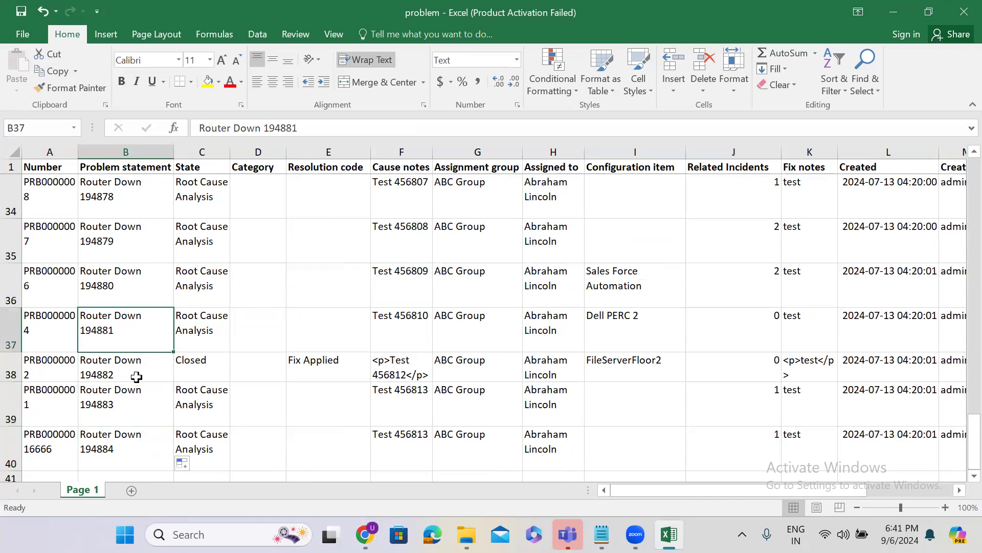
pyautogui.press('Up')
pyautogui.press('Up')
pyautogui.press('Up')
pyautogui.press('Up')
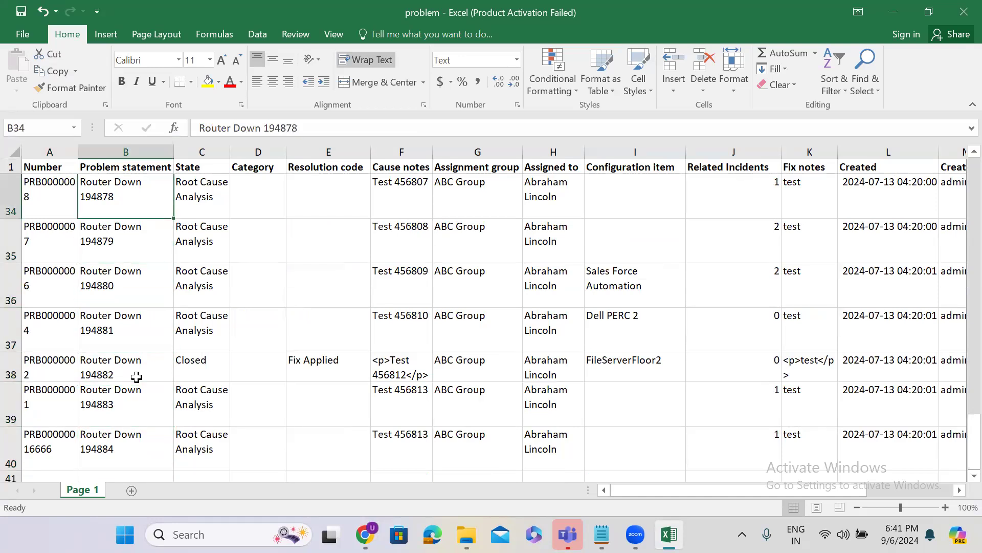
pyautogui.press('Up')
pyautogui.press('Down')
pyautogui.press('Down')
pyautogui.press('Down')
pyautogui.press('Down')
pyautogui.press('Down')
pyautogui.press('Down')
pyautogui.press('Down')
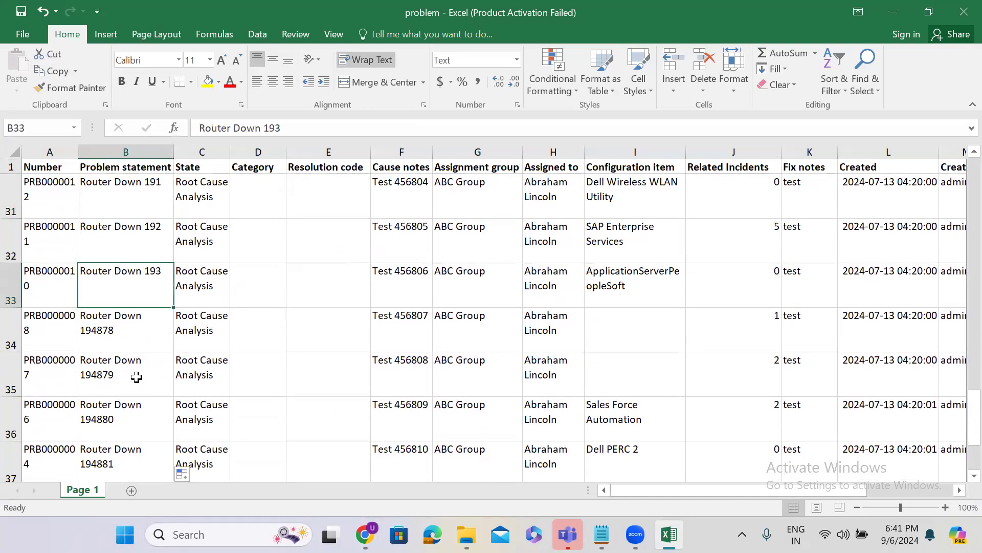
# Return to the start of the Problem statement column in the workbook and set cell B2 to test 683562
pyautogui.press('Down')
pyautogui.press('Down')
pyautogui.press('Down')
pyautogui.press('Down')
pyautogui.press('Down')
pyautogui.press('Down')
pyautogui.press('Down')
pyautogui.press('Down')
pyautogui.press('Down')
pyautogui.press('Up')
pyautogui.press('Up')
pyautogui.press('Up')
pyautogui.press('Up')
pyautogui.press('Up')
pyautogui.press('Up')
pyautogui.press('Up')
pyautogui.press('Up')
pyautogui.press('Up')
pyautogui.press('Up')
pyautogui.press('Up')
pyautogui.press('Up')
pyautogui.press('Up')
pyautogui.press('Up')
pyautogui.press('Up')
pyautogui.press('Up')
pyautogui.press('Up')
pyautogui.press('Up')
pyautogui.press('Up')
pyautogui.press('Up')
pyautogui.press('Up')
pyautogui.press('Up')
pyautogui.press('Up')
pyautogui.press('Up')
pyautogui.press('Up')
pyautogui.press('Up')
pyautogui.press('Up')
pyautogui.press('Up')
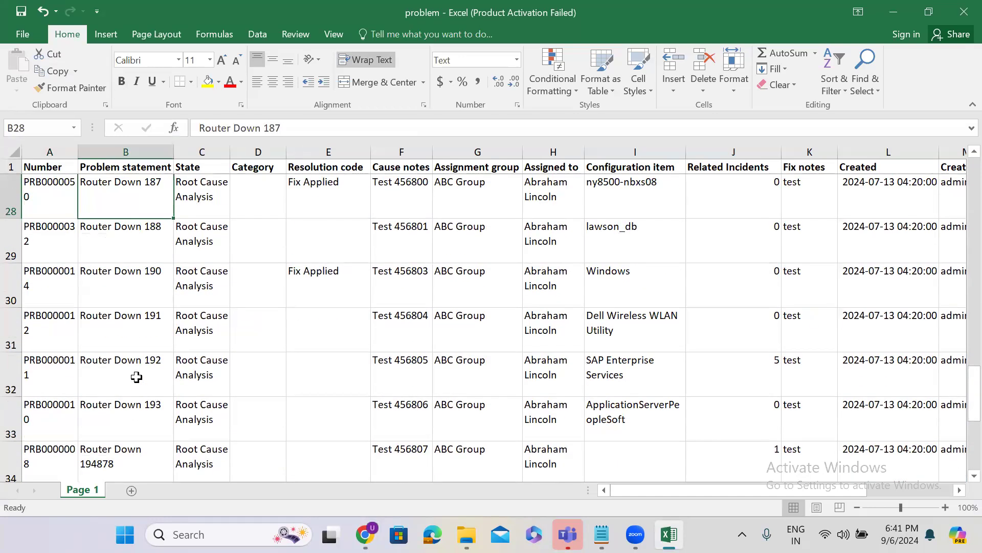
pyautogui.press('Up')
pyautogui.press('Up')
pyautogui.press('Up')
pyautogui.press('Up')
pyautogui.press('Up')
pyautogui.press('Up')
pyautogui.press('Up')
pyautogui.press('Up')
pyautogui.press('Up')
pyautogui.press('Up')
pyautogui.press('Up')
pyautogui.press('Up')
pyautogui.press('Up')
pyautogui.press('Up')
pyautogui.press('Up')
pyautogui.press('Up')
pyautogui.press('Up')
pyautogui.press('Up')
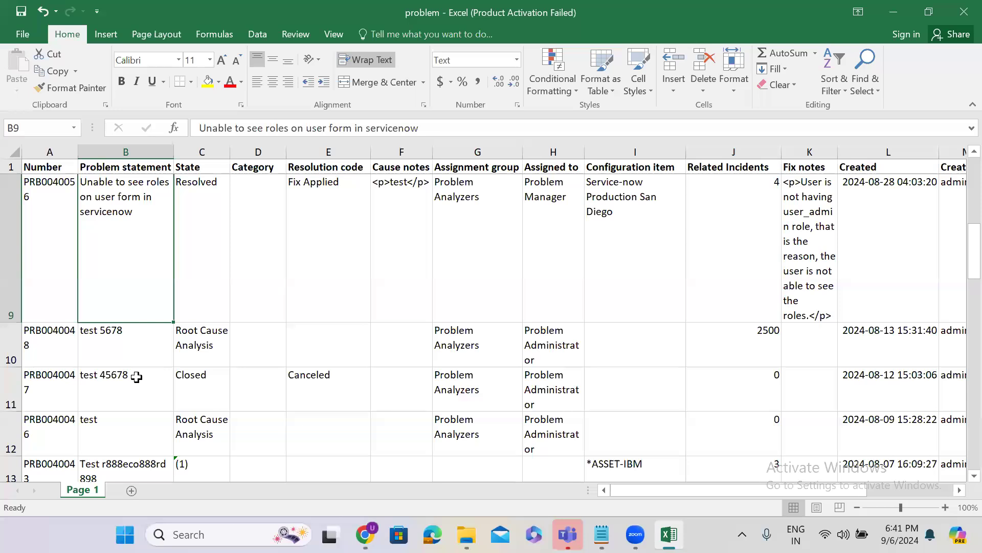
pyautogui.doubleClick(123, 176)
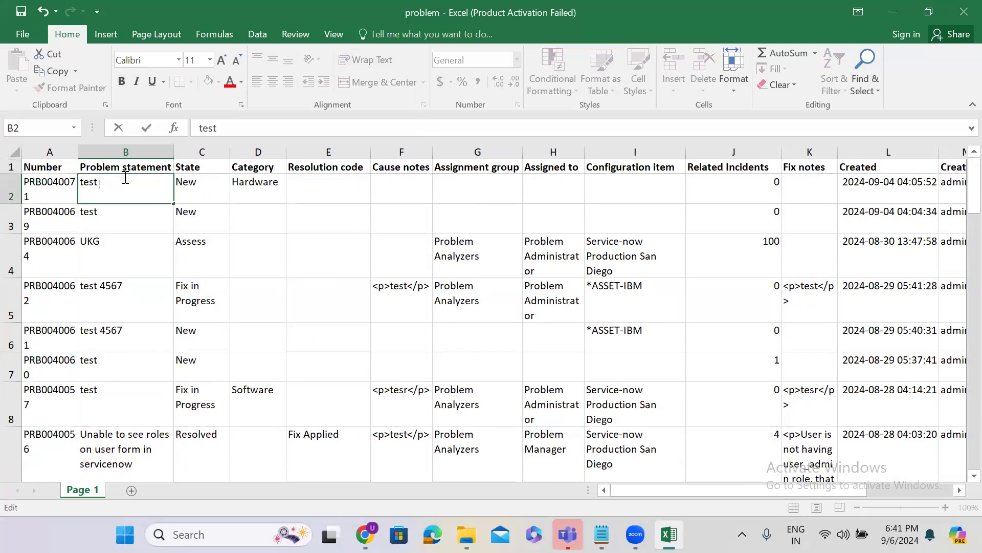
pyautogui.write('683562')
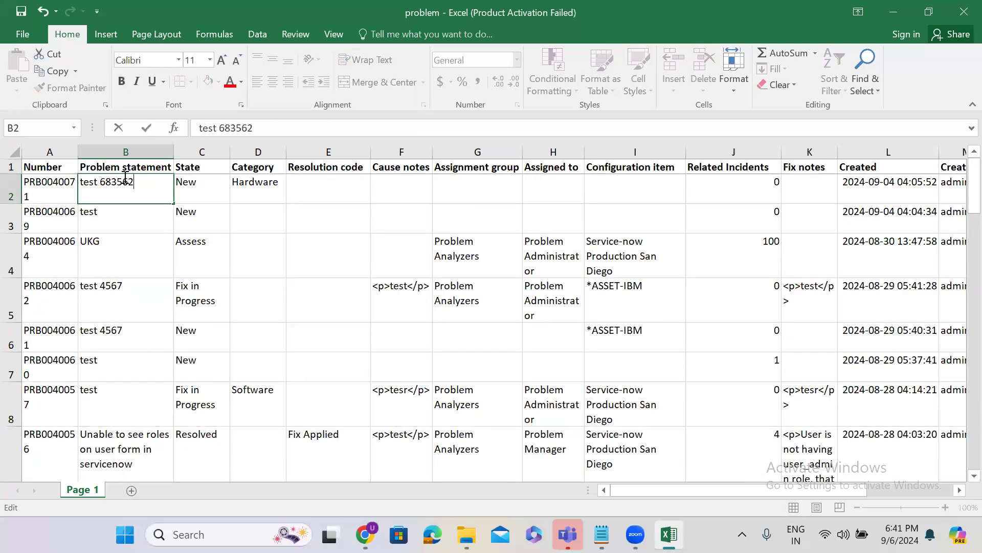
pyautogui.click(173, 204)
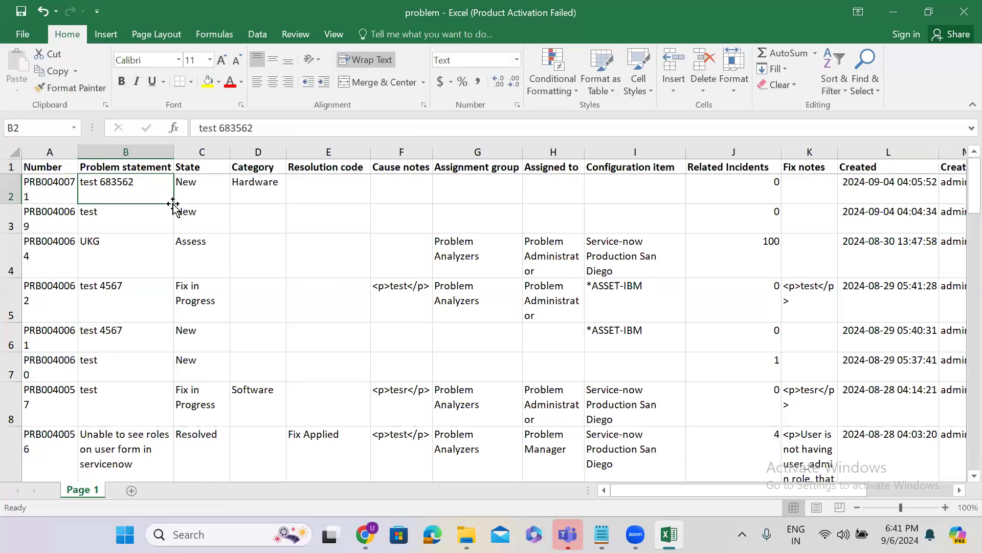
# Fill the numbered series from B2 down the Problem statement column to row 40, then check the last filled rows
pyautogui.doubleClick(173, 204)
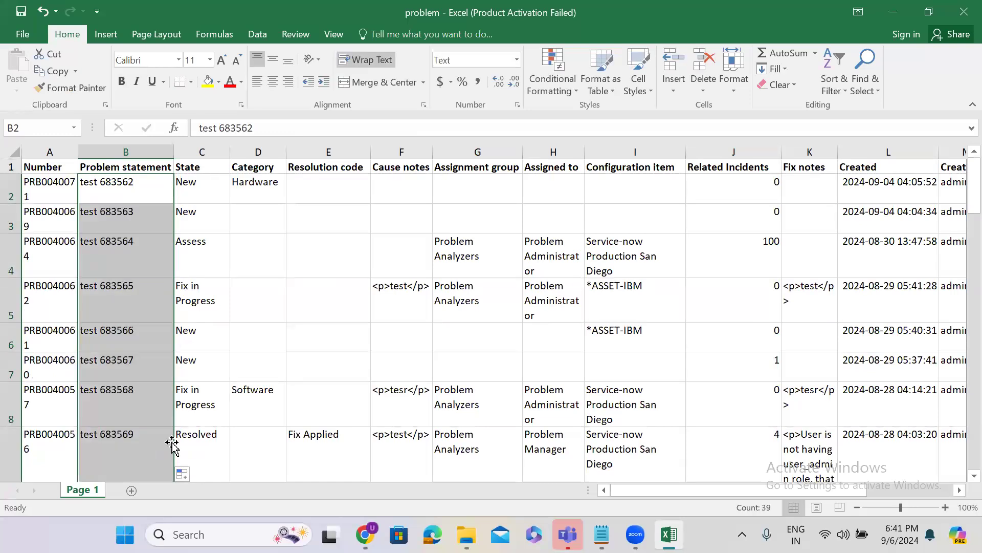
pyautogui.moveTo(973, 200); pyautogui.dragTo(960, 532)
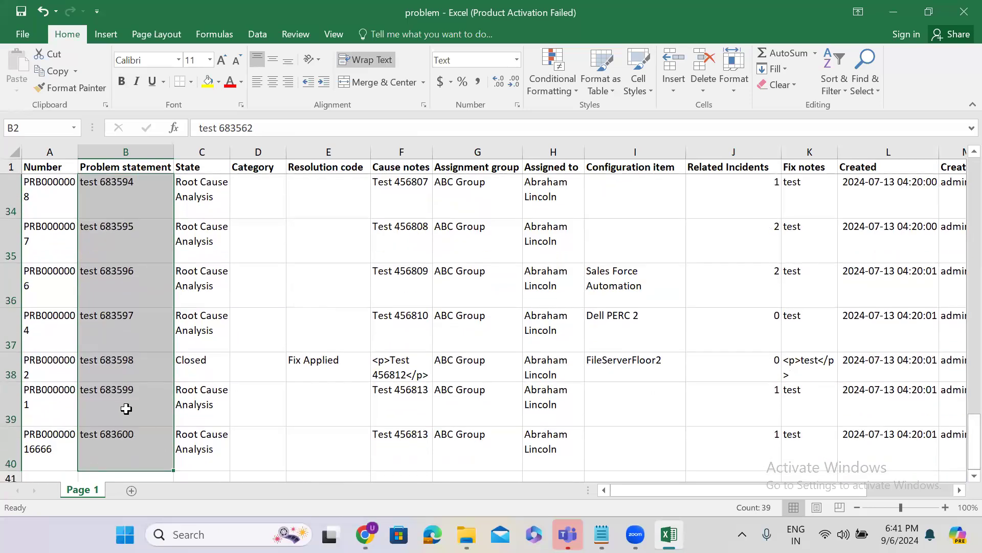
pyautogui.click(126, 408)
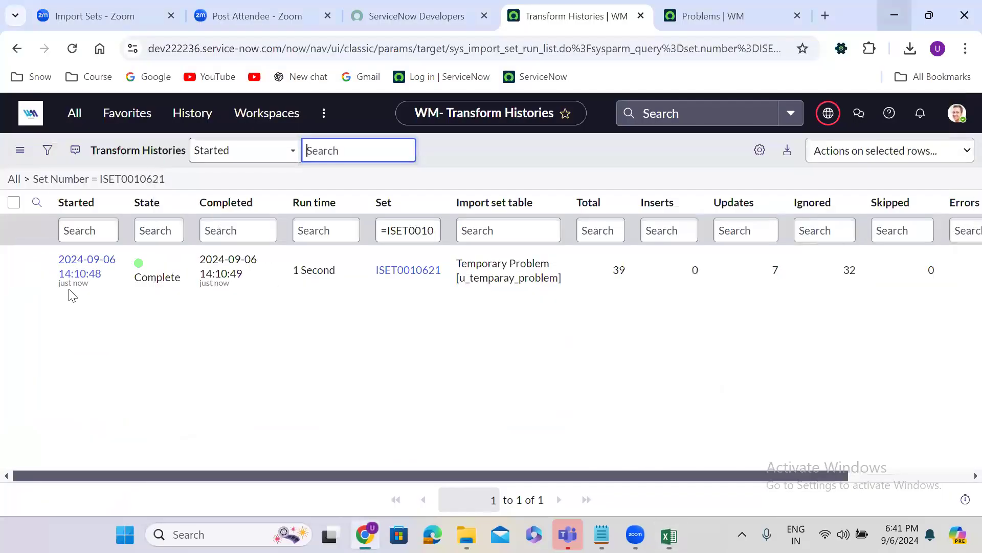
# In ServiceNow, load the edited problem.xlsx into the existing Temporary Problem import set table, using sheet 1 and header row 1
pyautogui.click(75, 113)
pyautogui.click(69, 291)
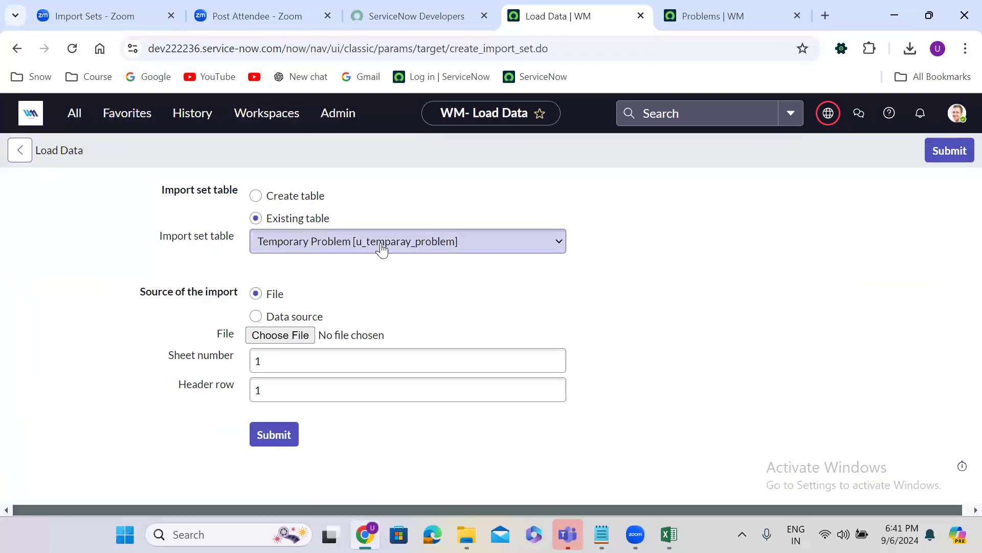
pyautogui.click(280, 335)
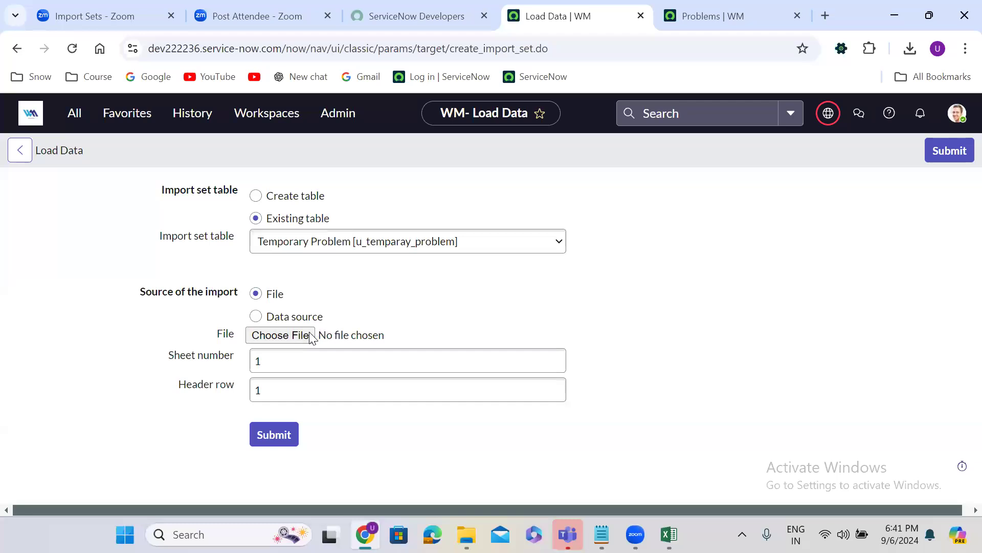
pyautogui.click(334, 219)
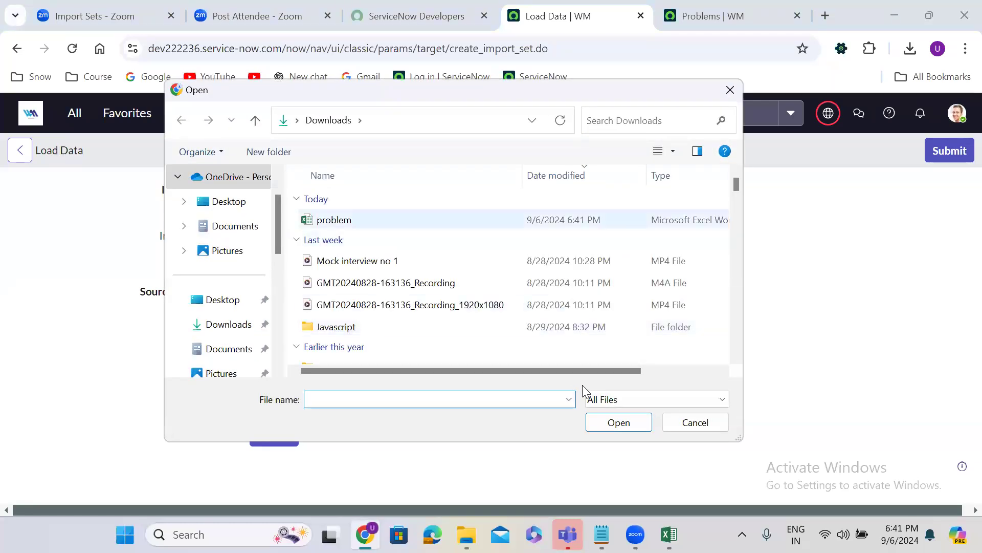
pyautogui.click(619, 422)
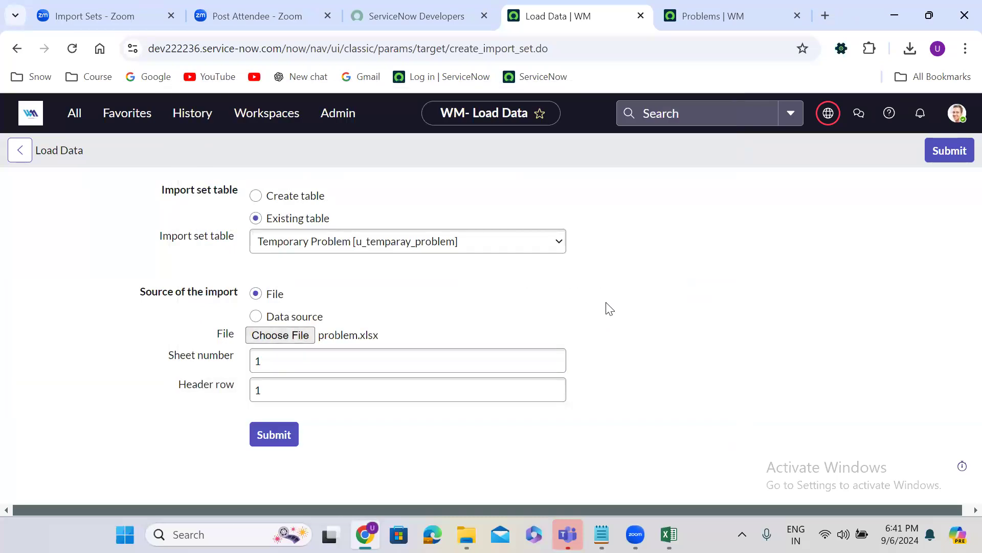
pyautogui.click(277, 437)
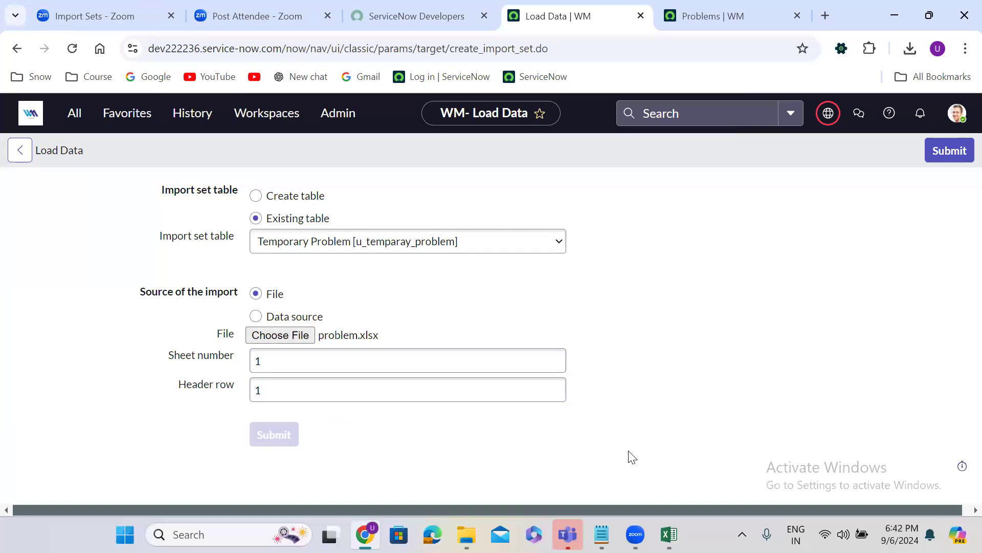
# Look over the last rows of the Excel workbook during the data load, then return to ServiceNow
pyautogui.click(668, 534)
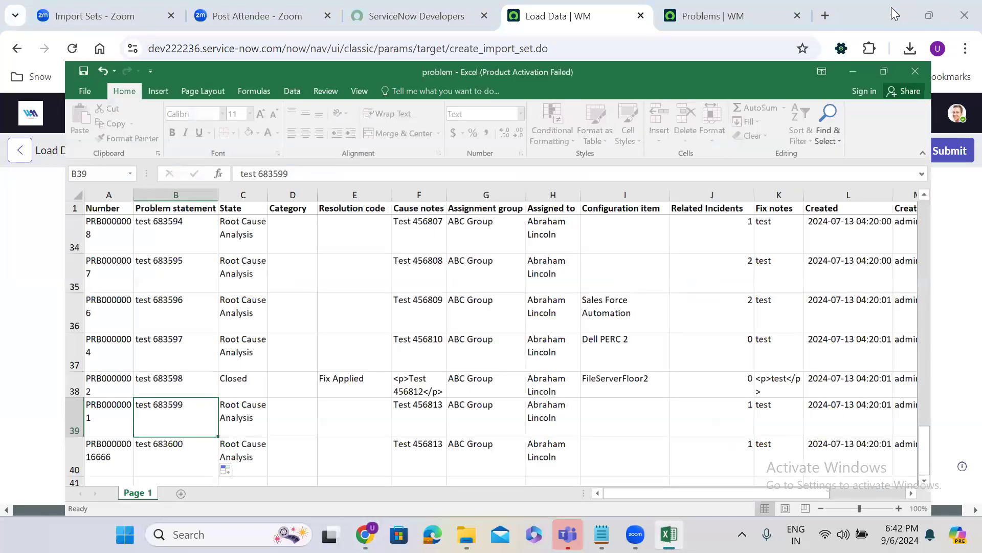
pyautogui.click(884, 71)
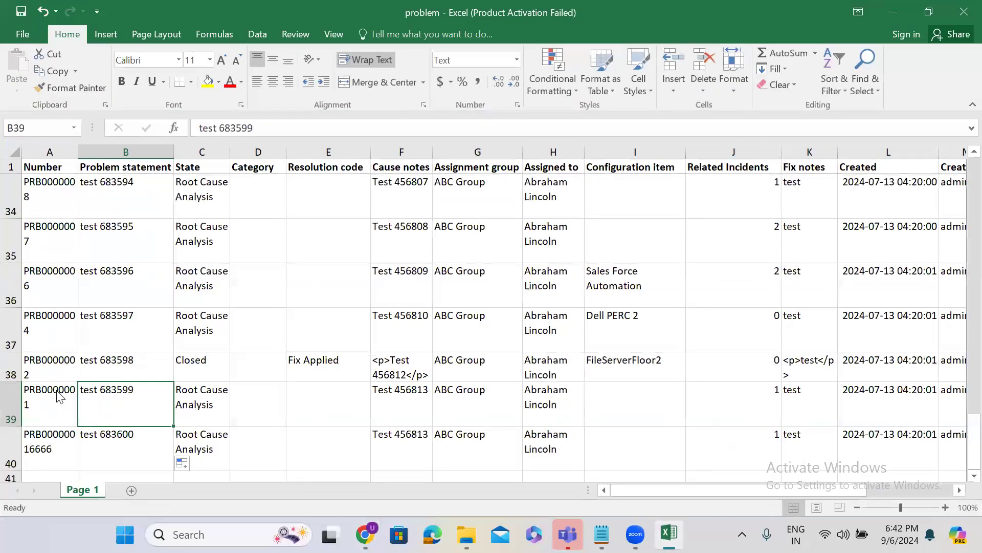
pyautogui.click(894, 12)
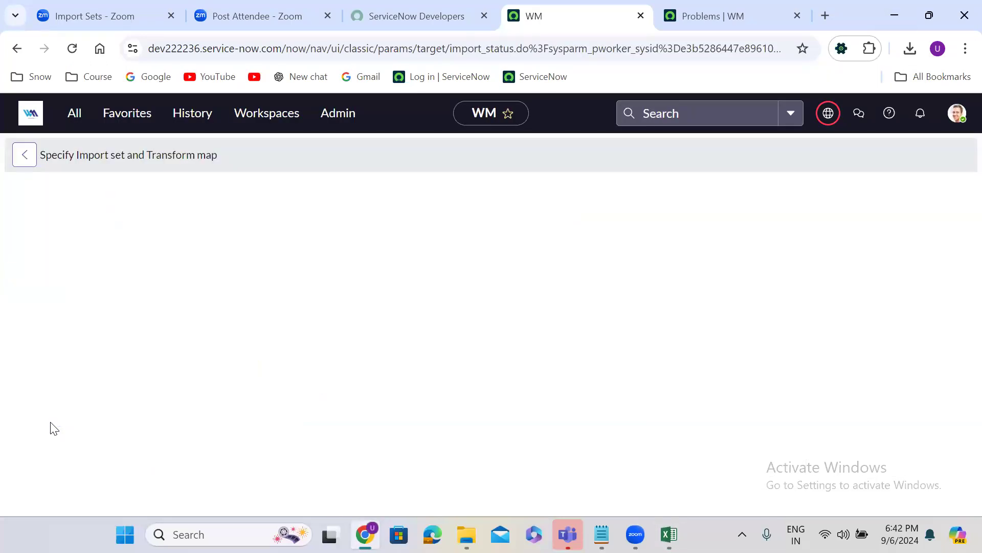
# Run the transform on the new import set, then open that import set from the transform history and examine its rows
pyautogui.click(52, 427)
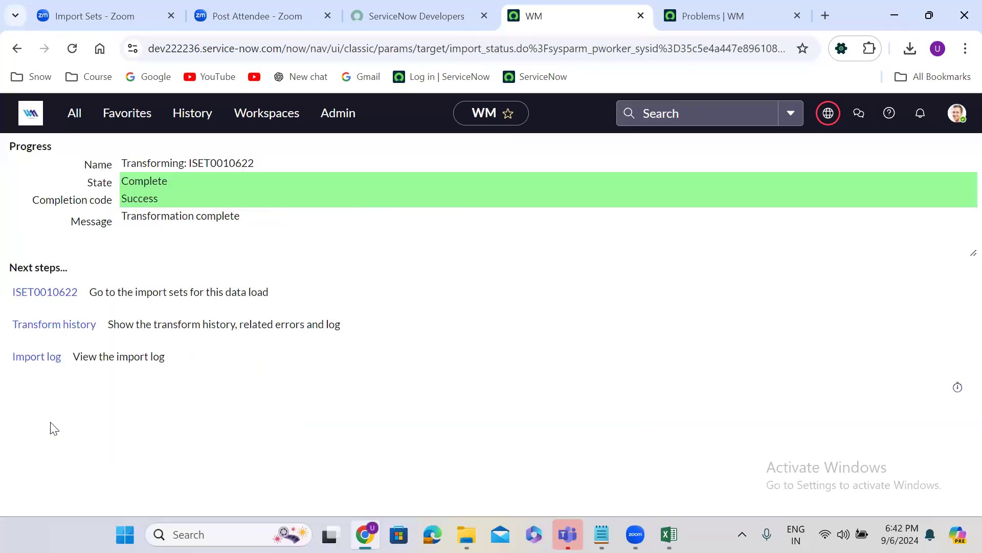
pyautogui.click(66, 330)
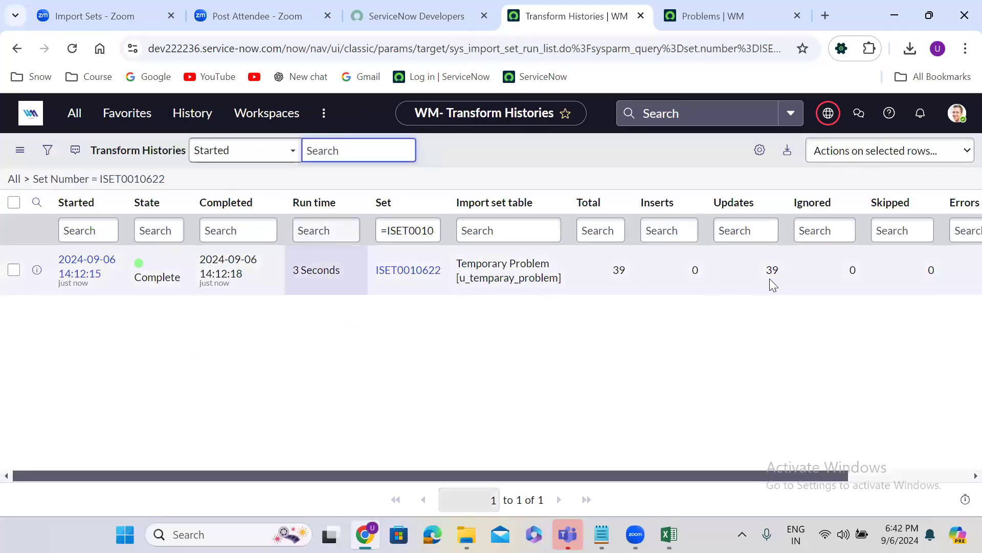
pyautogui.click(405, 272)
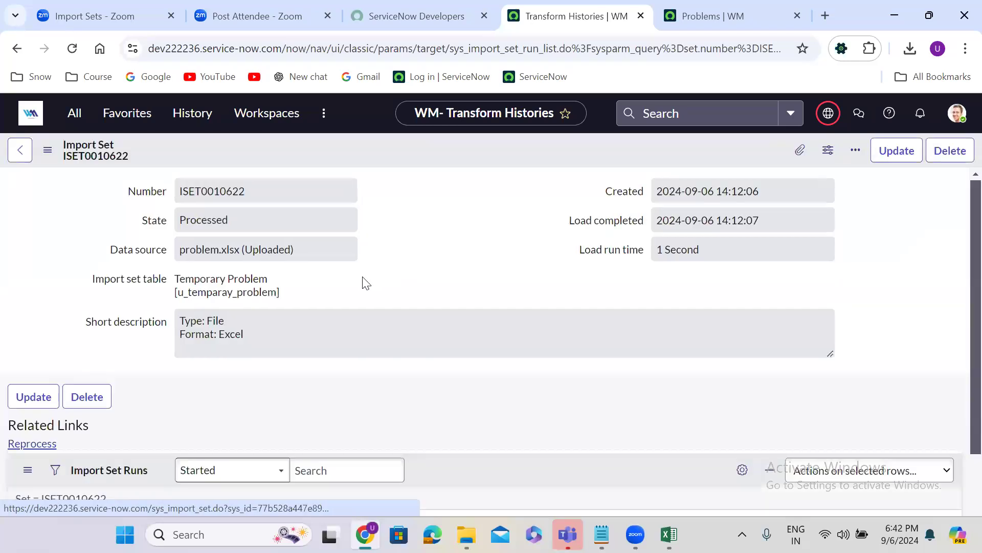
pyautogui.scroll(-6, 367, 284)
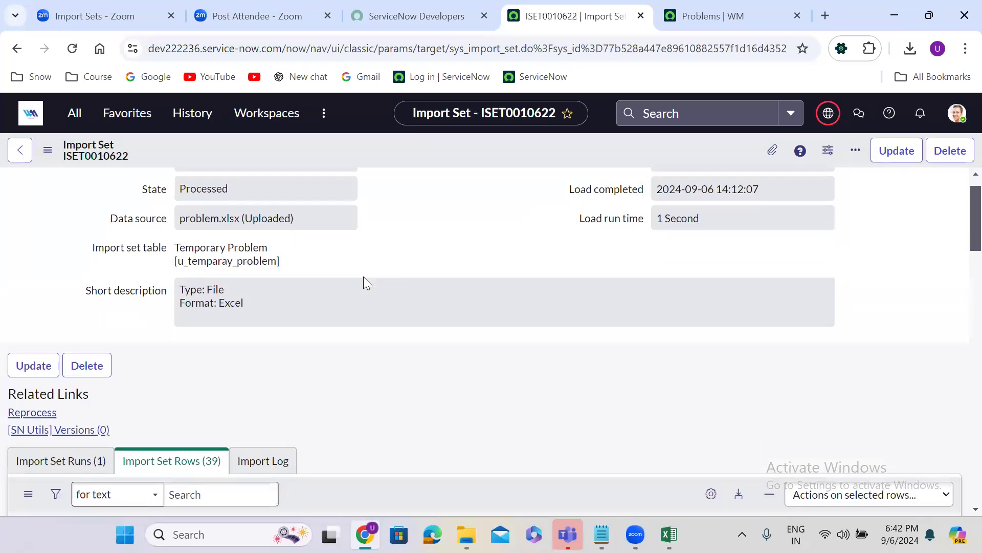
pyautogui.scroll(-2, 357, 295)
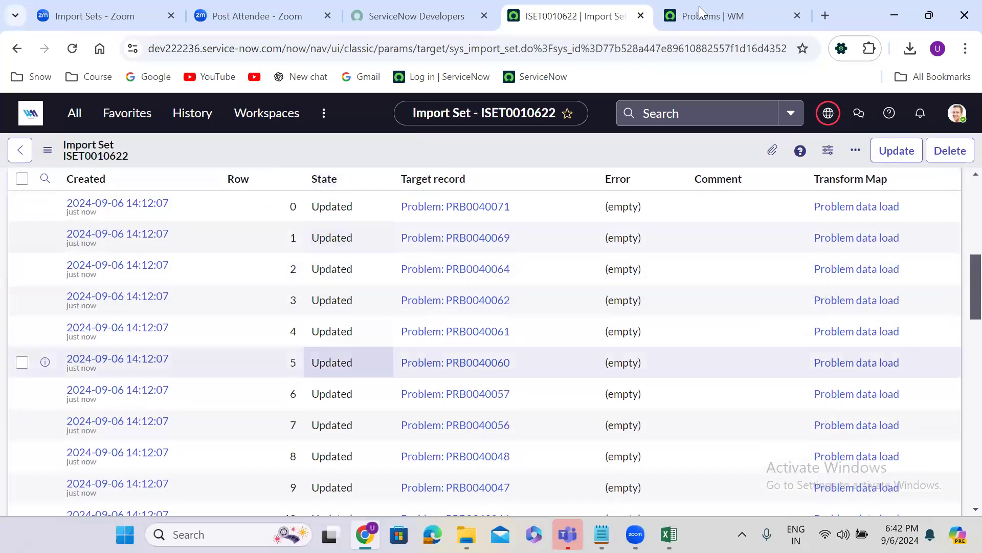
# Refresh the Problems list and check its problem statements against the imported values
pyautogui.click(698, 7)
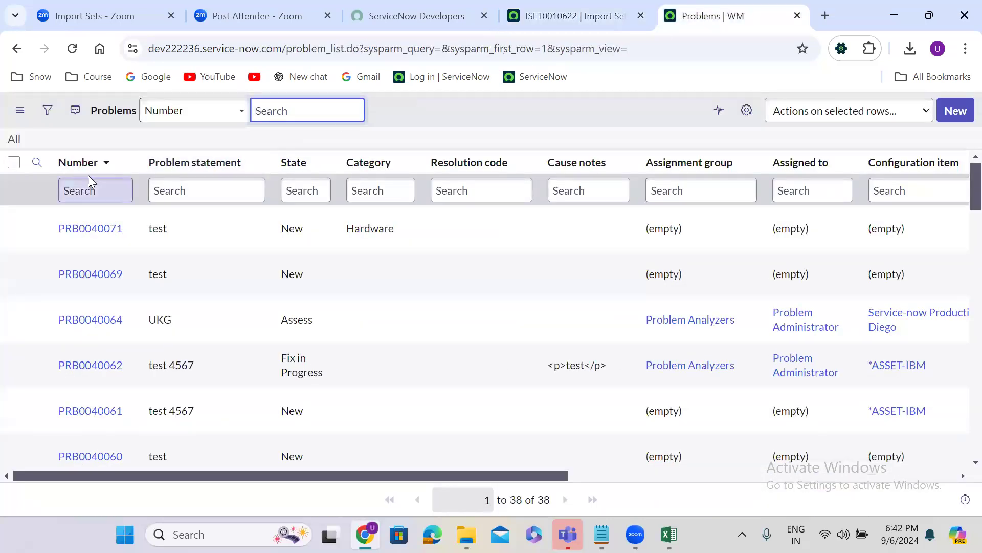
pyautogui.click(15, 139)
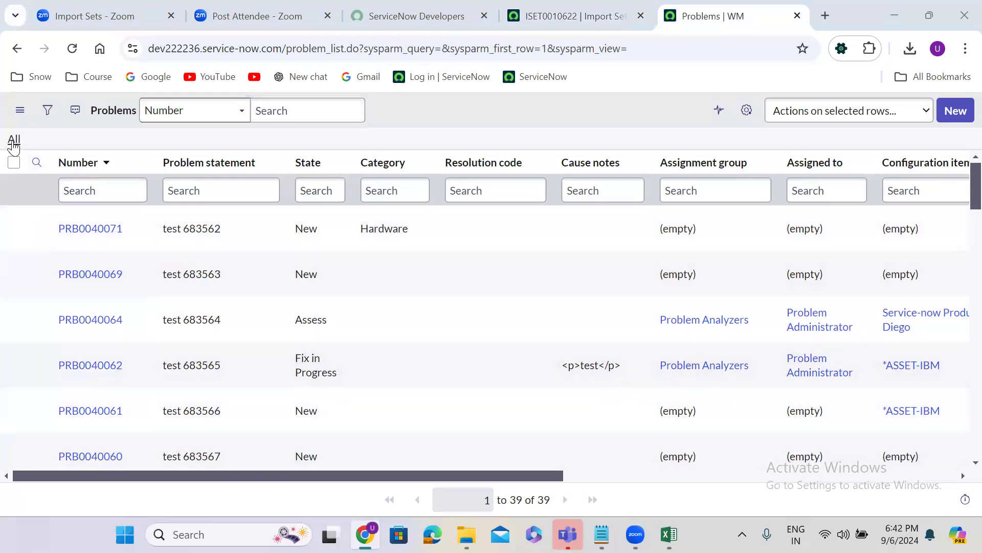
pyautogui.click(13, 141)
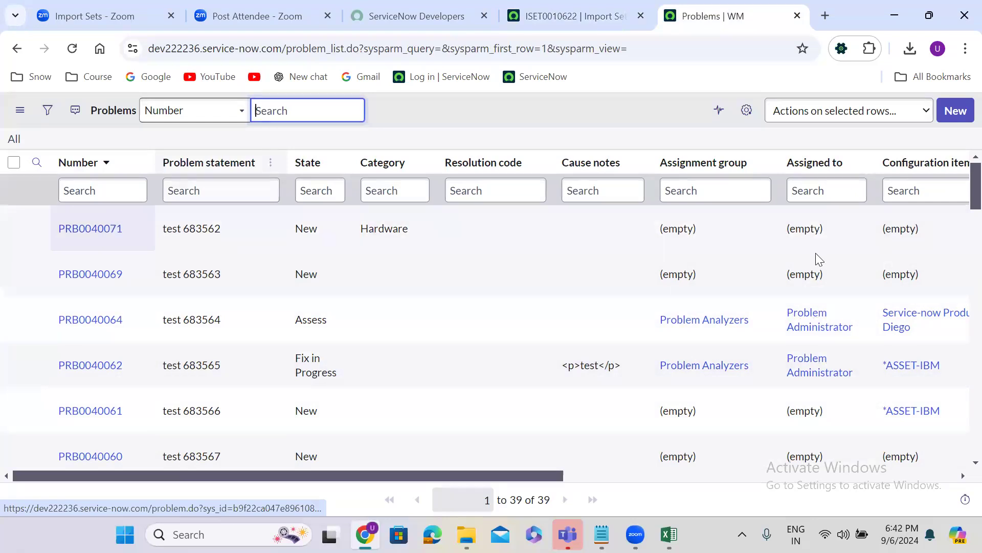
# Open the Problem data load transform map from the import set rows and examine the coalesce settings of its field maps
pyautogui.hotkey('ctrl', 'shift', 'Tab')
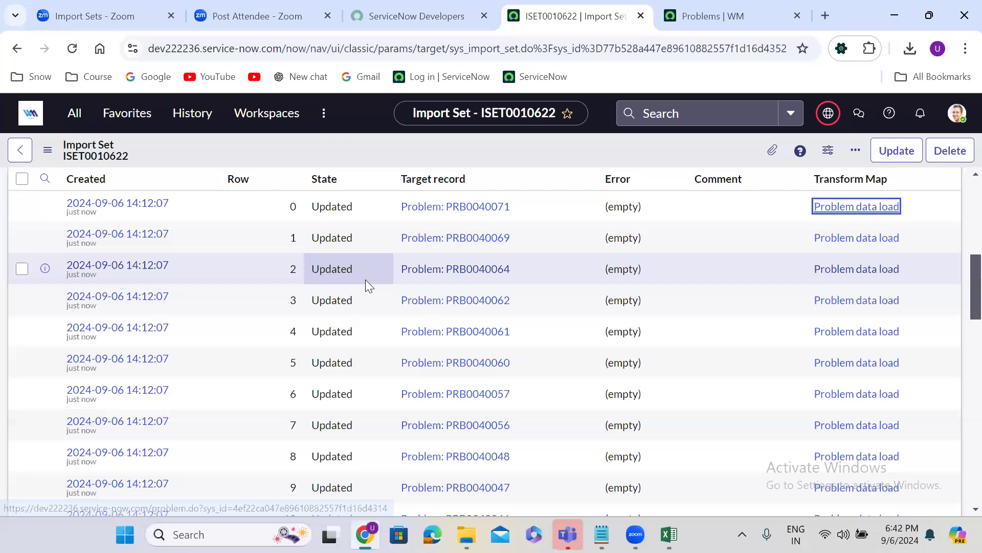
pyautogui.click(832, 207)
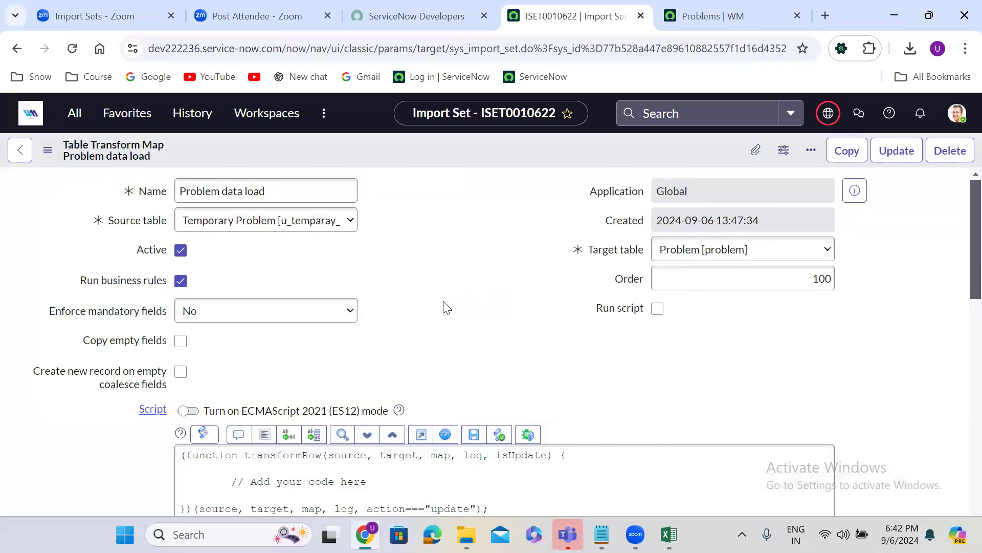
pyautogui.scroll(-8, 448, 307)
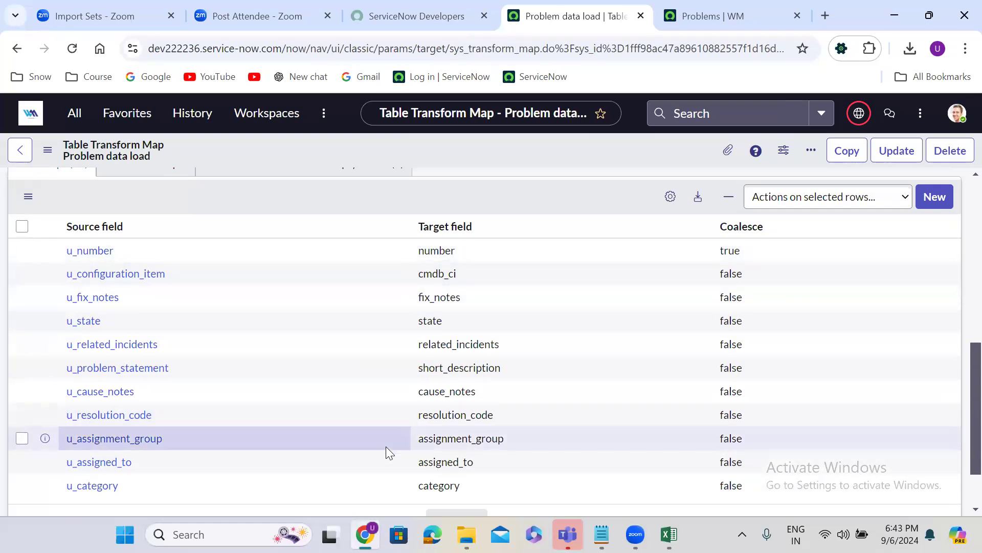
pyautogui.hotkey('alt', 'Tab')
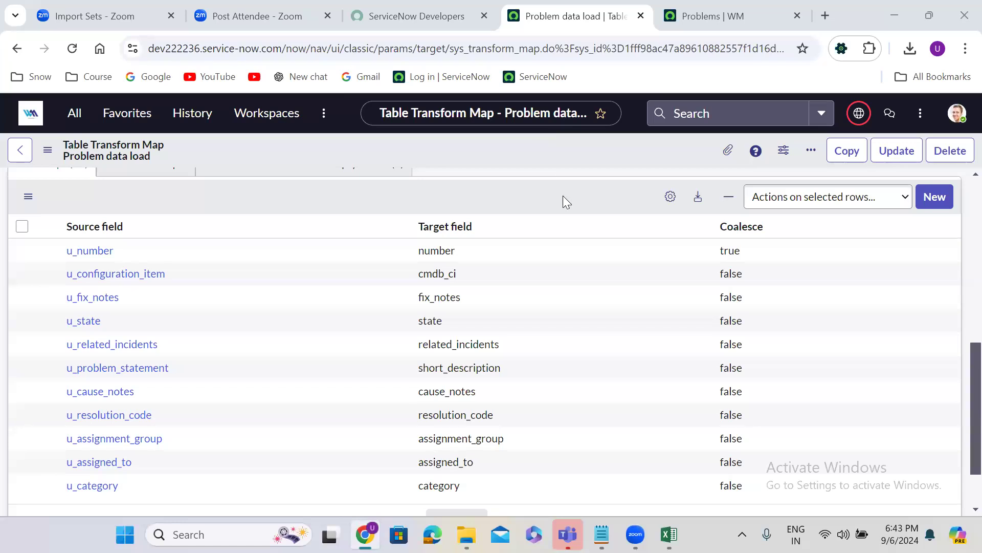
# Set Coalesce to true for the u_configuration_item field map in the Problem data load transform map and check the field maps
pyautogui.click(743, 278)
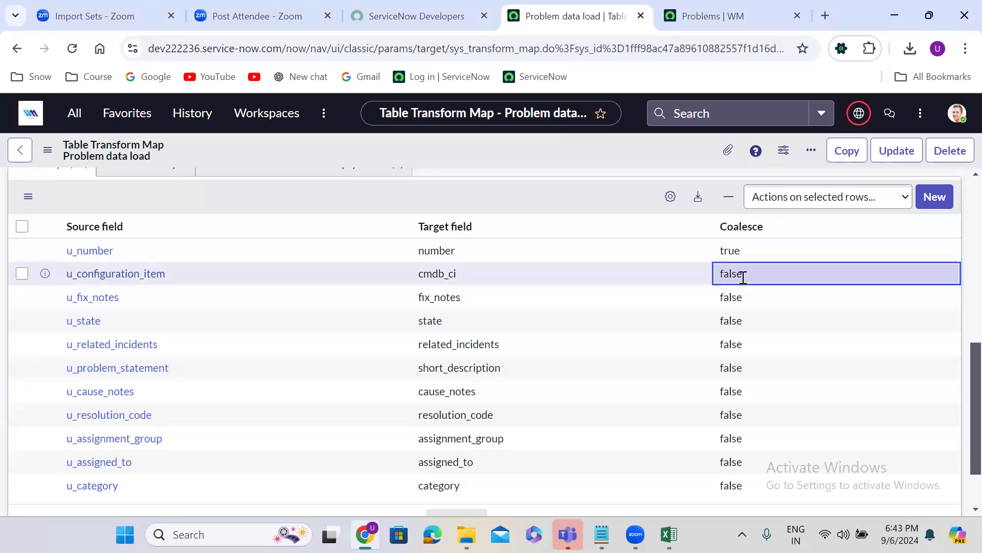
pyautogui.click(743, 279)
pyautogui.click(743, 283)
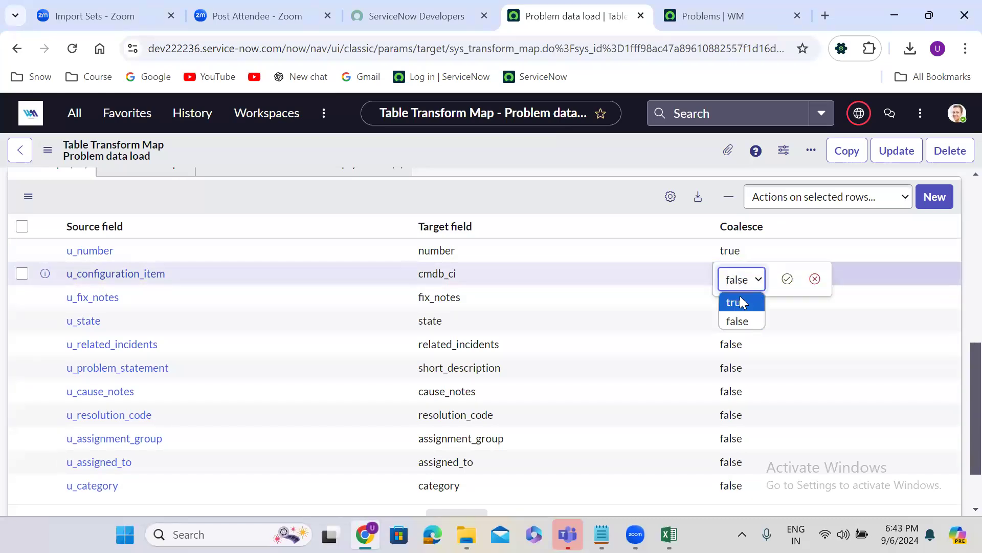
pyautogui.click(743, 302)
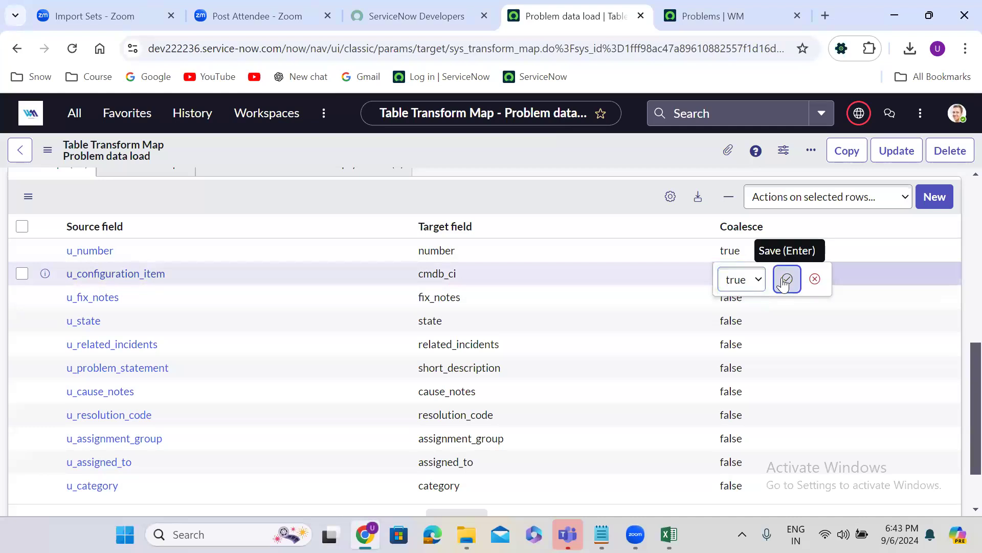
pyautogui.click(786, 278)
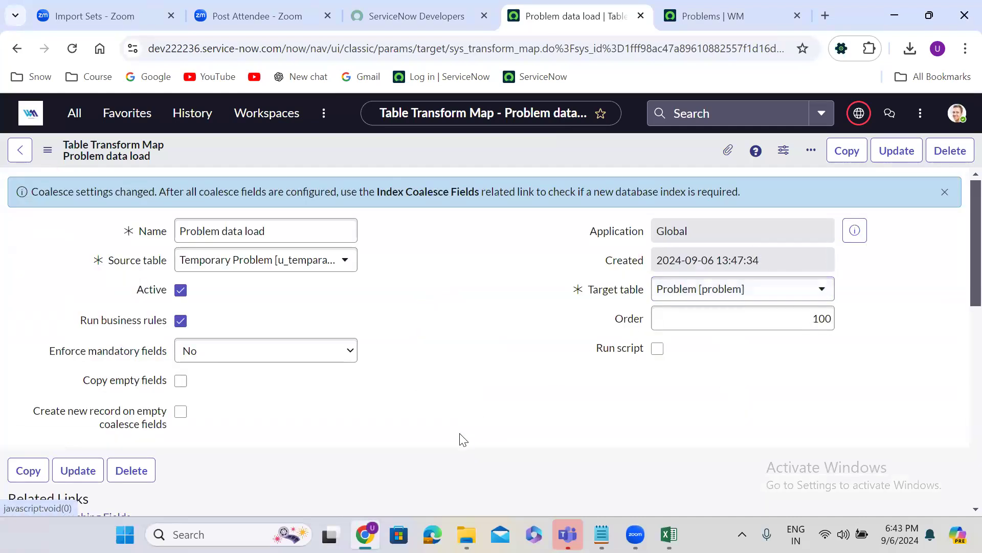
pyautogui.scroll(-1, 463, 439)
pyautogui.scroll(-5, 463, 439)
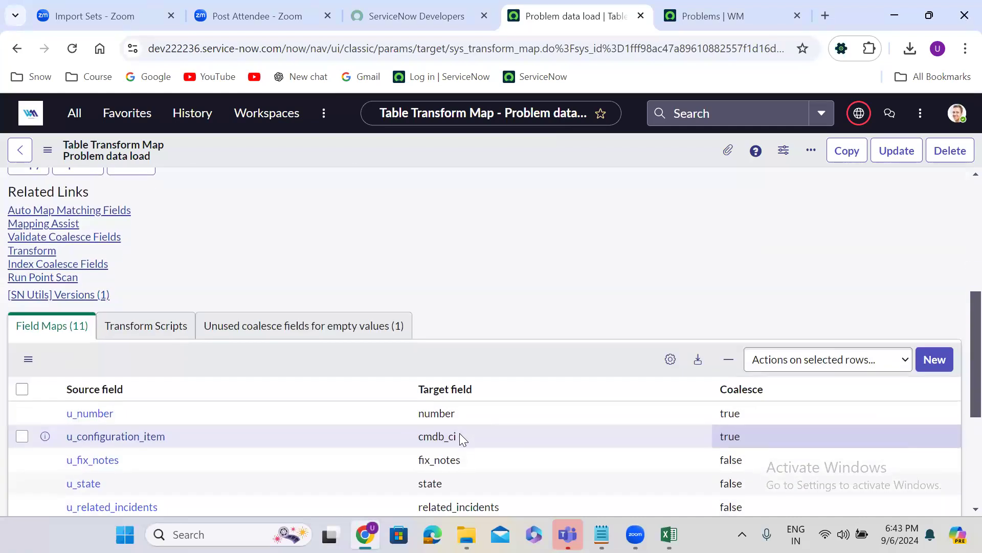
# Open problem PRB0040071 from the Problems list in a new browser tab to view its configuration item
pyautogui.click(703, 20)
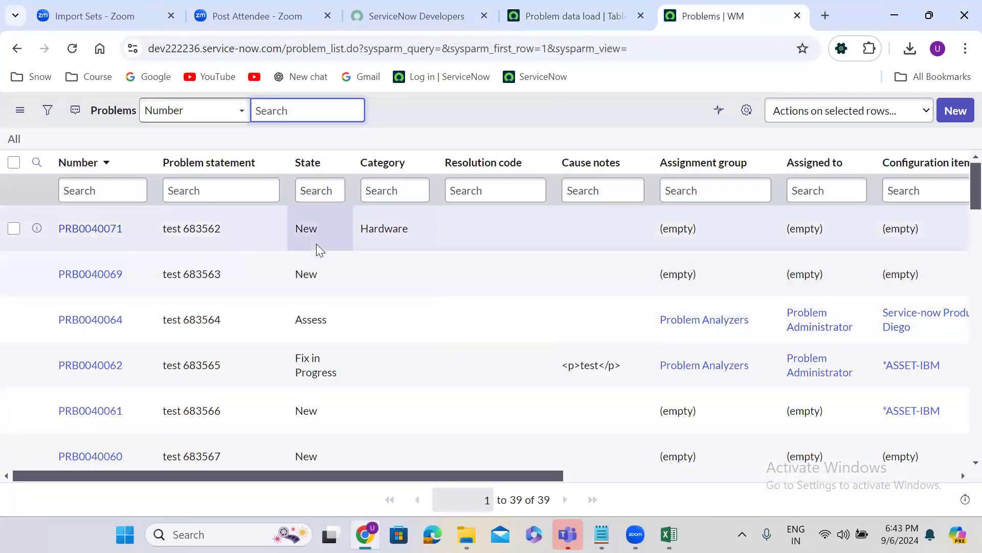
pyautogui.click(37, 230)
pyautogui.rightClick(61, 231)
pyautogui.click(92, 245)
pyautogui.click(735, 8)
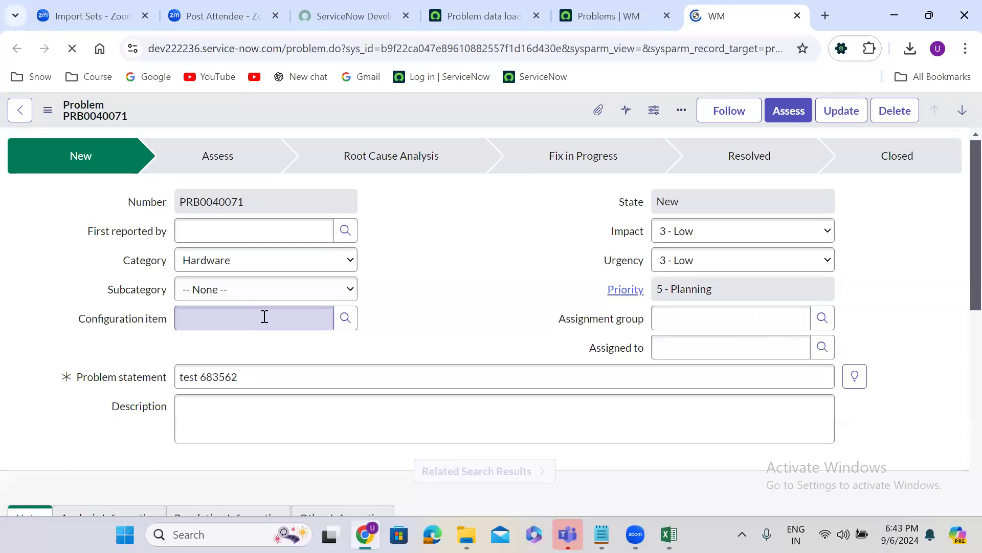
# Choose Java Application Server FLX as the configuration item of PRB0040071 and copy its name
pyautogui.click(264, 317)
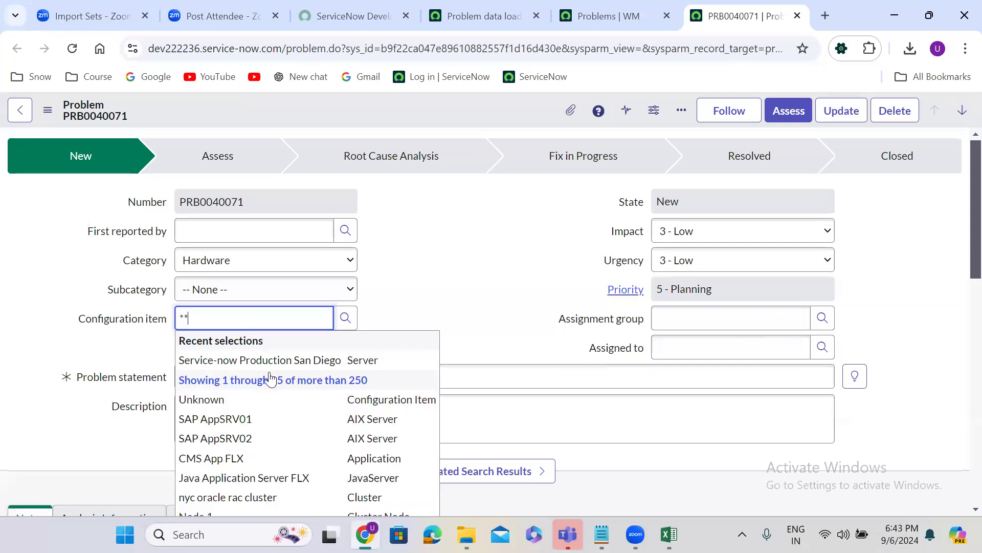
pyautogui.click(231, 478)
pyautogui.tripleClick(220, 315)
pyautogui.hotkey('ctrl', 'c')
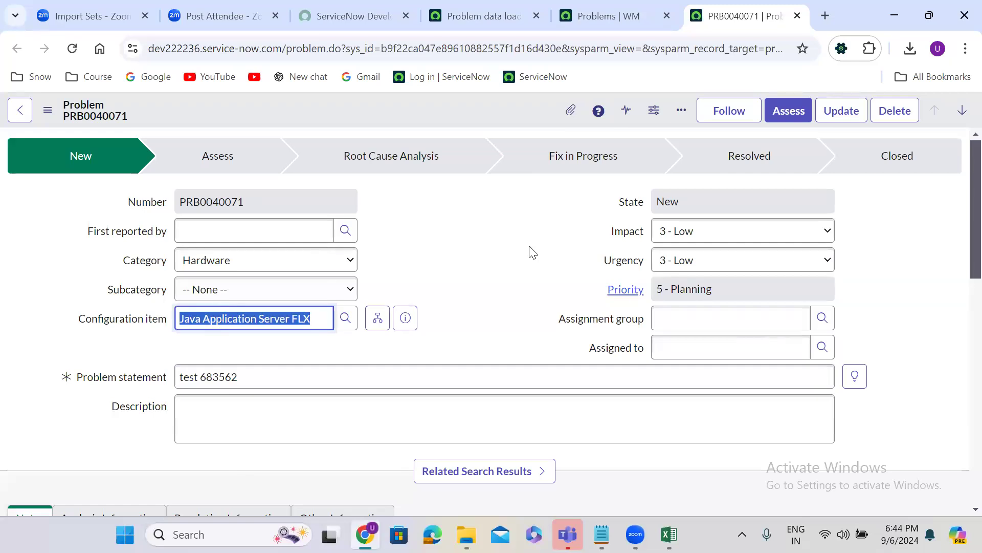
# In the problem workbook in Excel, paste Java Application Server FLX into cell I2 and fill the Configuration item column down to row 40
pyautogui.click(669, 534)
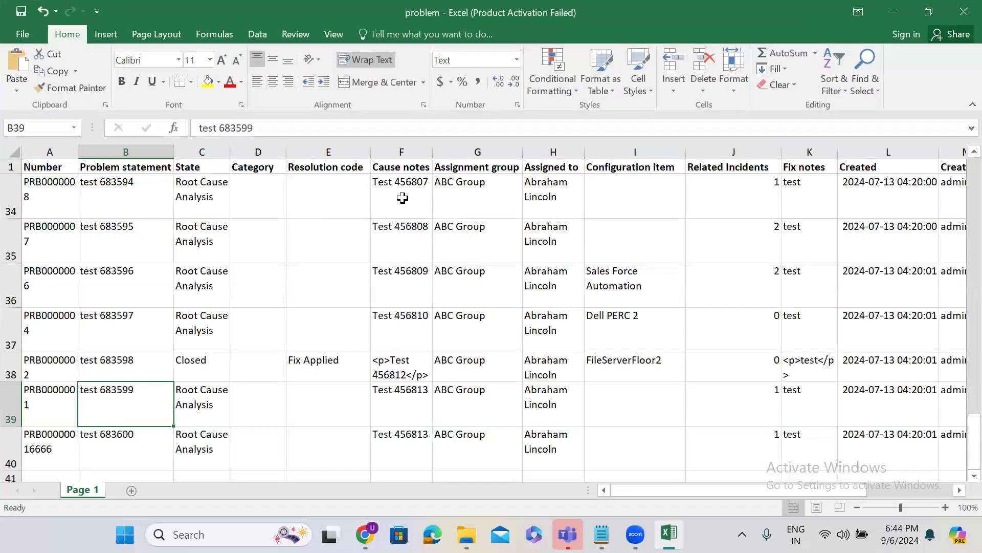
pyautogui.click(642, 190)
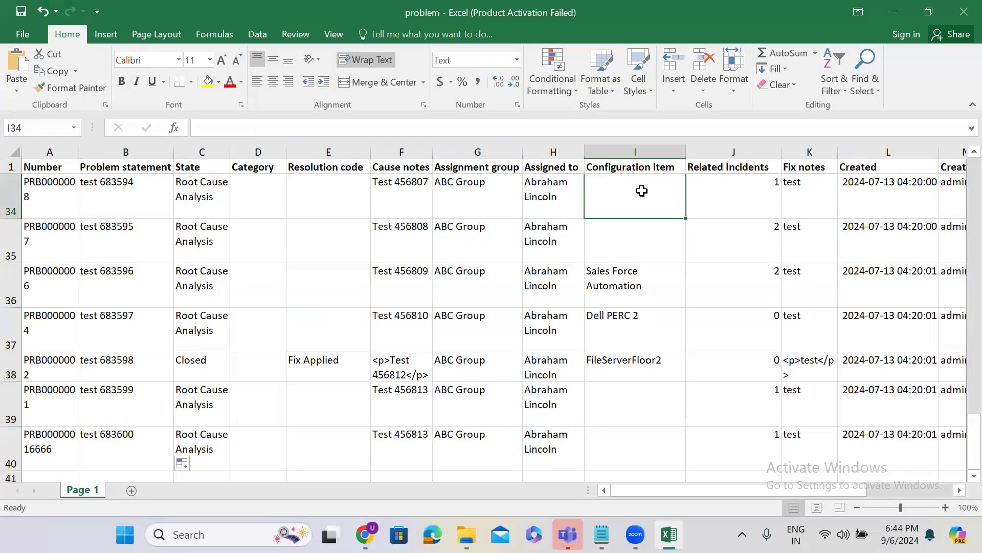
pyautogui.press('Up')
pyautogui.press('Up')
pyautogui.press('Up')
pyautogui.press('Up')
pyautogui.press('Up')
pyautogui.press('Up')
pyautogui.press('Up')
pyautogui.press('Up')
pyautogui.press('Up')
pyautogui.press('Up')
pyautogui.press('Up')
pyautogui.press('Up')
pyautogui.press('Up')
pyautogui.press('Up')
pyautogui.press('Up')
pyautogui.press('Up')
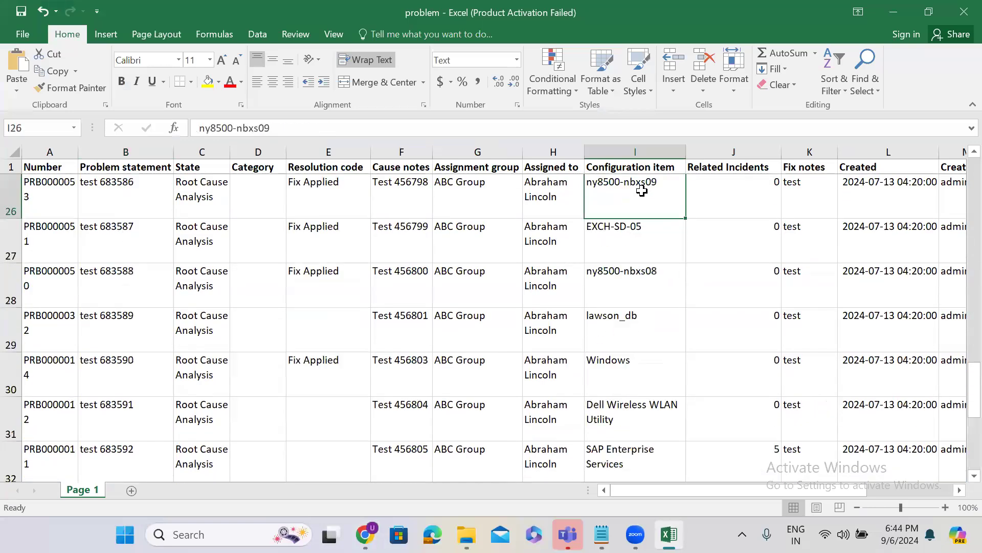
pyautogui.press('Up')
pyautogui.press('Up')
pyautogui.press('Up')
pyautogui.press('Up')
pyautogui.press('Up')
pyautogui.press('Up')
pyautogui.press('Up')
pyautogui.press('Up')
pyautogui.press('Up')
pyautogui.press('Up')
pyautogui.press('Up')
pyautogui.press('Up')
pyautogui.press('Up')
pyautogui.press('Up')
pyautogui.press('Up')
pyautogui.press('Up')
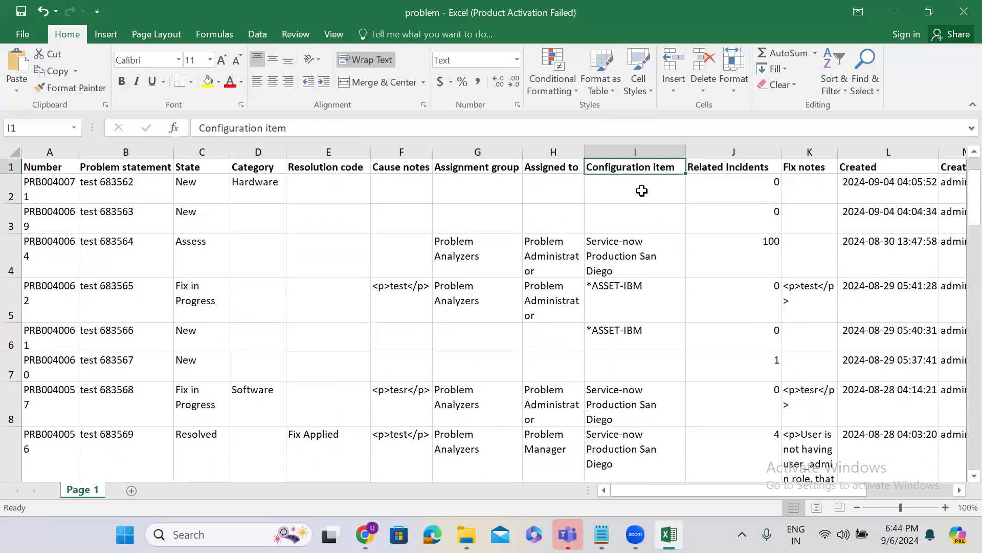
pyautogui.hotkey('ctrl', 'v')
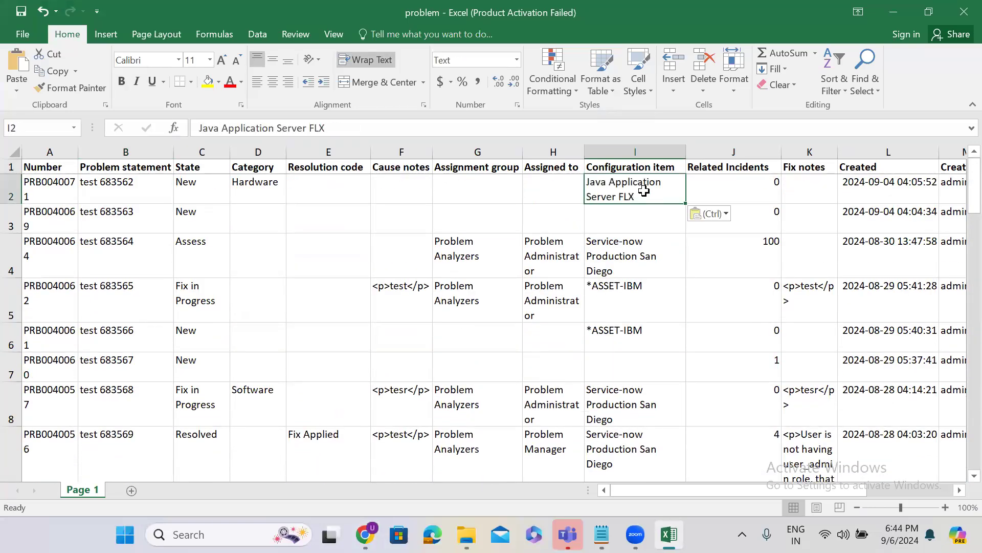
pyautogui.moveTo(685, 203); pyautogui.dragTo(697, 418)
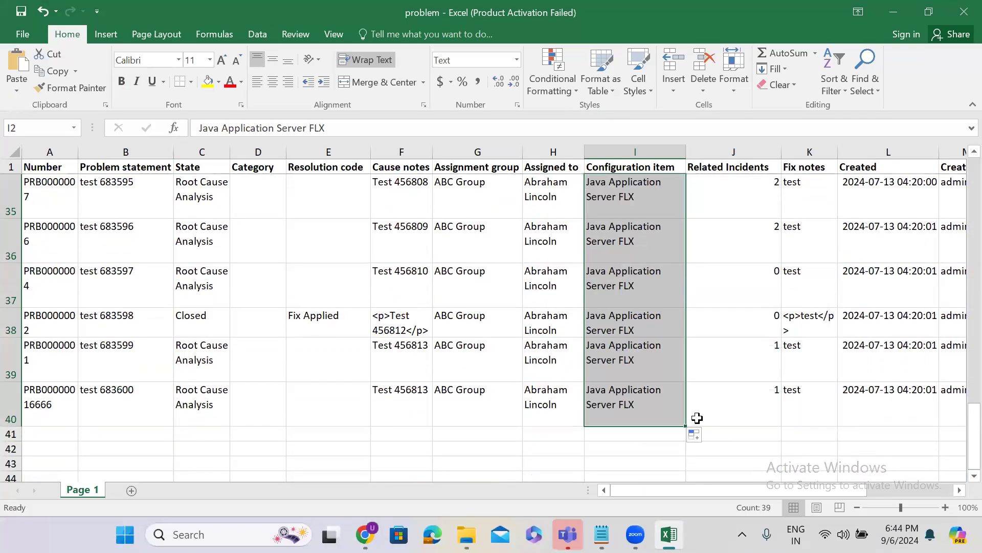
pyautogui.click(895, 11)
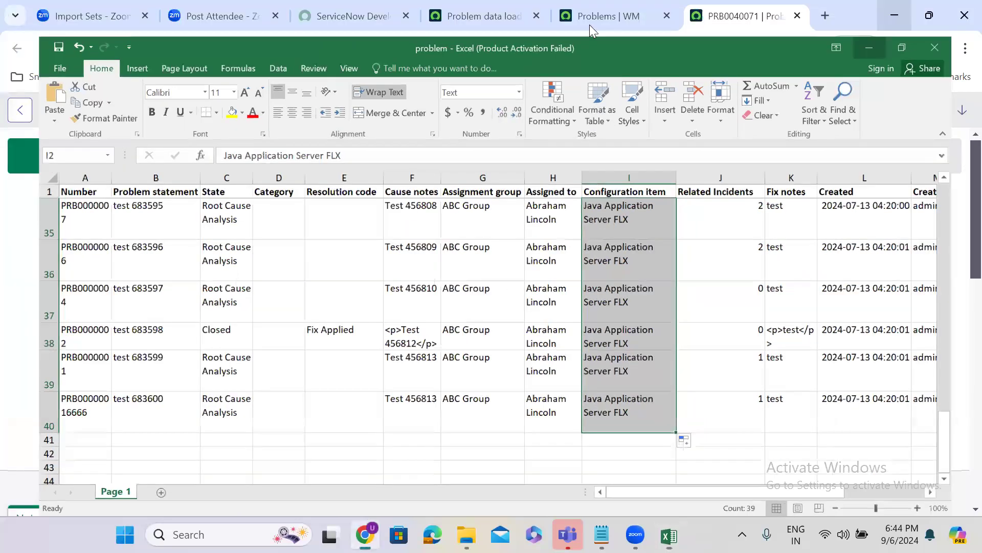
# Back in the browser, duplicate the Problem data load transform map tab and open Load Data in the original one
pyautogui.click(504, 5)
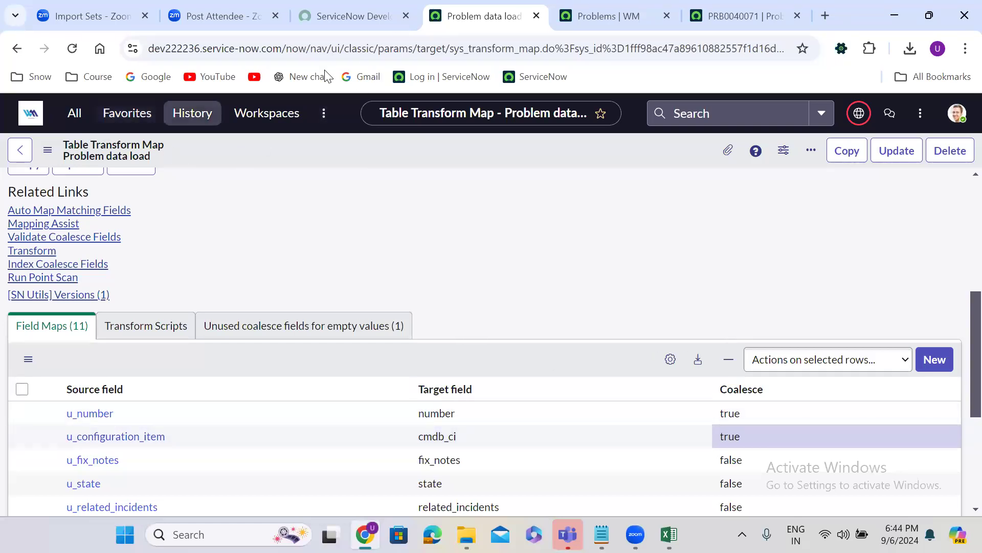
pyautogui.rightClick(485, 17)
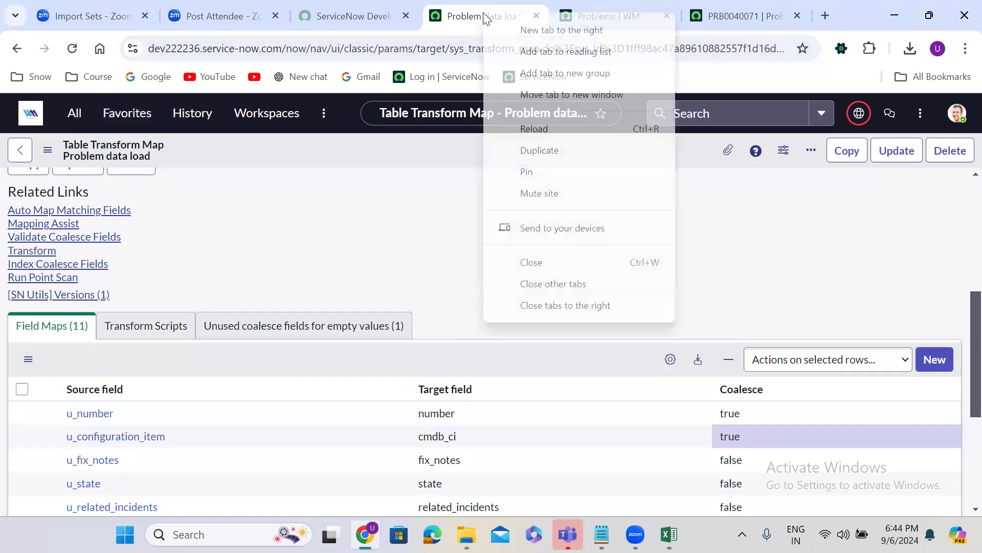
pyautogui.click(550, 160)
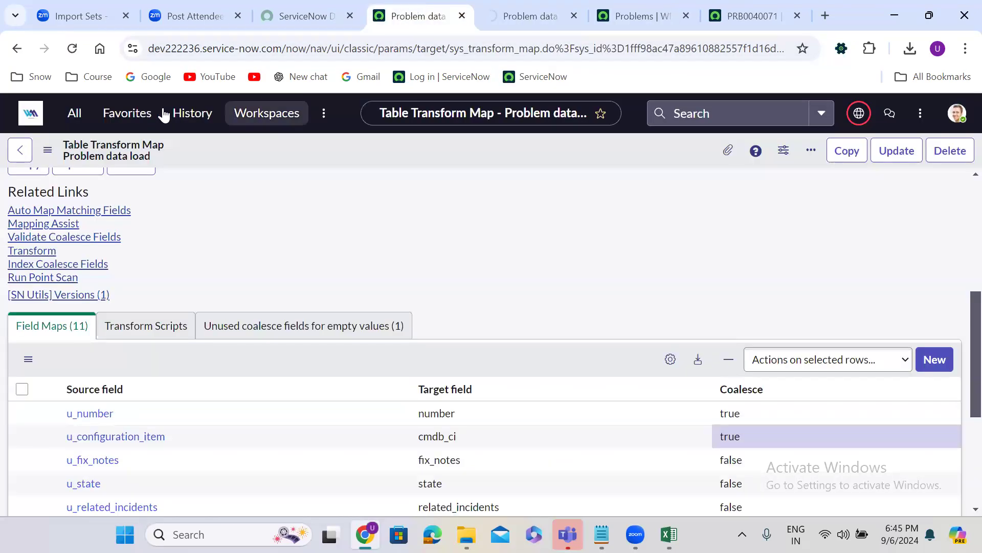
pyautogui.click(76, 115)
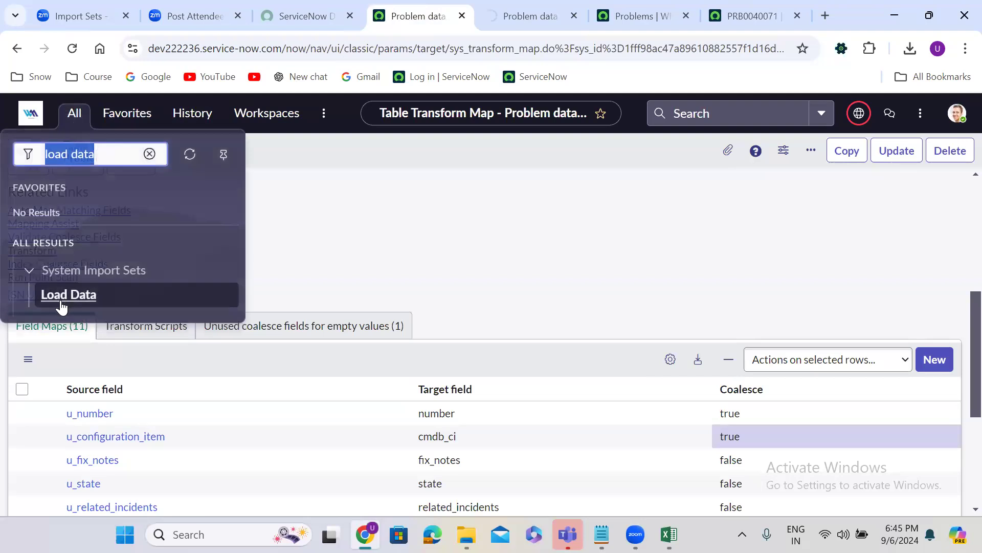
pyautogui.click(64, 295)
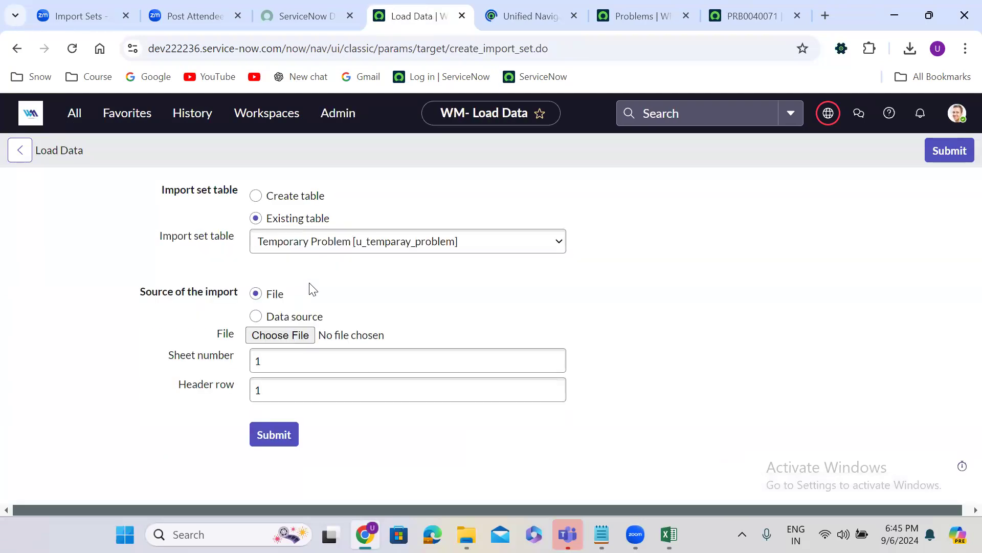
# Load the problem Excel file from Downloads into the existing Temporary Problem import set table
pyautogui.click(298, 338)
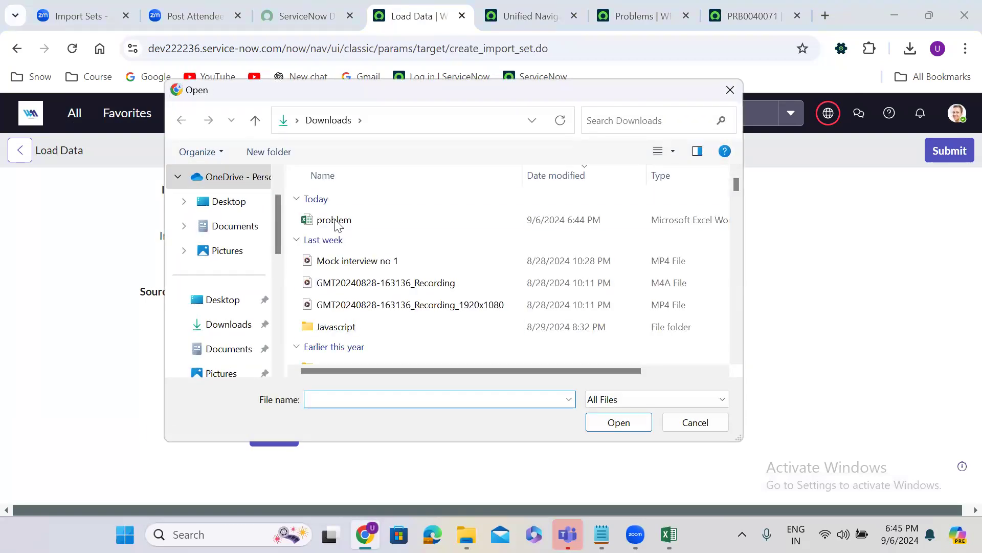
pyautogui.click(335, 221)
pyautogui.click(619, 423)
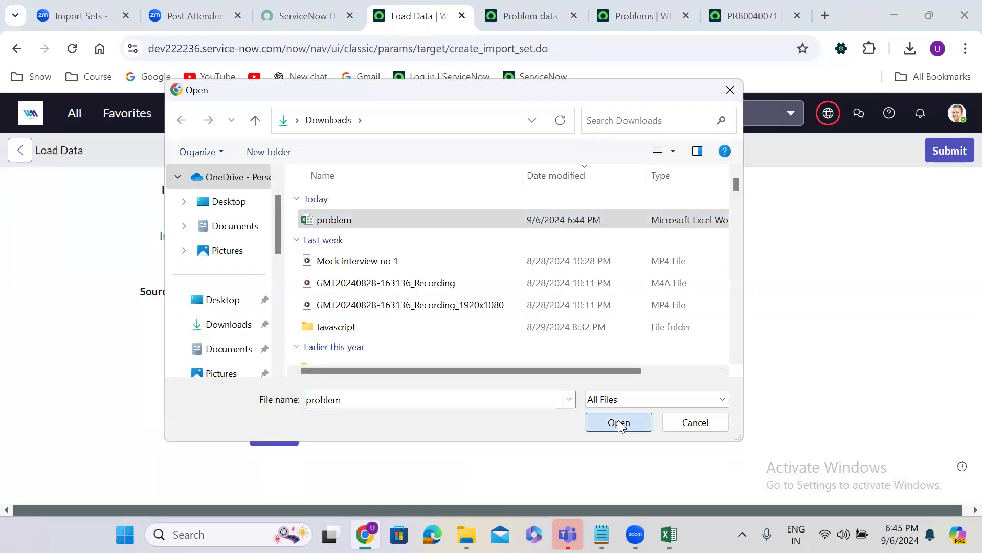
pyautogui.click(291, 434)
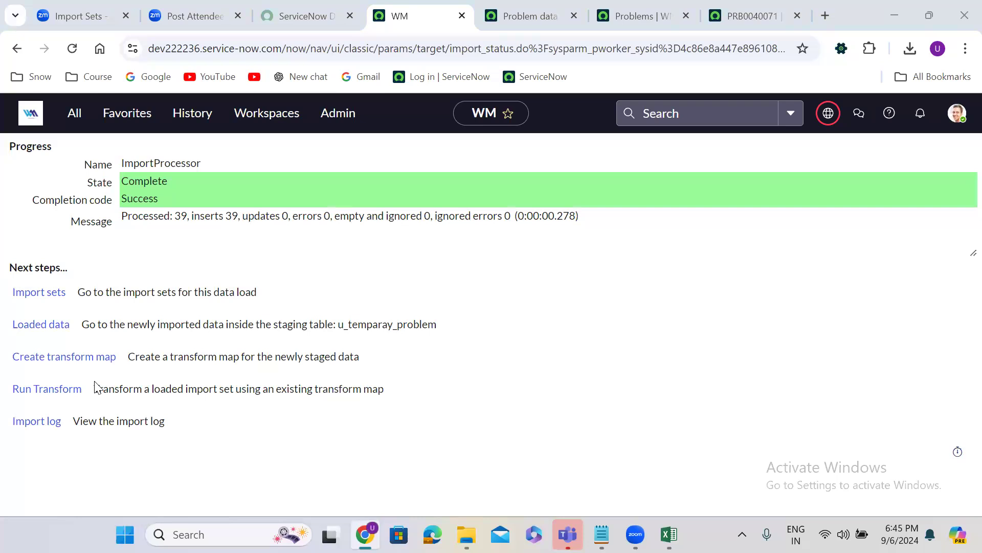
# Transform the loaded import set with the Problem data load map and open its transform history
pyautogui.click(51, 390)
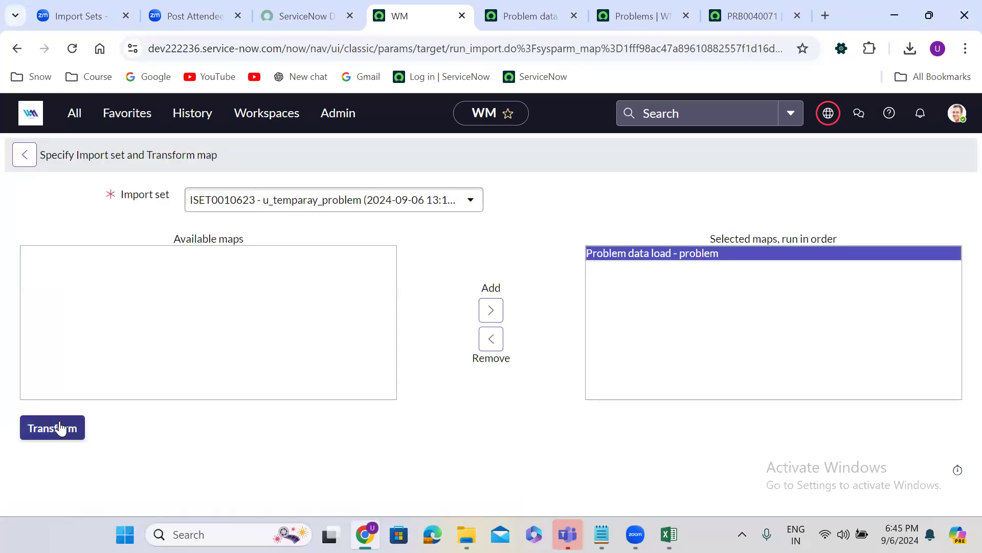
pyautogui.click(58, 427)
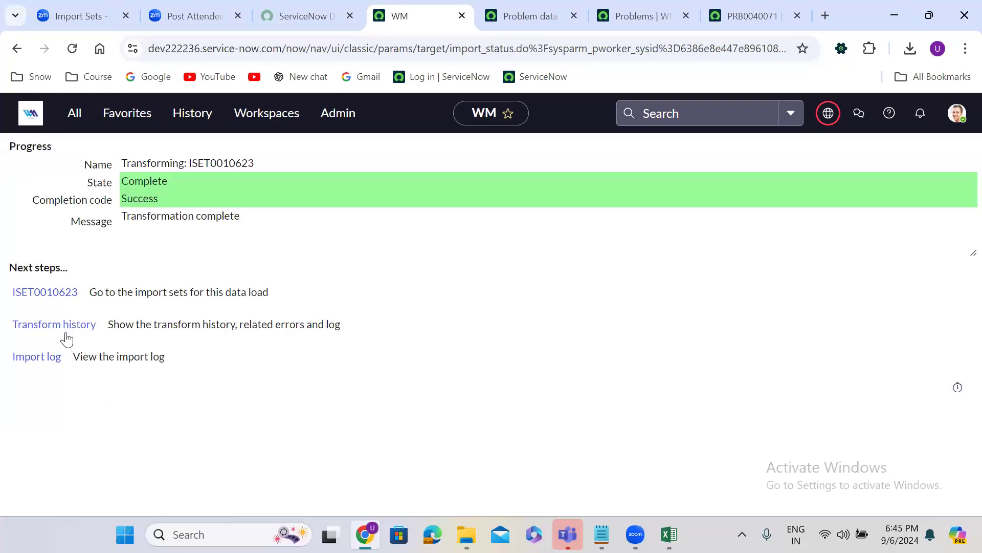
pyautogui.click(54, 325)
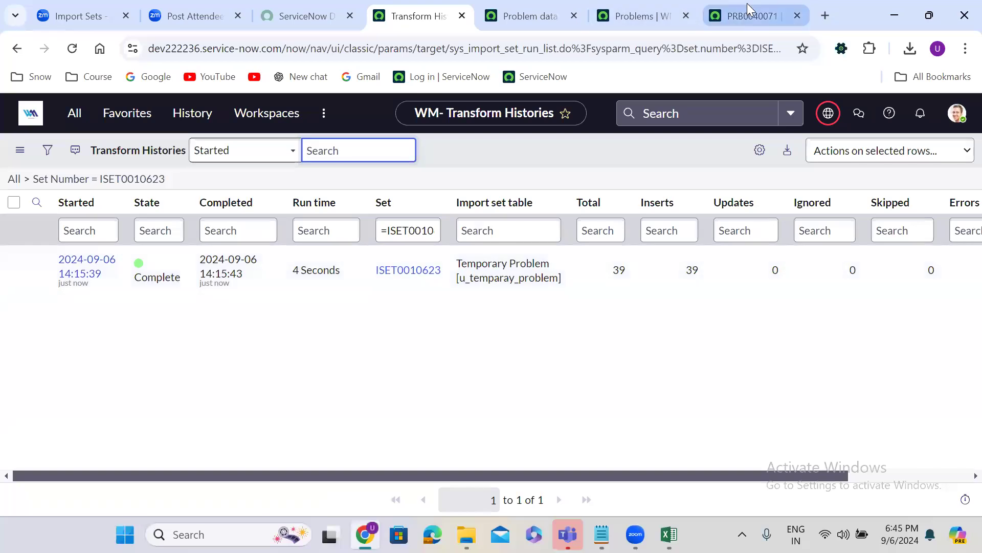
# Reload the unfiltered Problems list and compare the configuration items of records sharing the same number
pyautogui.click(747, 4)
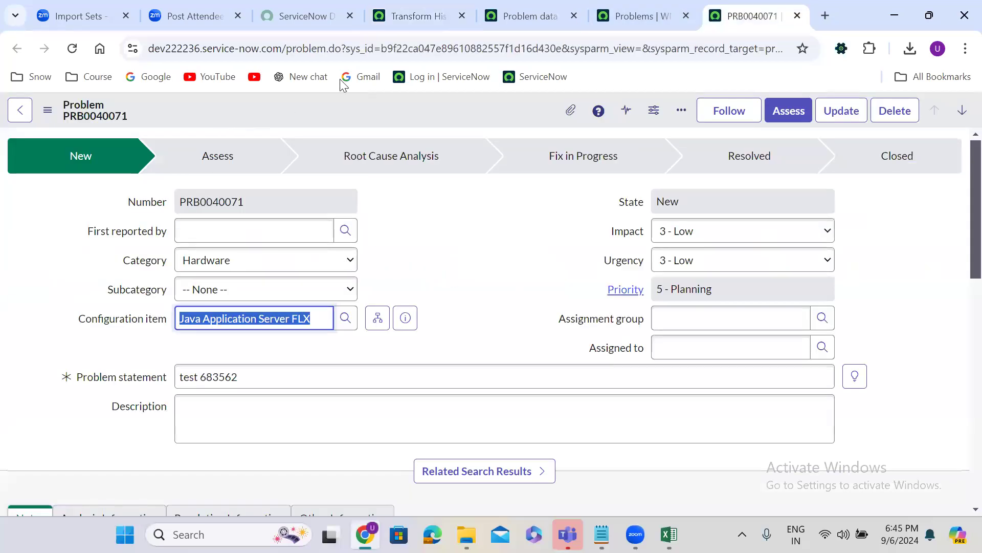
pyautogui.click(627, 15)
pyautogui.click(15, 141)
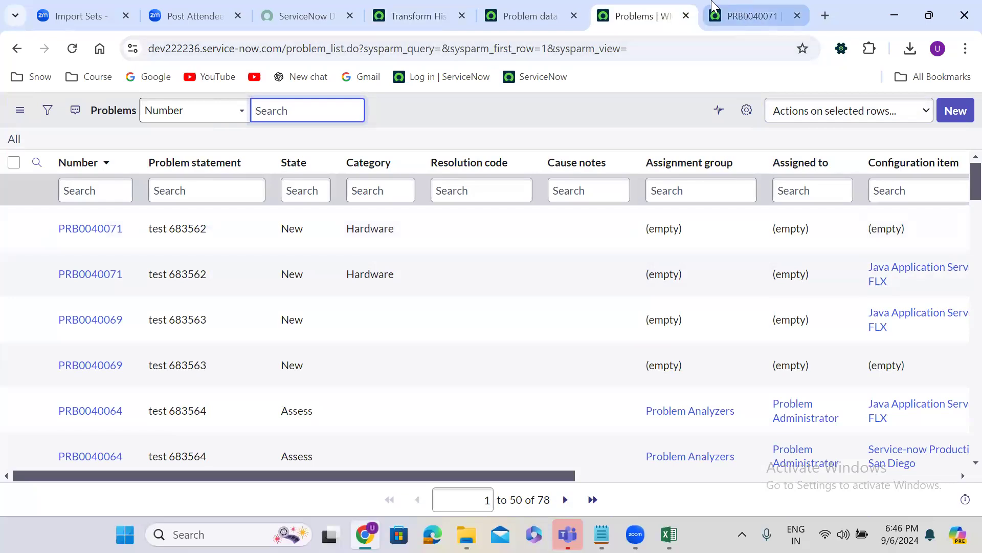
# Set Coalesce to false for the u_configuration_item field map in the Problem data load transform map and check the field maps
pyautogui.click(547, 11)
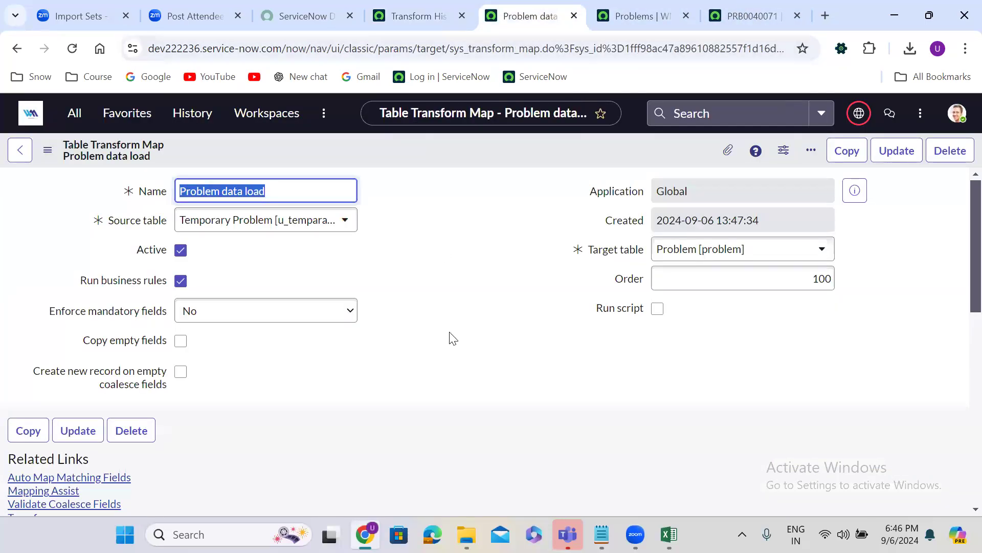
pyautogui.scroll(-7, 453, 339)
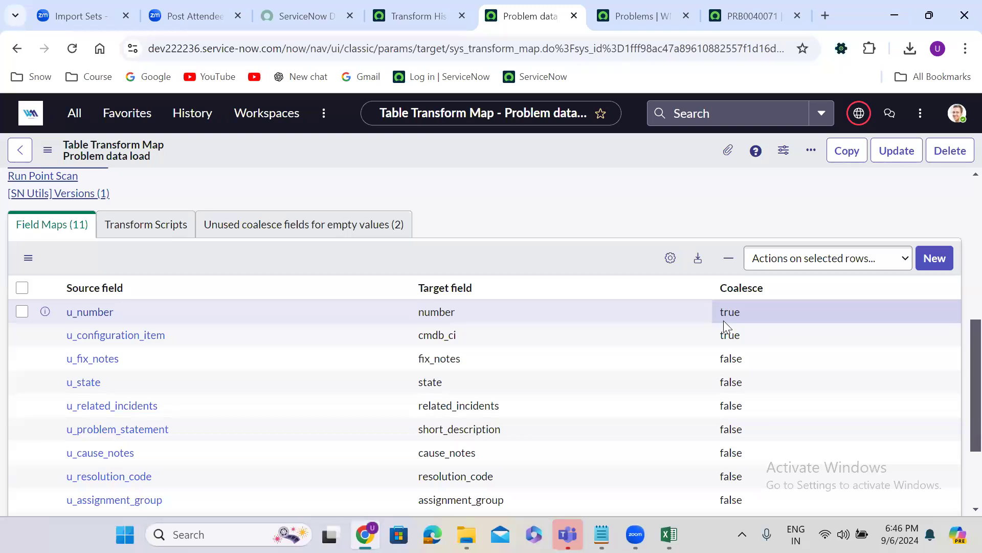
pyautogui.doubleClick(745, 335)
pyautogui.click(746, 341)
pyautogui.click(735, 380)
pyautogui.click(783, 340)
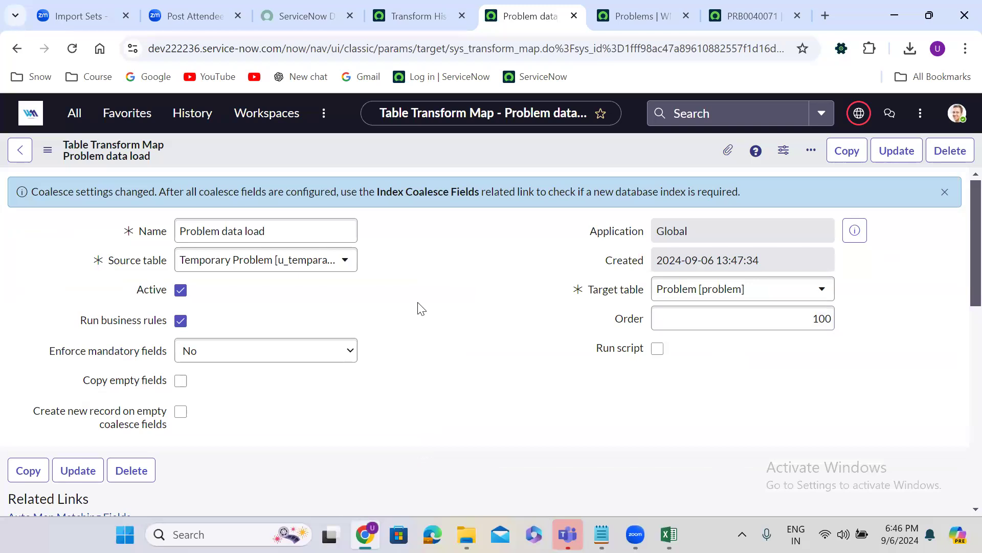
pyautogui.scroll(-10, 420, 308)
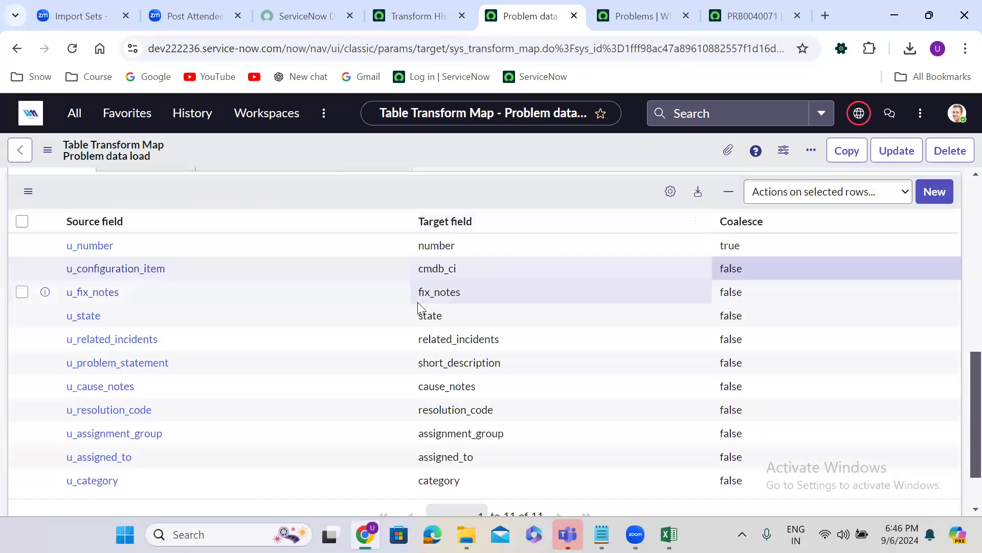
pyautogui.scroll(5, 417, 302)
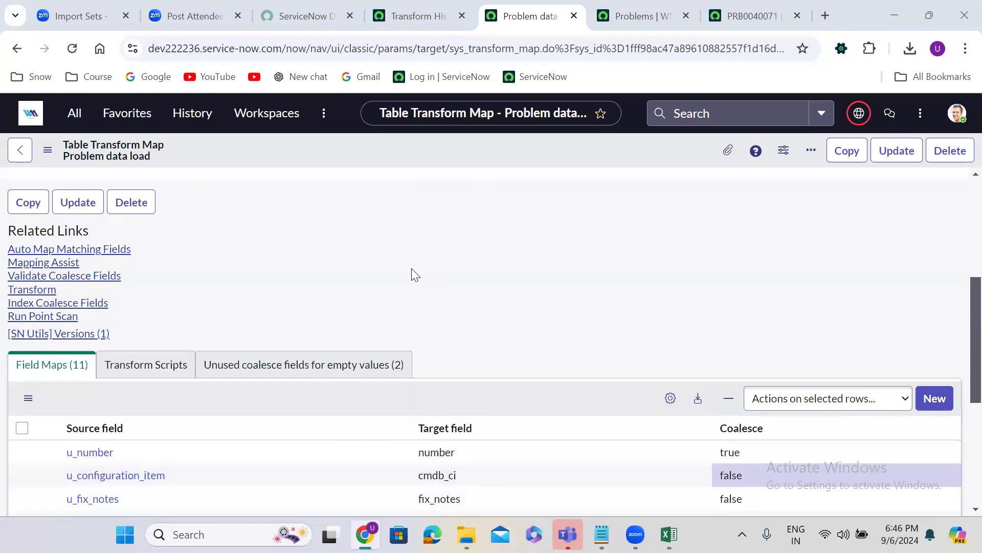
pyautogui.scroll(5, 414, 275)
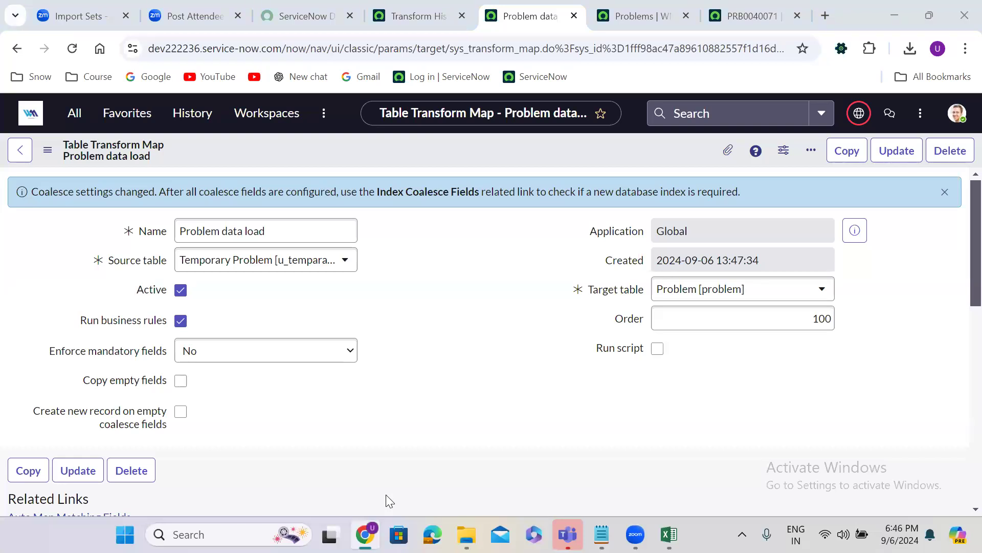
pyautogui.click(458, 293)
# Open the business rules list for the Problem table from the PRB0040071 form, discarding its unsaved changes, and revisit the transform history and map
pyautogui.click(747, 15)
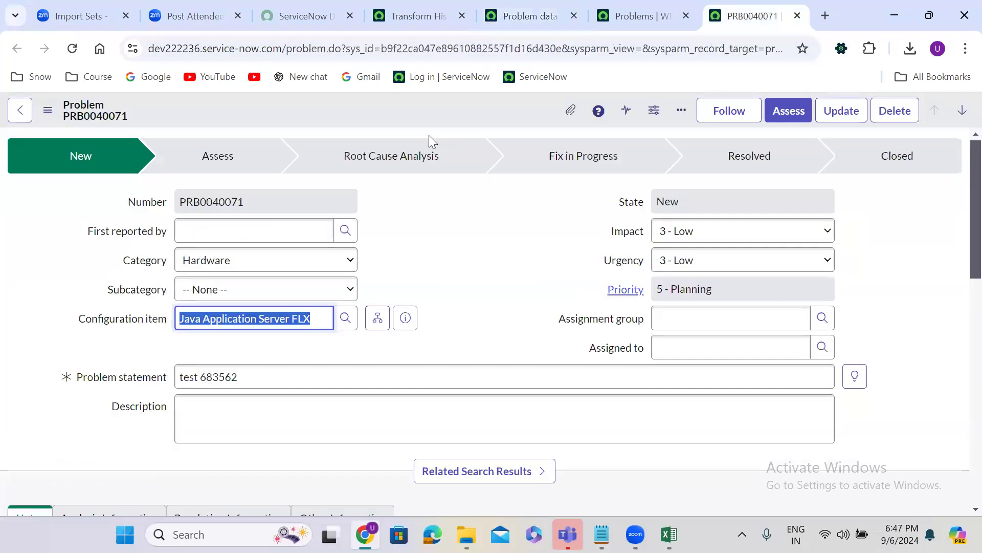
pyautogui.rightClick(416, 107)
pyautogui.moveTo(491, 287)
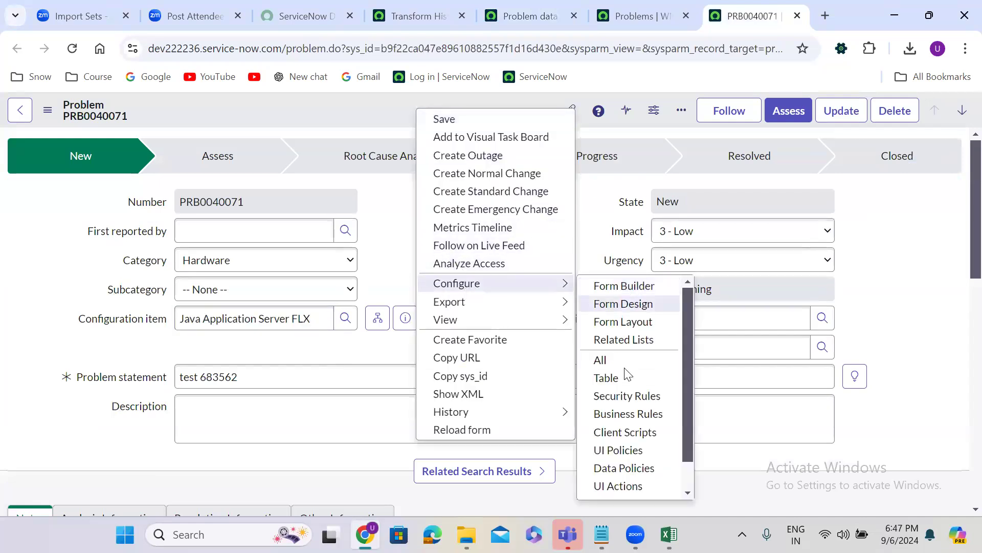
pyautogui.click(631, 414)
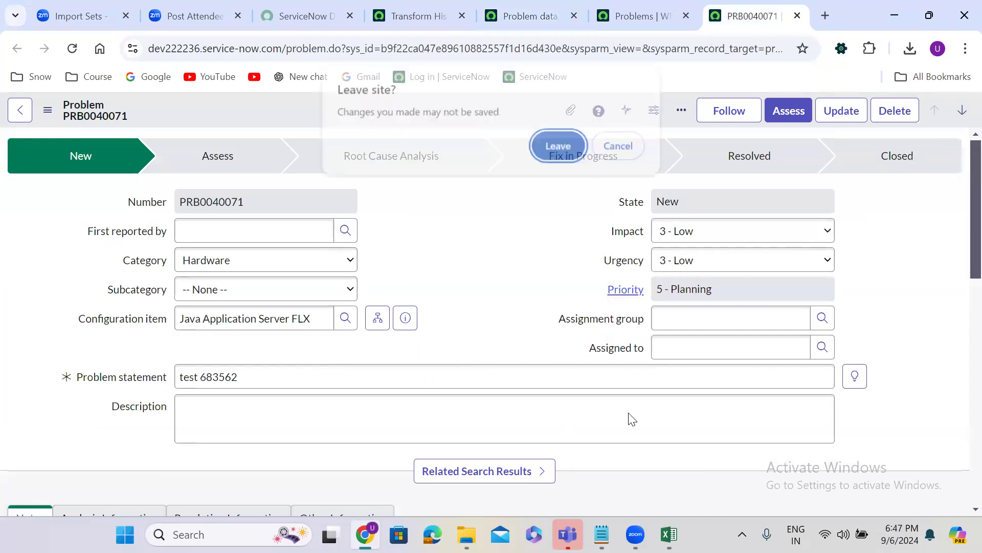
pyautogui.click(557, 148)
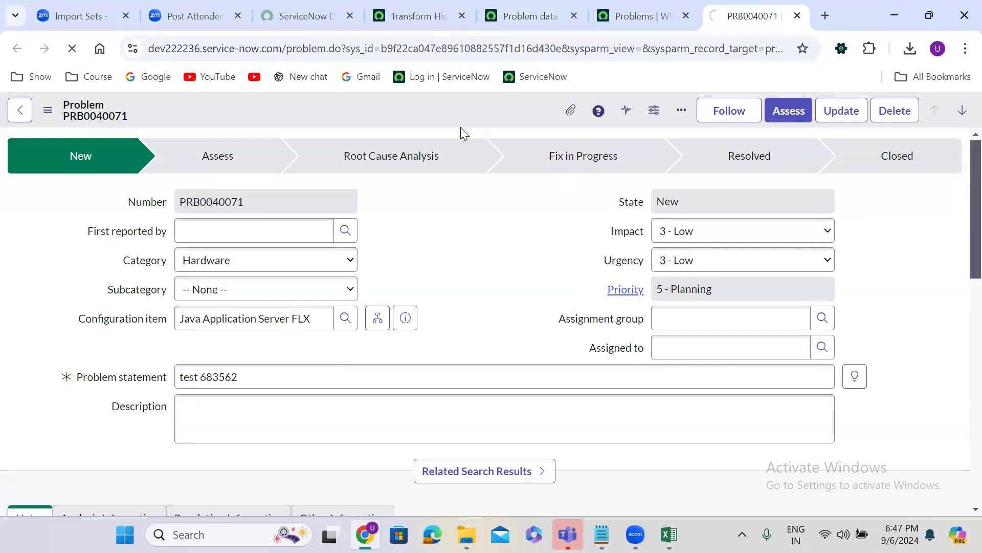
pyautogui.click(414, 15)
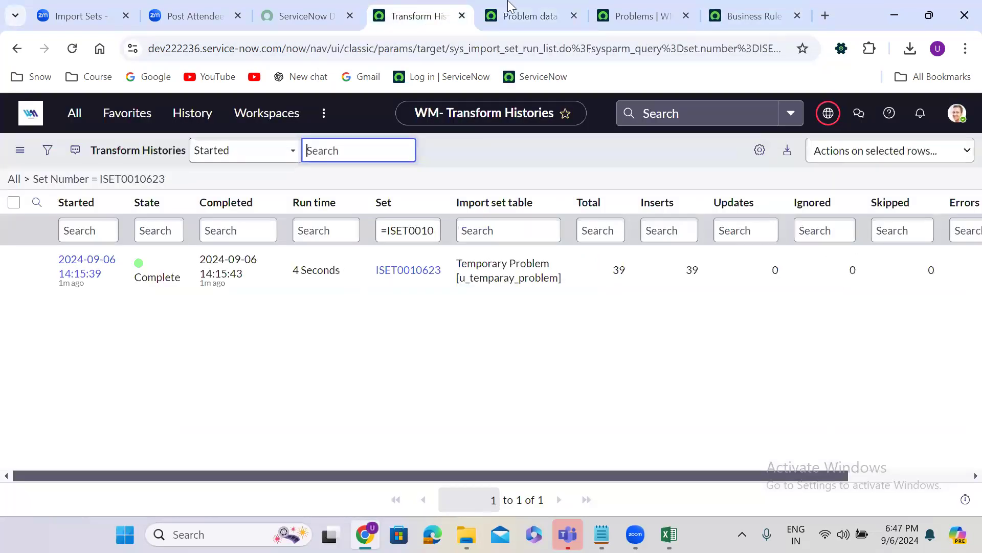
pyautogui.click(527, 16)
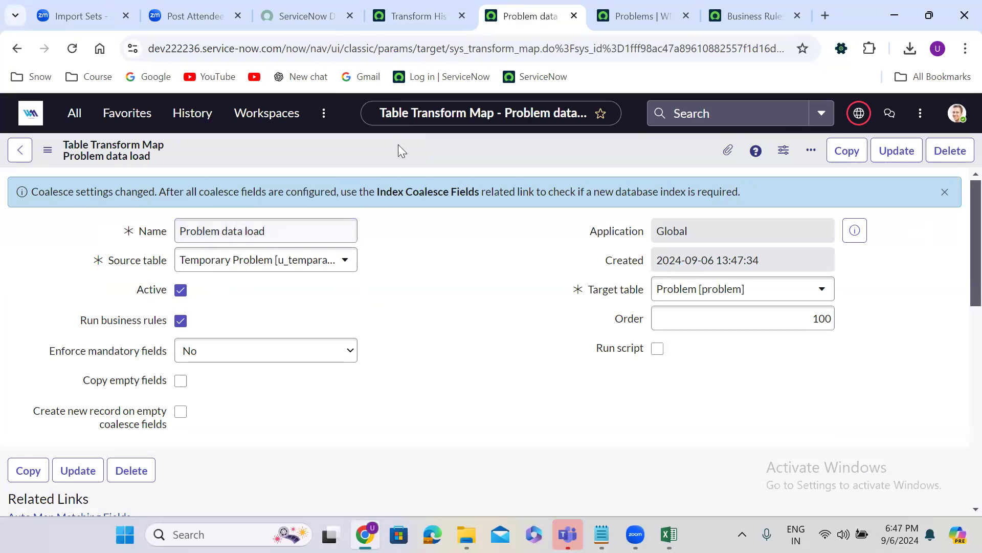
pyautogui.click(745, 2)
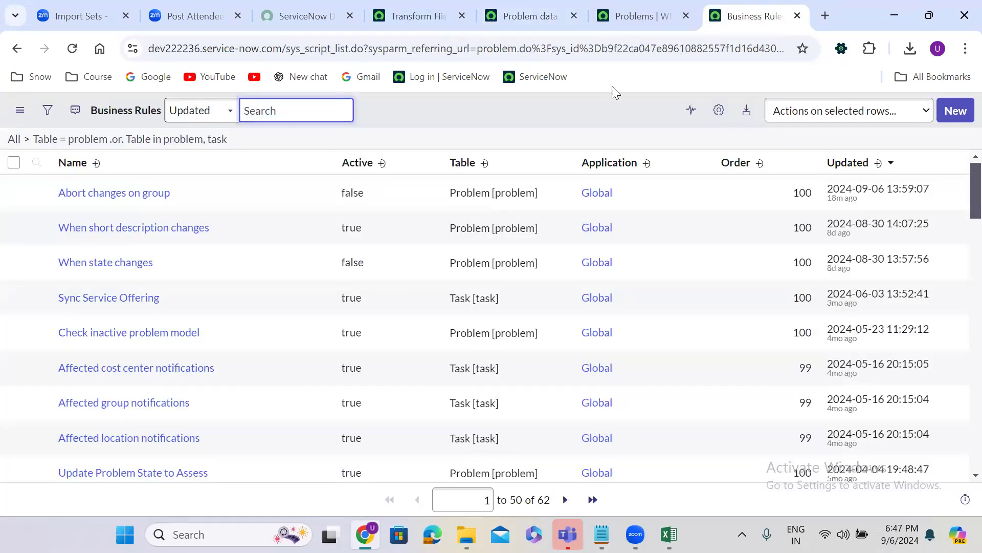
# Return to the Problem data load transform map and turn off Run business rules
pyautogui.click(520, 10)
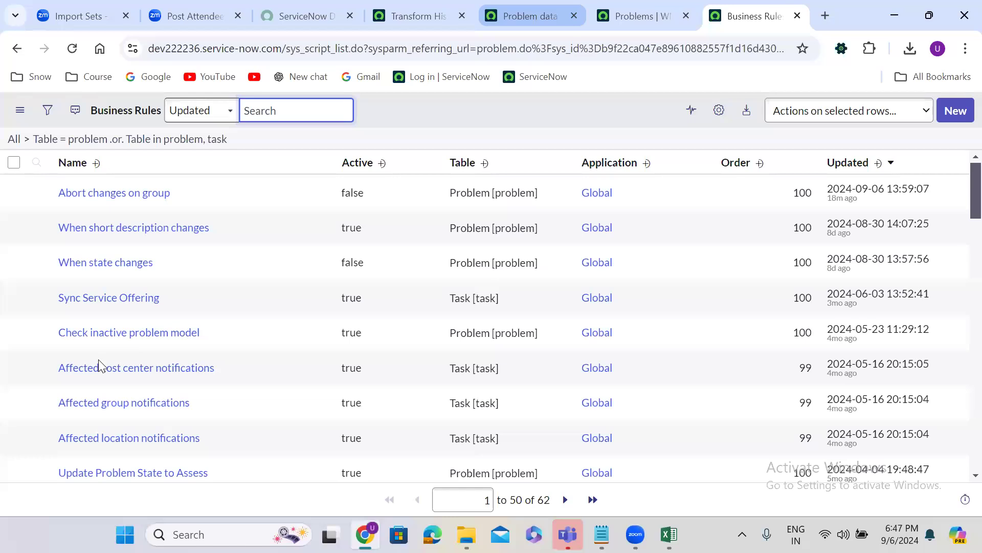
pyautogui.click(180, 320)
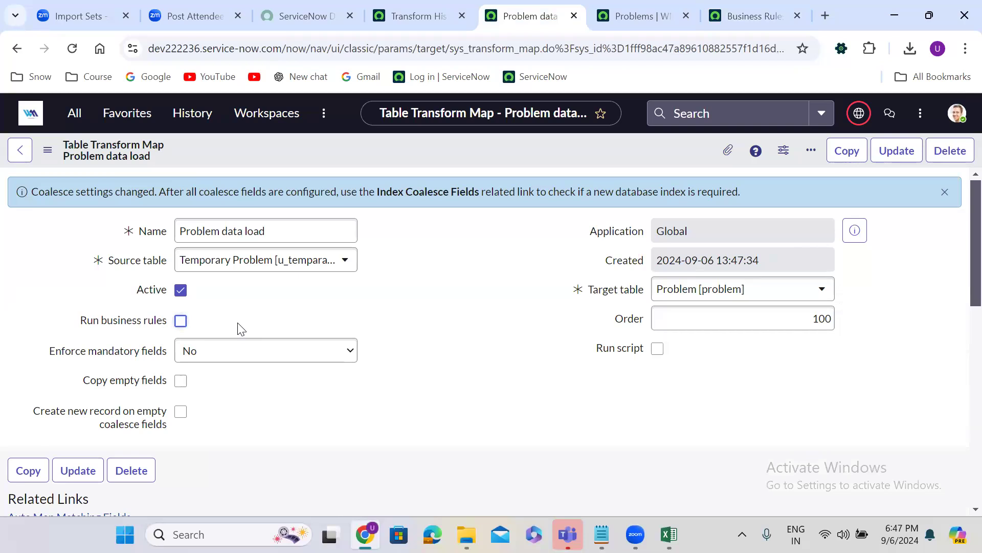
# Try Enforce mandatory fields as Only Mapped Fields and as All Fields, and return it to No
pyautogui.click(201, 353)
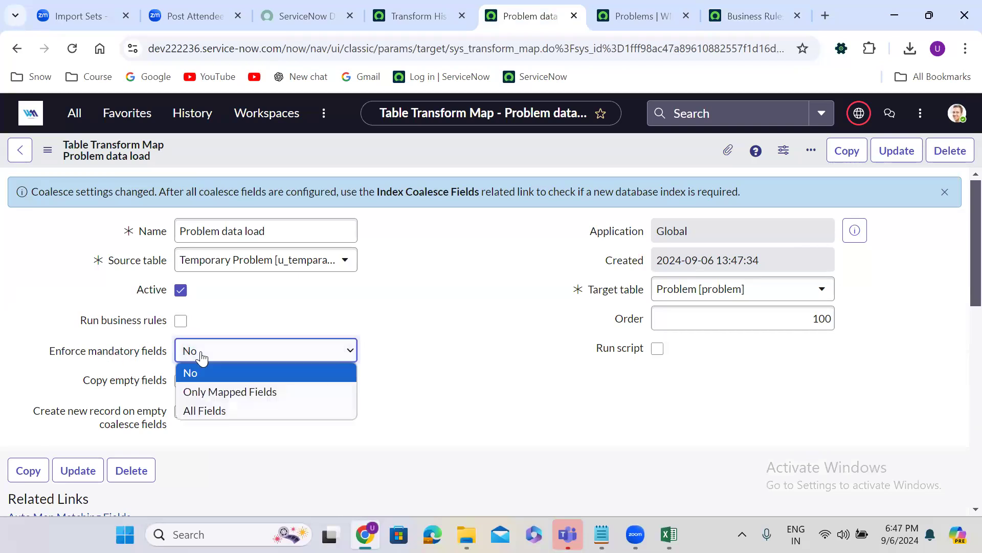
pyautogui.click(212, 391)
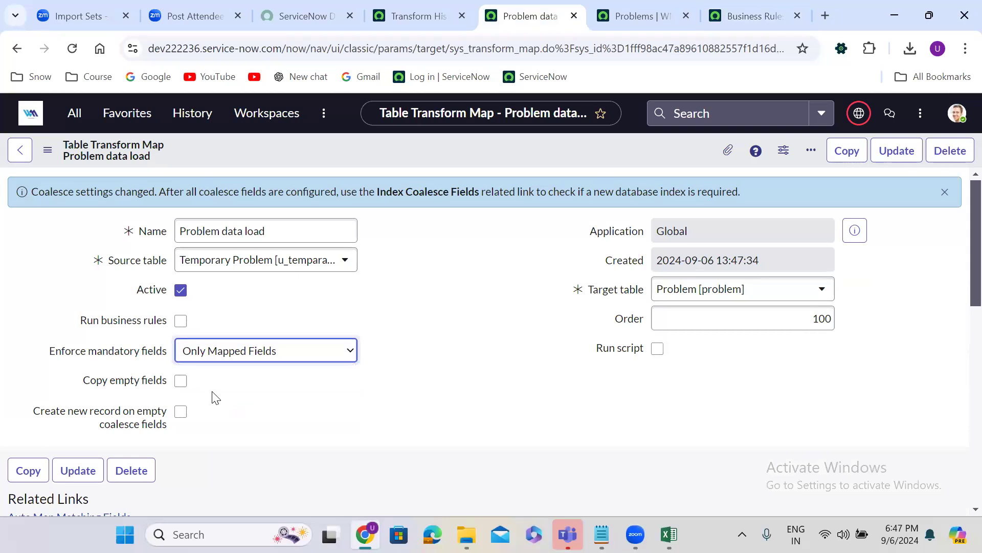
pyautogui.click(213, 356)
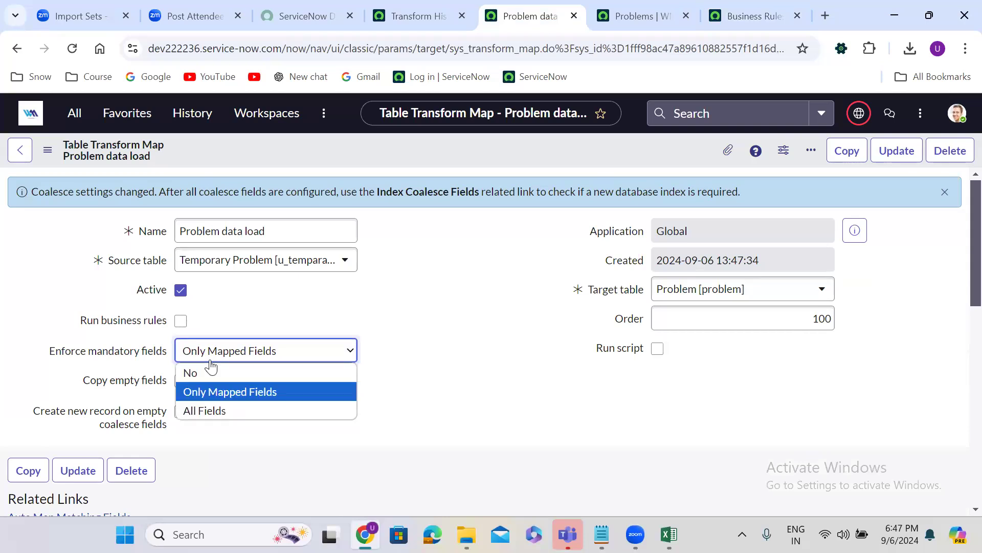
pyautogui.click(217, 410)
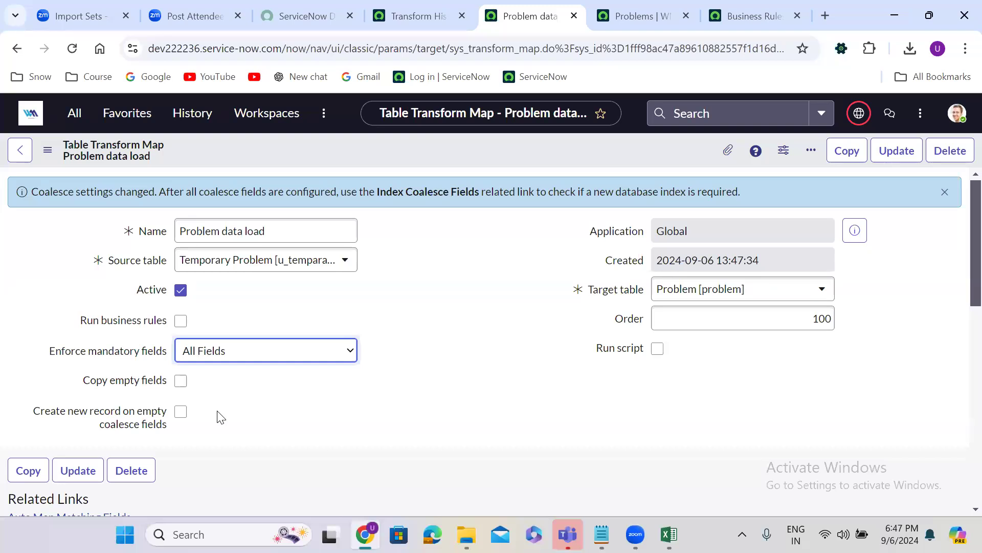
pyautogui.click(203, 355)
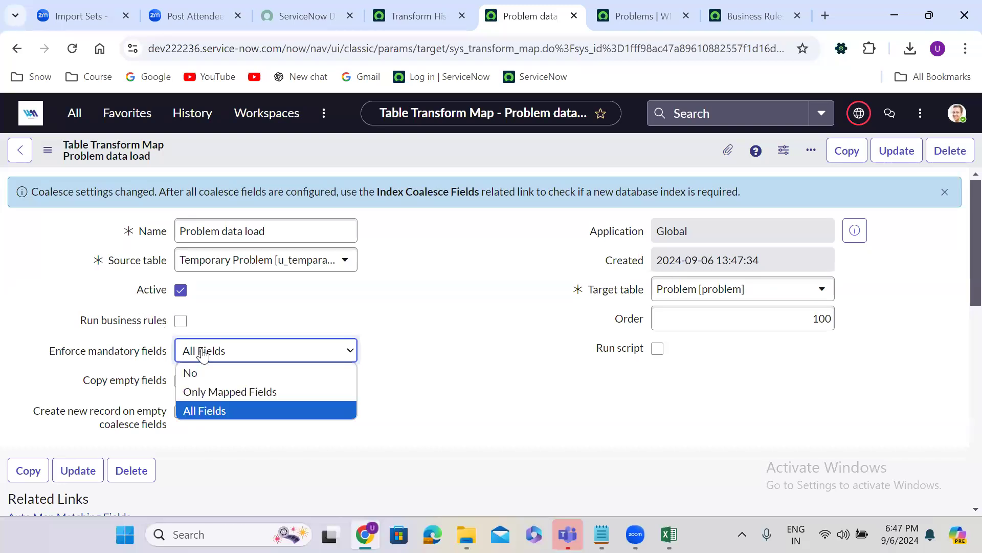
pyautogui.click(201, 366)
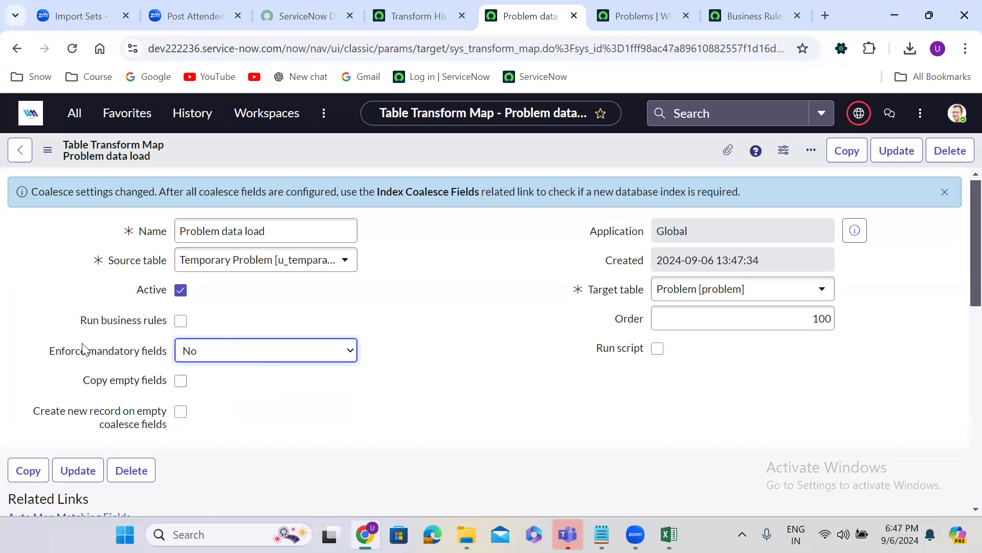
# Switch to the problem workbook in Excel and clear all Problem statement values in B2:B40, keeping the header
pyautogui.click(669, 535)
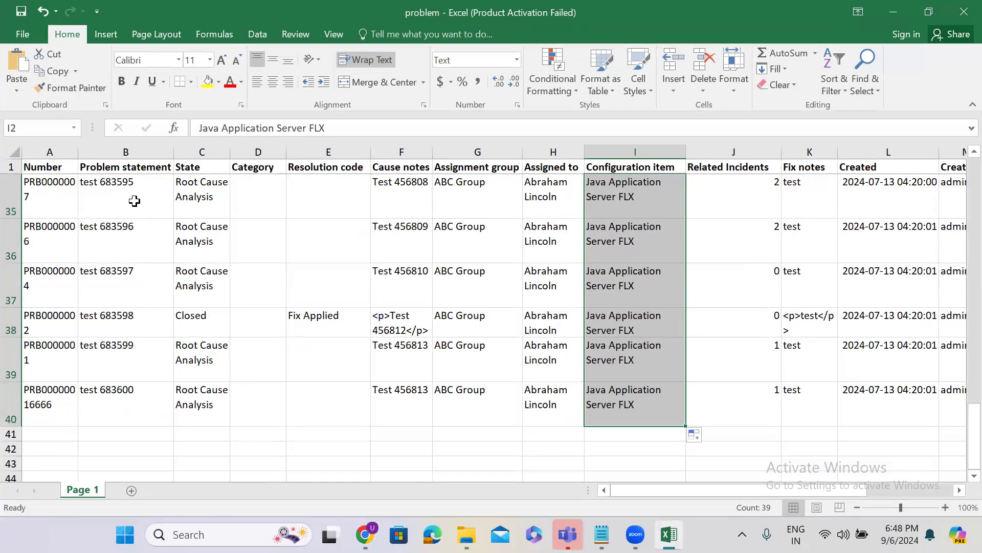
pyautogui.click(134, 202)
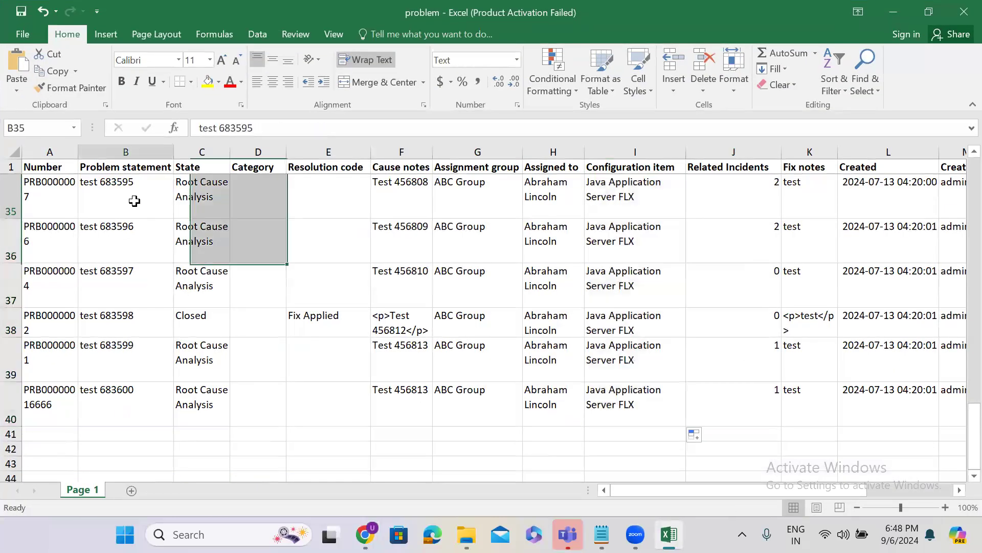
pyautogui.press('Up')
pyautogui.press('Up')
pyautogui.press('Up')
pyautogui.press('Up')
pyautogui.press('Up')
pyautogui.press('Up')
pyautogui.press('Up')
pyautogui.press('Up')
pyautogui.press('Up')
pyautogui.press('Up')
pyautogui.press('Up')
pyautogui.press('Up')
pyautogui.press('Up')
pyautogui.press('Up')
pyautogui.press('Up')
pyautogui.press('Up')
pyautogui.press('Up')
pyautogui.press('Up')
pyautogui.press('Up')
pyautogui.press('Up')
pyautogui.press('Up')
pyautogui.press('Up')
pyautogui.press('Up')
pyautogui.press('Up')
pyautogui.press('Up')
pyautogui.press('Up')
pyautogui.press('Up')
pyautogui.press('Up')
pyautogui.press('Up')
pyautogui.press('Up')
pyautogui.press('Up')
pyautogui.press('Up')
pyautogui.press('Up')
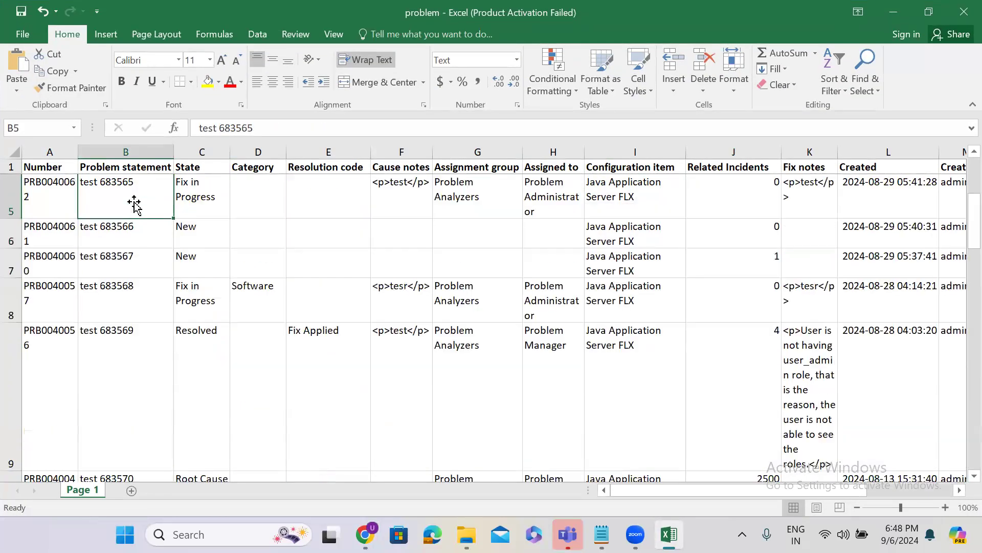
pyautogui.press('Down')
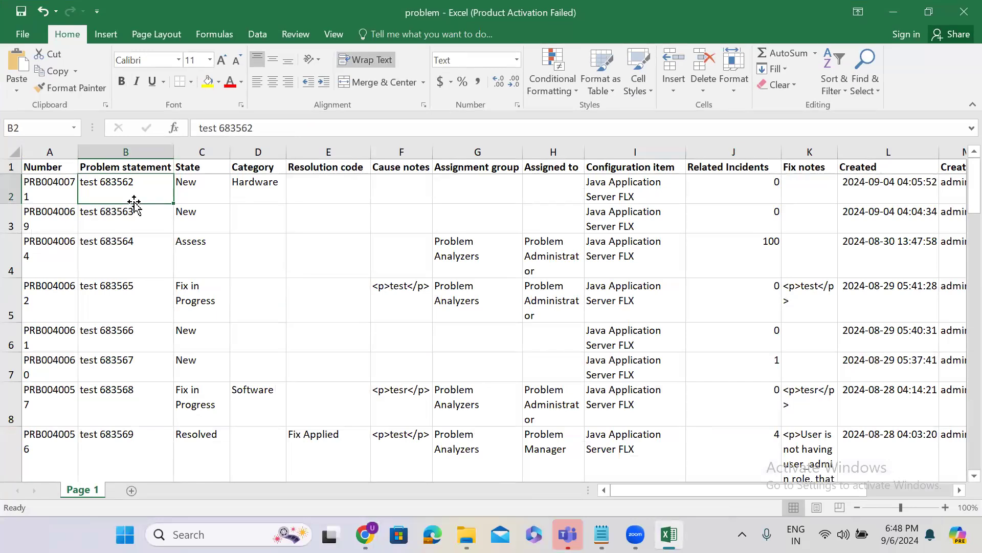
pyautogui.press('BackSpace')
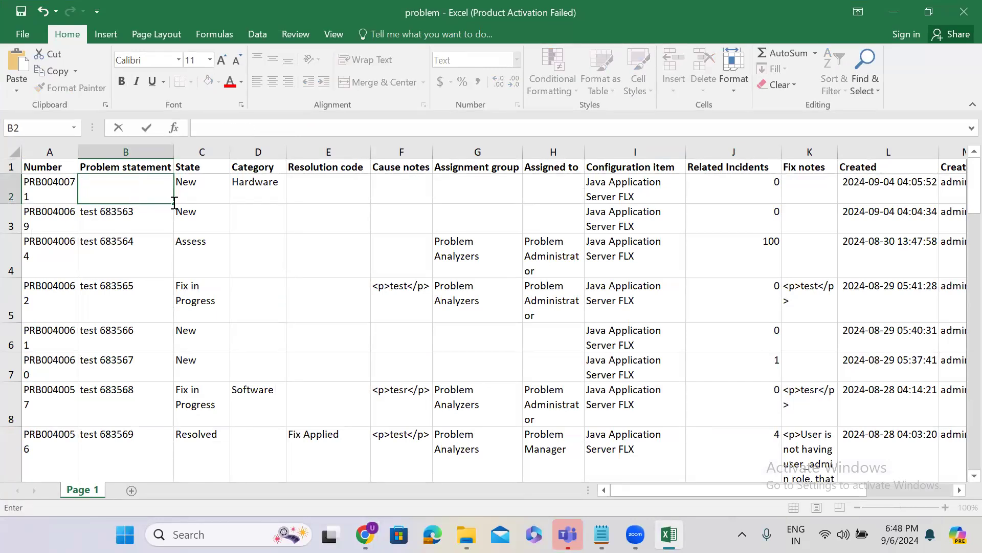
pyautogui.click(175, 203)
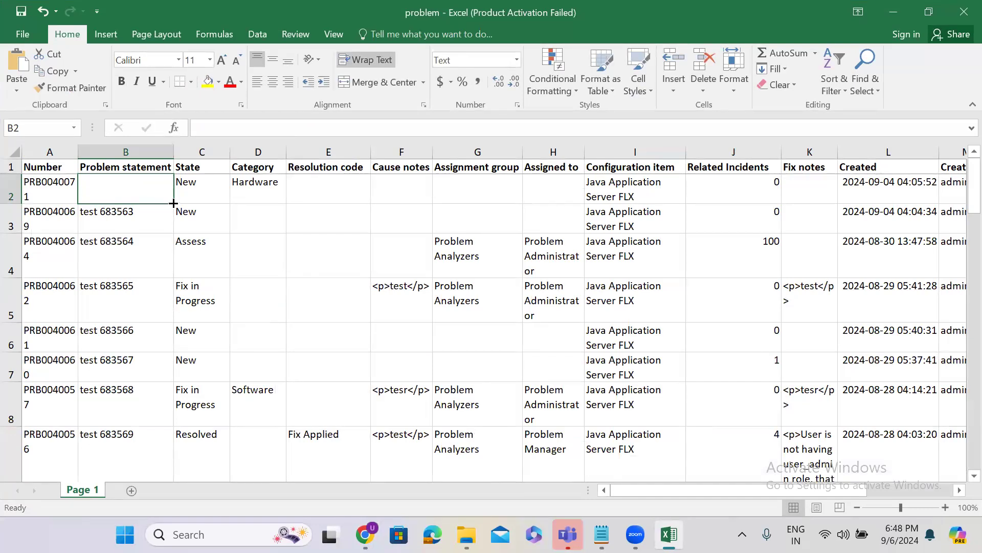
pyautogui.doubleClick(168, 203)
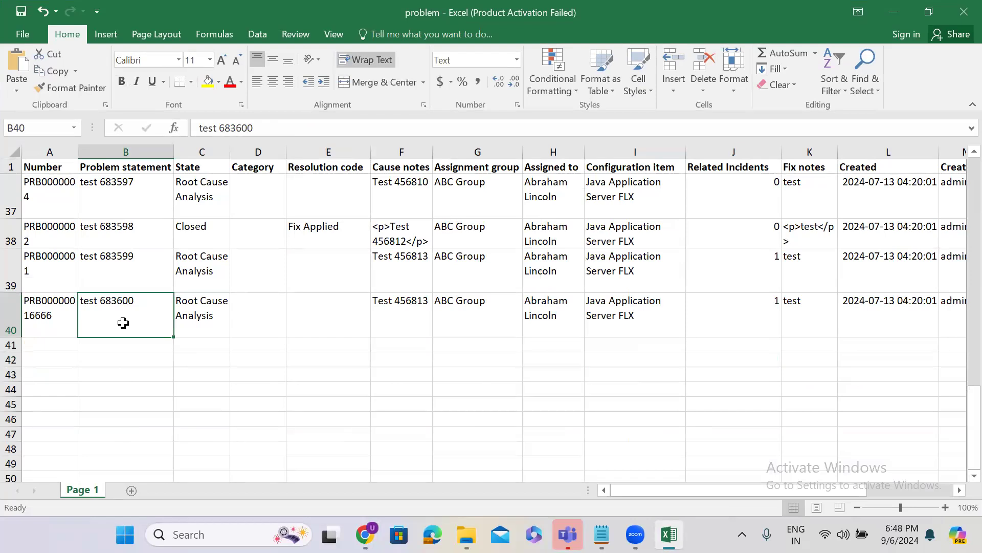
pyautogui.moveTo(123, 323); pyautogui.dragTo(125, 184)
pyautogui.press('Delete')
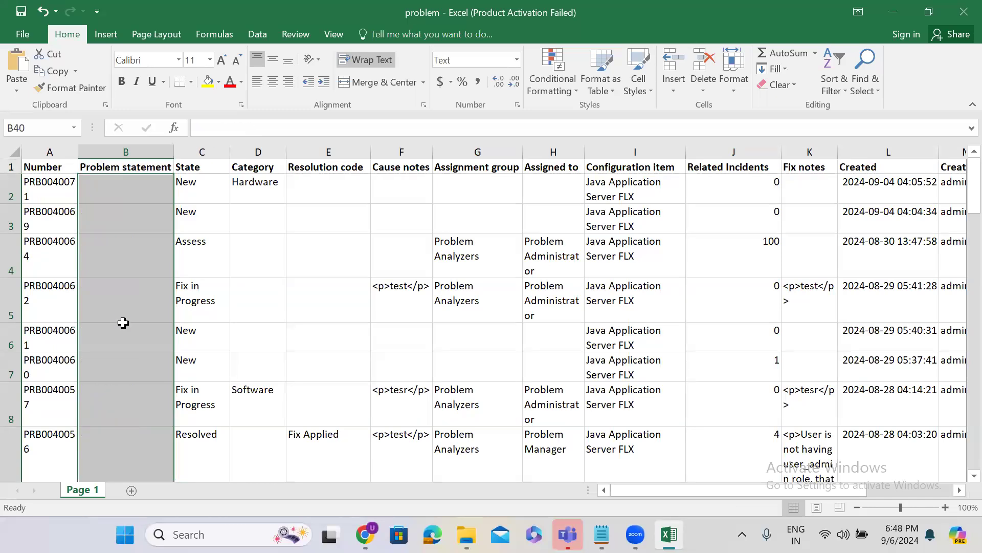
pyautogui.click(124, 183)
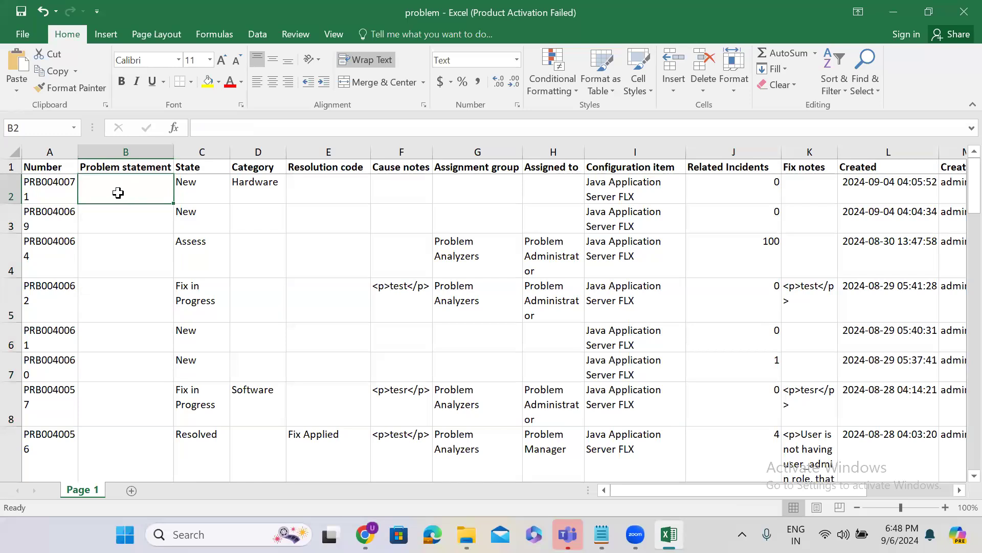
pyautogui.click(893, 12)
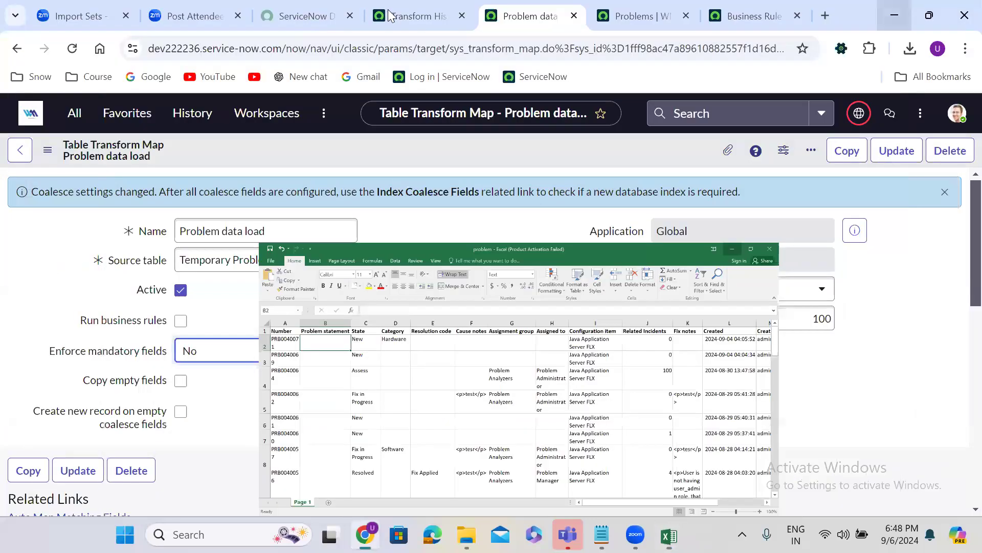
# Switch to the Problems list in the browser and filter it to records with Created on Last 15 minutes
pyautogui.click(404, 16)
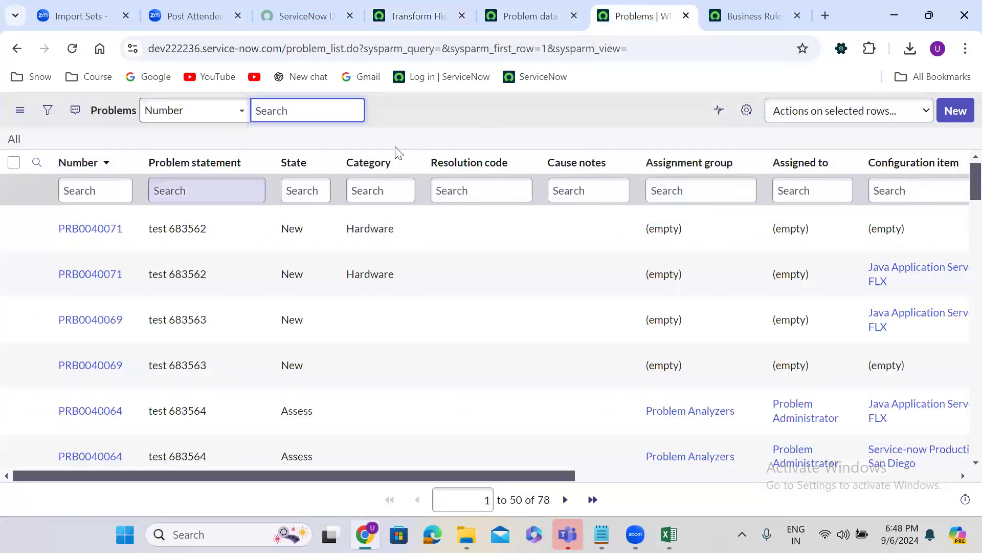
pyautogui.click(48, 112)
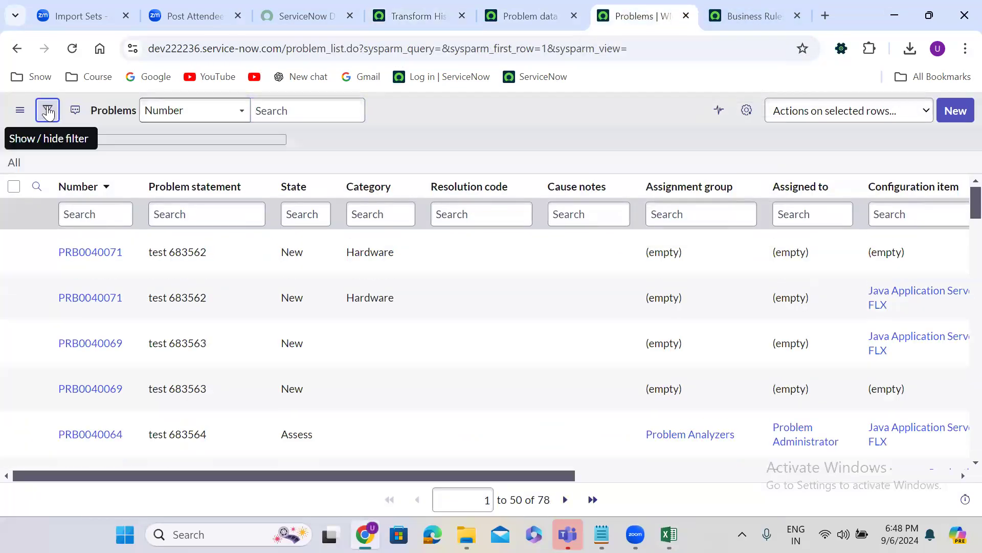
pyautogui.click(87, 179)
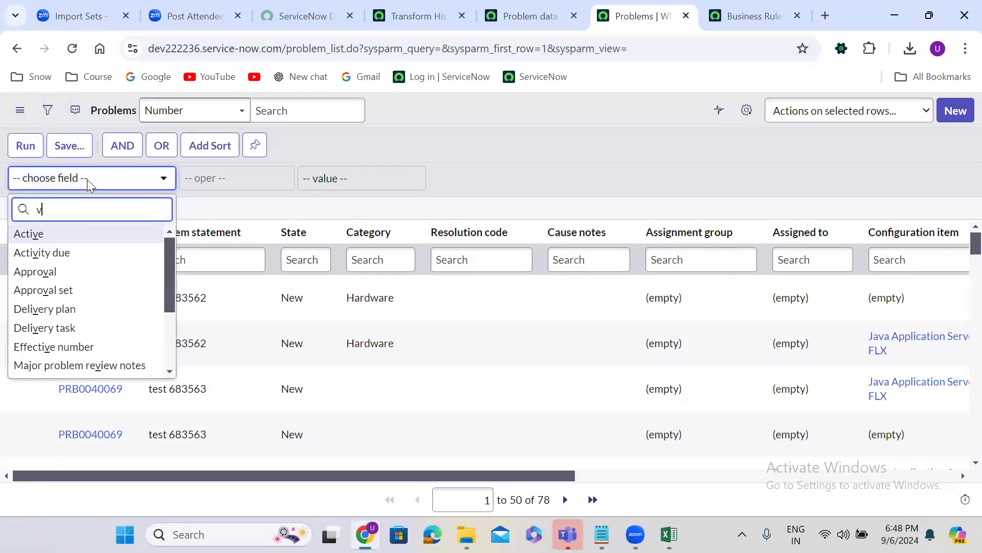
pyautogui.write('crea')
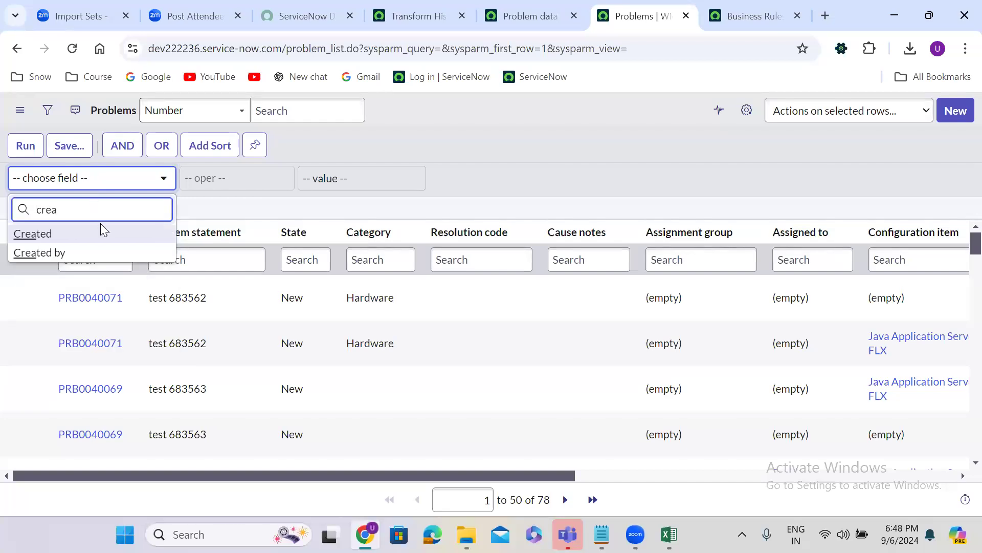
pyautogui.click(99, 235)
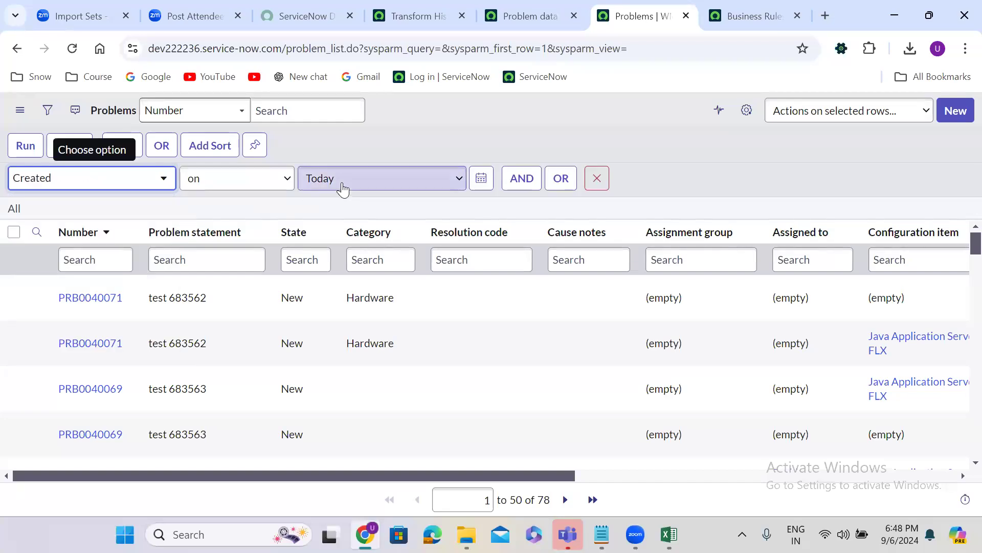
pyautogui.click(322, 185)
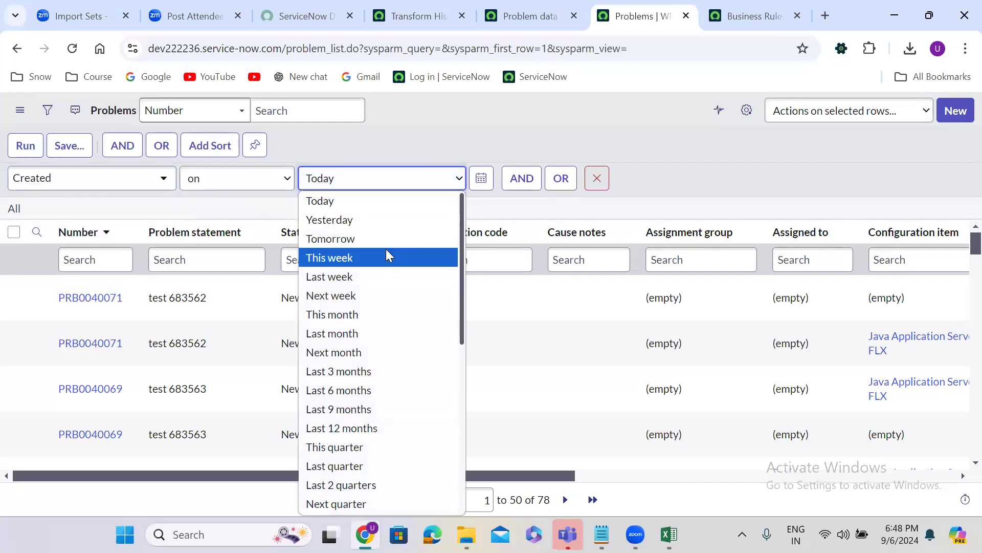
pyautogui.moveTo(462, 295); pyautogui.dragTo(466, 451)
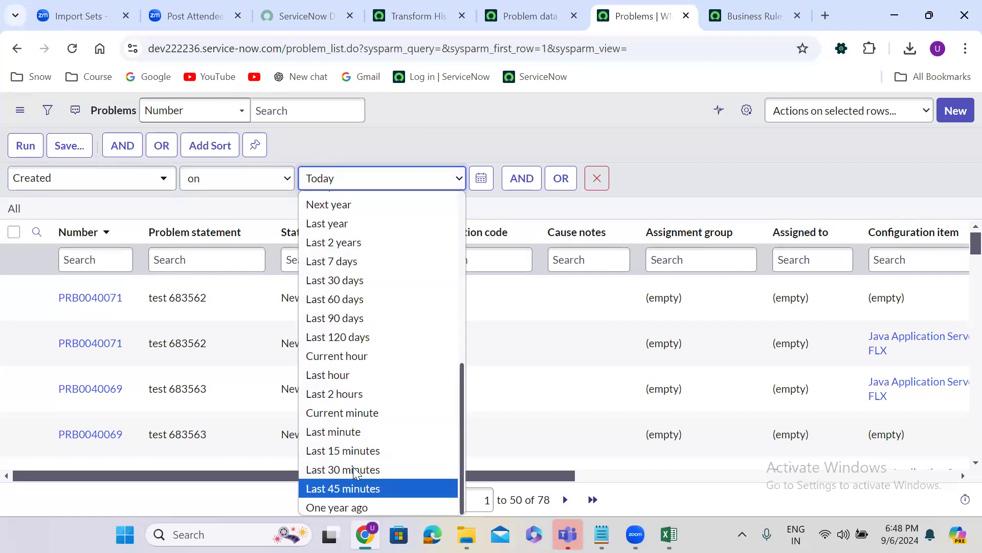
pyautogui.click(346, 450)
pyautogui.click(23, 147)
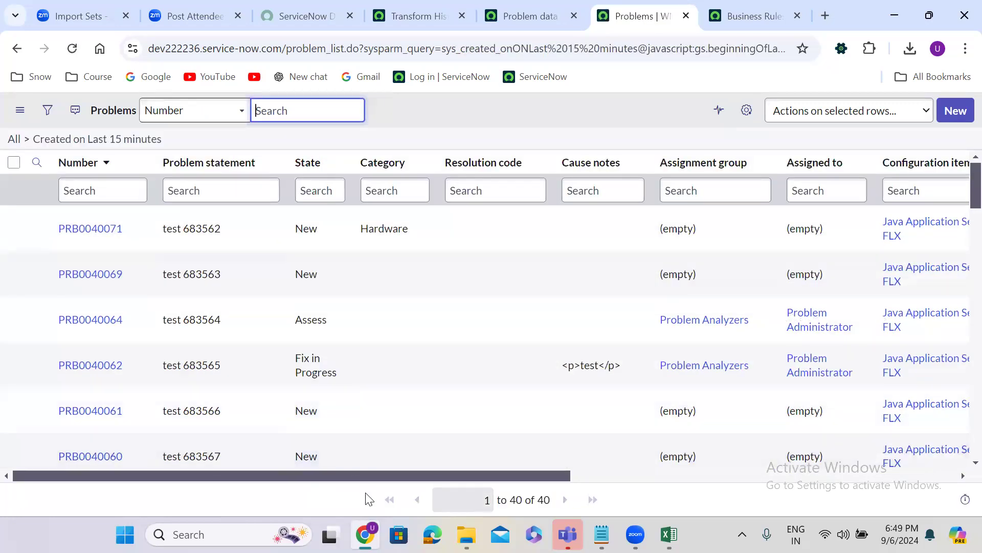
# Select all filtered Problem records and delete them, confirming the deletion
pyautogui.click(14, 162)
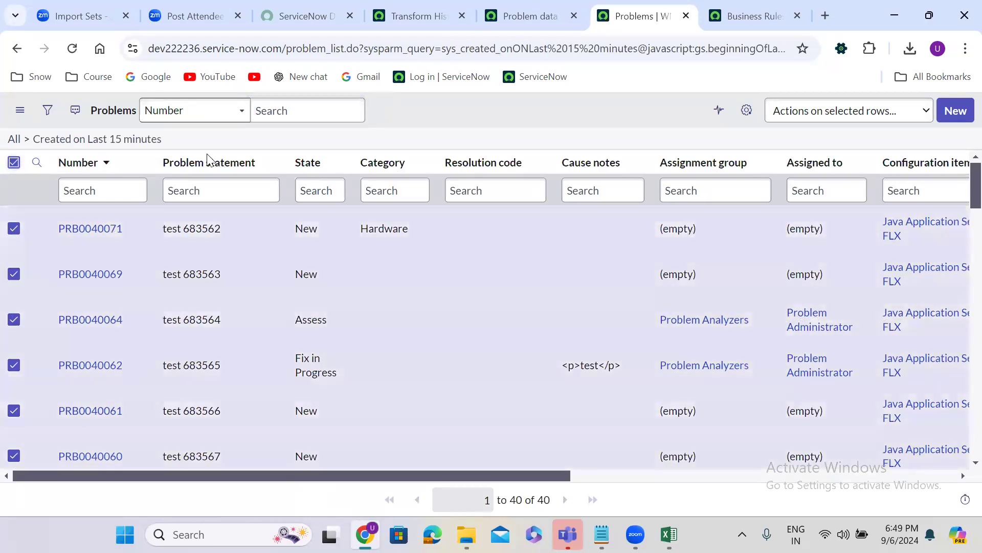
pyautogui.click(832, 113)
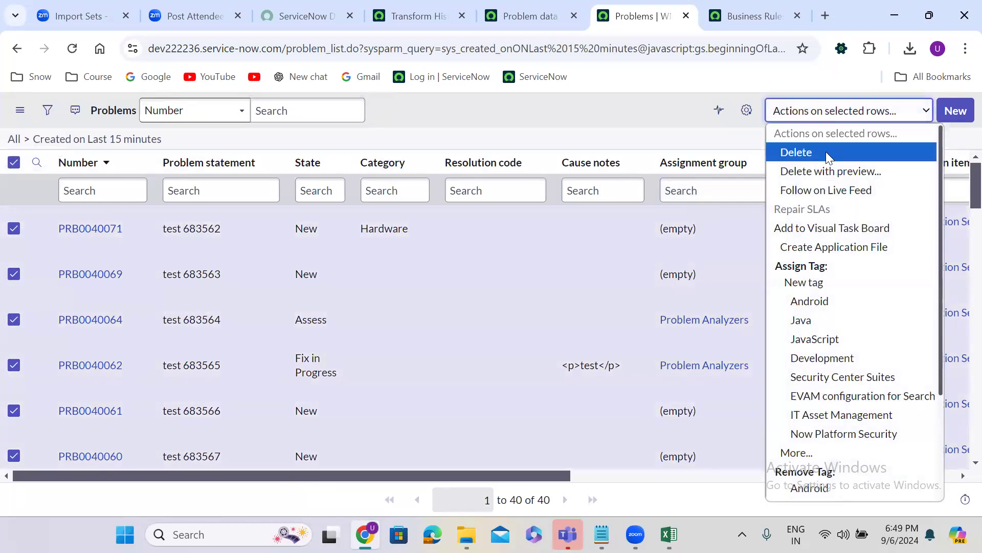
pyautogui.click(812, 154)
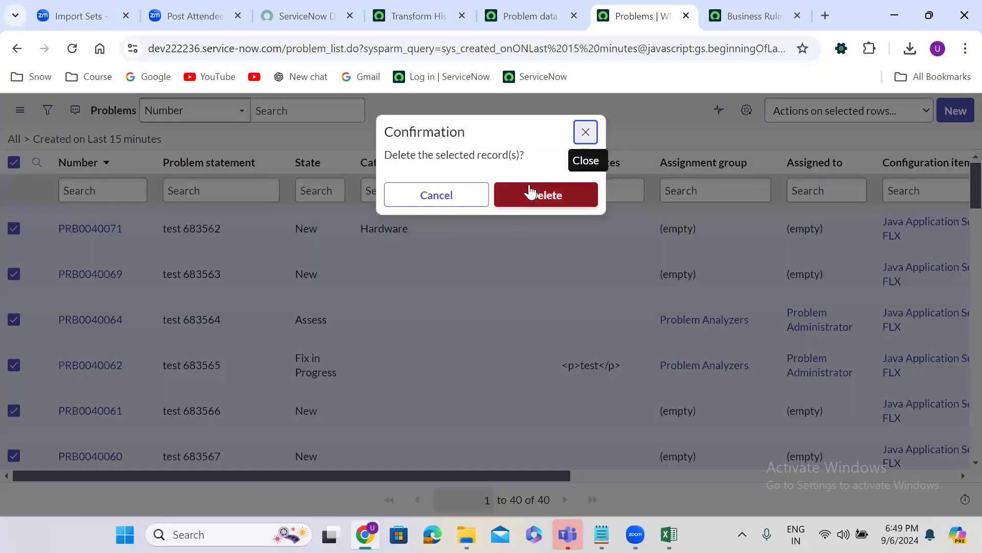
pyautogui.click(529, 186)
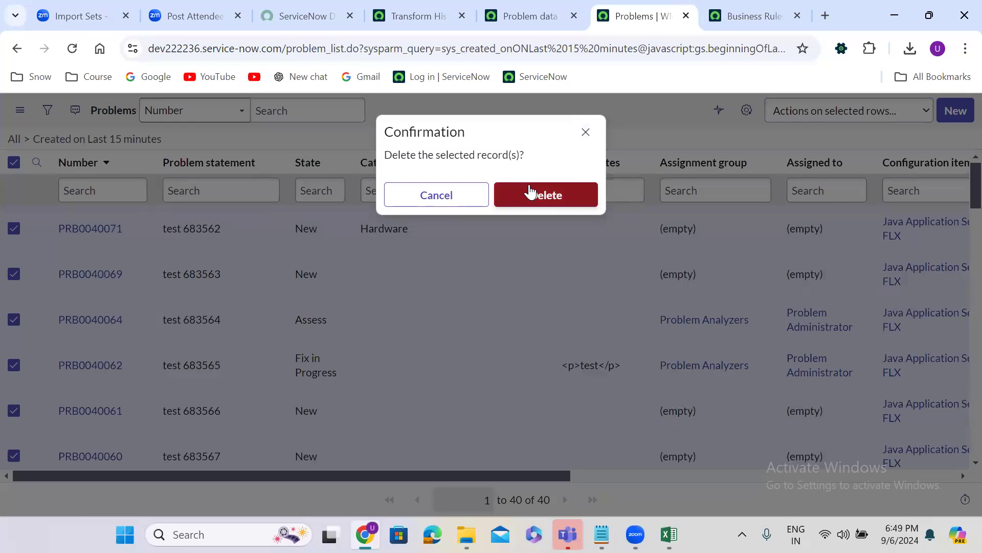
pyautogui.click(530, 192)
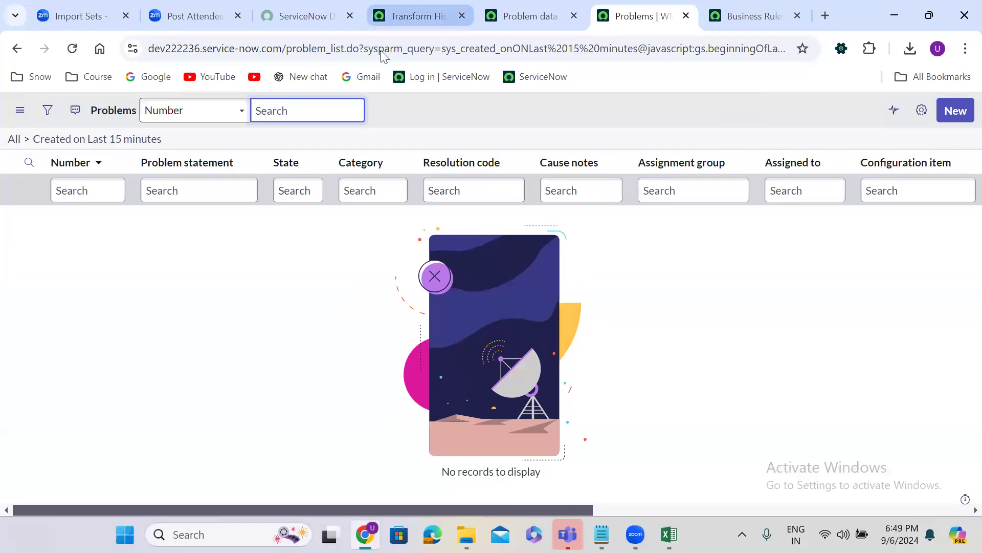
# Load problem.xlsx from Downloads into the existing Temporary Problem import set table with Load Data, using sheet 1 and header row 1
pyautogui.click(526, 9)
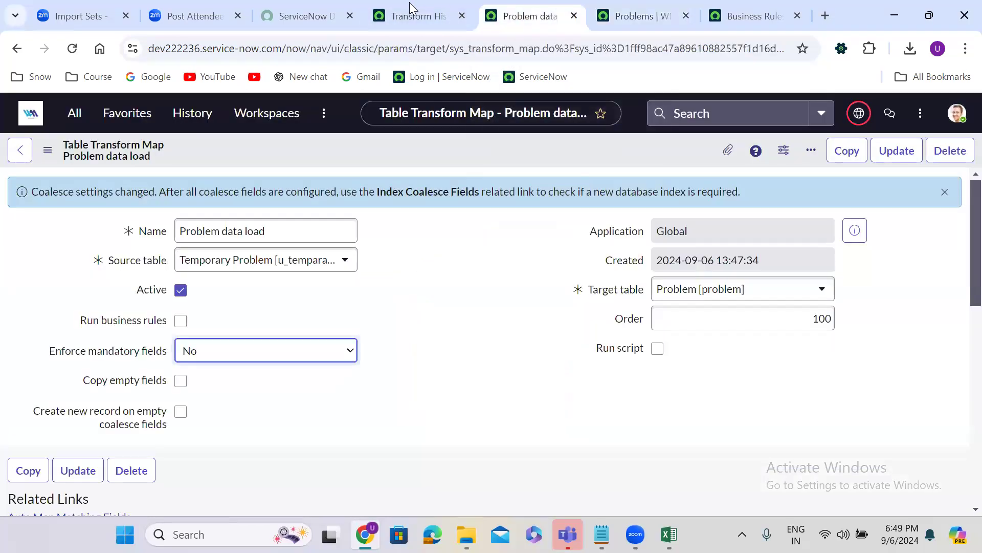
pyautogui.click(383, 7)
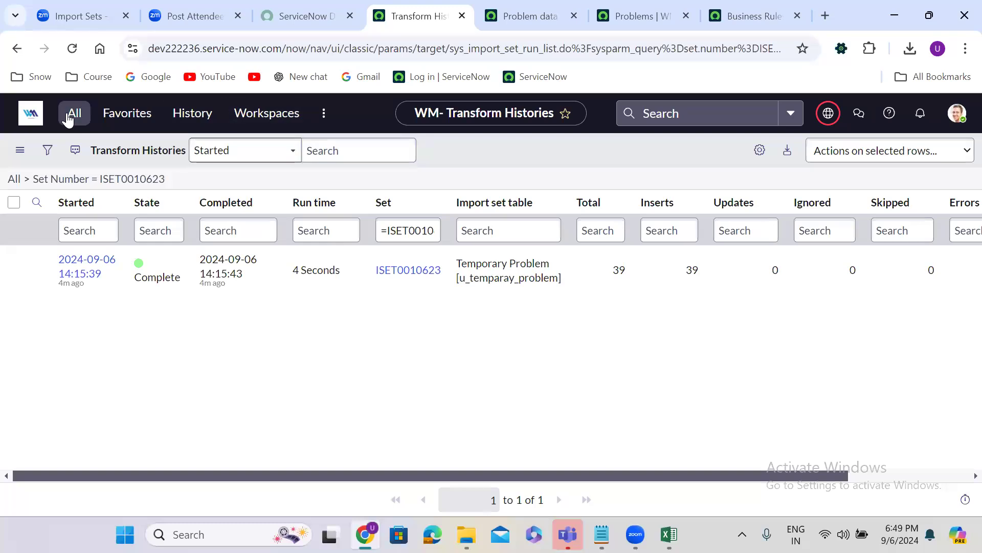
pyautogui.click(74, 113)
pyautogui.click(65, 292)
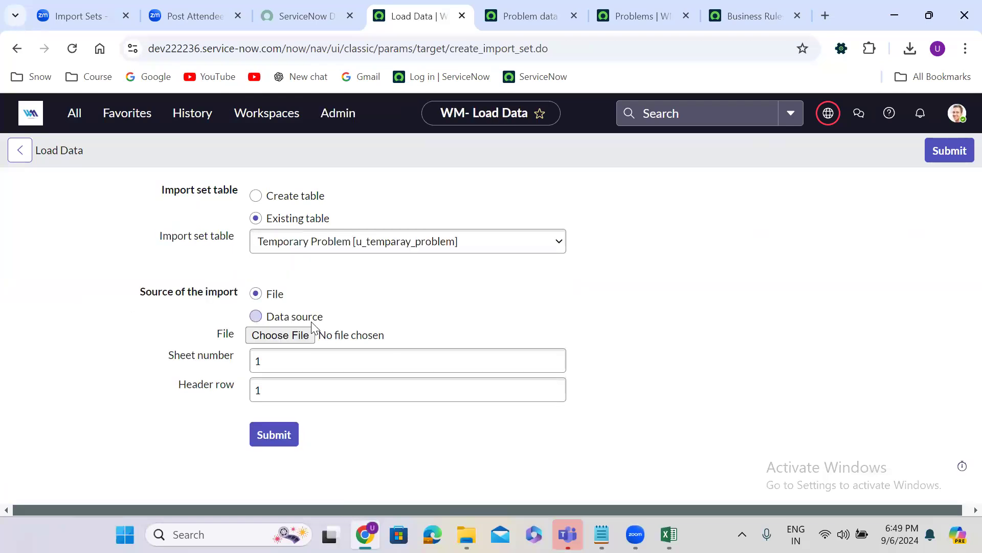
pyautogui.click(300, 335)
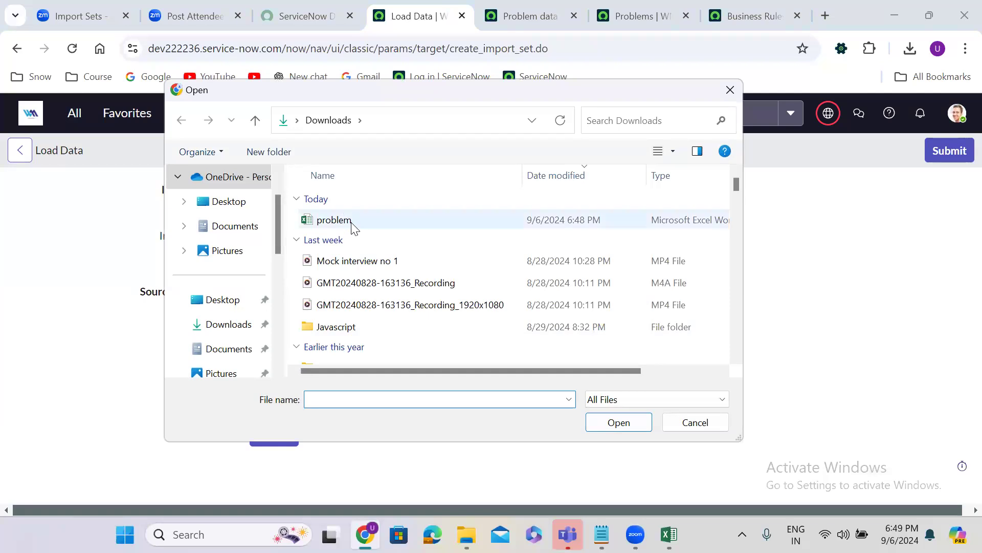
pyautogui.click(352, 223)
pyautogui.click(618, 422)
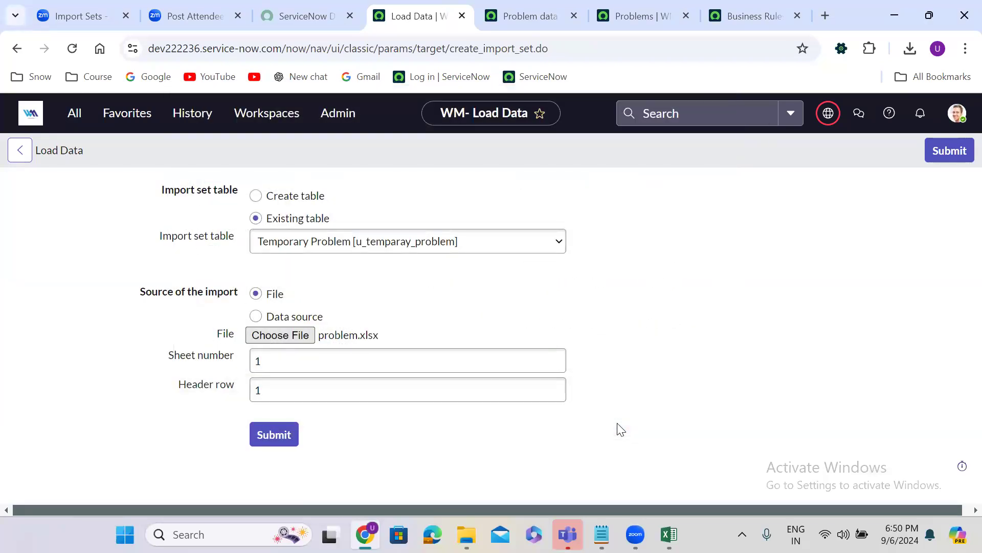
pyautogui.click(271, 438)
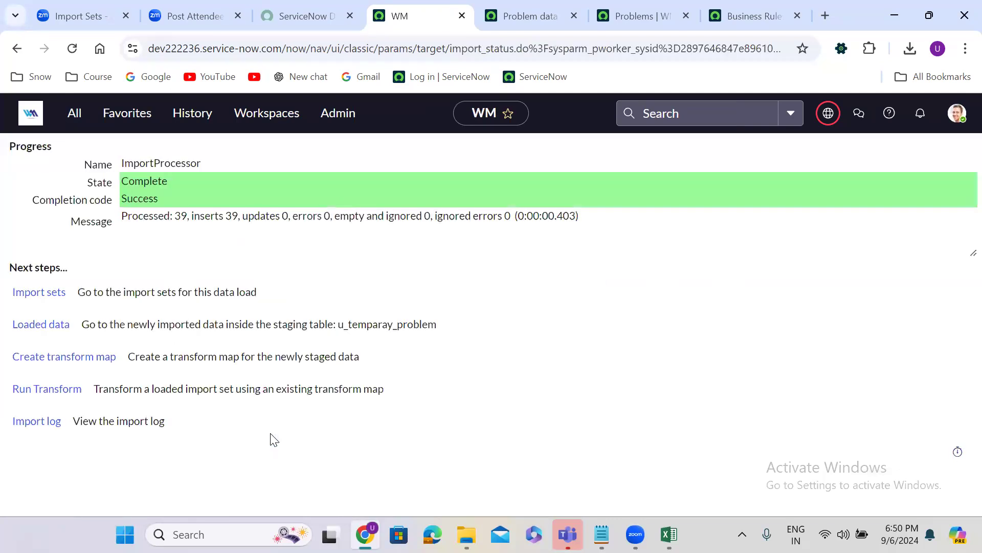
# Review the map's coalesce fields, transform import set ISET0010624 with the Problem data load map, and open its transform history
pyautogui.click(47, 393)
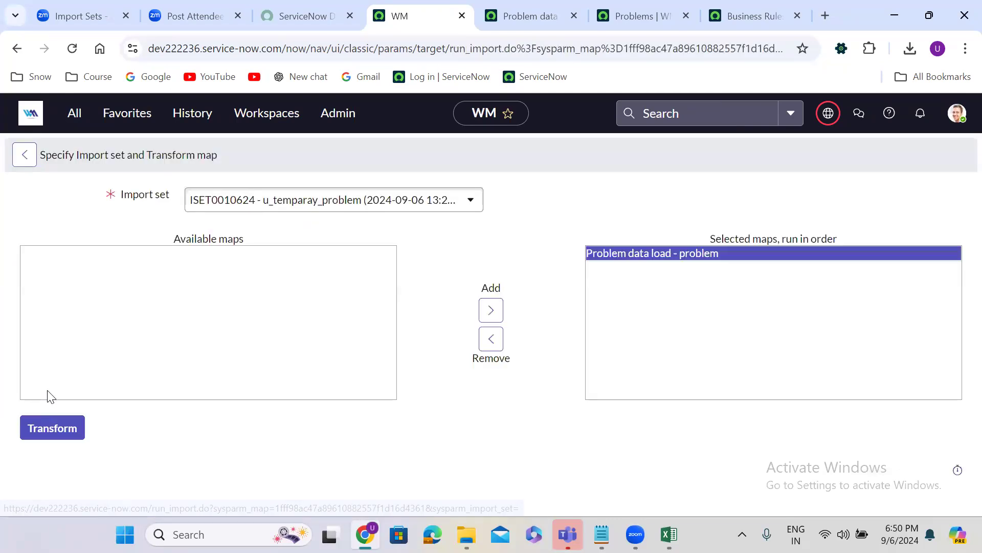
pyautogui.click(546, 14)
pyautogui.scroll(-6, 461, 404)
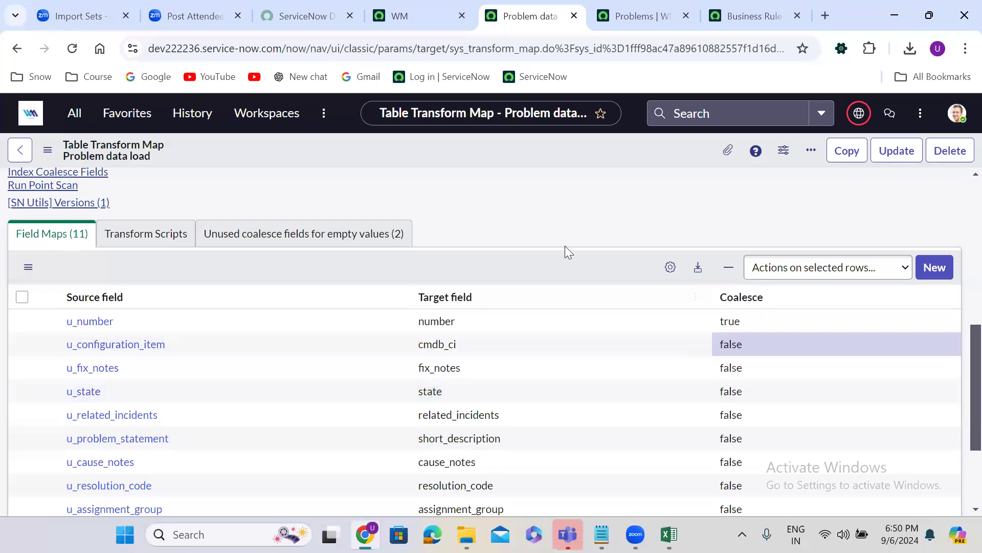
pyautogui.click(403, 14)
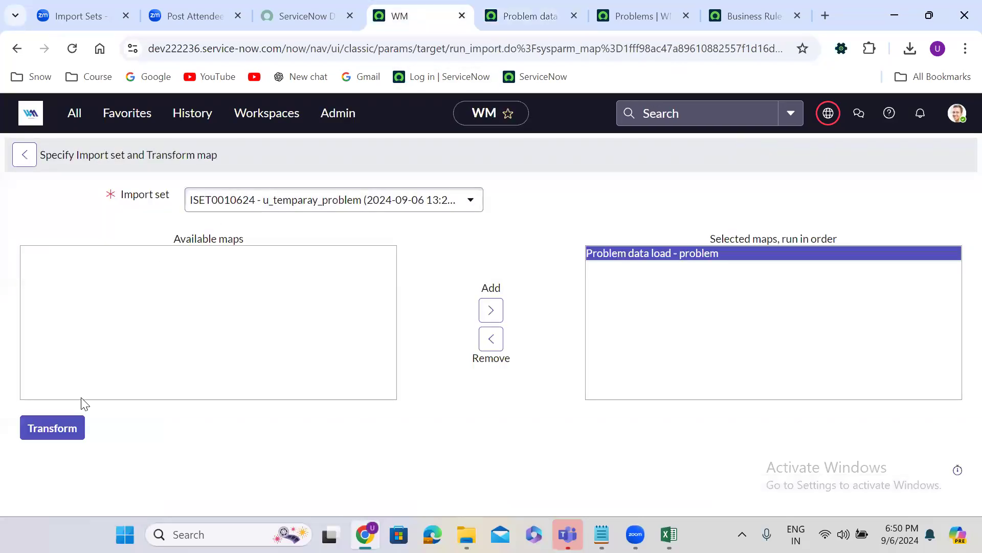
pyautogui.click(64, 426)
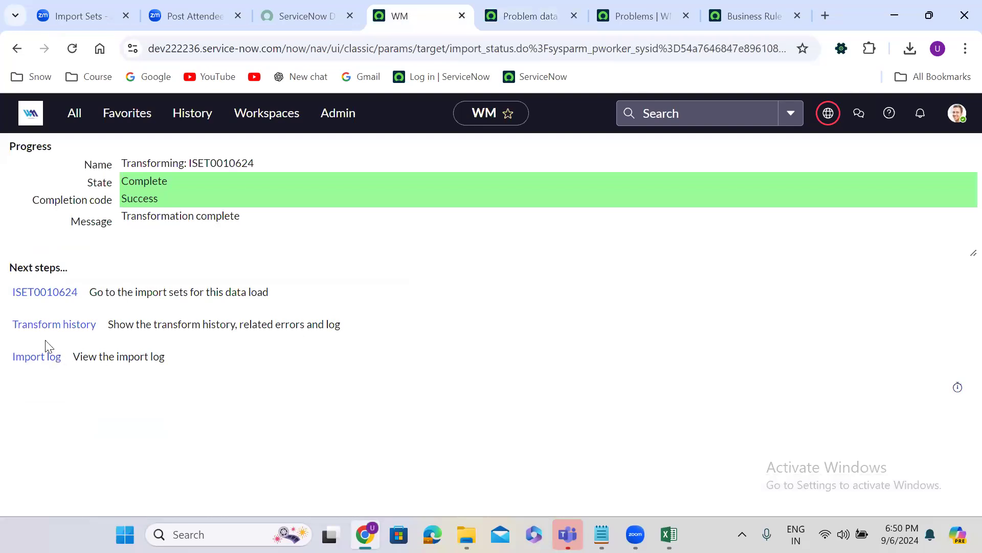
pyautogui.click(41, 325)
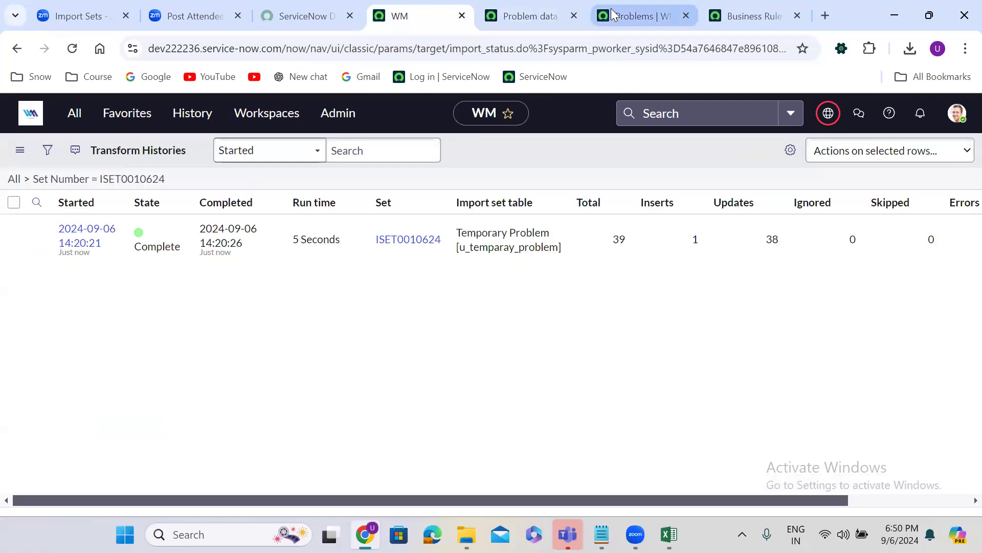
# Show all records in the Problems list and compare their problem statements with the blank column in the Excel problem workbook
pyautogui.click(612, 15)
pyautogui.click(14, 140)
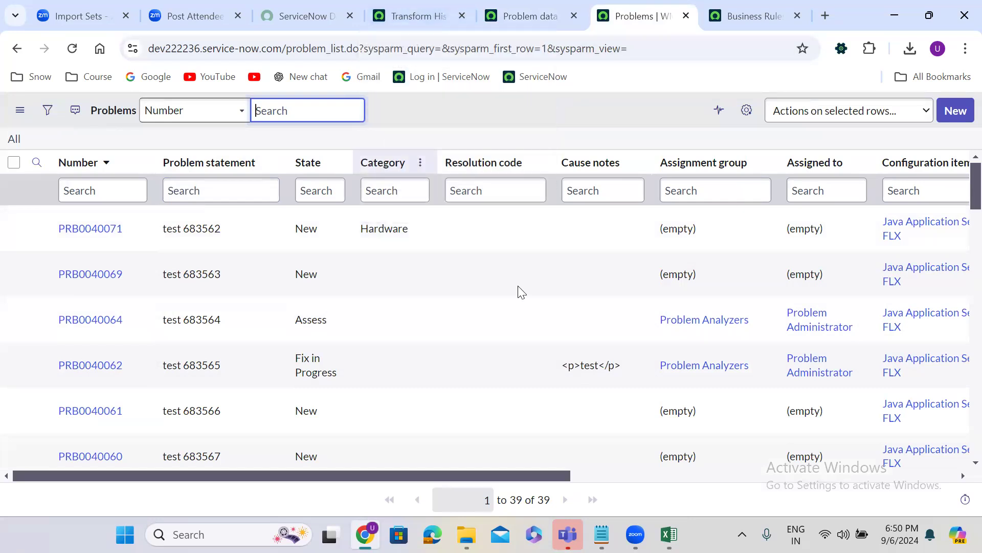
pyautogui.click(669, 534)
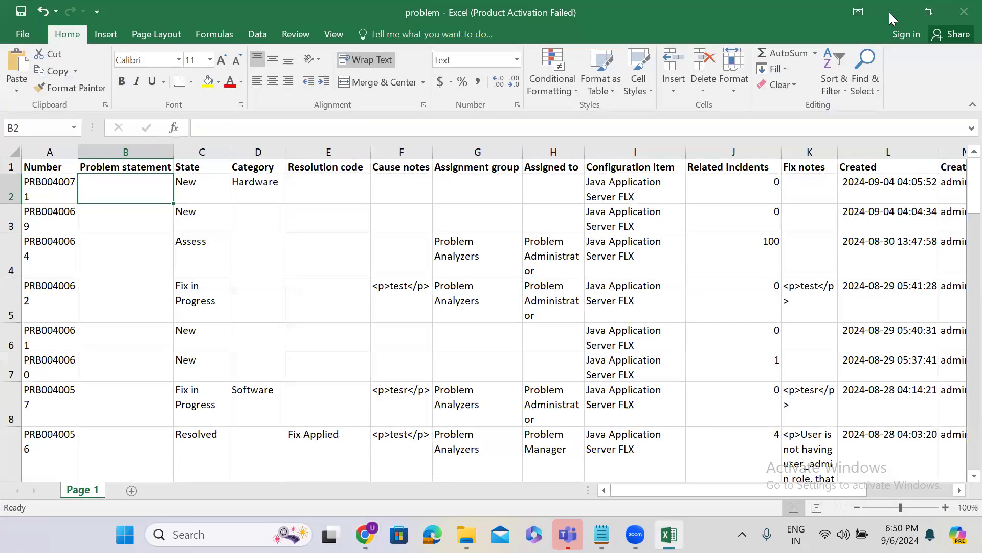
pyautogui.click(891, 14)
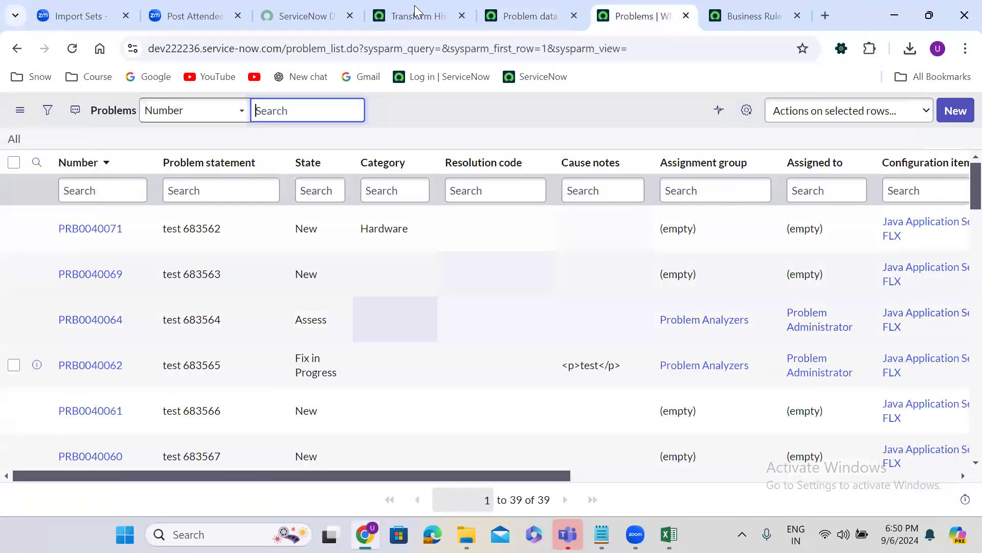
# Enable Copy empty fields on the Problem data load transform map and save the record
pyautogui.click(419, 16)
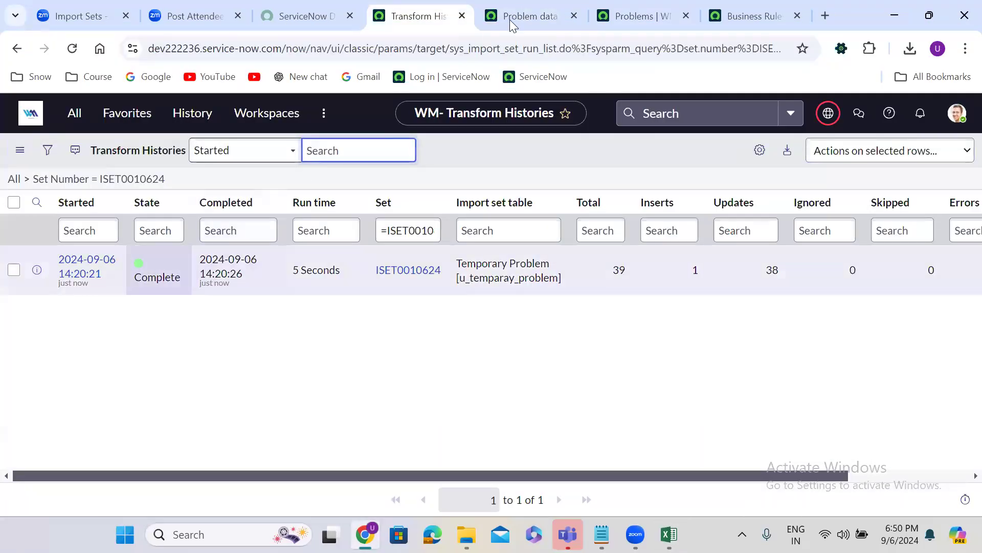
pyautogui.hotkey('ctrl', 'Tab')
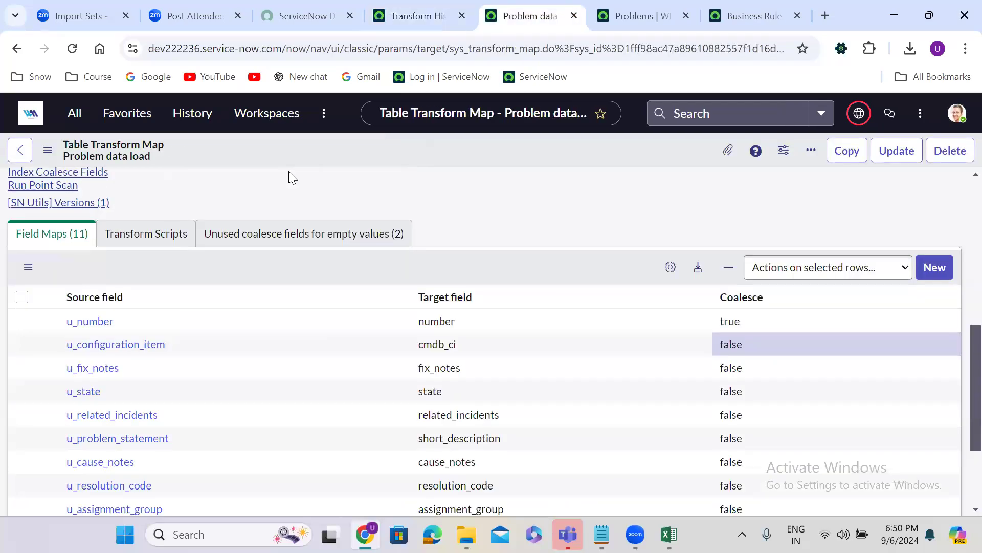
pyautogui.scroll(10, 276, 189)
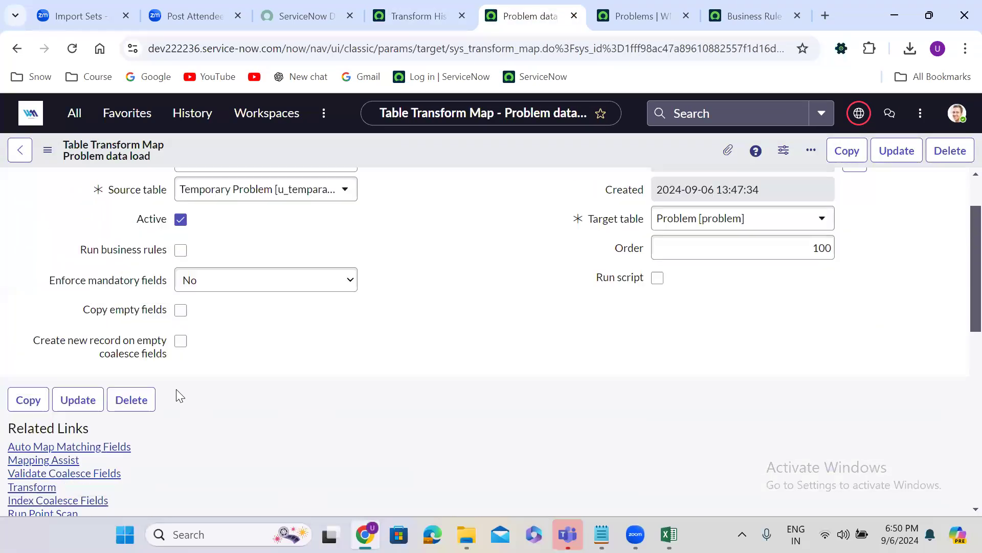
pyautogui.click(180, 380)
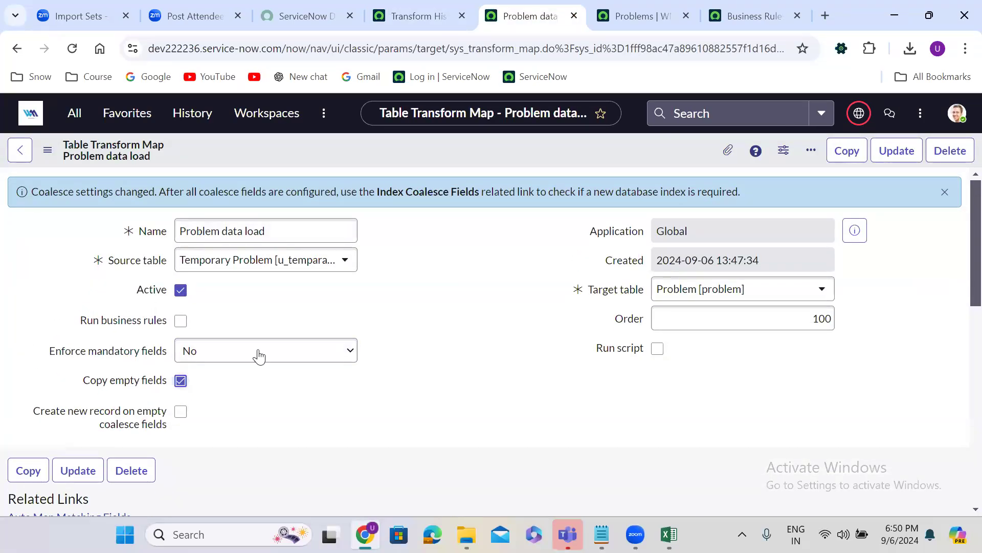
pyautogui.rightClick(462, 145)
pyautogui.click(493, 156)
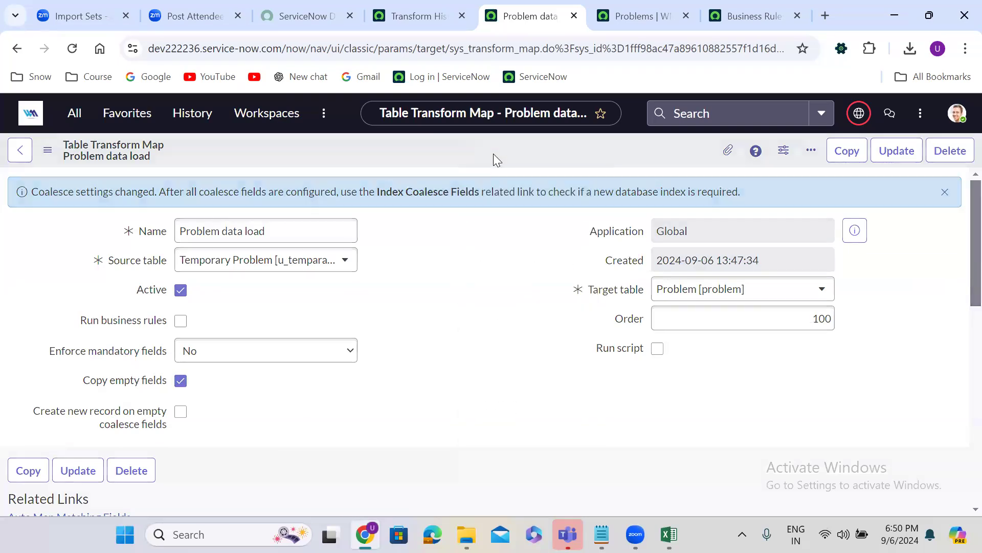
# Load problem.xlsx again into the existing Temporary Problem import set table
pyautogui.click(654, 16)
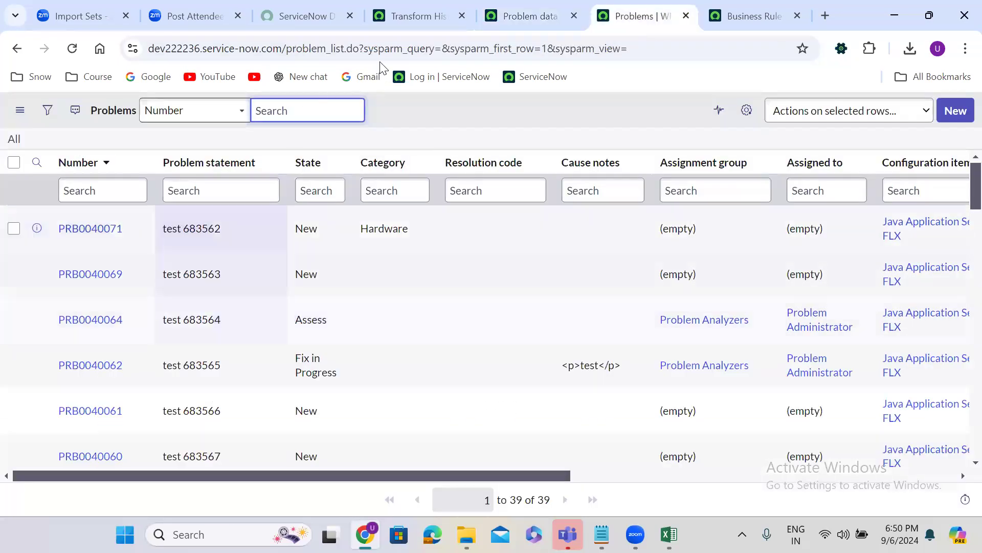
pyautogui.click(414, 16)
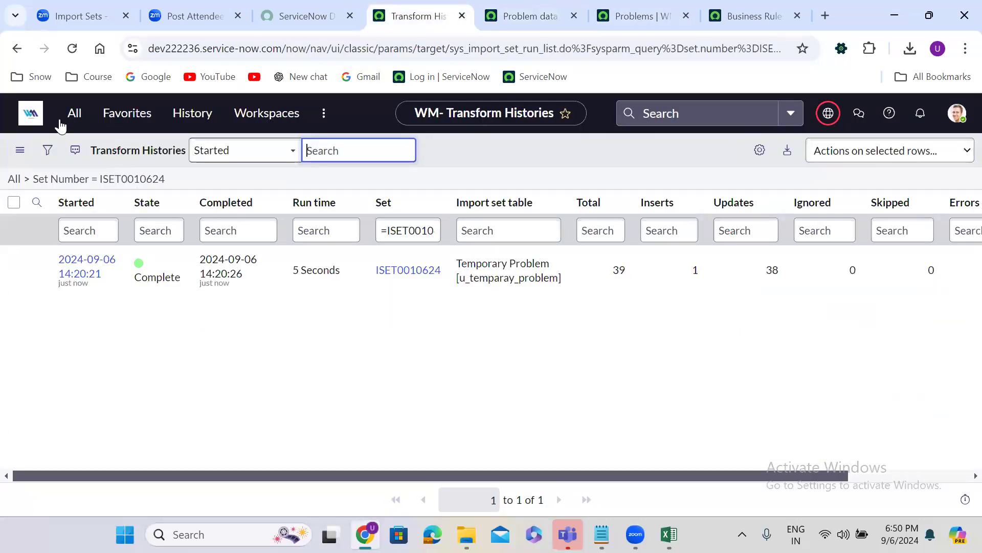
pyautogui.click(74, 113)
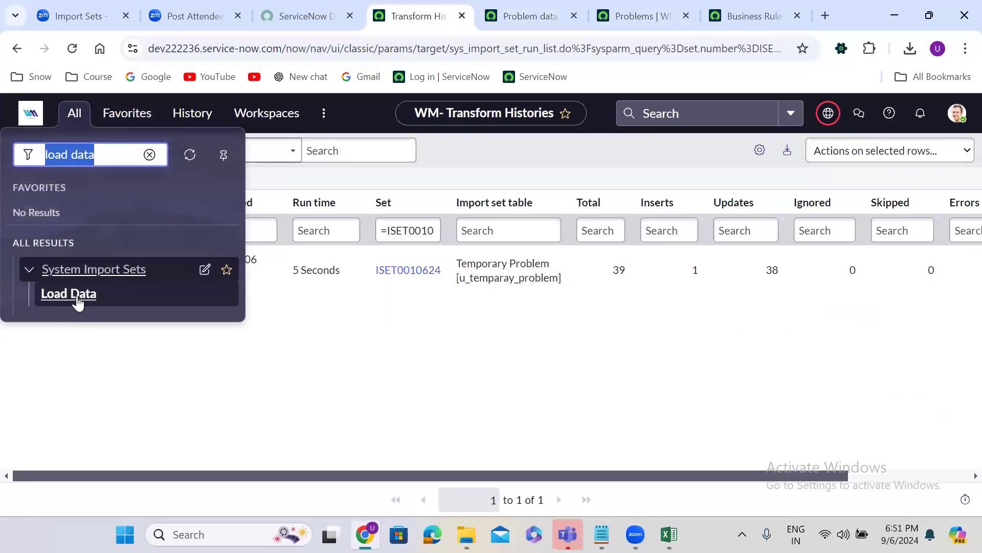
pyautogui.click(74, 297)
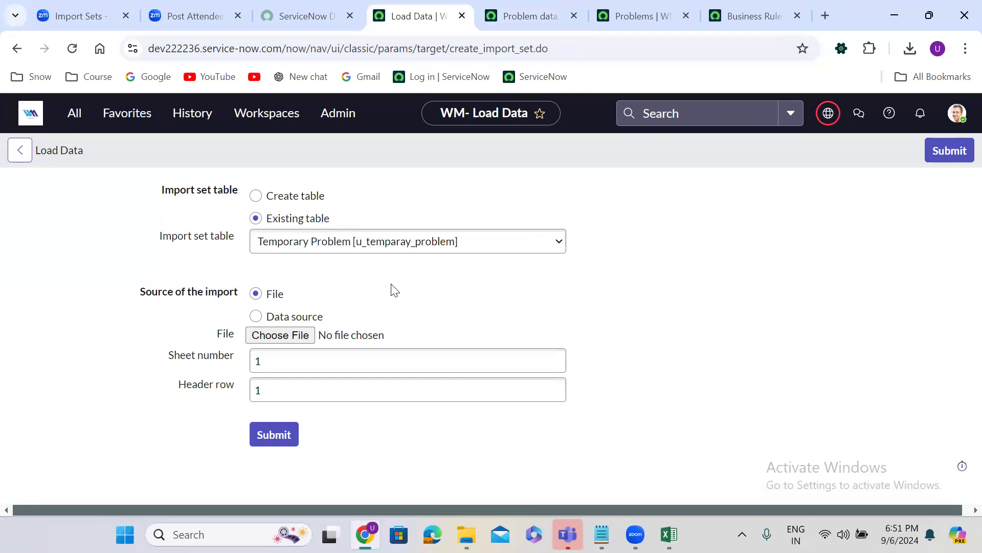
pyautogui.click(292, 336)
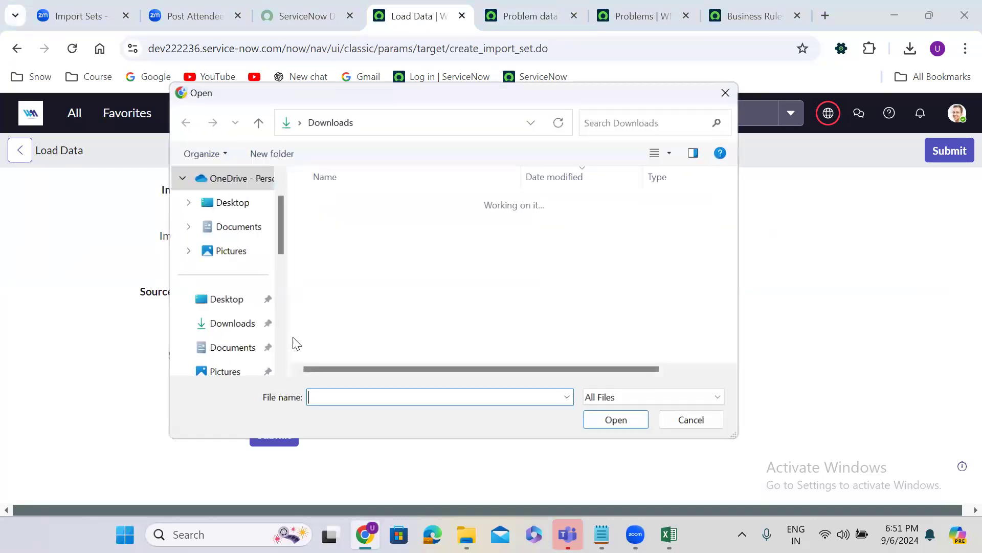
pyautogui.click(361, 218)
pyautogui.click(613, 424)
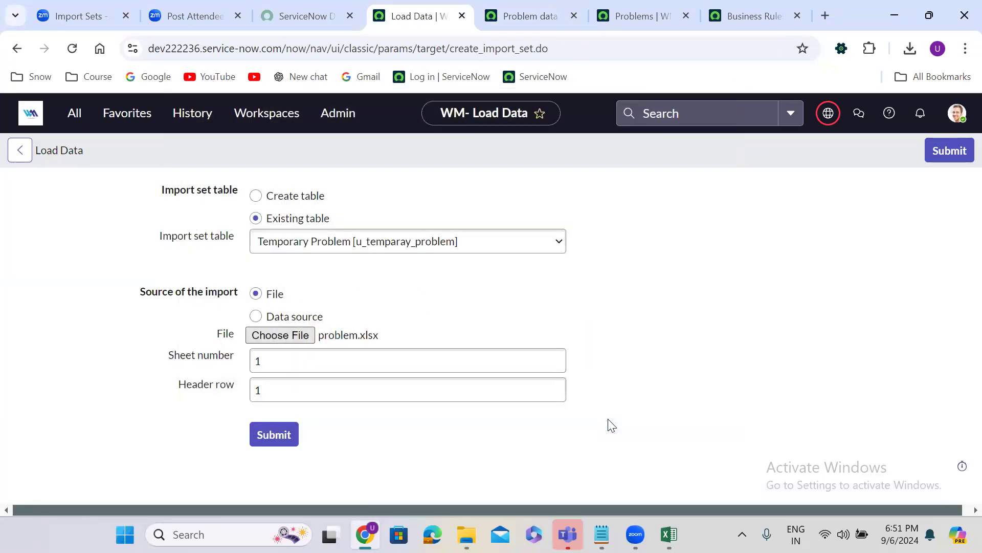
pyautogui.click(274, 434)
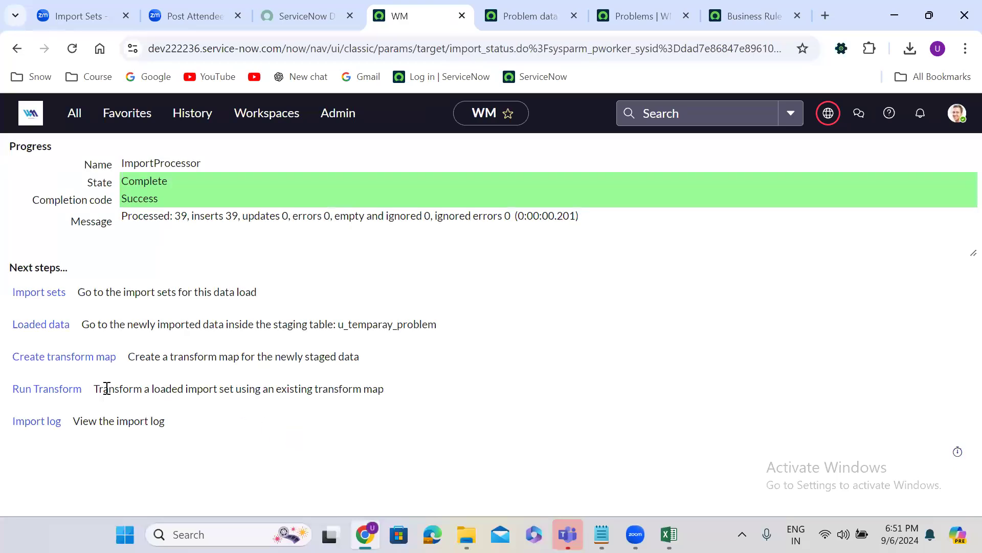
# Transform import set ISET0010625 with the Problem data load map and open its transform history
pyautogui.click(44, 390)
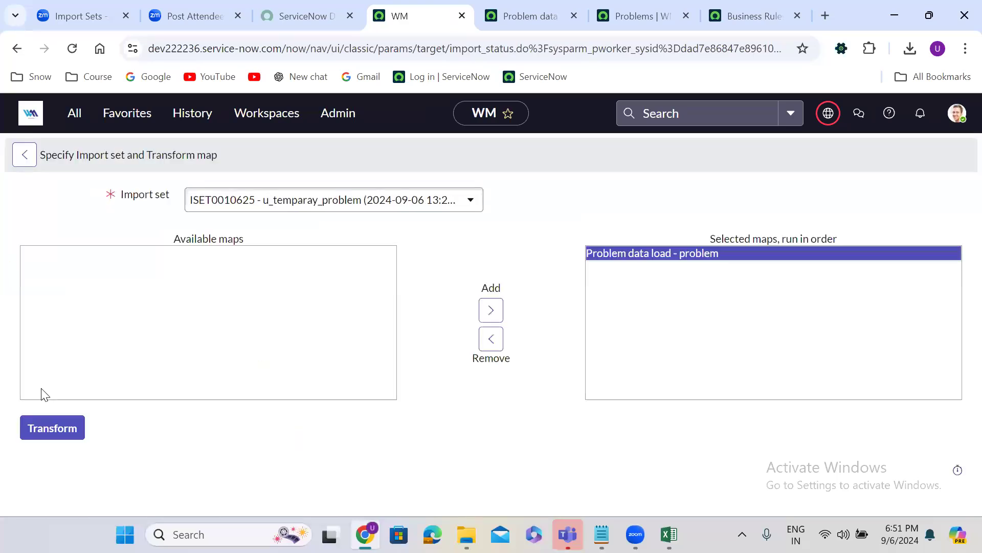
pyautogui.click(61, 430)
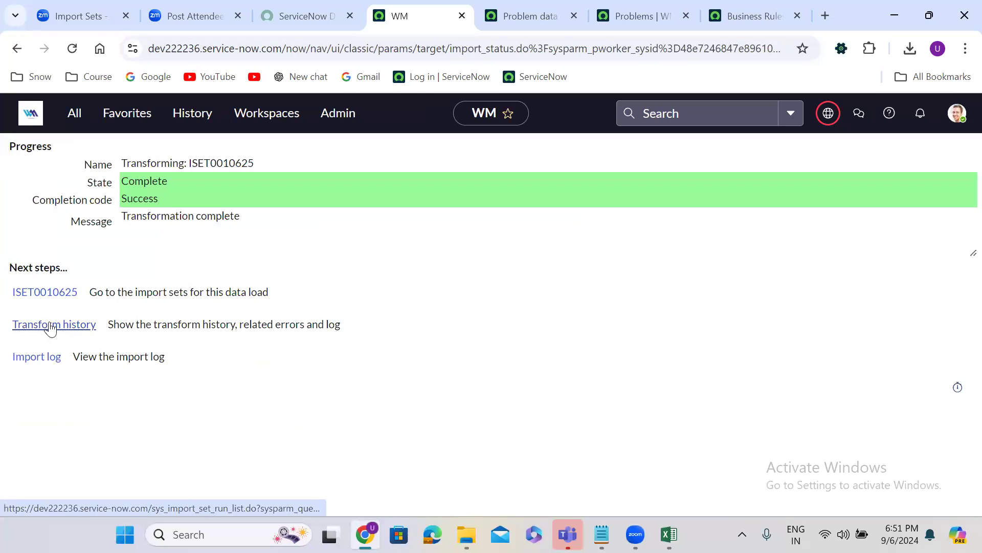
pyautogui.click(46, 328)
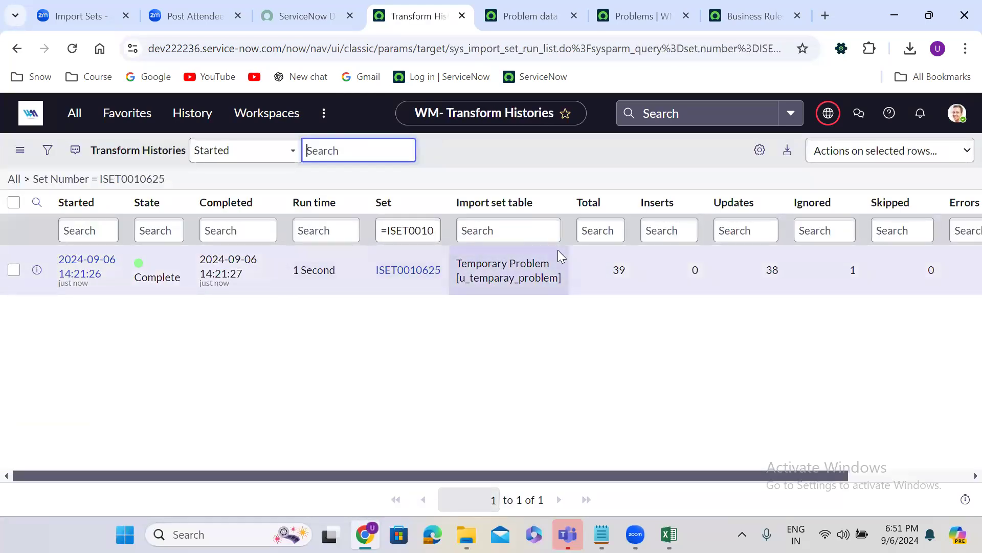
# Open import set ISET0010625, and reload the full Problems list to check the Problem statement column
pyautogui.click(401, 274)
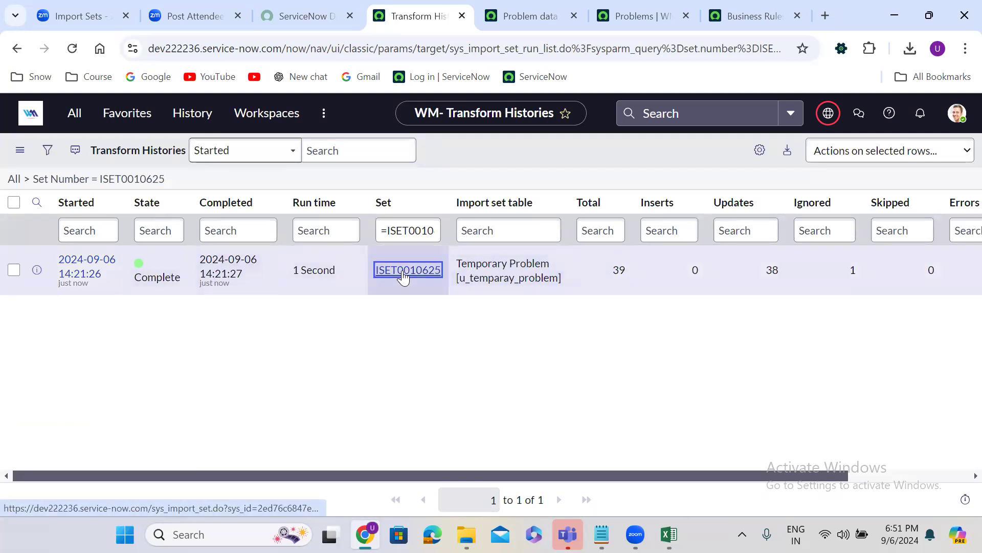
pyautogui.click(639, 16)
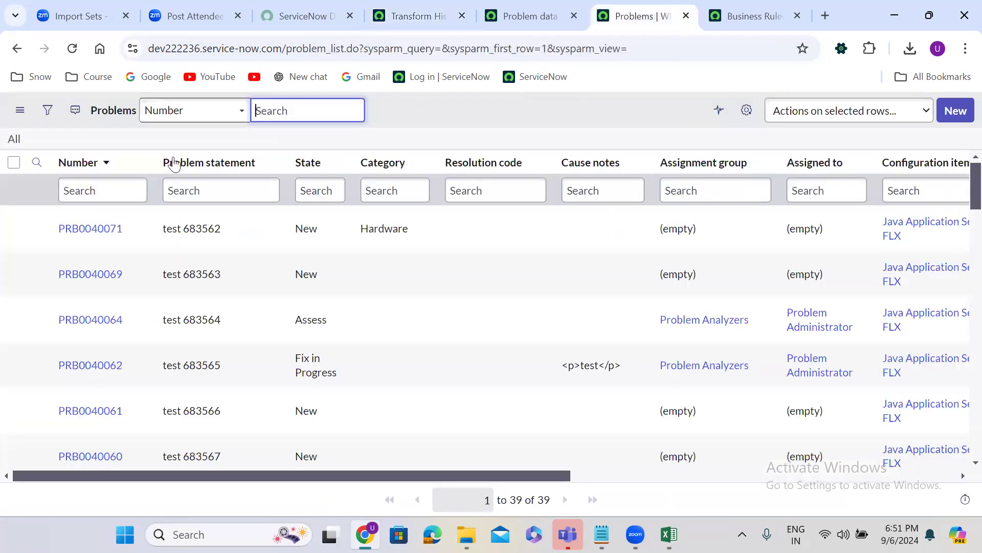
pyautogui.click(14, 140)
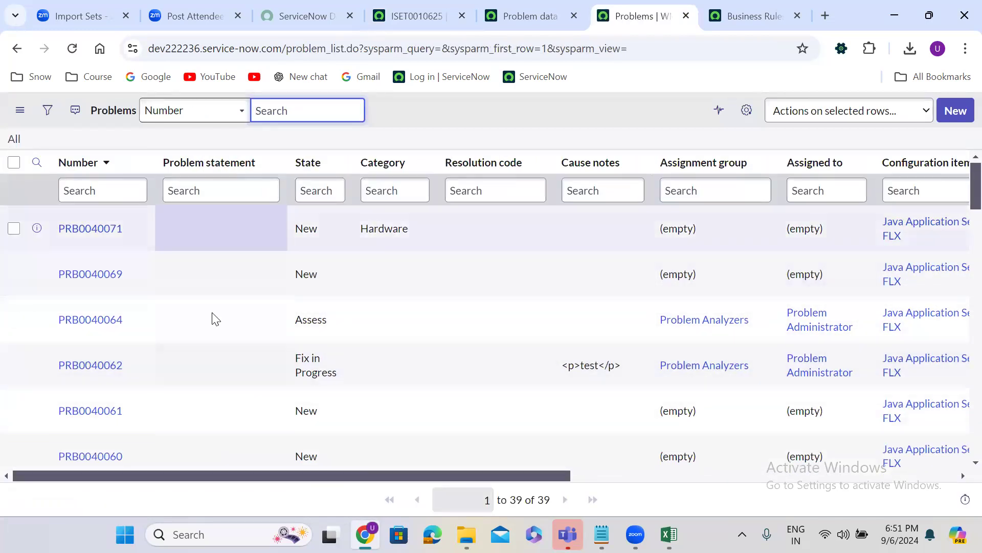
# Read the transform map's hints for Copy empty fields and Create new record on empty coalesce fields
pyautogui.click(503, 8)
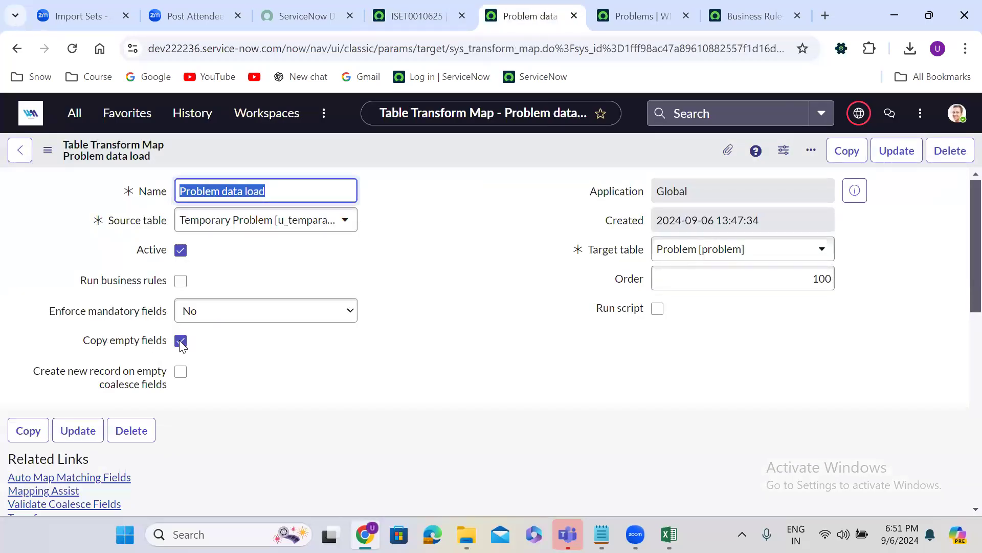
pyautogui.moveTo(166, 346)
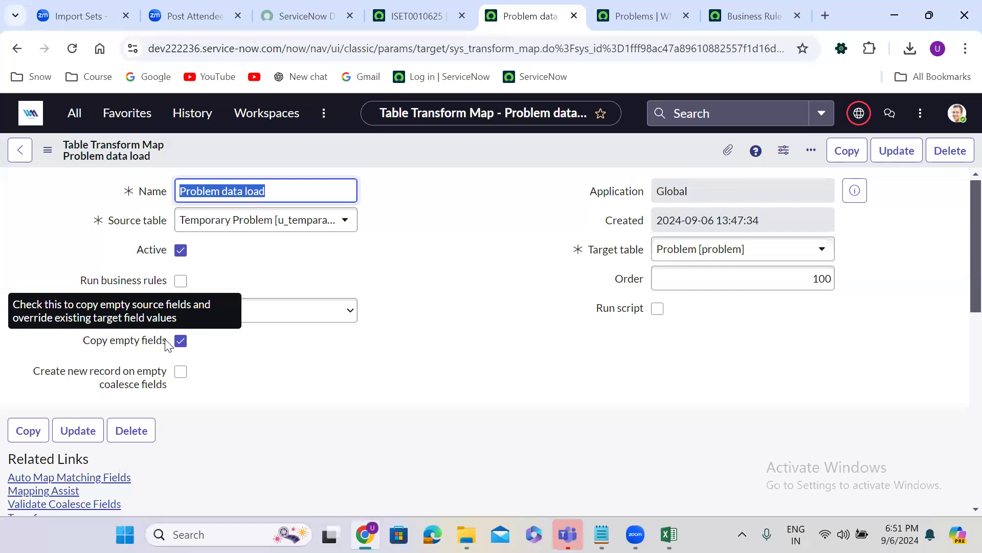
pyautogui.moveTo(46, 379)
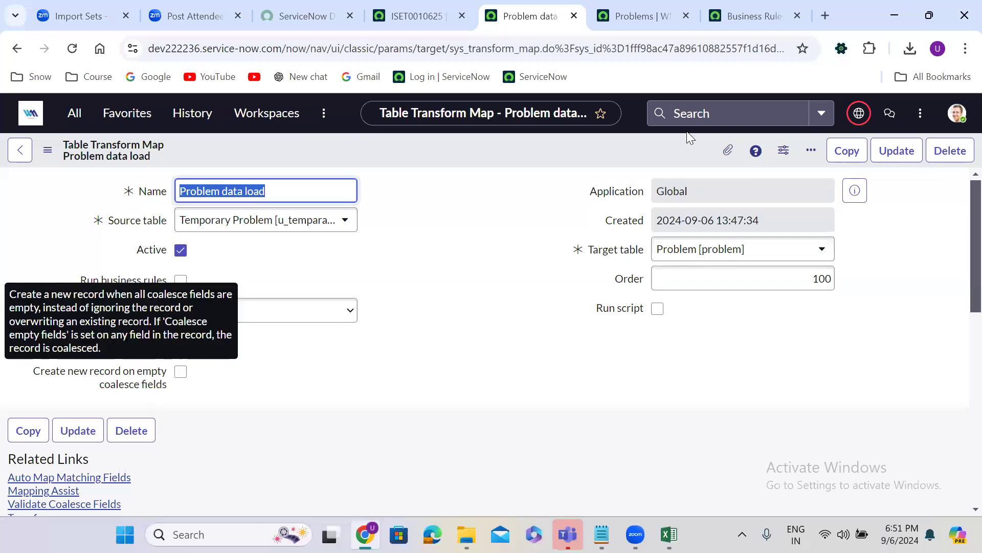
# Switch to problem.xlsx in Excel and clear the Number values of the first three problem rows, cells A2 to A4
pyautogui.click(669, 534)
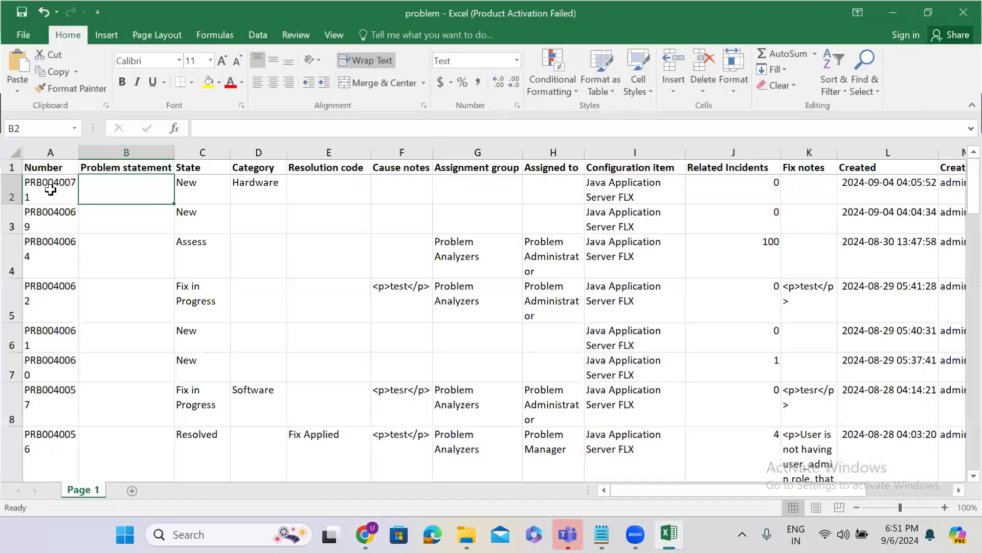
pyautogui.click(50, 190)
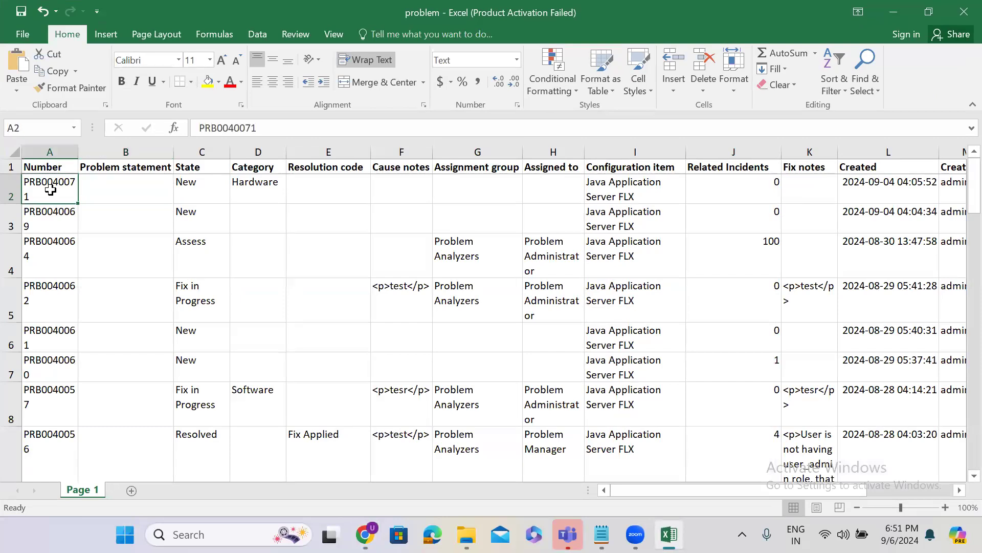
pyautogui.hotkey('shift', 'Down')
pyautogui.hotkey('shift', 'Down')
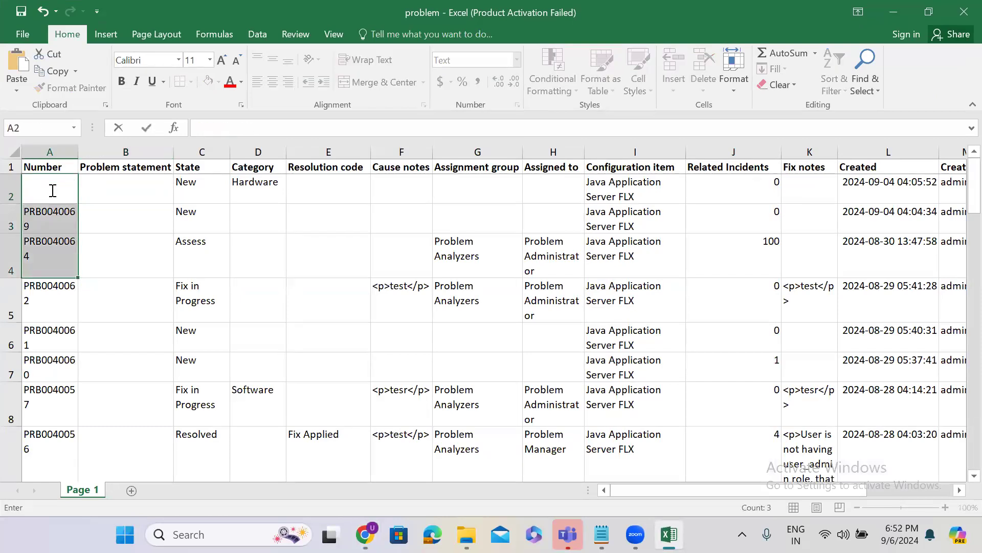
pyautogui.click(50, 214)
pyautogui.press('Delete')
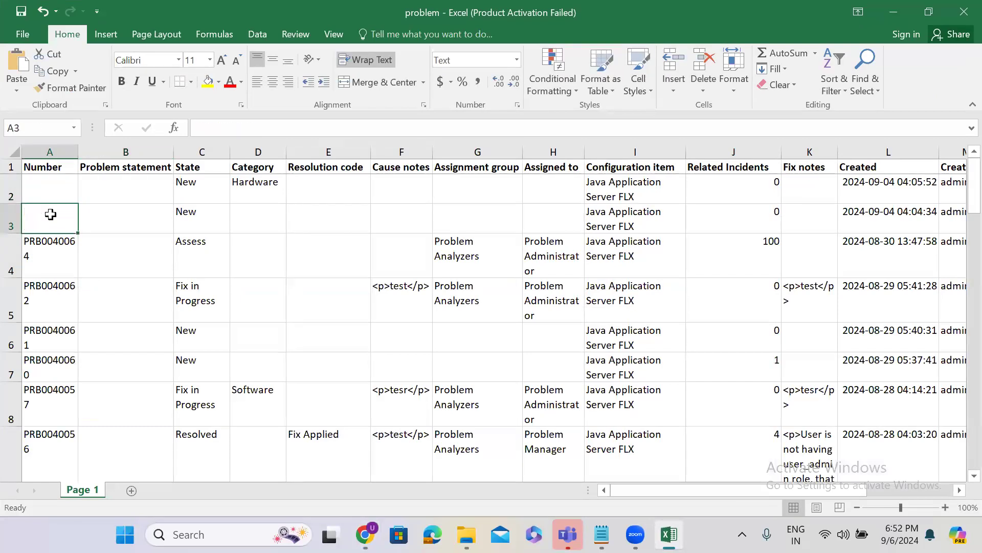
pyautogui.click(41, 258)
pyautogui.press('Delete')
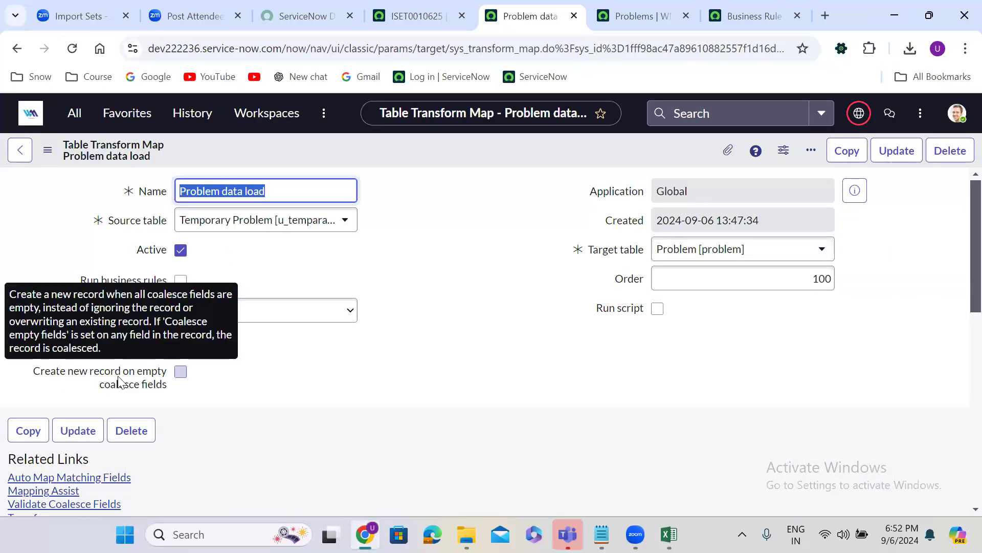
# Enable Create new record on empty coalesce fields on the Problem data load map, save it, and recheck the blank numbers in Excel
pyautogui.click(180, 373)
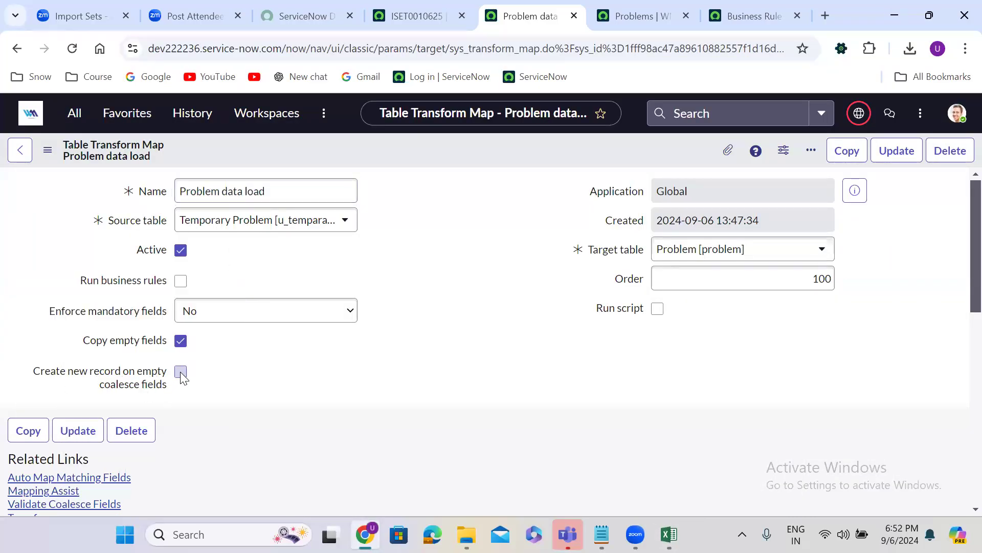
pyautogui.rightClick(428, 150)
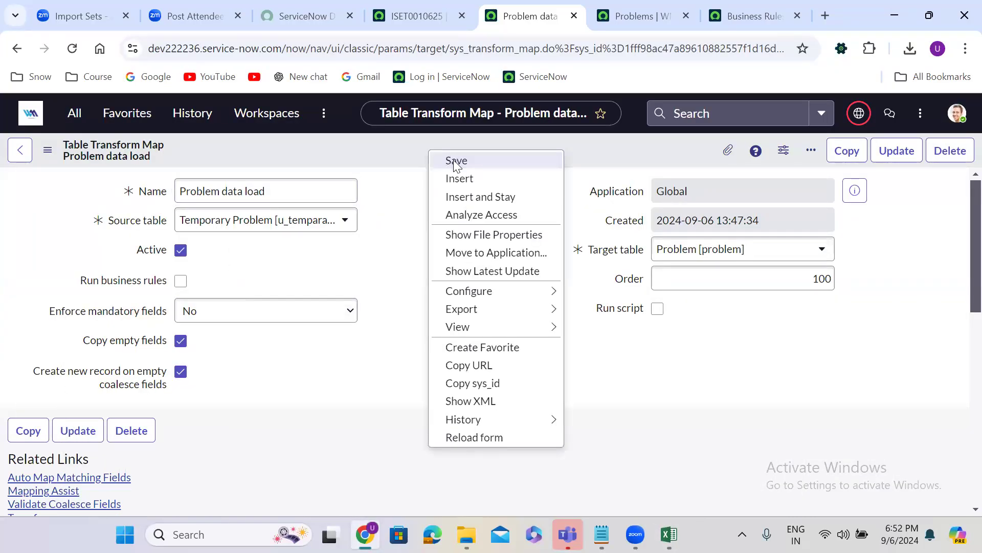
pyautogui.click(454, 160)
pyautogui.moveTo(669, 534)
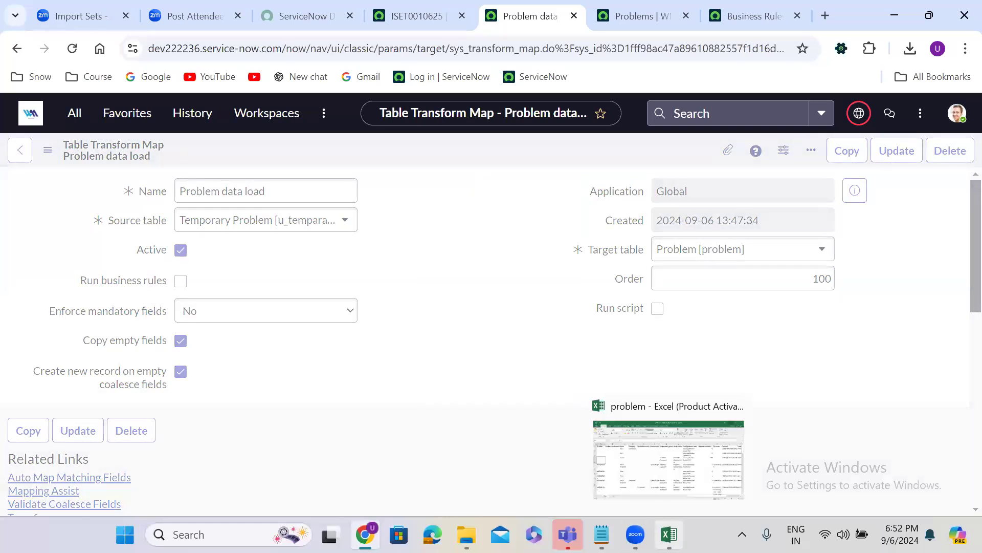
pyautogui.click(669, 534)
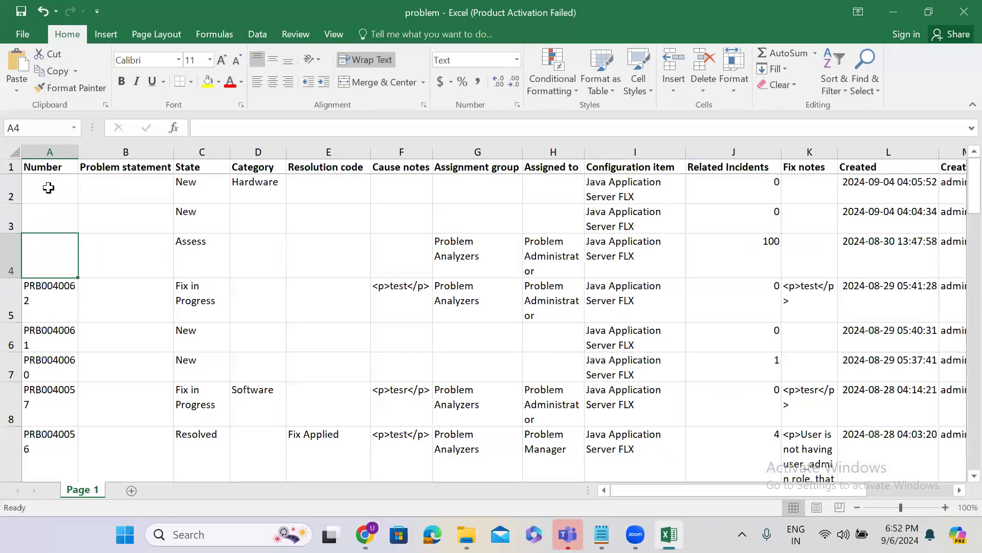
pyautogui.keyDown('ctrl'); pyautogui.click(48, 188); pyautogui.keyUp('ctrl')
pyautogui.click(895, 15)
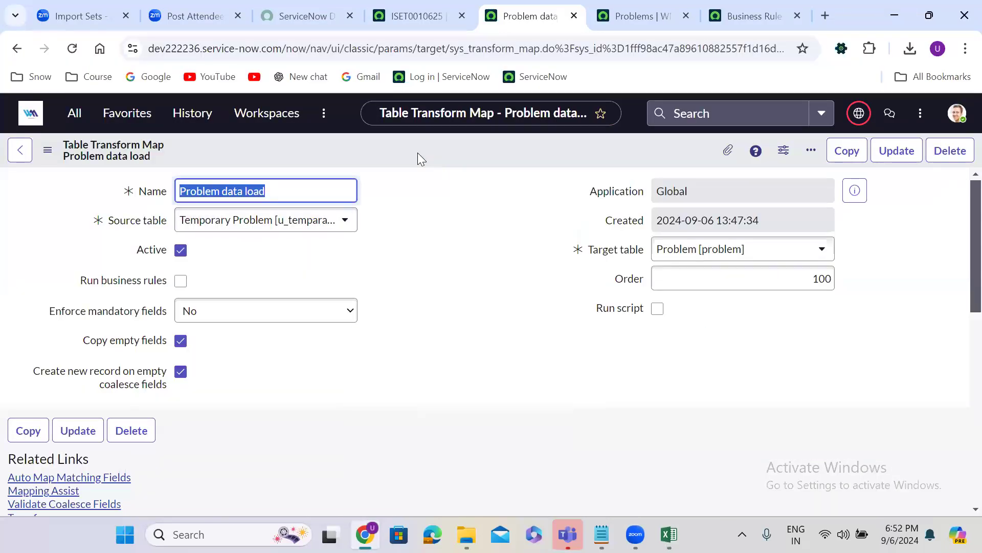
pyautogui.rightClick(417, 153)
pyautogui.click(464, 163)
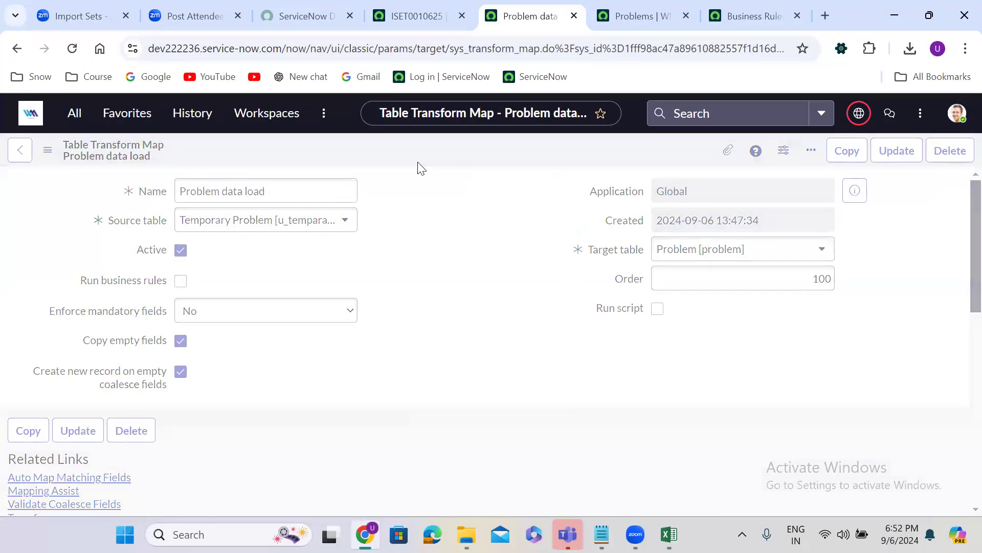
# Load the edited problem.xlsx into the existing Temporary Problem import set table
pyautogui.click(75, 116)
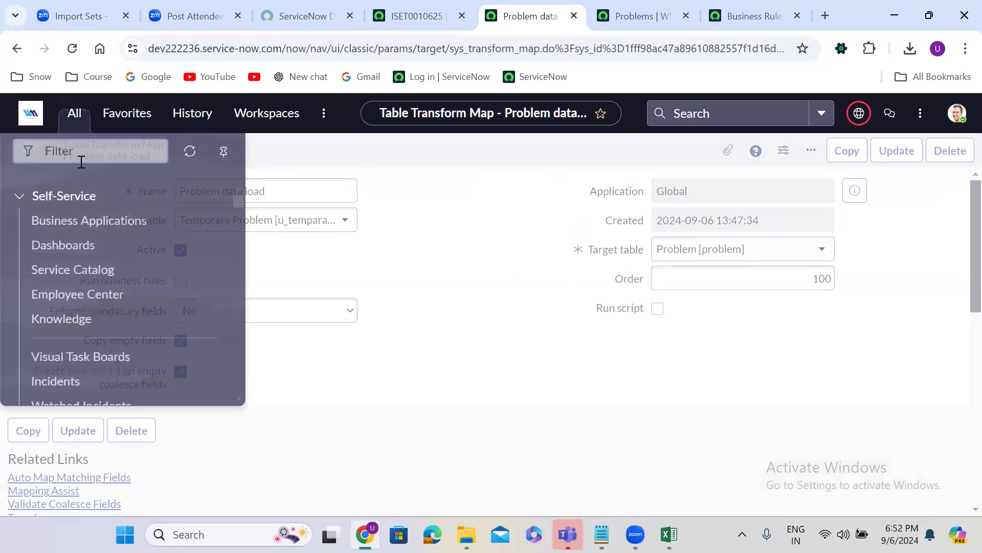
pyautogui.write('lo')
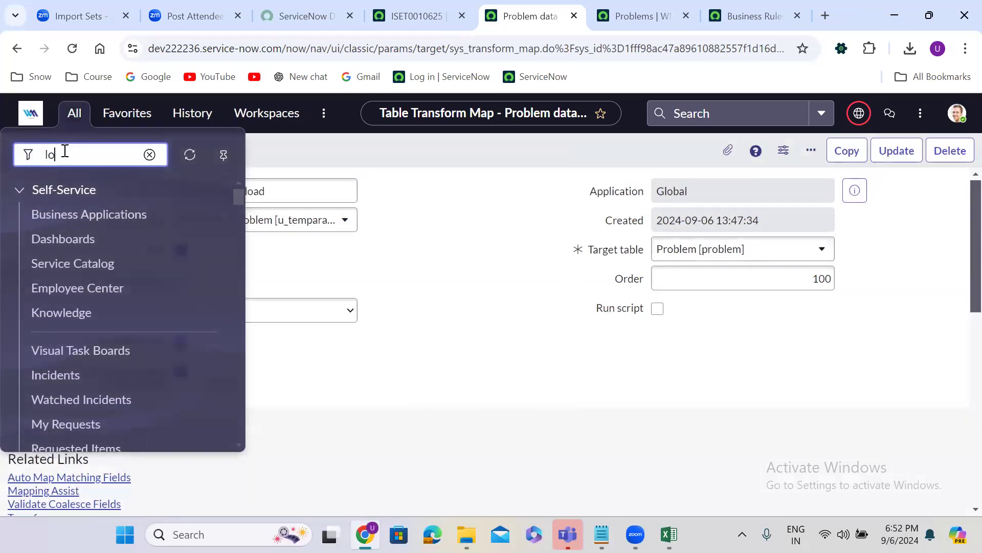
pyautogui.write('sad data')
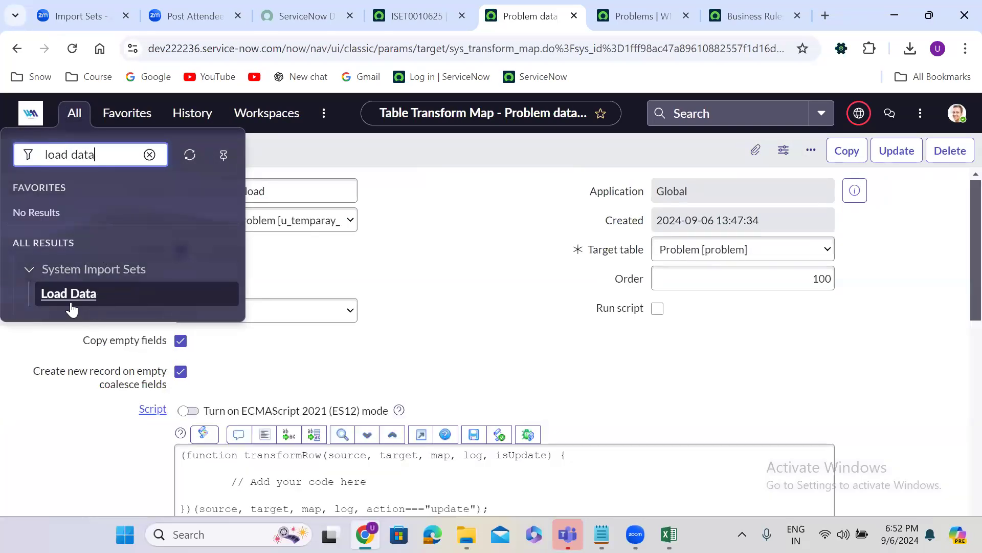
pyautogui.click(69, 296)
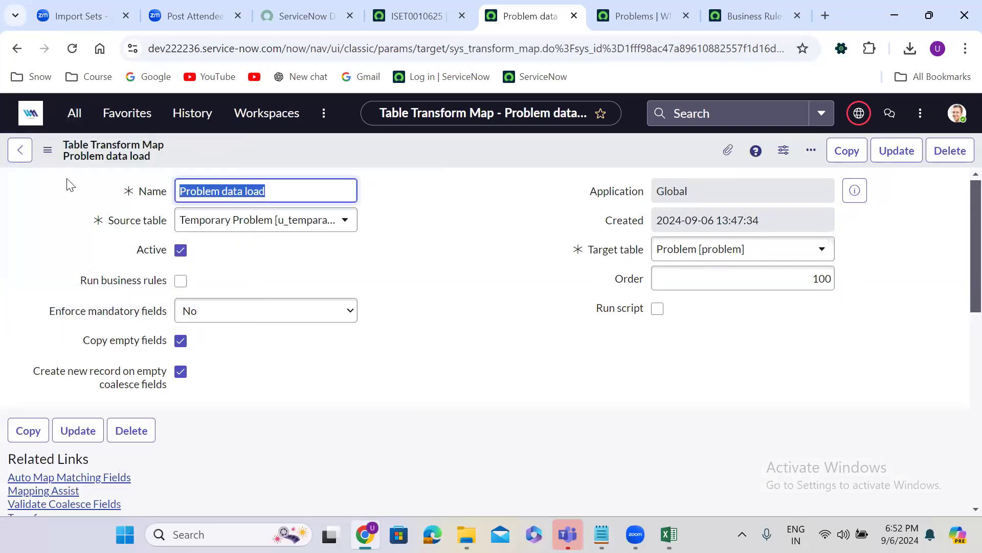
pyautogui.click(73, 112)
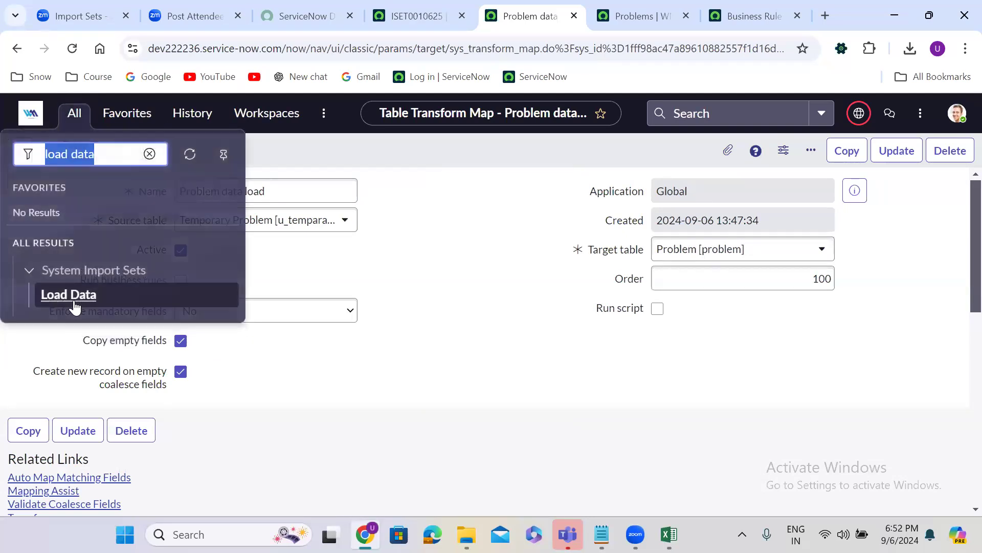
pyautogui.click(73, 296)
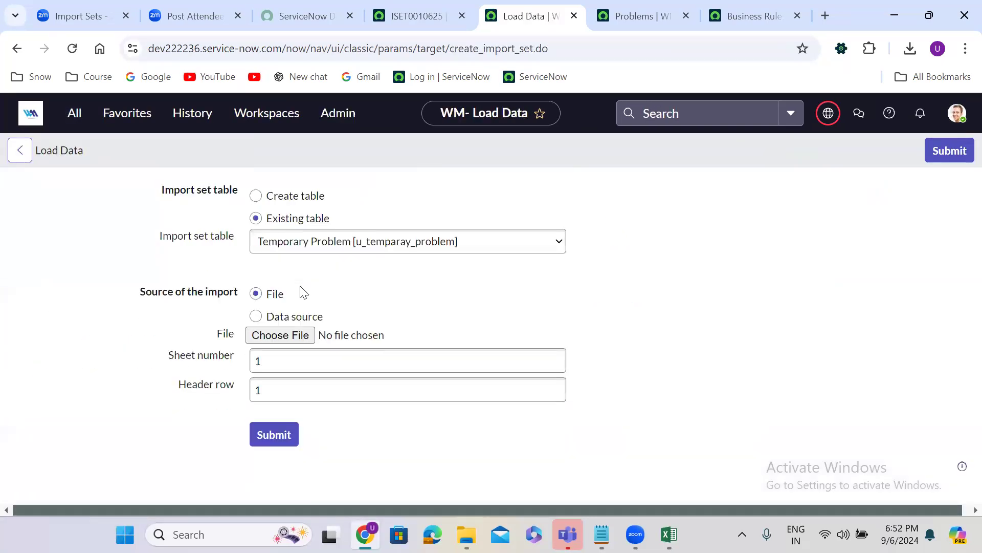
pyautogui.click(288, 336)
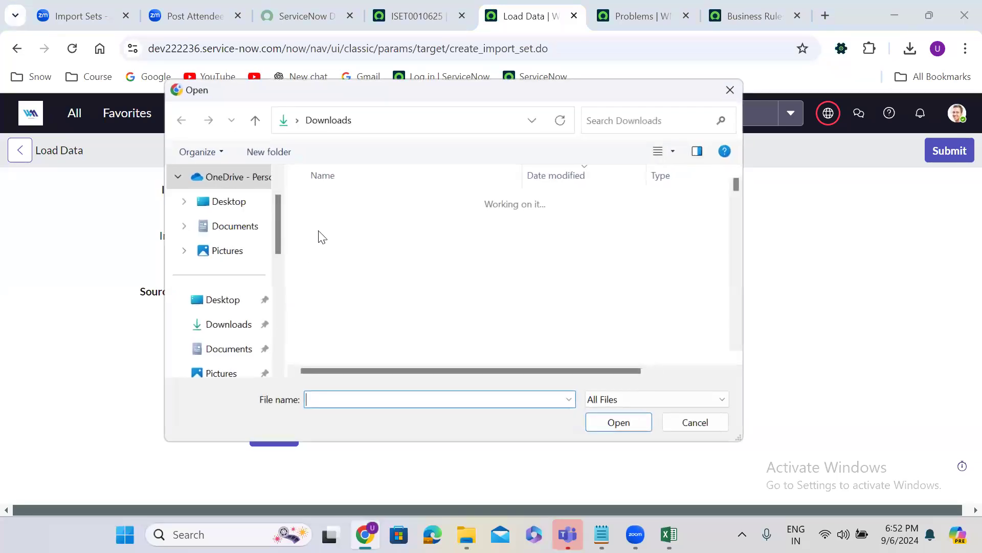
pyautogui.click(338, 221)
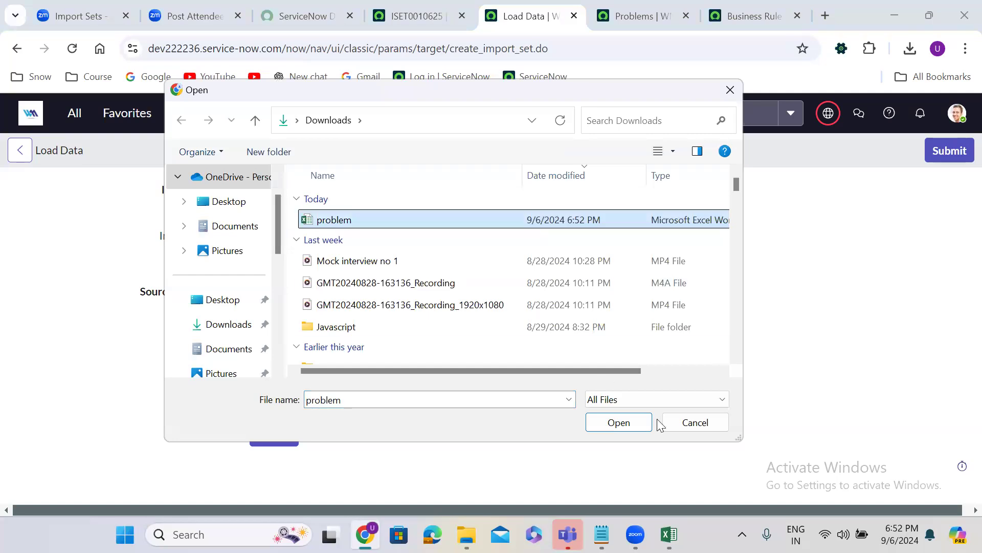
pyautogui.click(619, 423)
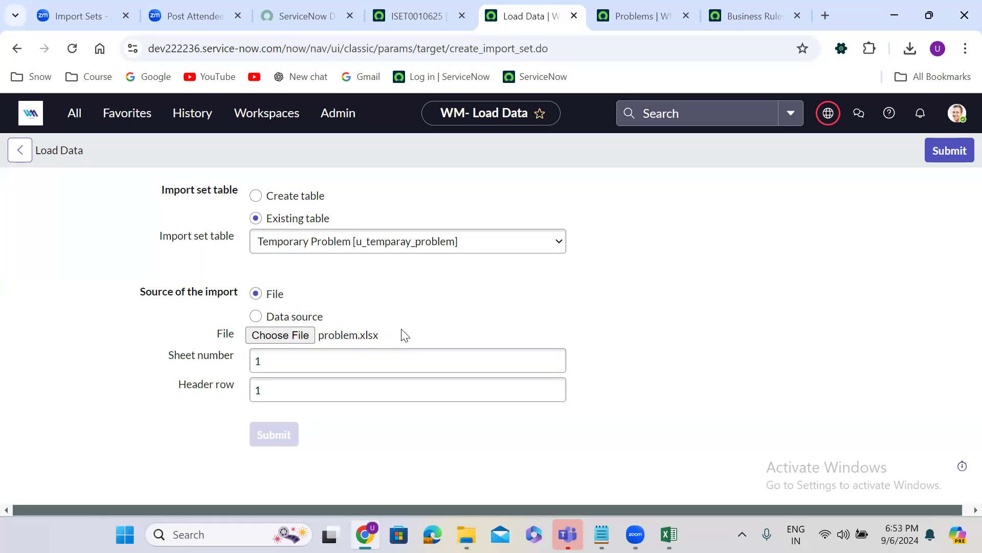
# Transform the newly loaded import set with the Problem data load map and open its transform history
pyautogui.click(669, 534)
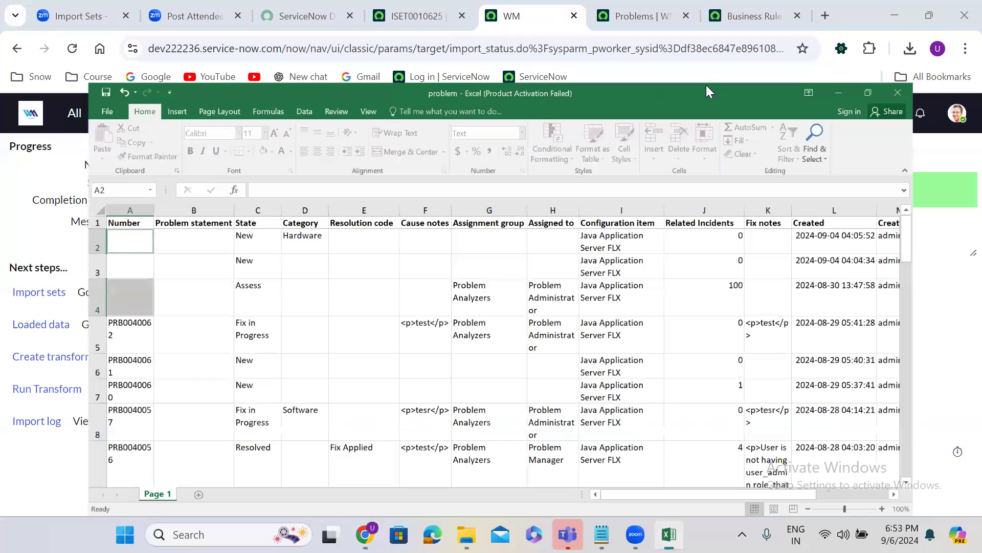
pyautogui.doubleClick(706, 91)
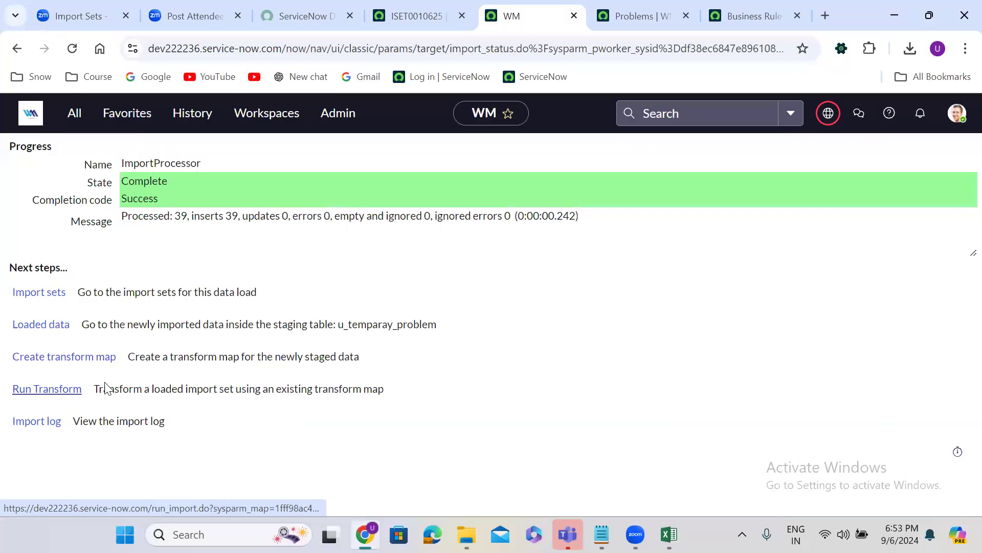
pyautogui.click(64, 389)
pyautogui.click(41, 422)
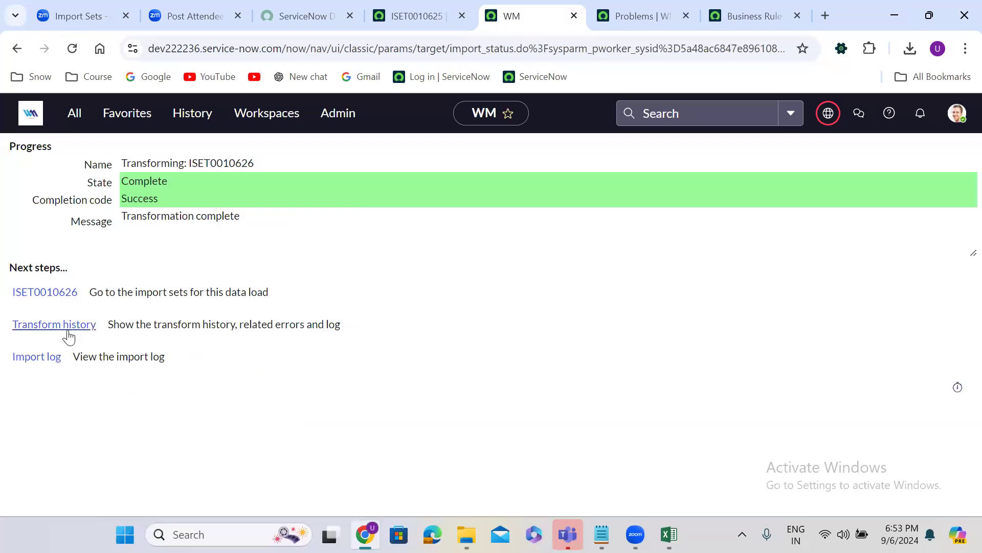
pyautogui.click(68, 337)
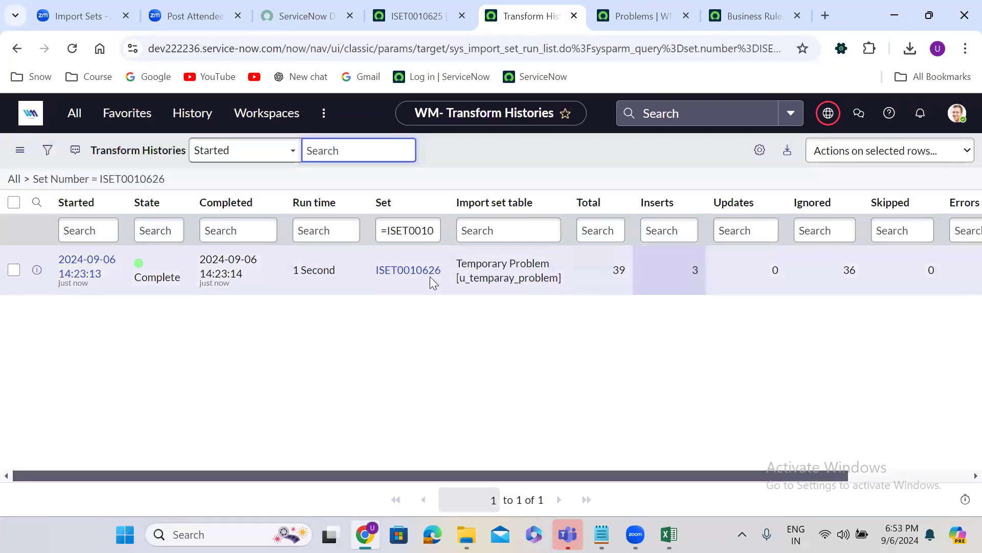
# Open import set ISET0010626, examine the state and target record of its rows, and reload the full Problems list
pyautogui.click(402, 277)
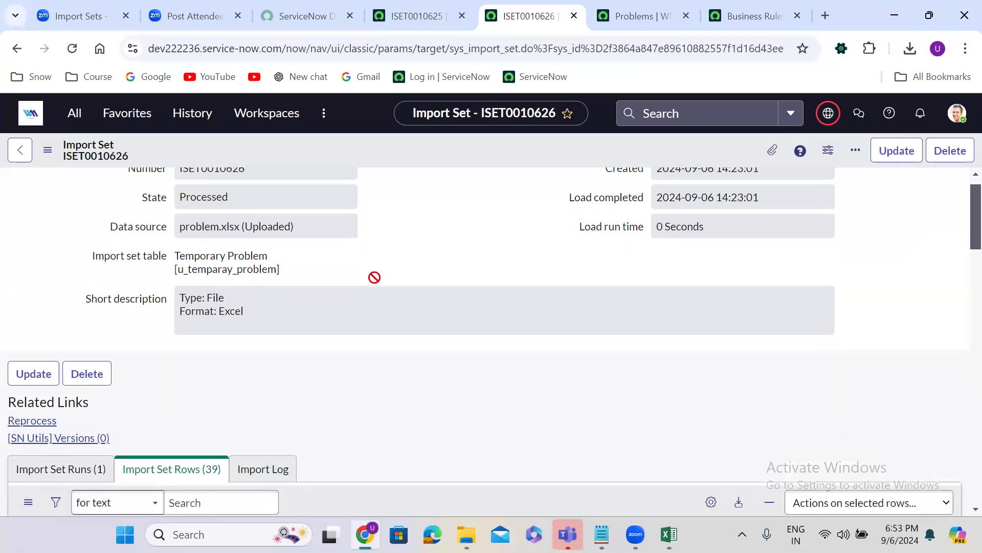
pyautogui.scroll(-8, 374, 281)
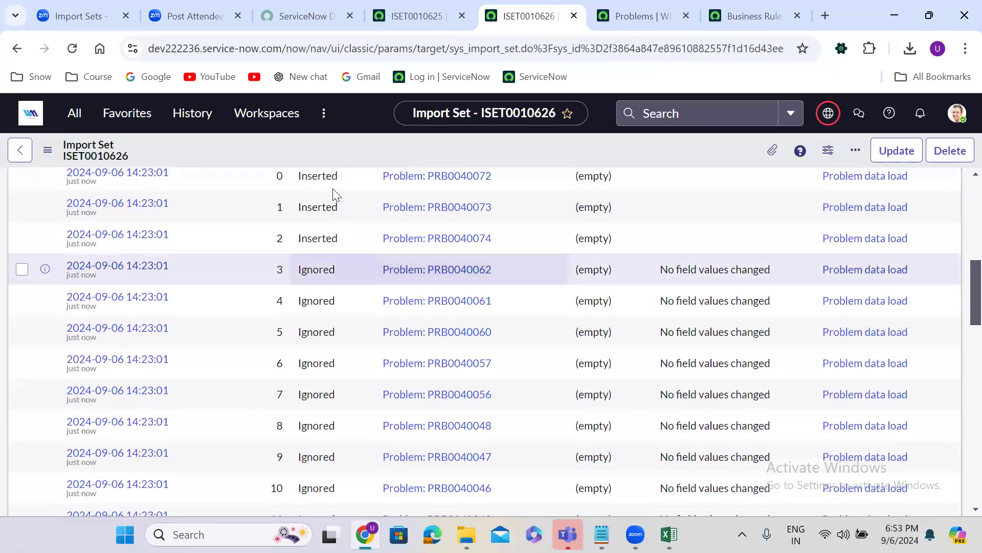
pyautogui.scroll(1, 332, 194)
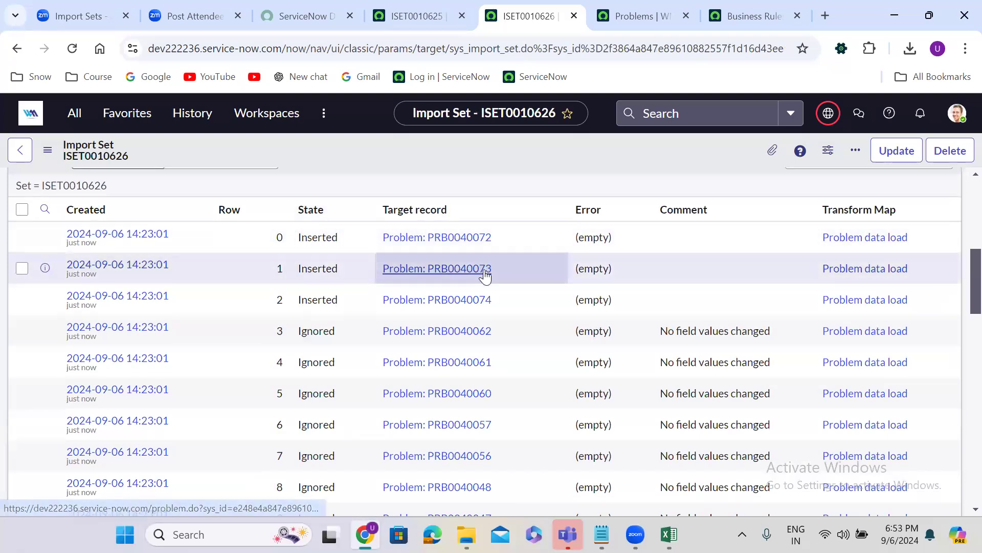
pyautogui.click(634, 16)
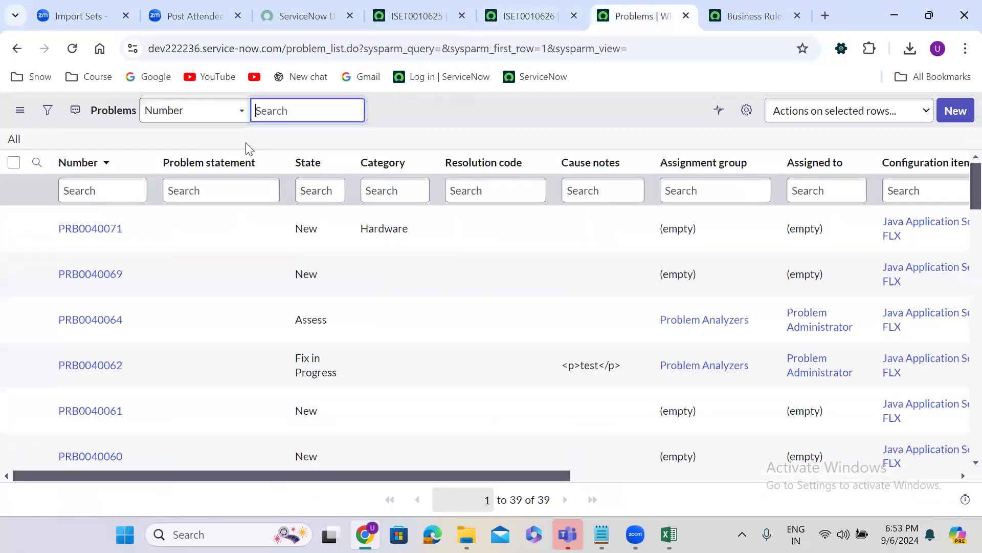
pyautogui.click(14, 139)
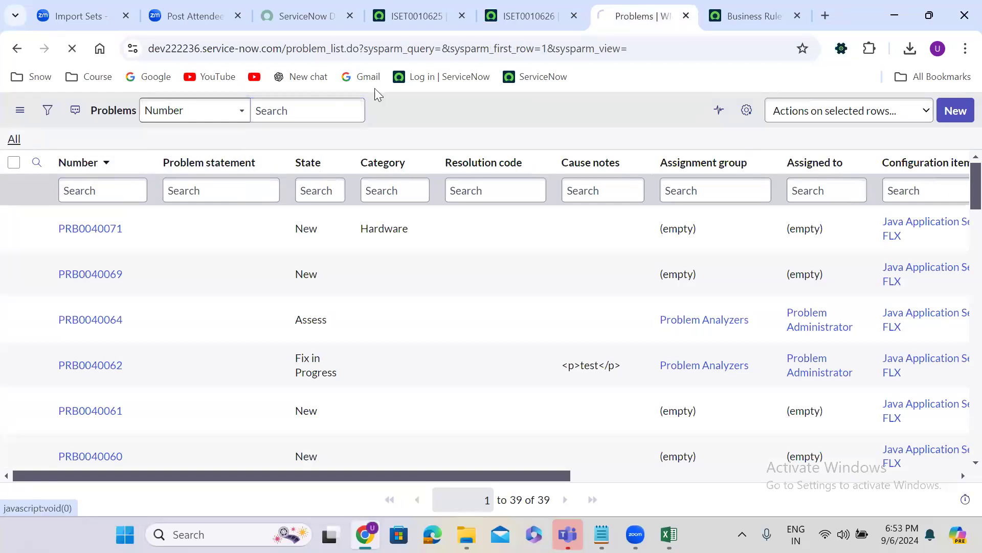
pyautogui.click(511, 16)
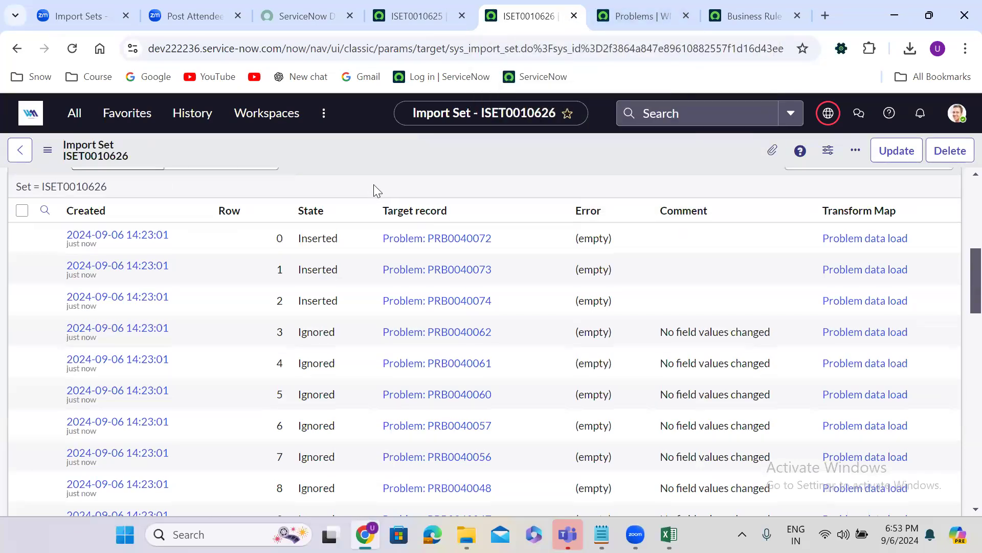
pyautogui.scroll(7, 377, 191)
pyautogui.scroll(-7, 377, 191)
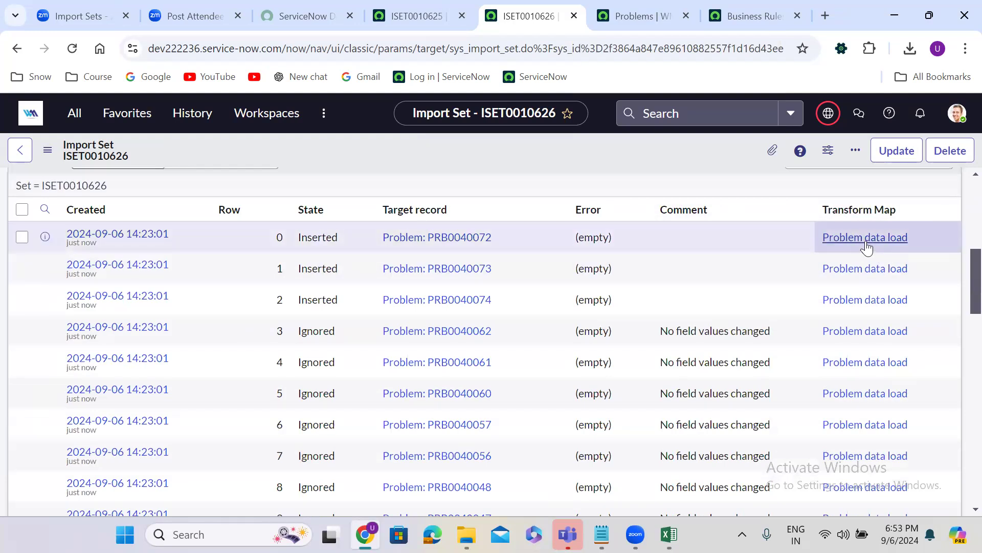
# Open the Problem data load transform map from the import set row, enable Run script, and check the problem workbook in Excel
pyautogui.click(865, 240)
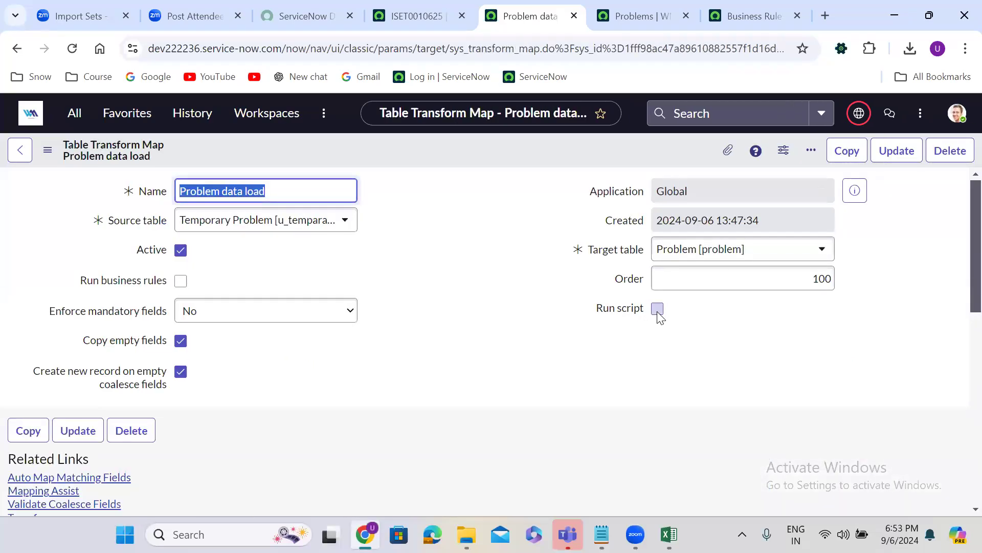
pyautogui.click(658, 310)
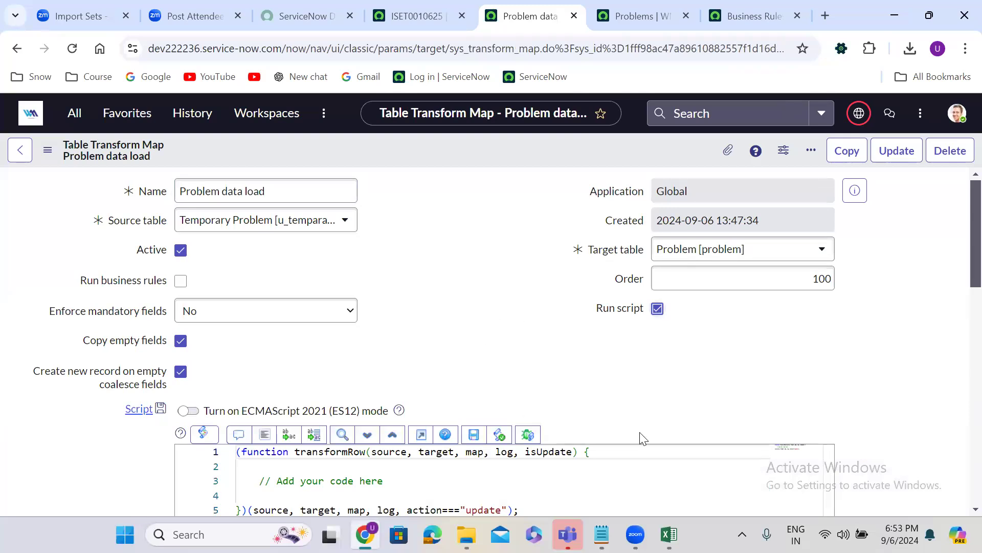
pyautogui.scroll(-10, 637, 423)
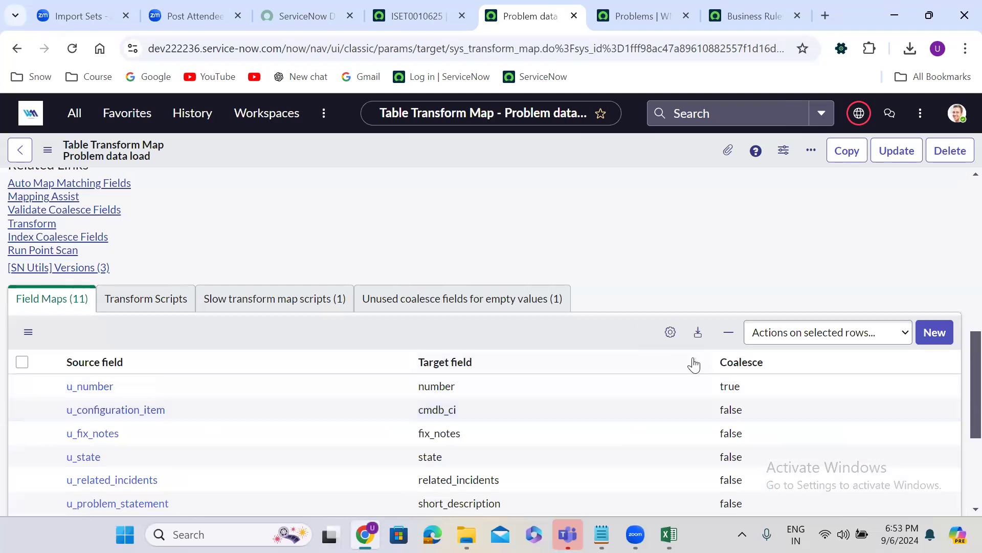
pyautogui.hotkey('alt', 'Tab')
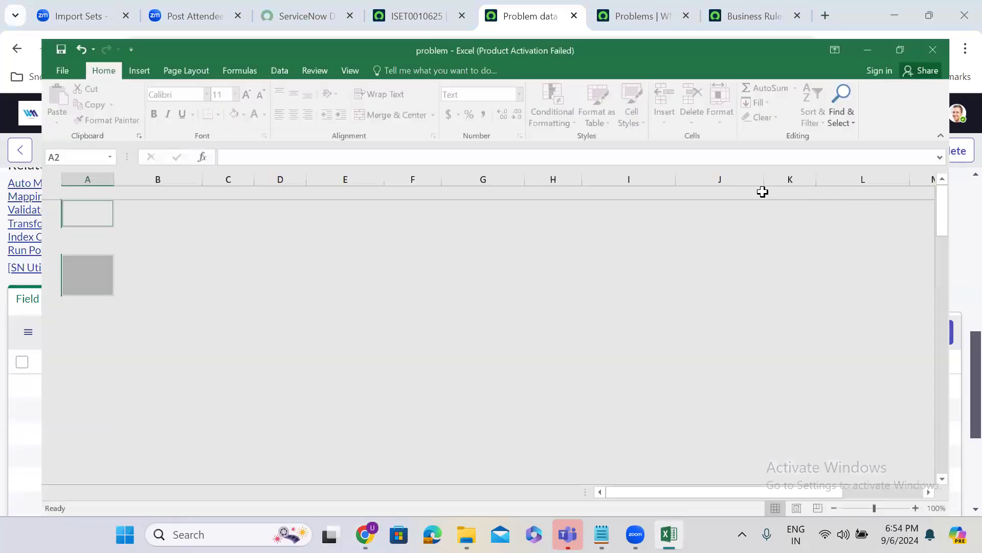
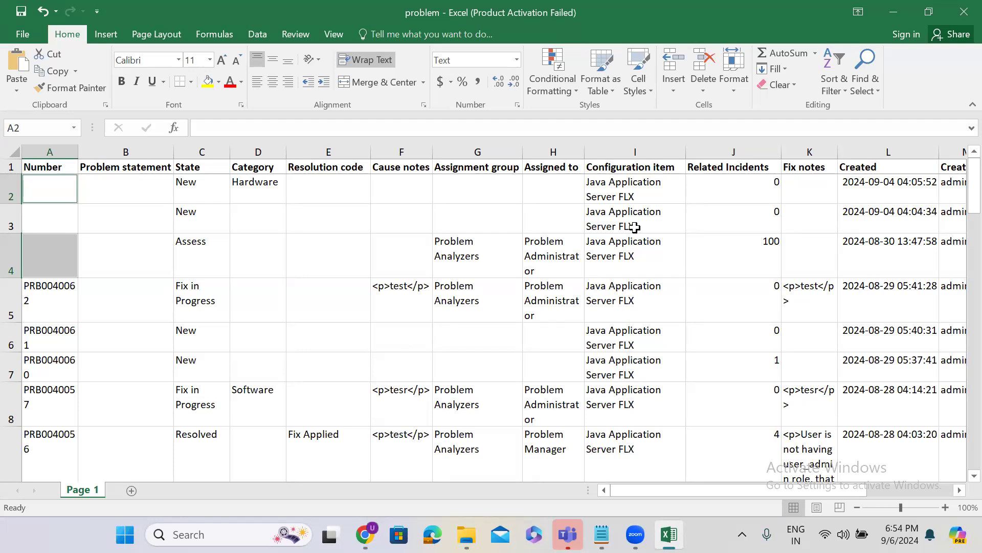
pyautogui.click(889, 10)
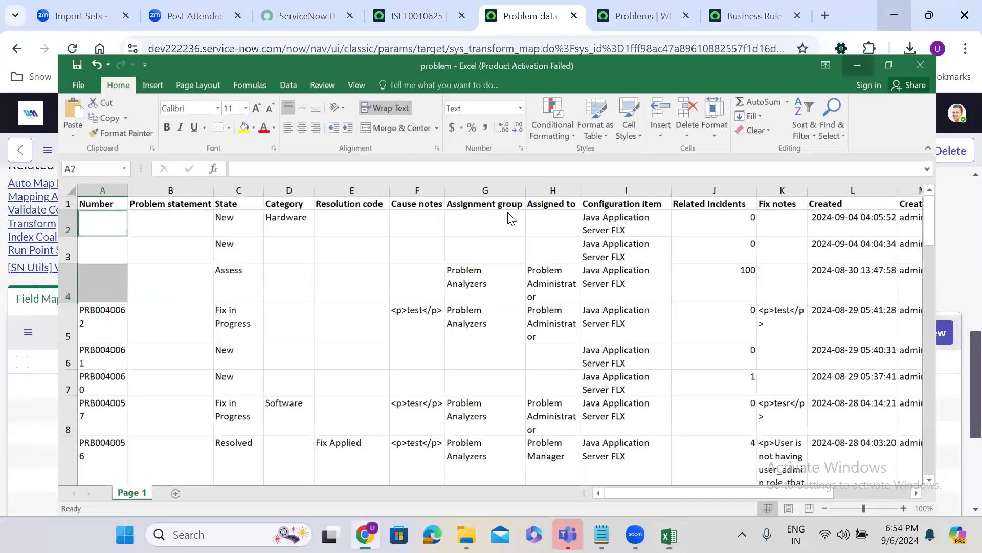
# Replace the placeholder comment in the map's transformRow script with target.name = source.first_name+
pyautogui.scroll(10, 511, 219)
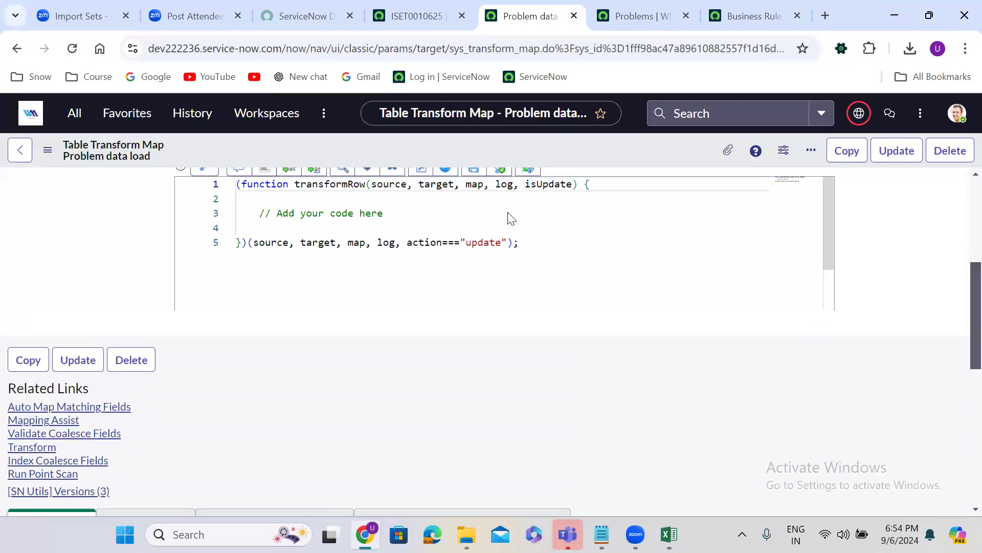
pyautogui.scroll(-2, 512, 219)
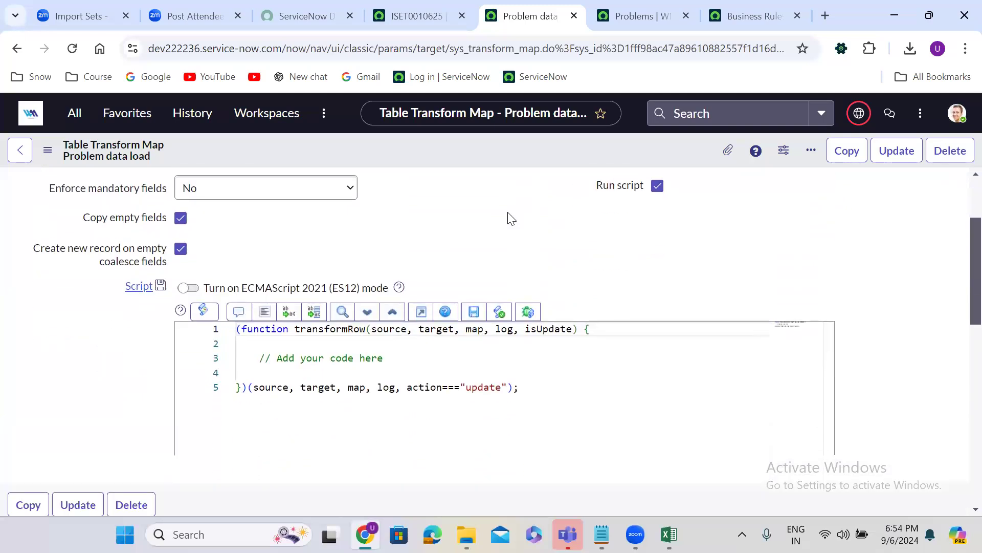
pyautogui.scroll(1, 512, 219)
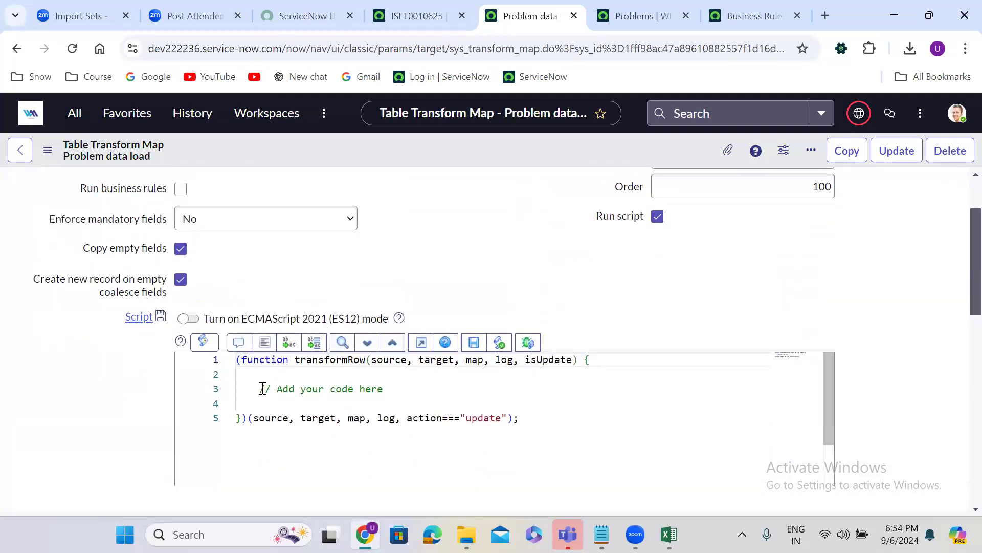
pyautogui.moveTo(259, 389); pyautogui.dragTo(402, 390)
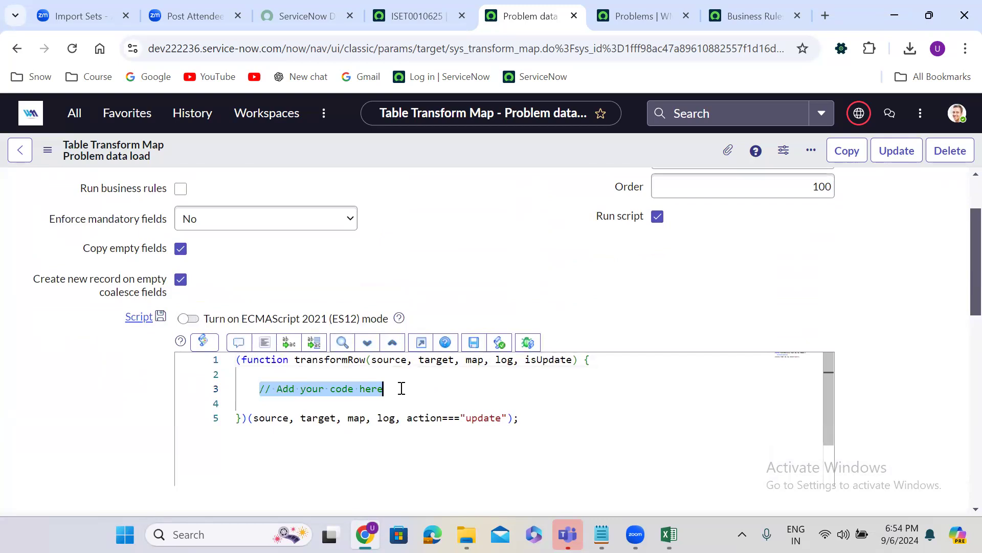
pyautogui.write('tar')
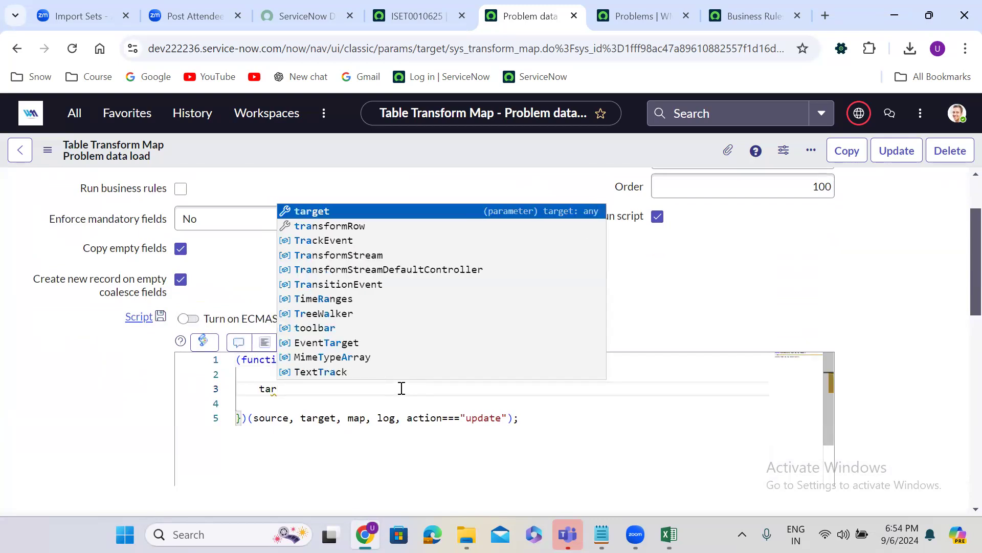
pyautogui.write('get.name = ')
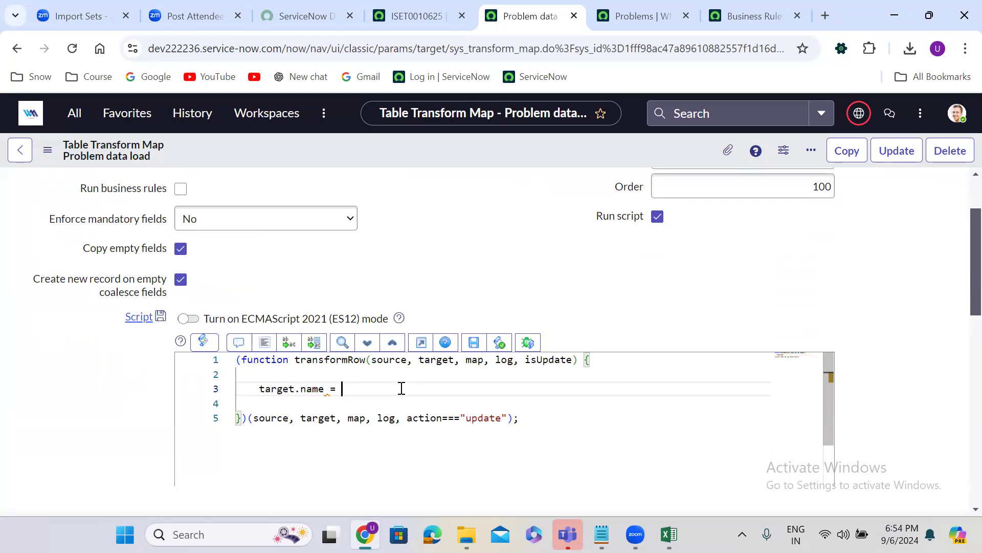
pyautogui.write('so')
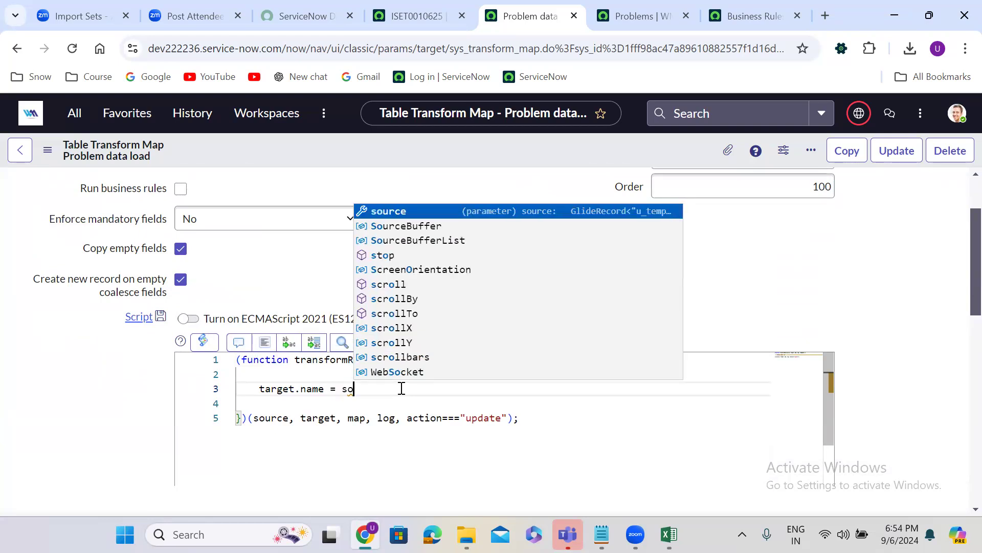
pyautogui.press('Return')
pyautogui.write('.fo')
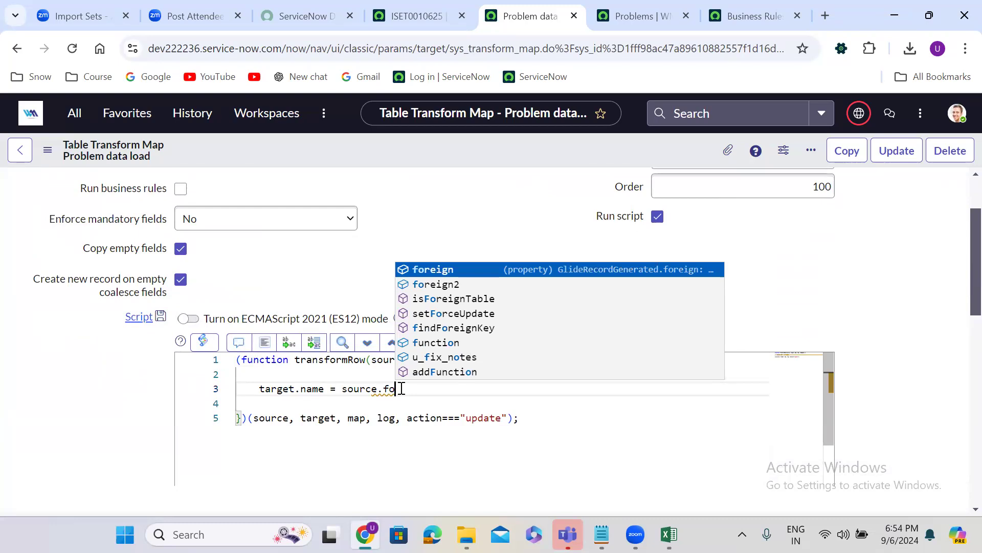
pyautogui.press('BackSpace')
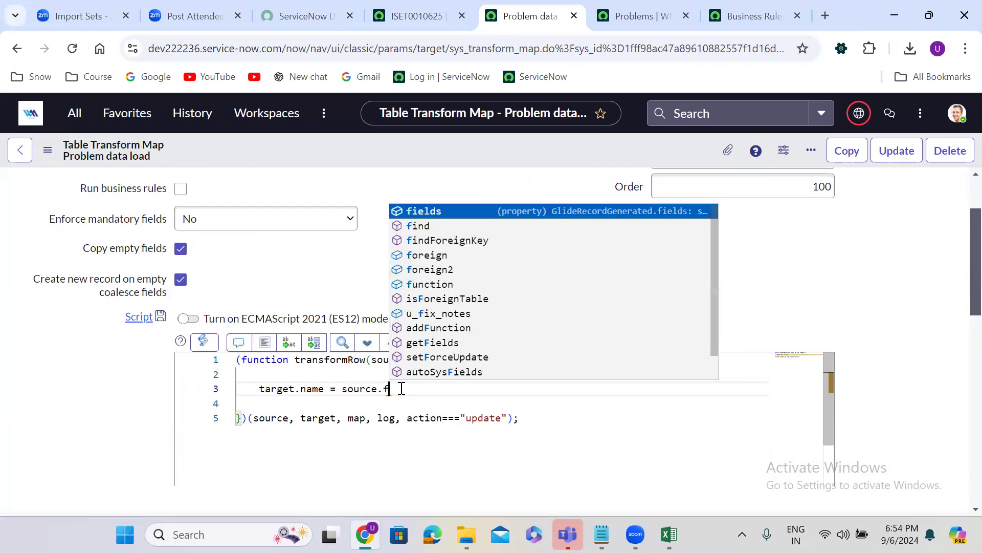
pyautogui.write('irst_name+')
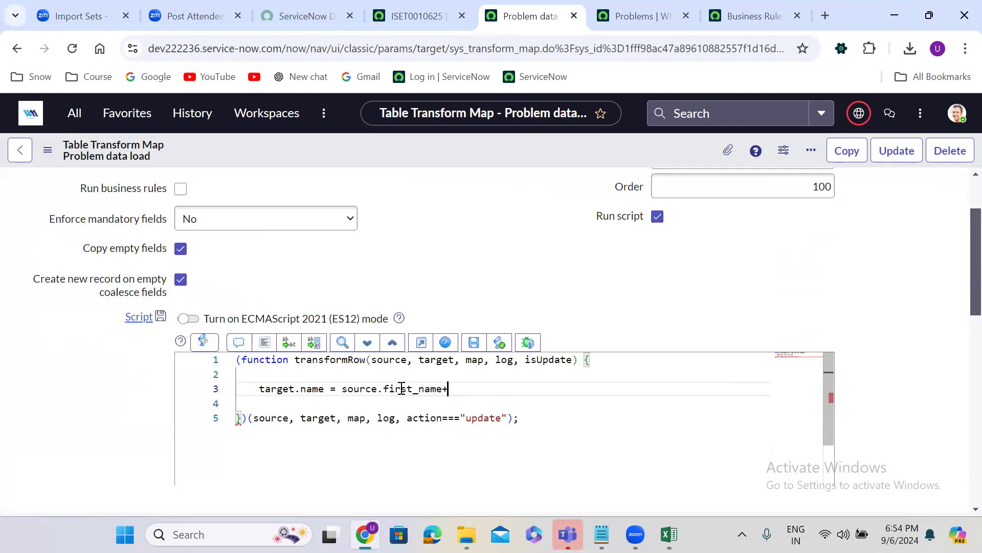
# Complete the target.name expression with ' '+ source.last_name +' '+ source.middle_name;
pyautogui.write("'+ source.lastP")
pyautogui.press('BackSpace')
pyautogui.write('_na')
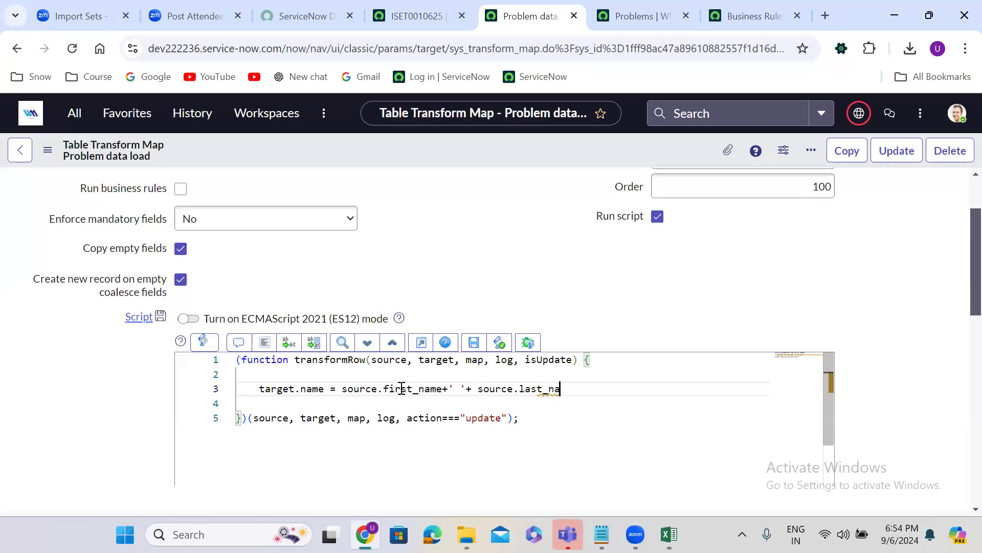
pyautogui.write("me +'")
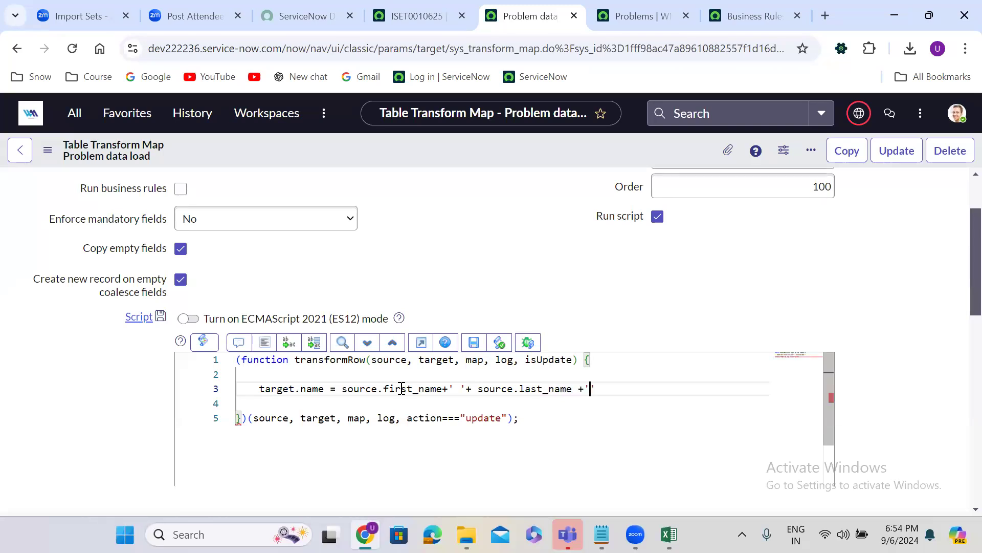
pyautogui.write(" '+ source.")
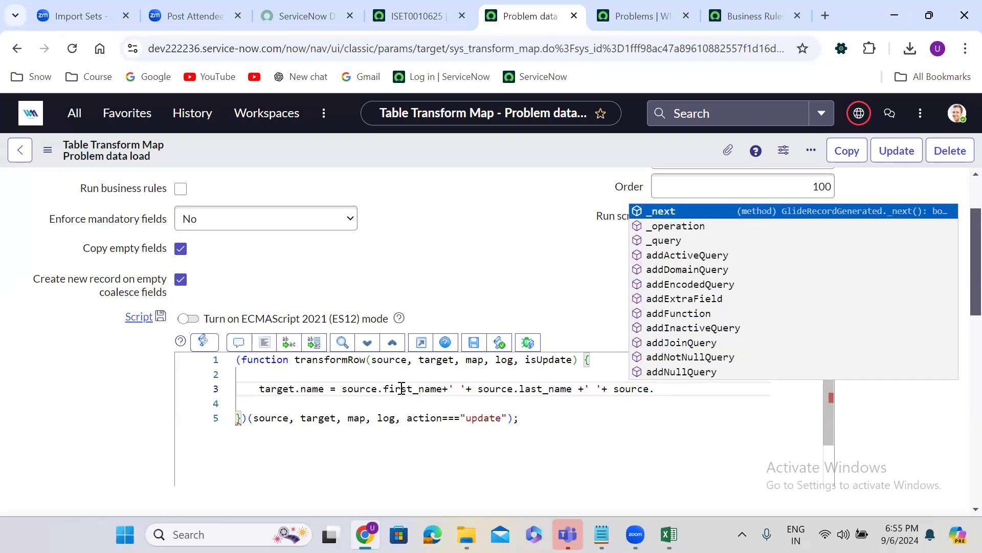
pyautogui.write('middle_name;')
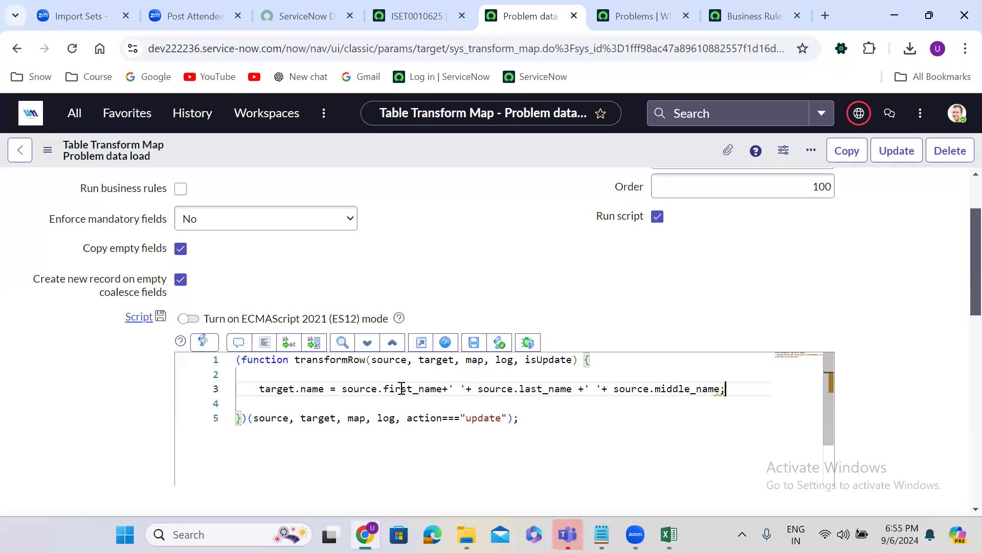
# Examine the script's name concatenation, the map's source-to-target field mappings, and where source and target are used in the script
pyautogui.moveTo(341, 390); pyautogui.dragTo(725, 389)
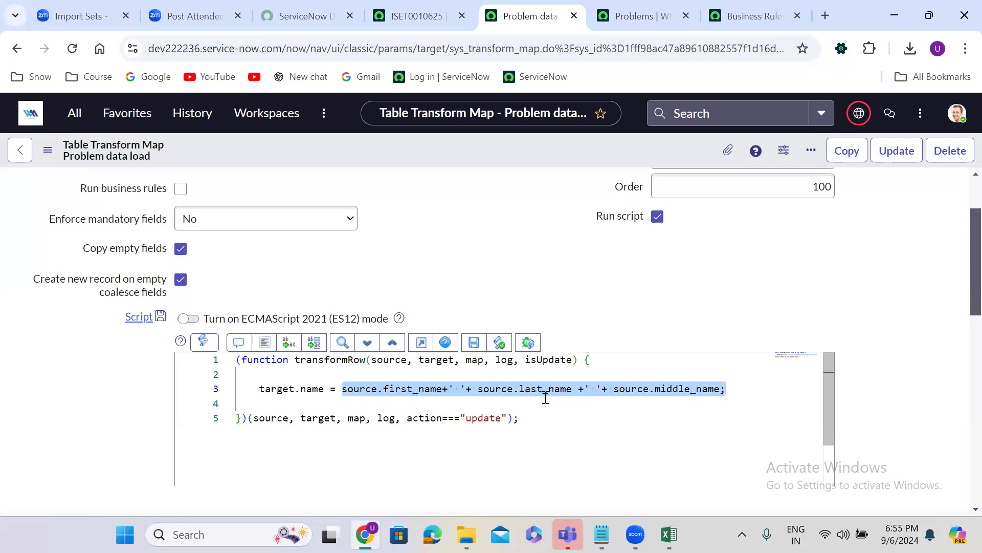
pyautogui.moveTo(259, 389); pyautogui.dragTo(325, 390)
pyautogui.scroll(-10, 441, 282)
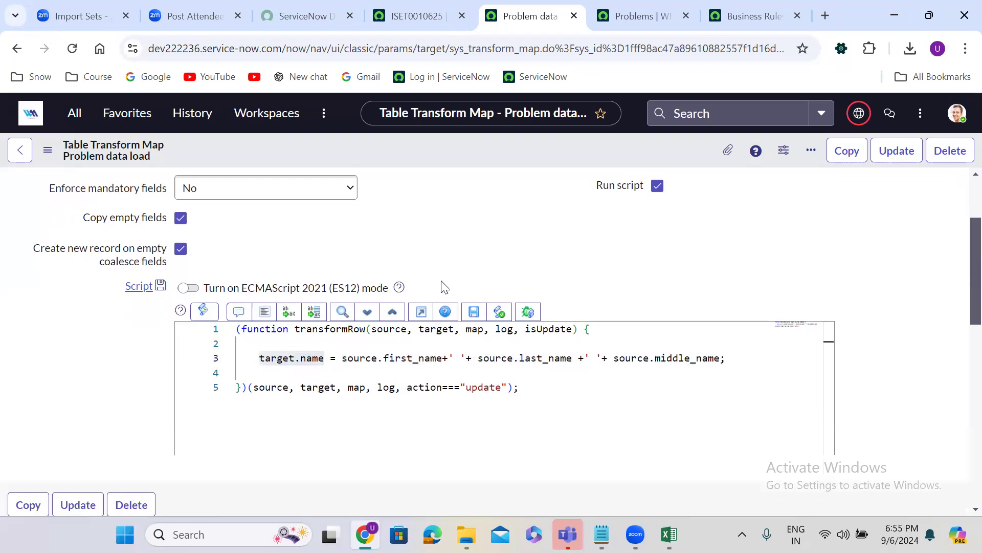
pyautogui.scroll(-2, 441, 281)
pyautogui.scroll(3, 441, 282)
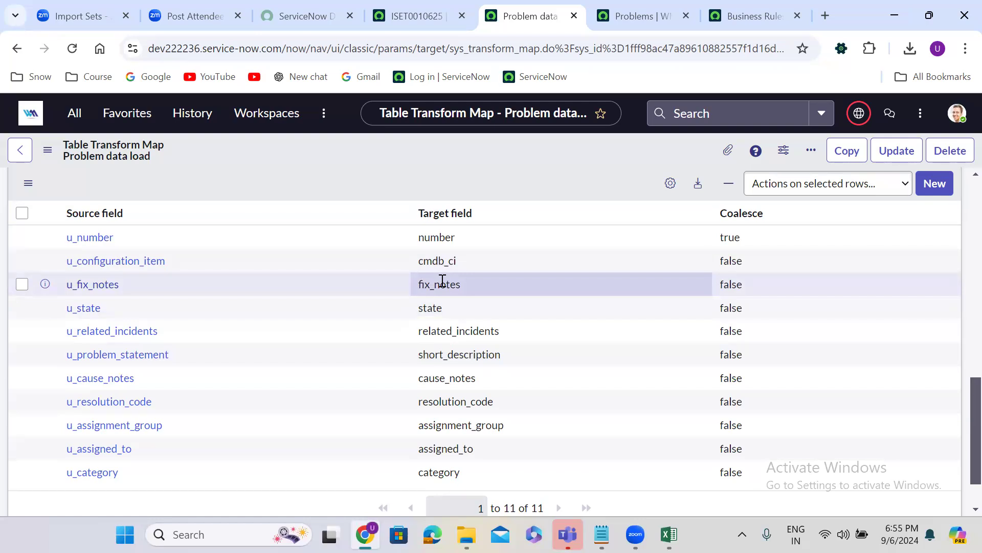
pyautogui.scroll(3, 297, 279)
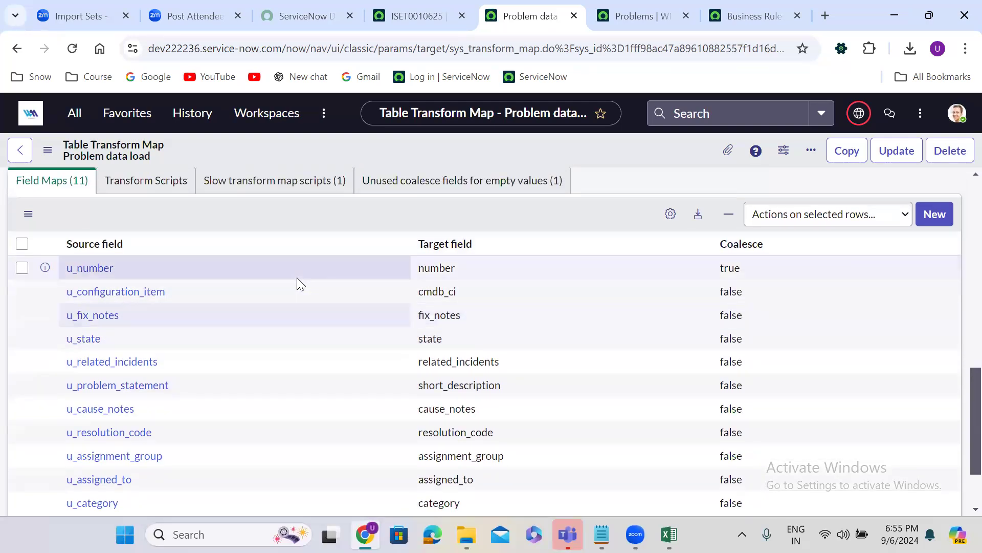
pyautogui.scroll(7, 297, 277)
pyautogui.scroll(-2, 297, 279)
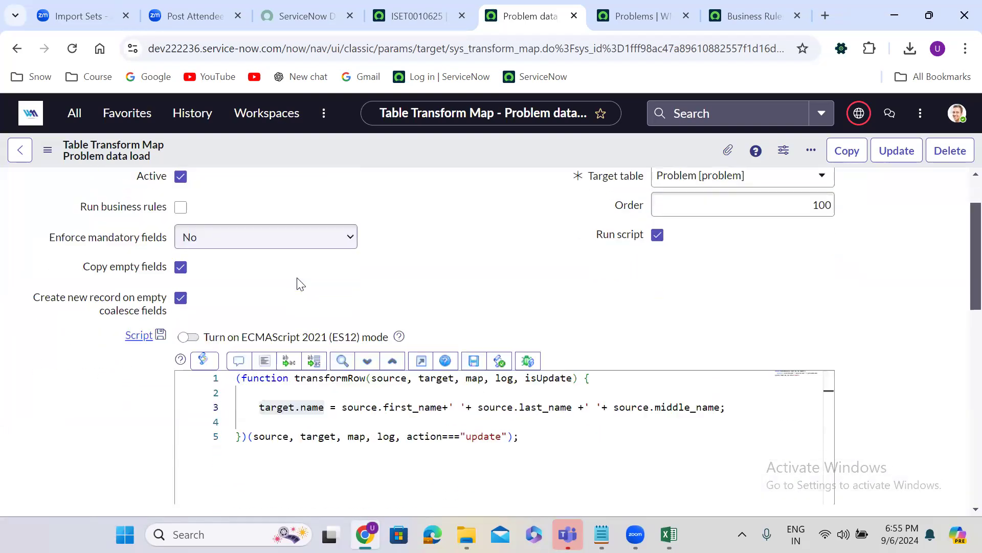
pyautogui.moveTo(341, 358); pyautogui.dragTo(727, 358)
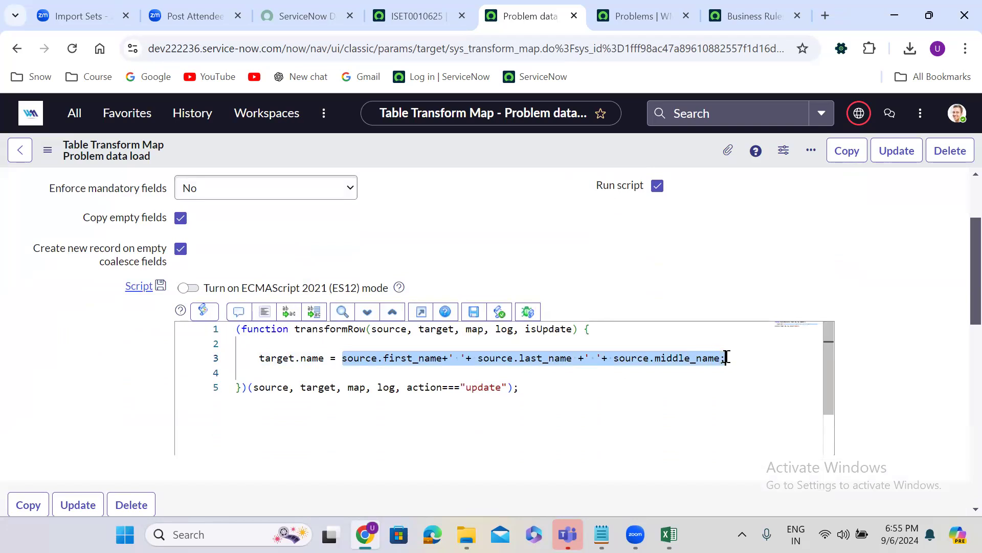
pyautogui.doubleClick(306, 358)
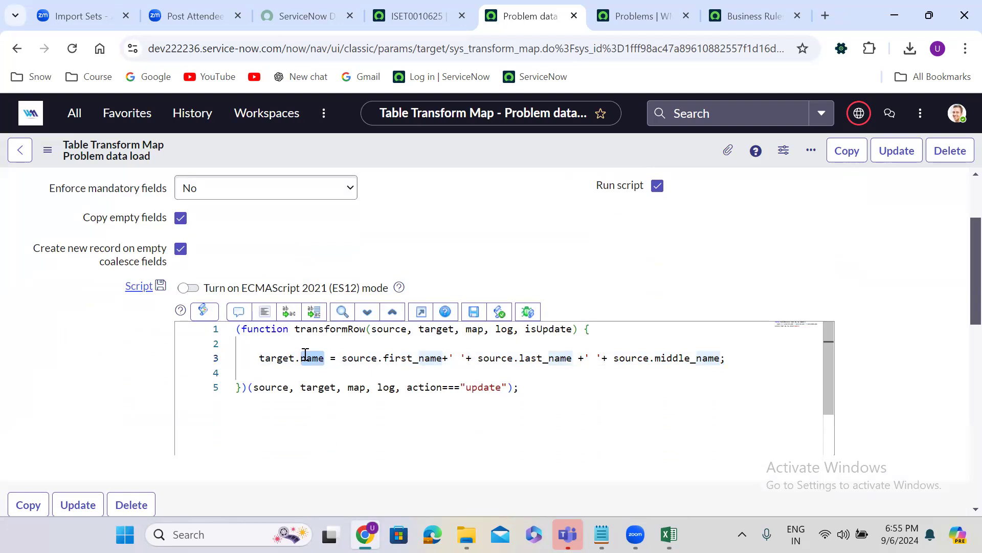
pyautogui.doubleClick(277, 358)
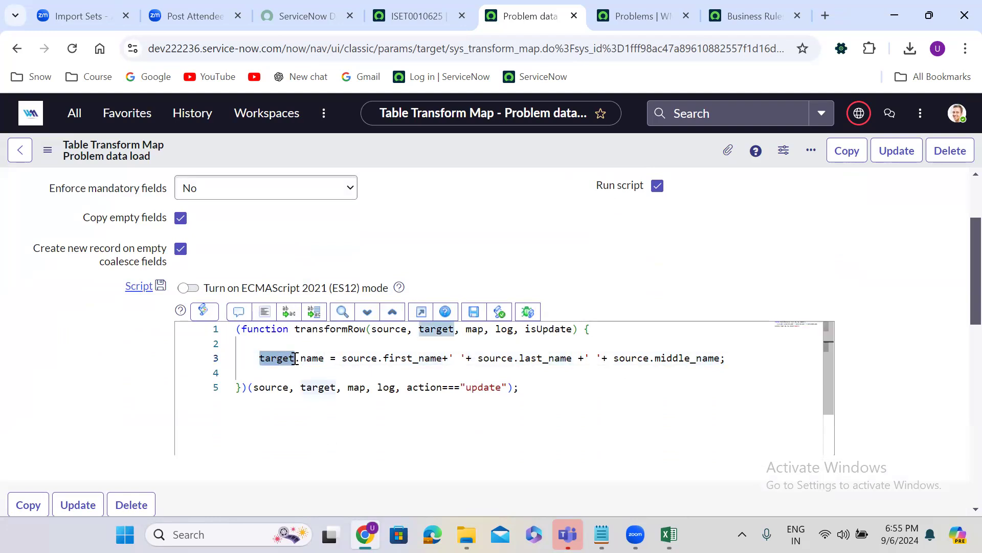
pyautogui.doubleClick(358, 357)
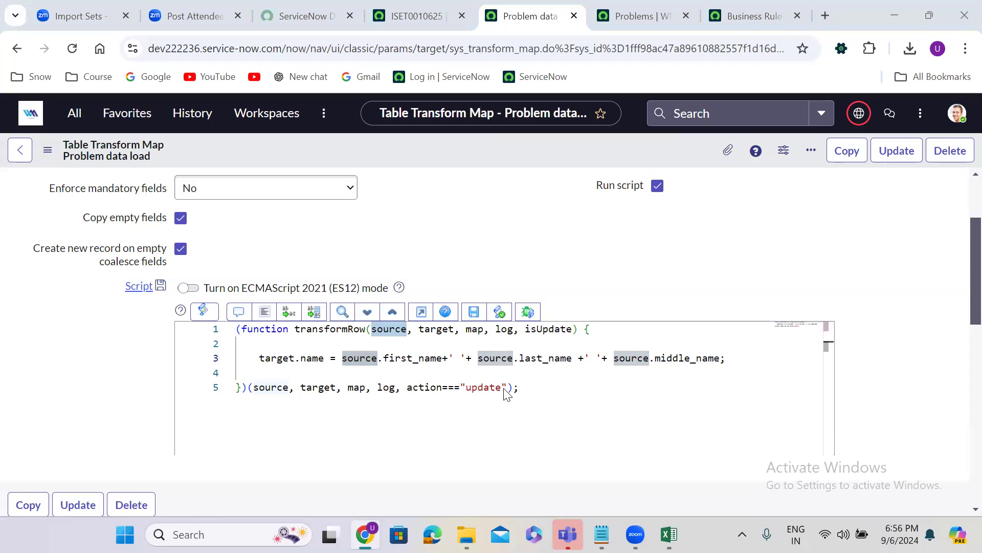
pyautogui.click(413, 150)
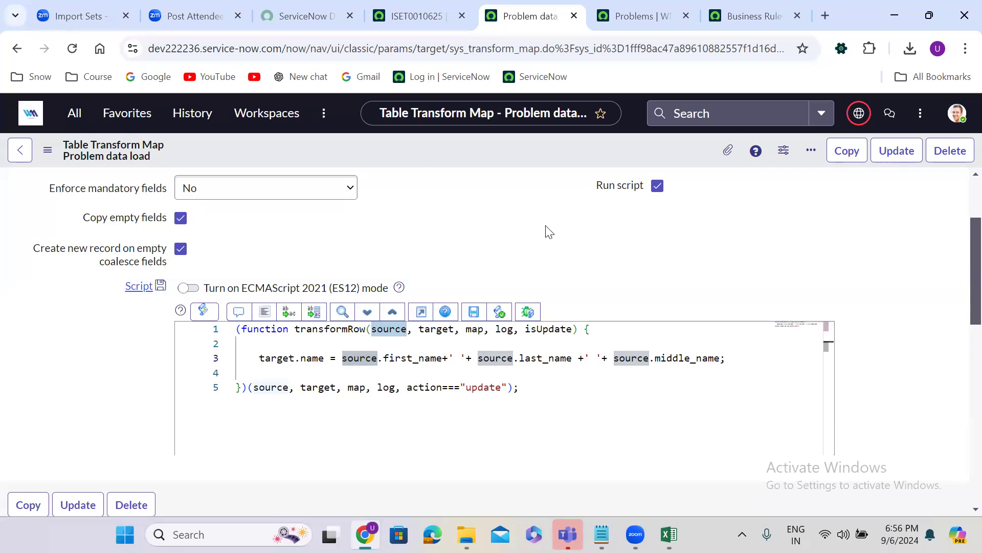